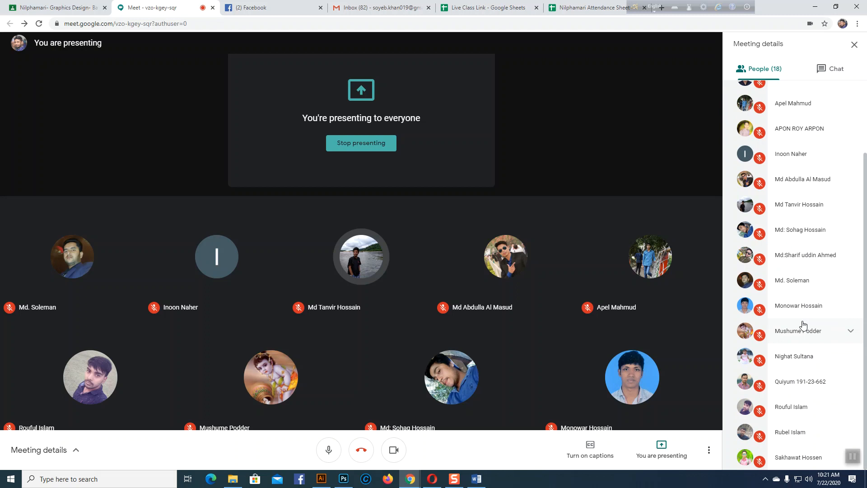
scroll(823, 357, "down", 2)
scroll(823, 358, "up", 2)
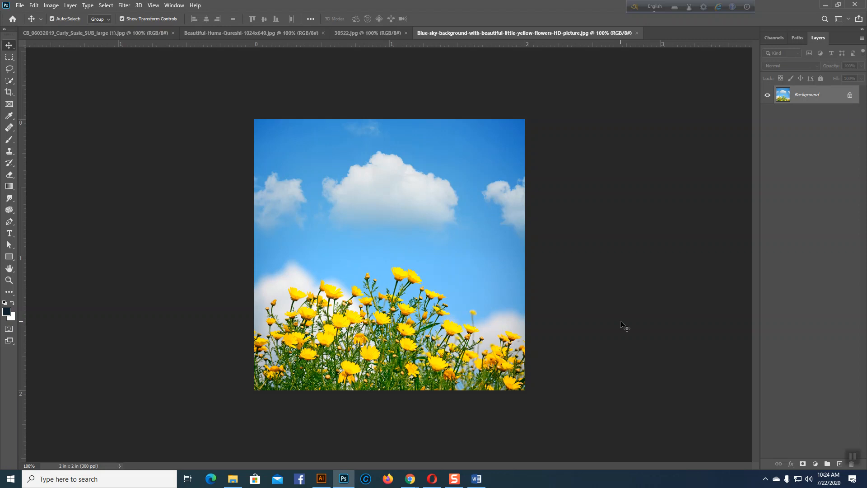
Step: Examine the yellow flowers in the blue-sky picture closely and return to the 100% view
key("ctrl+plus")
key("ctrl+plus")
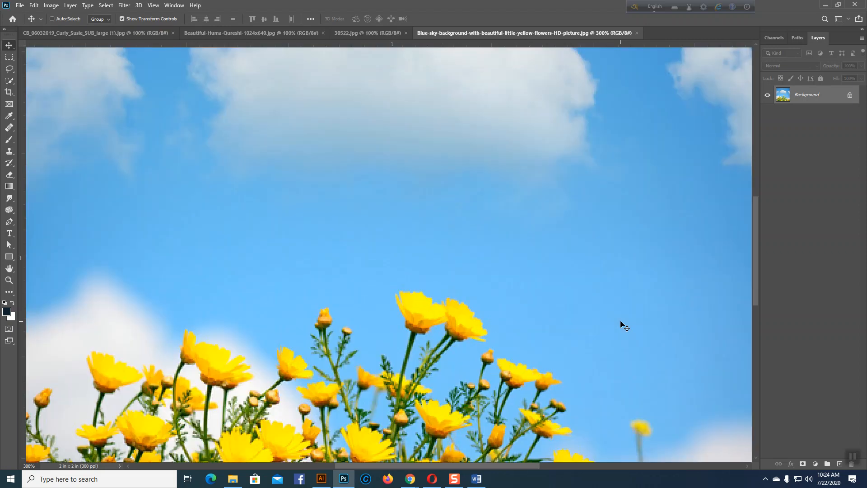
scroll(632, 313, "down", 2)
scroll(632, 312, "down", 1)
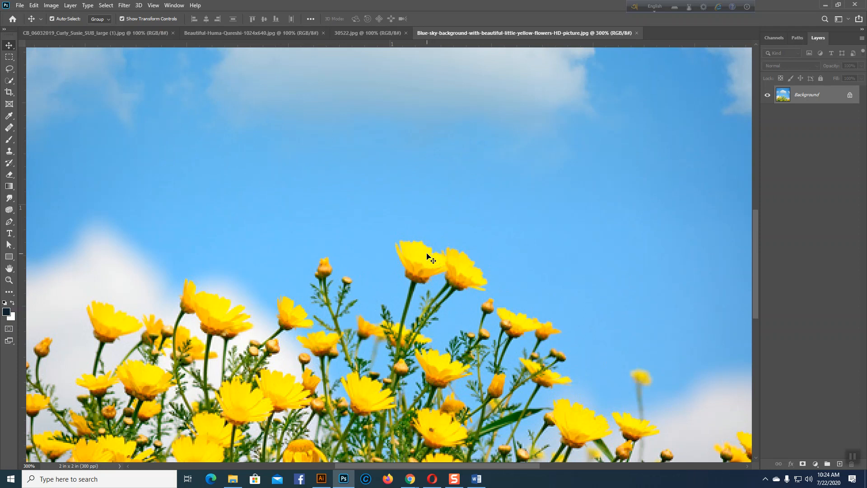
scroll(429, 260, "down", 1)
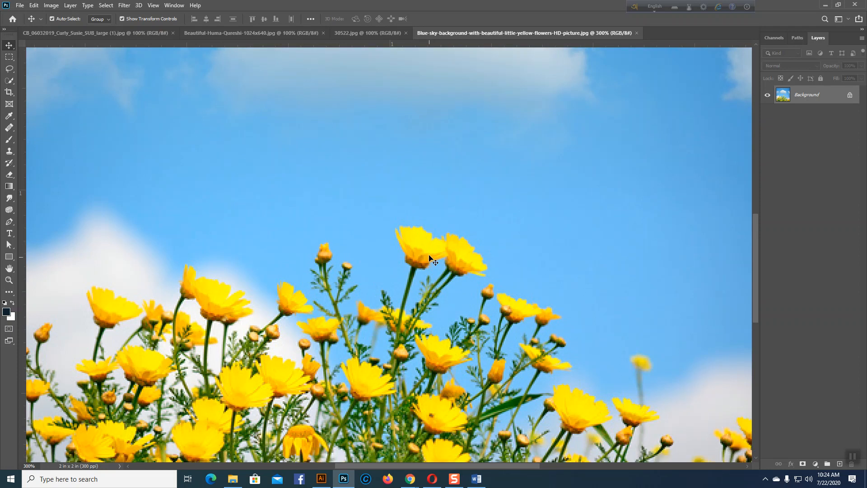
scroll(411, 260, "down", 3)
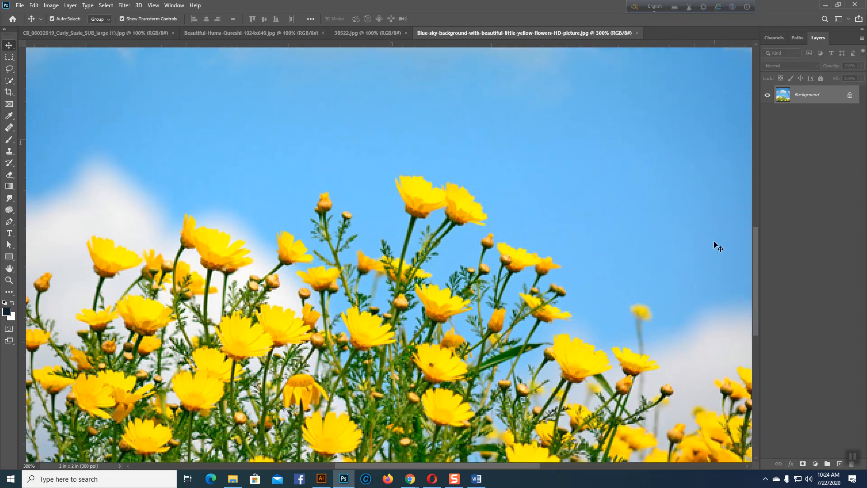
key("ctrl+1")
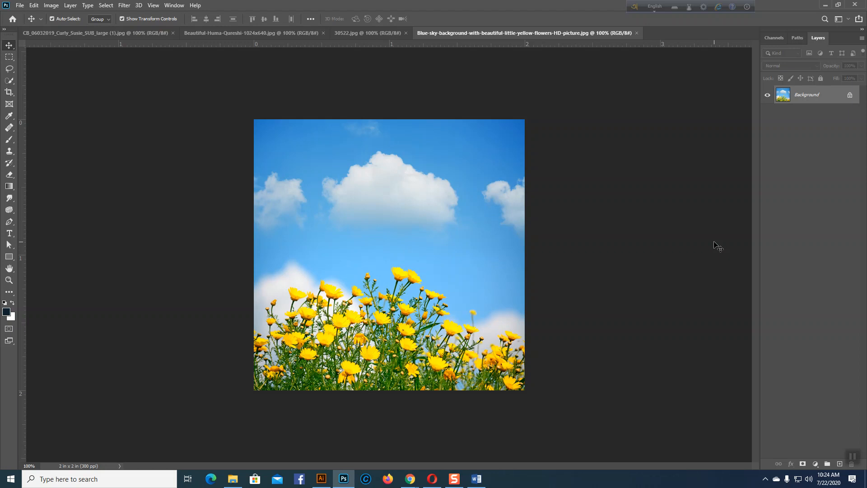
key("ctrl+plus")
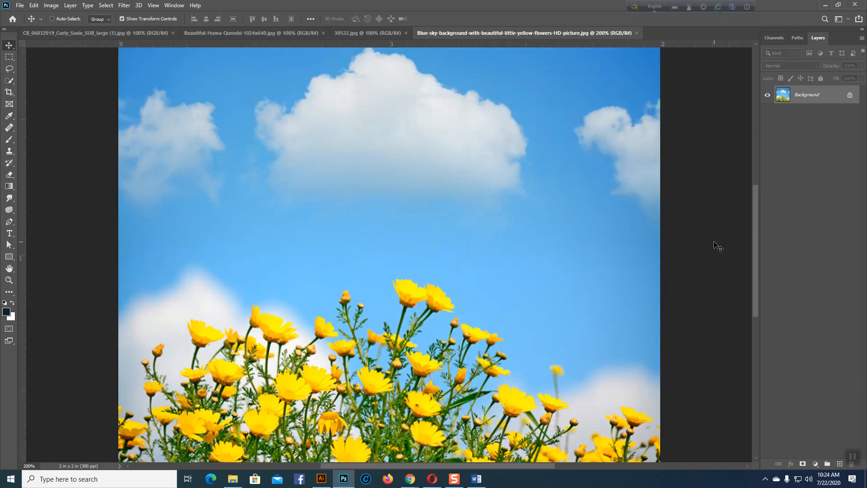
key("ctrl+minus")
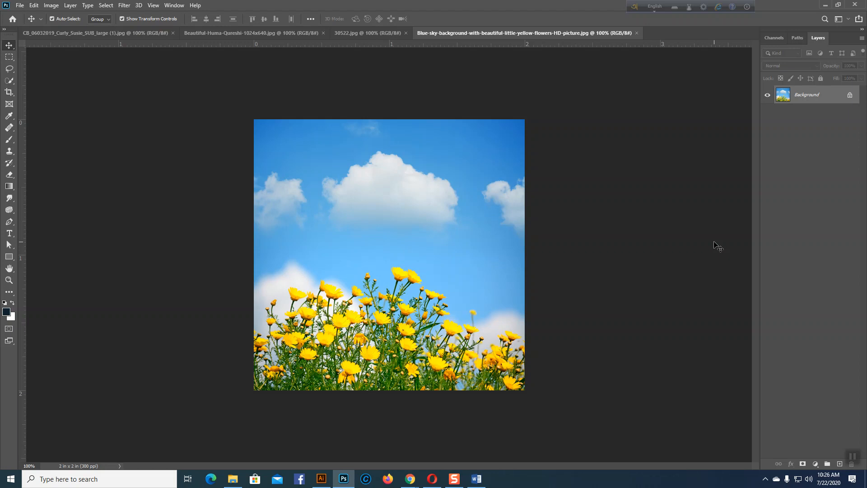
Step: Select one yellow flower near the middle of the picture with the Magic Wand Tool
key("ctrl+plus")
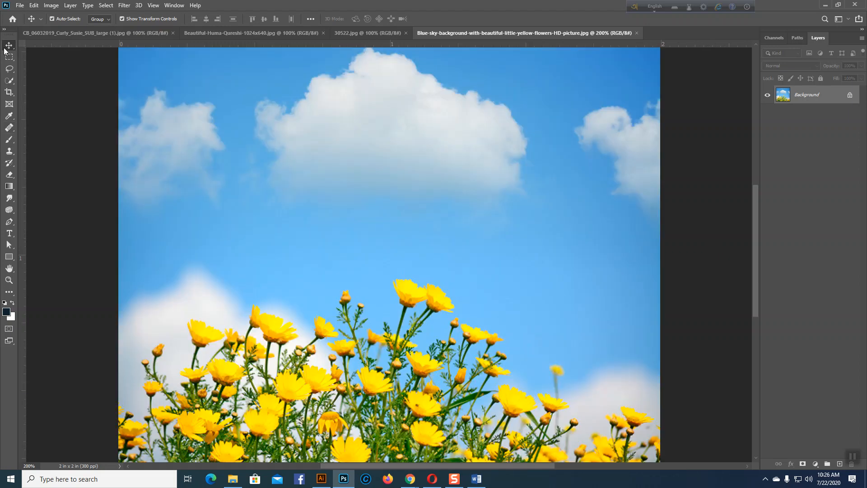
left_click(10, 81)
right_click(9, 81)
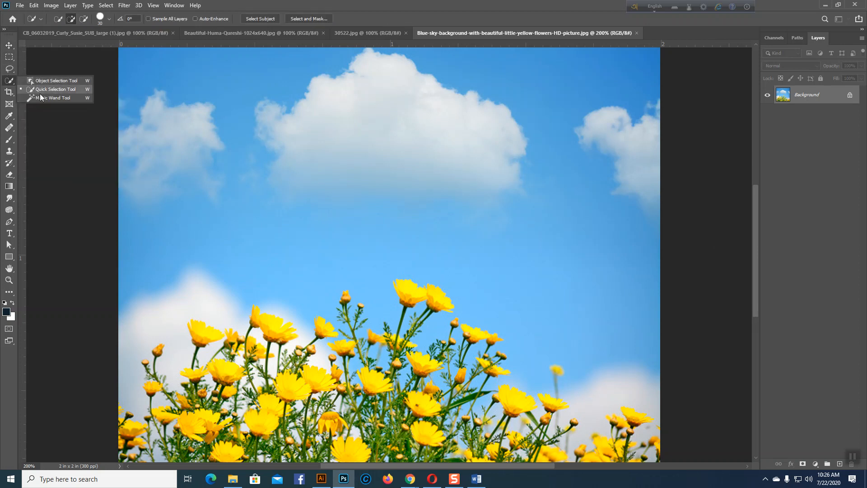
left_click(40, 96)
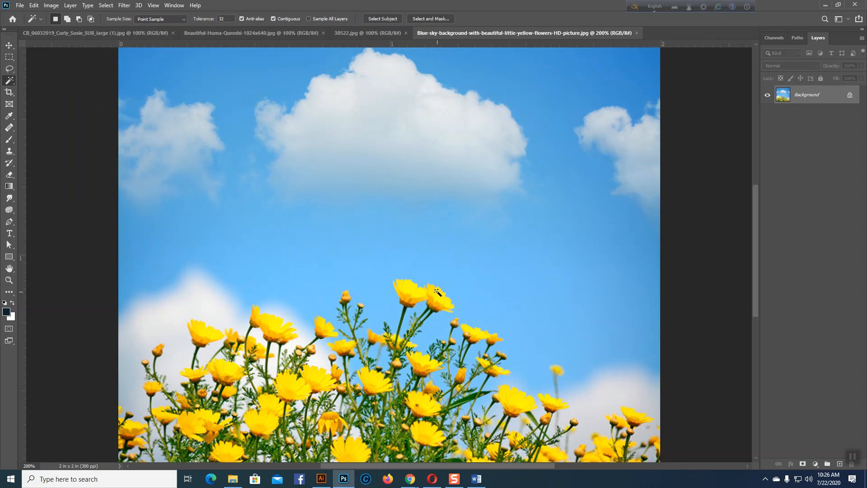
scroll(437, 293, "down", 3)
left_click(374, 321)
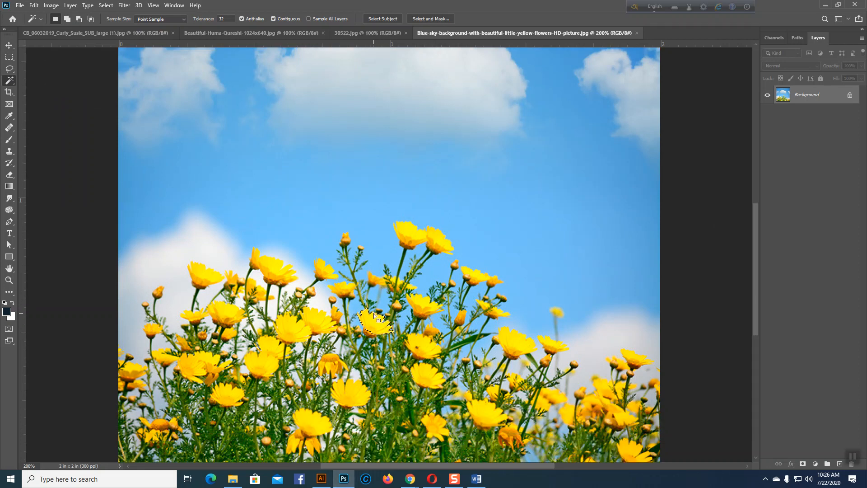
Step: Extend the selection to the other yellow flowers in the picture with Similar
scroll(375, 316, "down", 1)
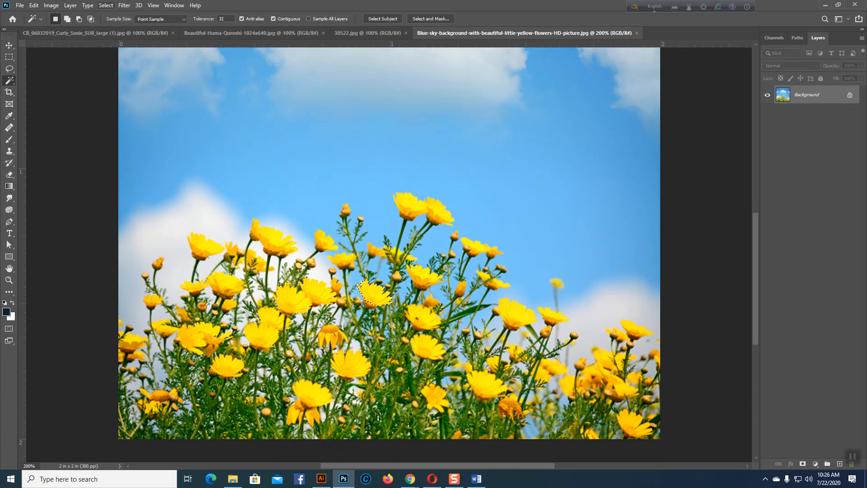
left_click(106, 5)
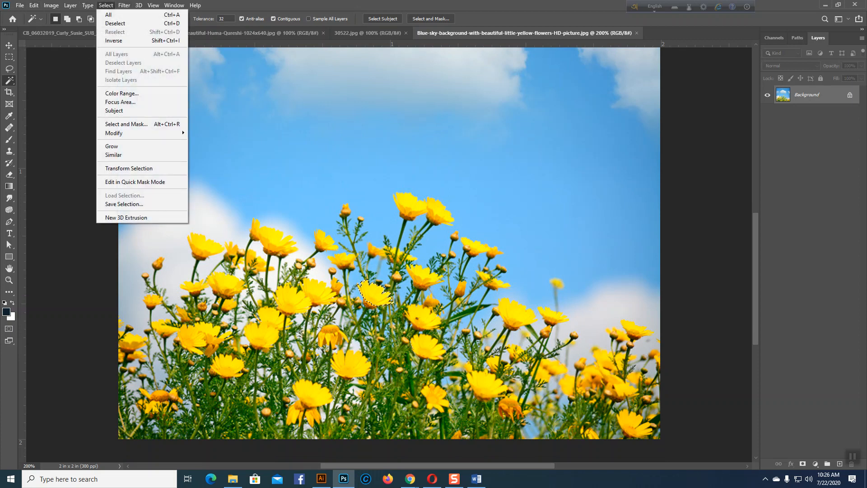
left_click(116, 154)
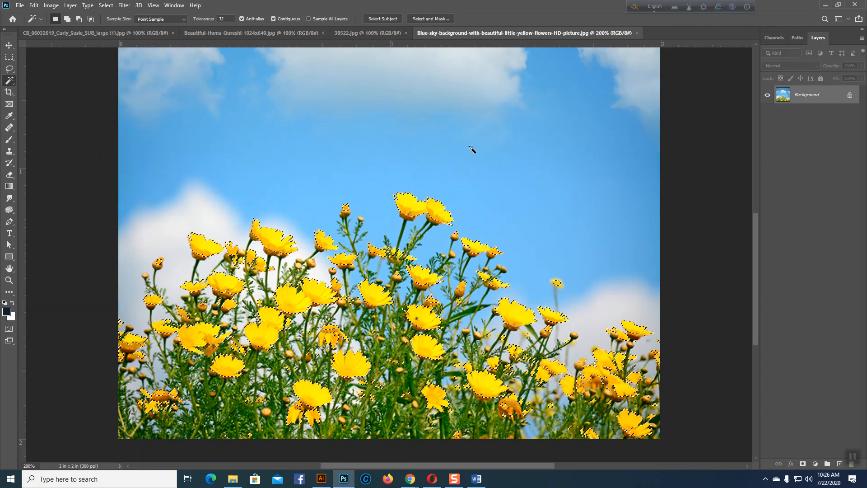
scroll(504, 142, "down", 1)
scroll(503, 142, "down", 2)
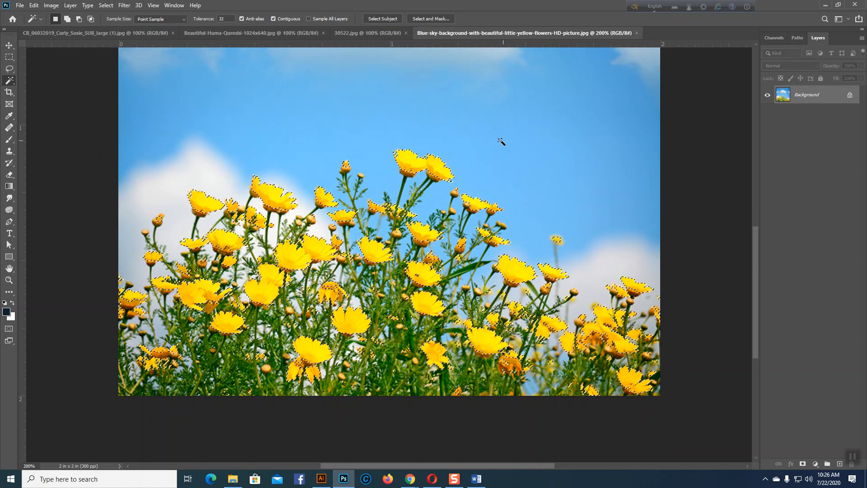
Step: Set the Magic Wand tolerance to 50 and extend the flower selection again with Similar
left_click(222, 18)
type("50")
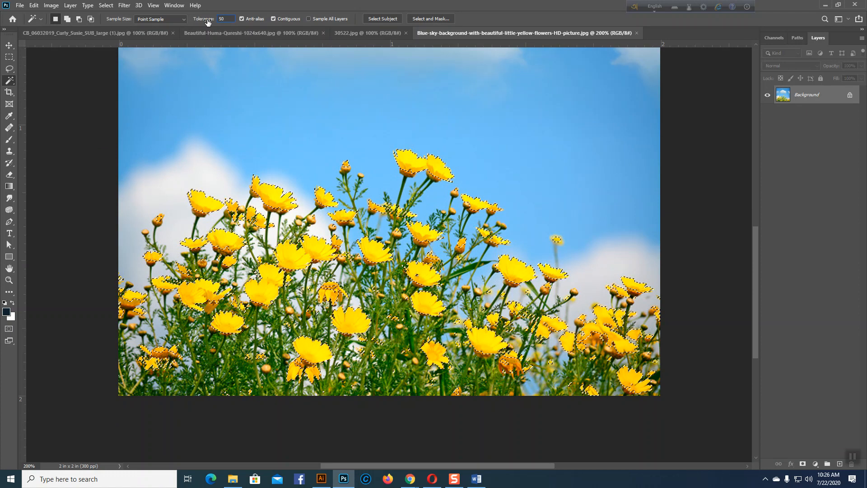
left_click(107, 6)
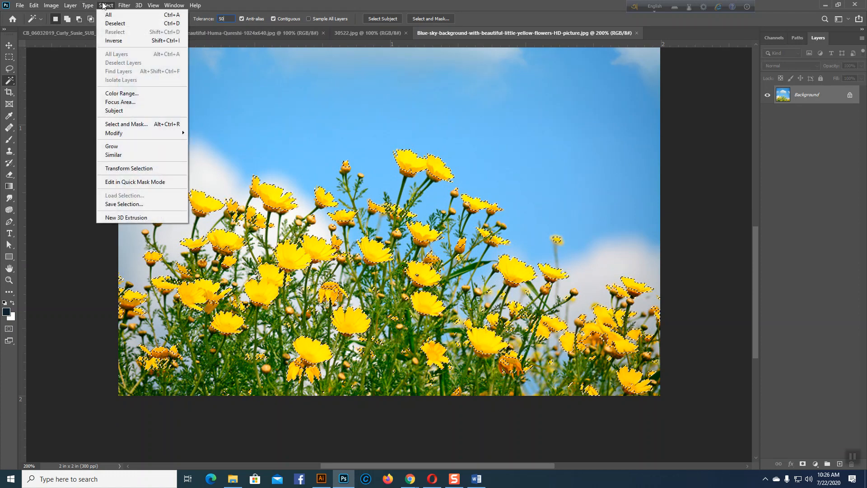
left_click(130, 157)
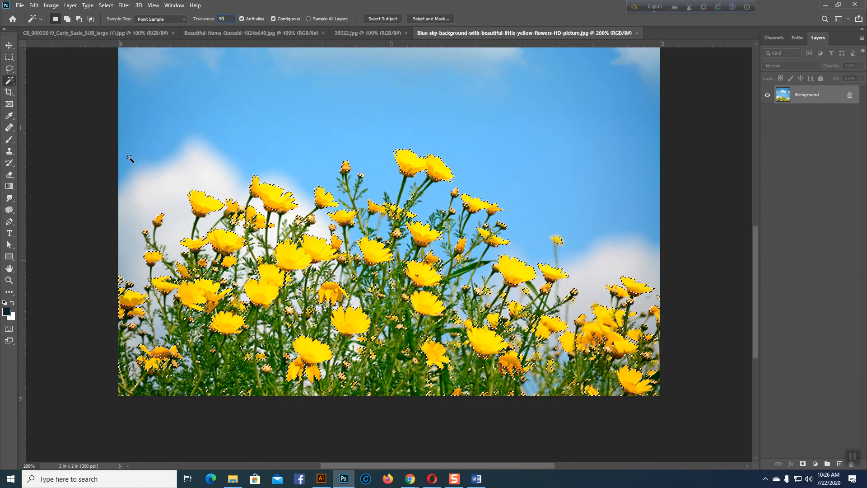
Step: Try a Hue/Saturation adjustment with hue -26 on the selected flowers, cancel it and deselect
left_click(51, 5)
mouse_move(56, 28)
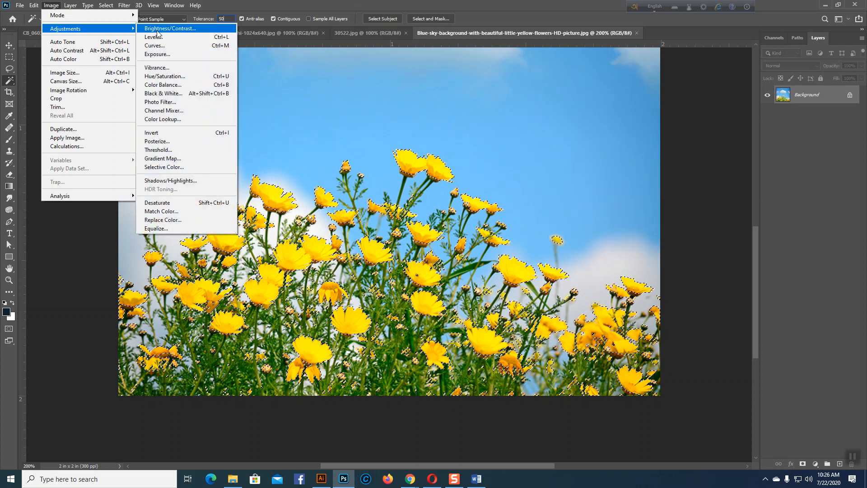
left_click(167, 77)
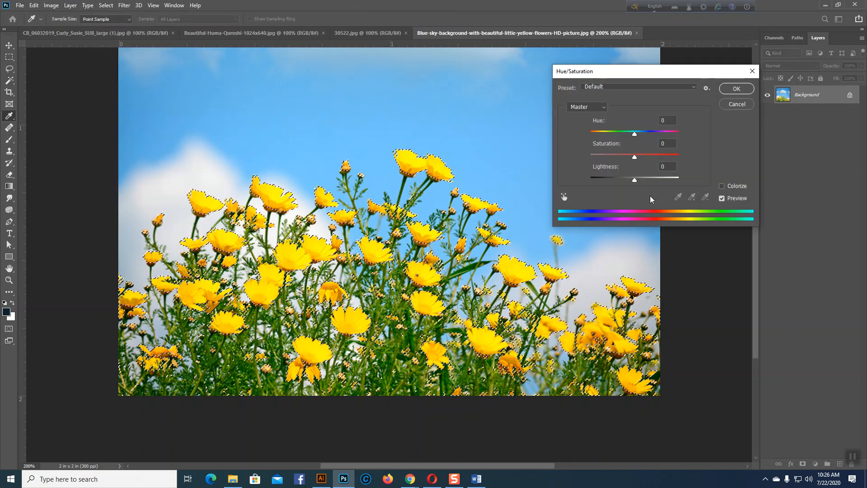
left_click_drag(635, 134, 626, 149)
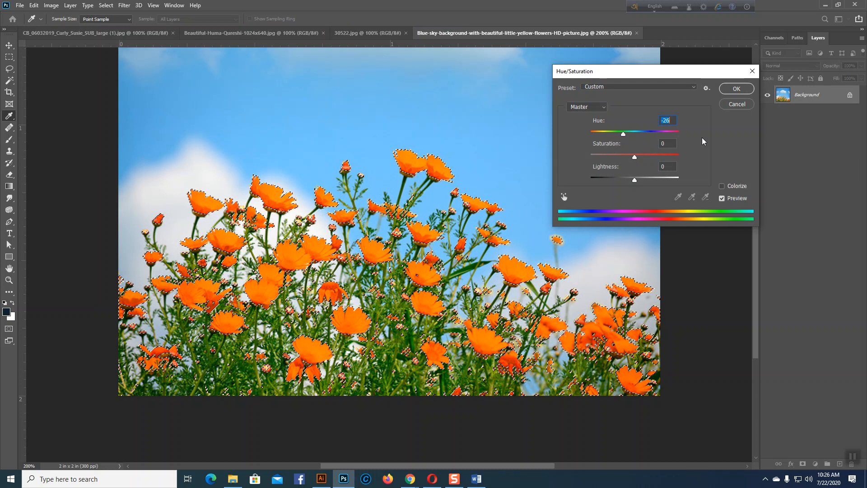
left_click(729, 104)
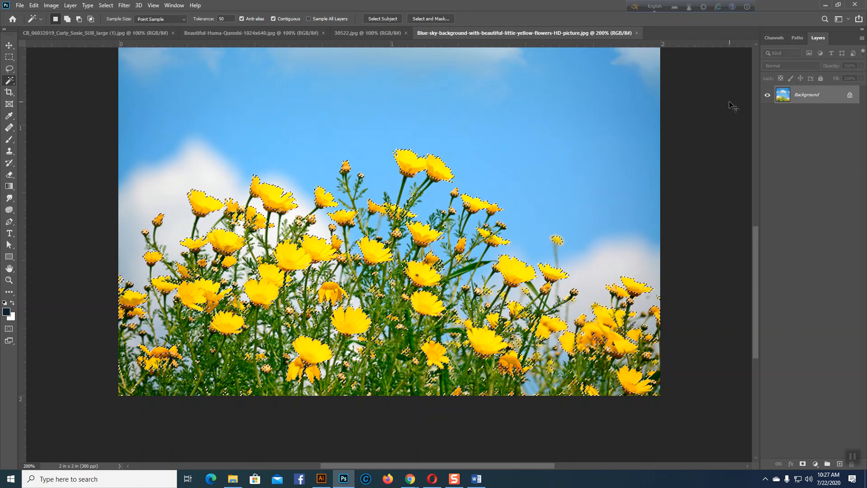
key("ctrl+d")
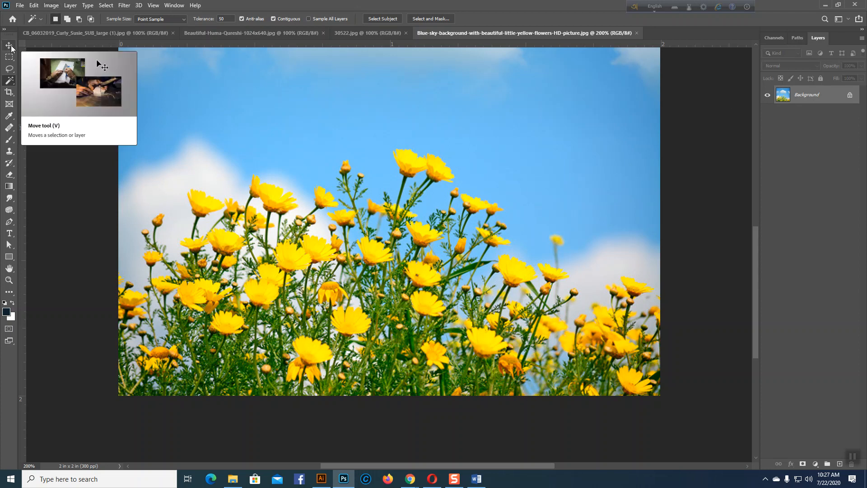
scroll(461, 150, "up", 2)
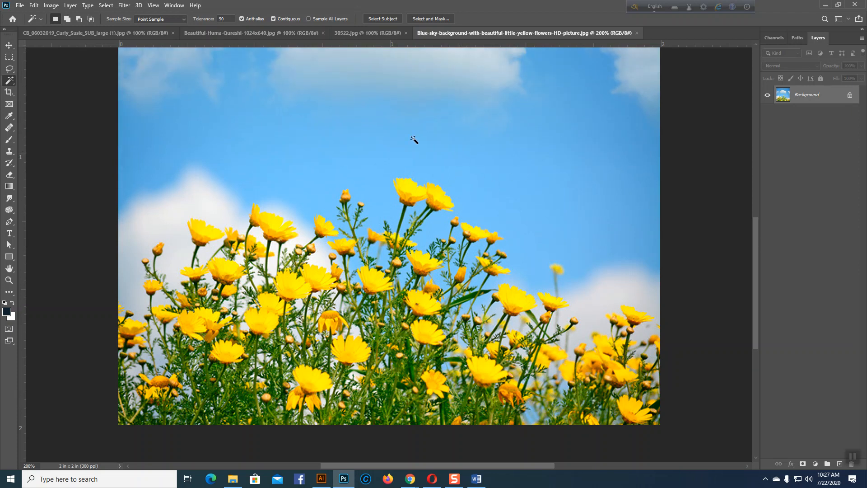
left_click(104, 5)
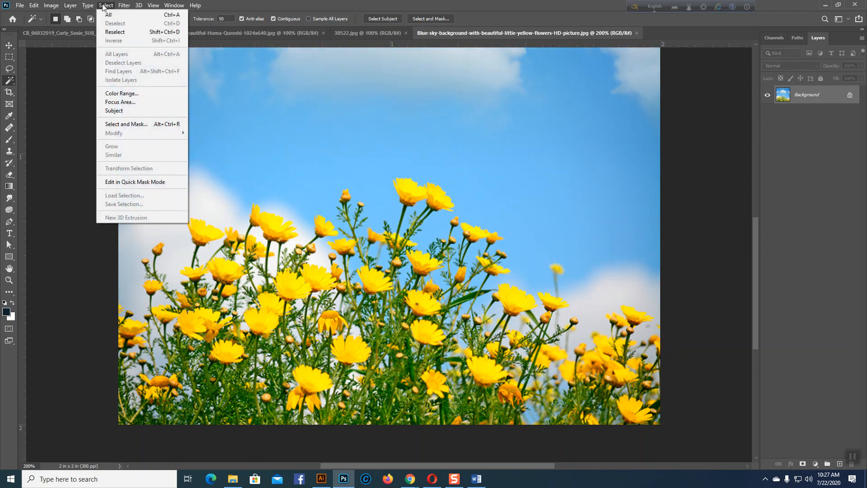
left_click(123, 93)
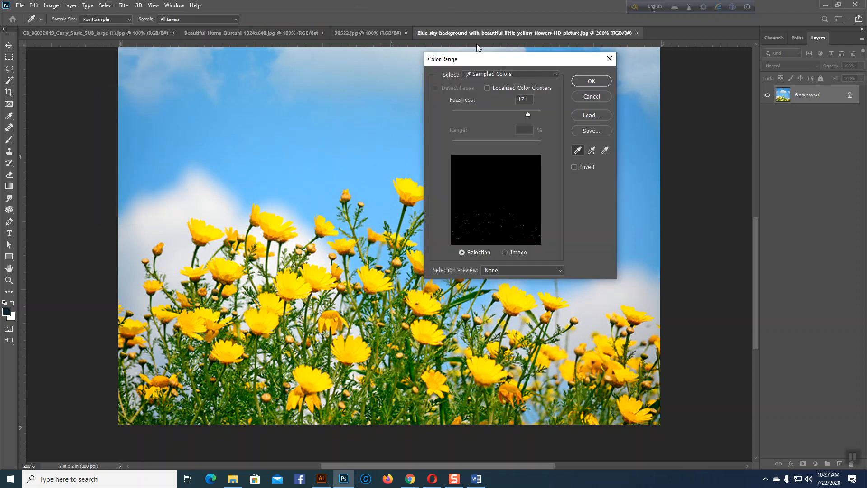
left_click_drag(505, 60, 526, 9)
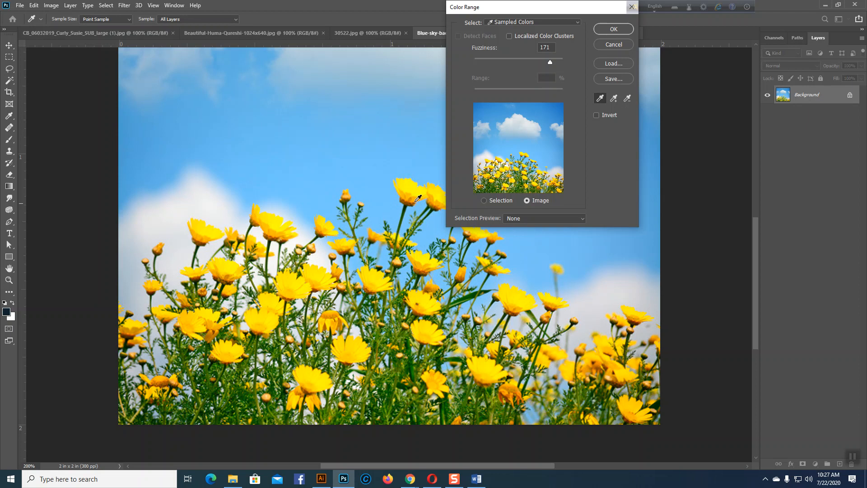
left_click(484, 201)
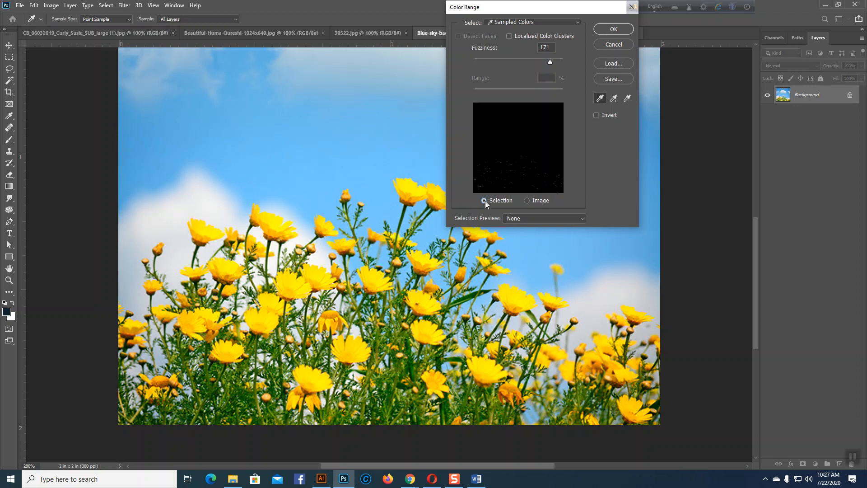
left_click(605, 45)
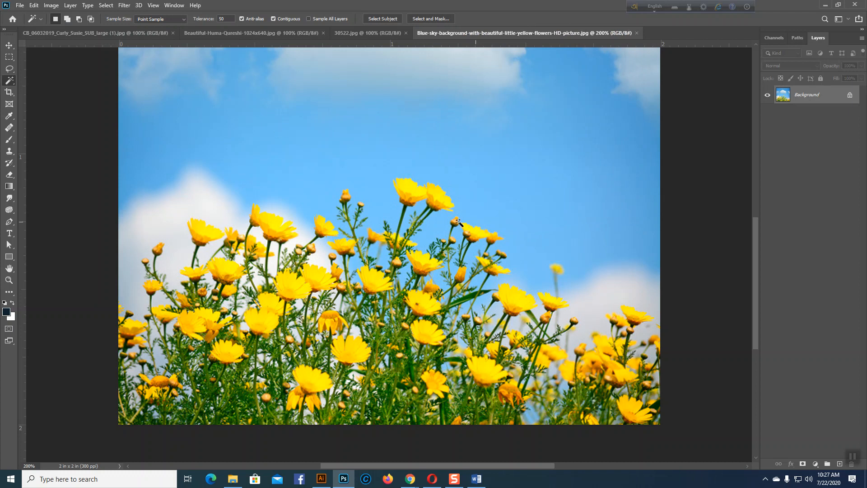
Step: Start a Color Range selection with the Image preview and sample the yellow of the flowers in it
left_click(9, 45)
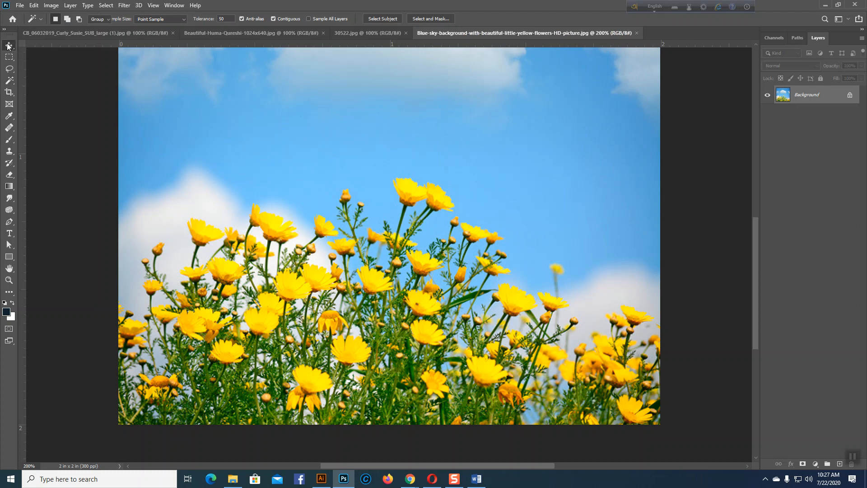
left_click(105, 5)
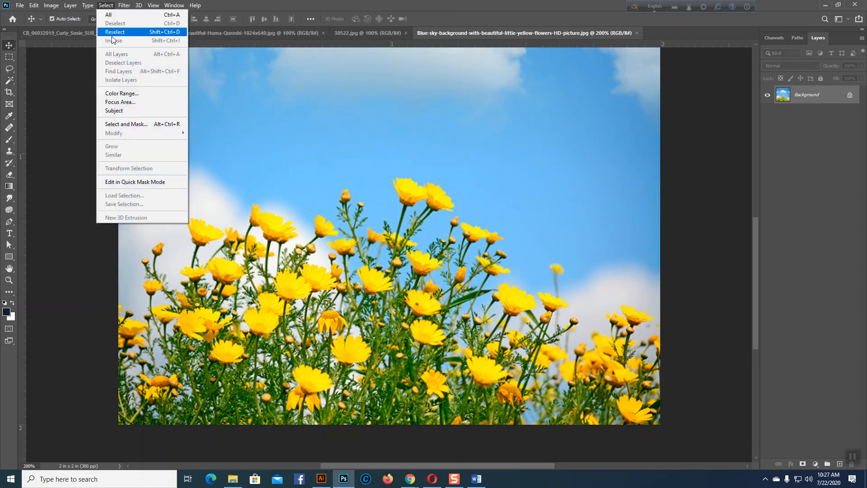
left_click(117, 94)
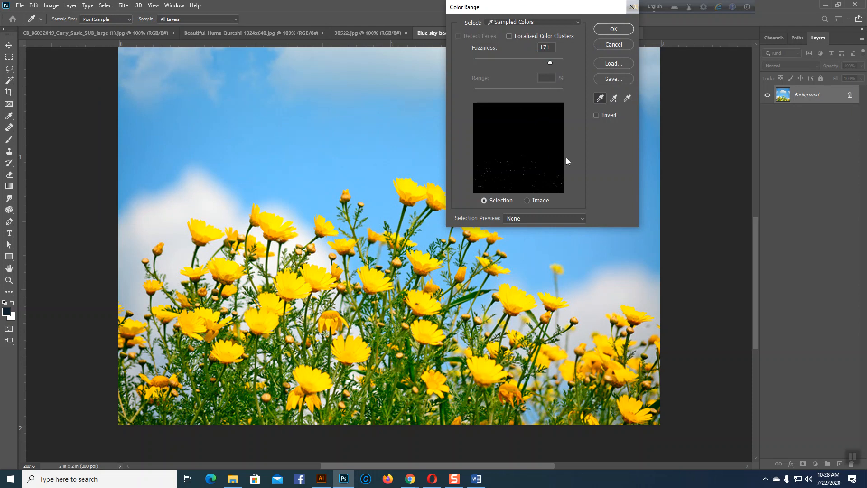
left_click(527, 201)
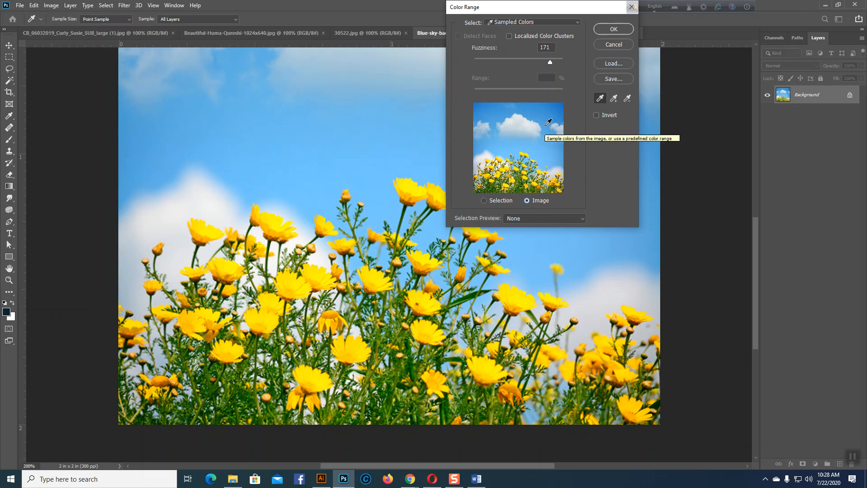
left_click(504, 167)
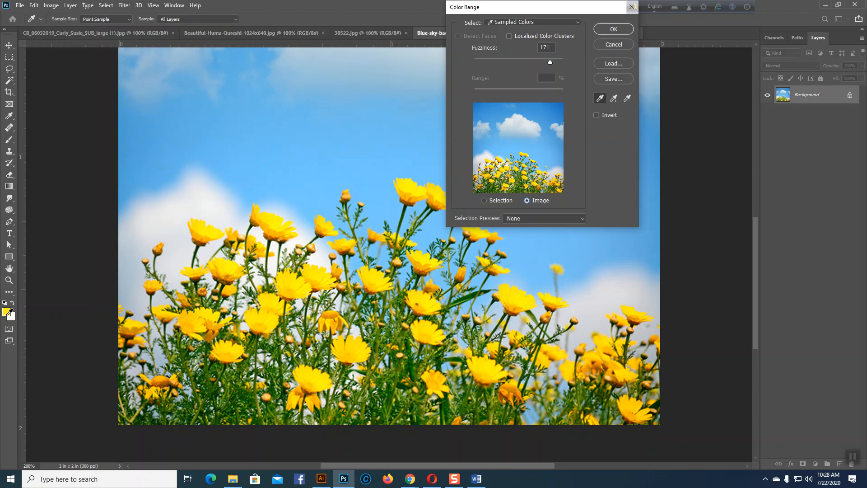
Step: Switch the Color Range preview to Selection and raise the Fuzziness to 200
left_click(484, 201)
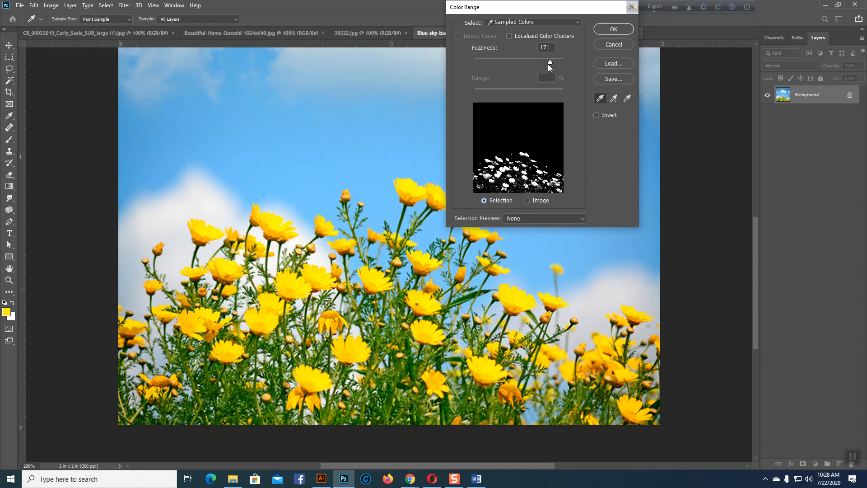
left_click_drag(549, 63, 565, 62)
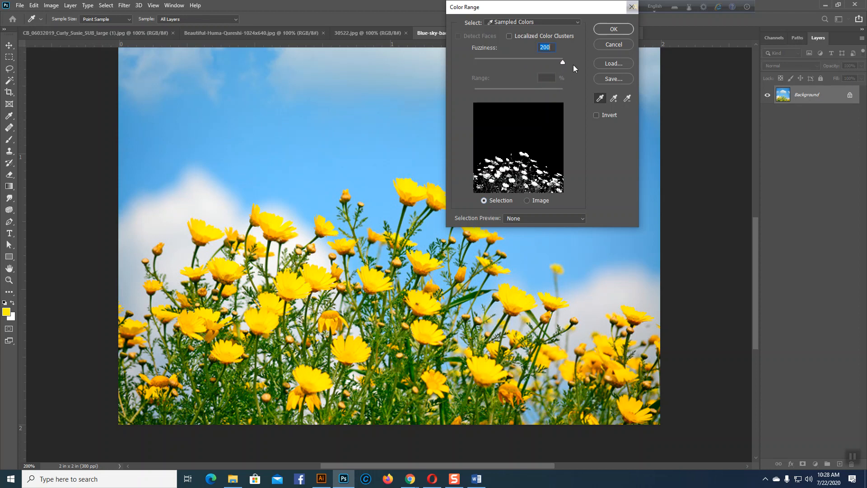
left_click_drag(562, 62, 595, 70)
Step: Sample a darker yellow of the flowers in the Image preview, set Fuzziness to 170 and apply the Color Range selection
left_click(527, 200)
left_click(511, 172)
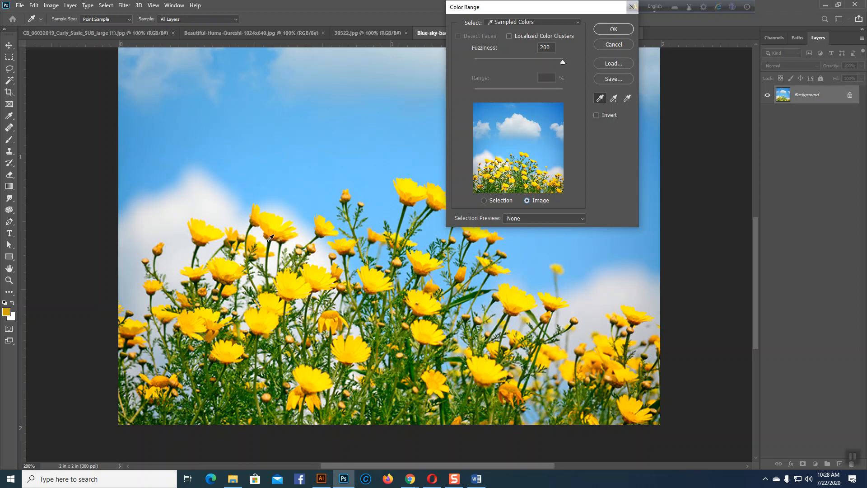
left_click(484, 200)
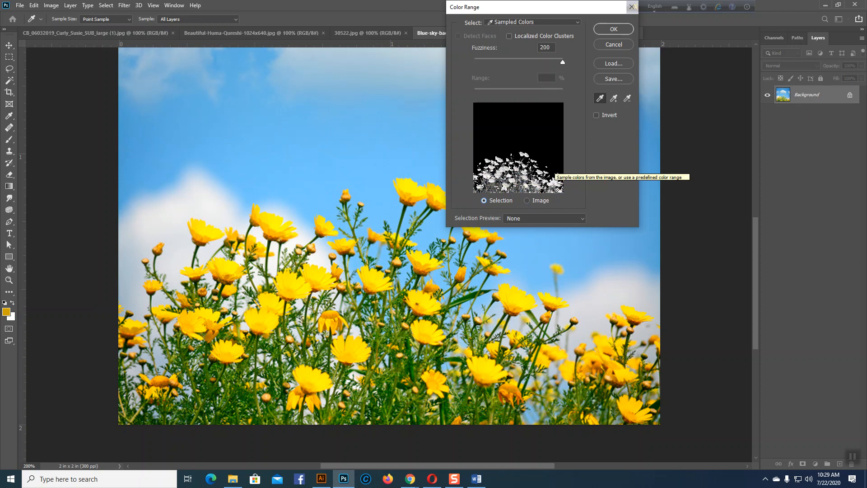
left_click_drag(561, 63, 550, 61)
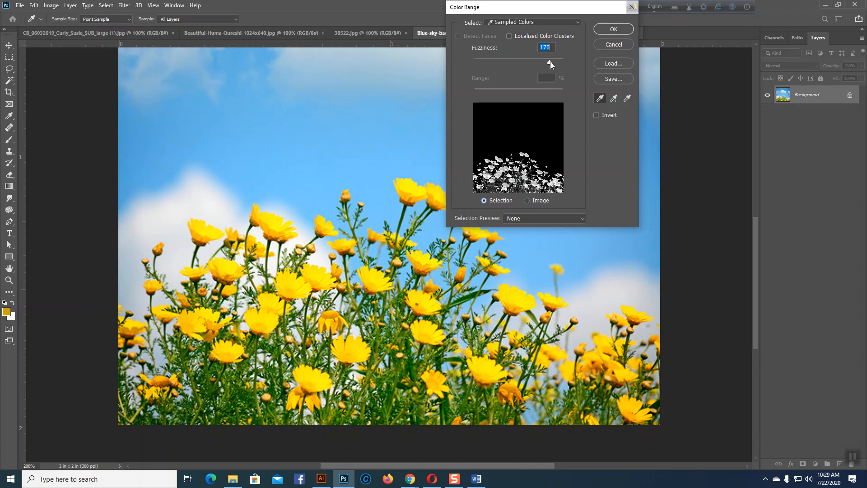
left_click(617, 29)
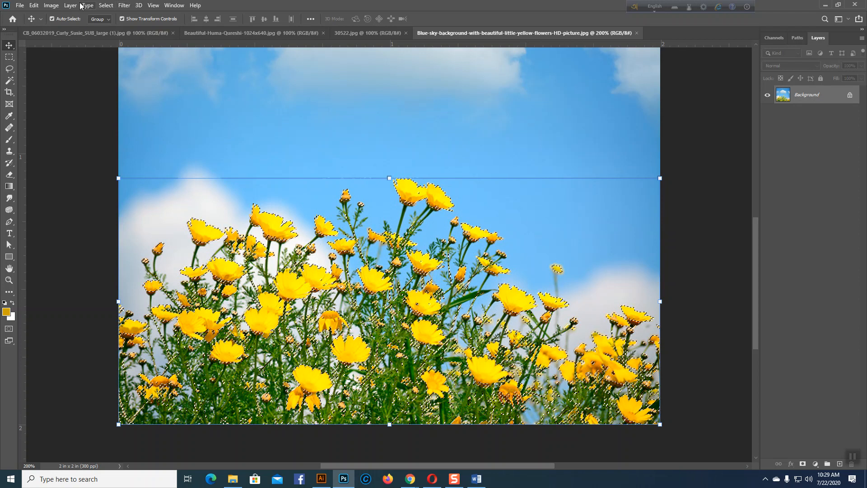
Step: Recolour the selected flowers orange with a Hue/Saturation adjustment of hue -31 and deselect
left_click(57, 5)
mouse_move(78, 29)
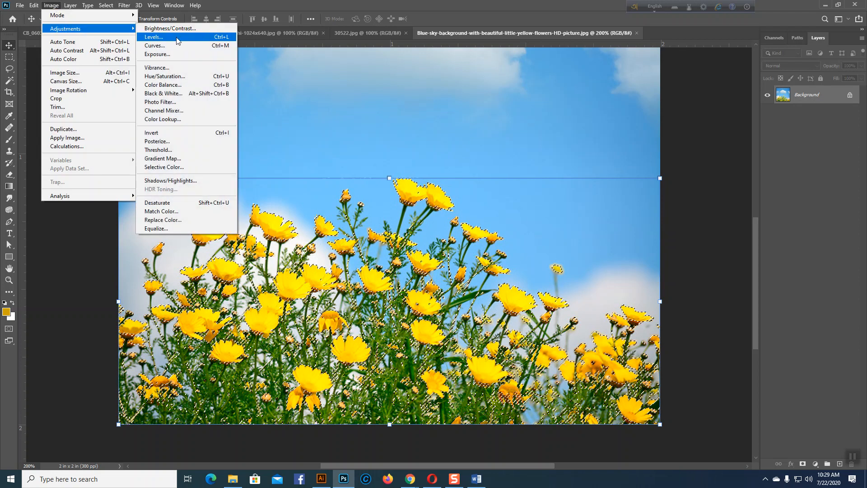
left_click(167, 76)
mouse_move(634, 134)
left_mouse_down()
mouse_move(661, 134)
mouse_move(622, 135)
left_mouse_up()
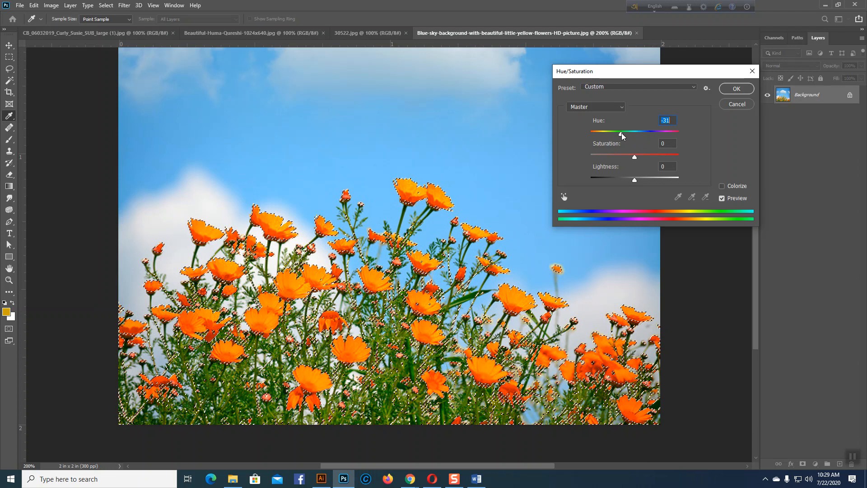
left_click(735, 89)
key("v")
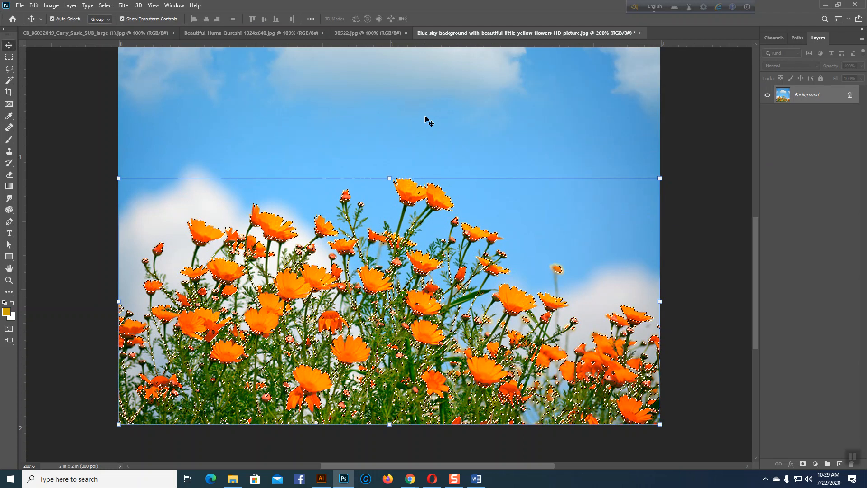
key("ctrl+d")
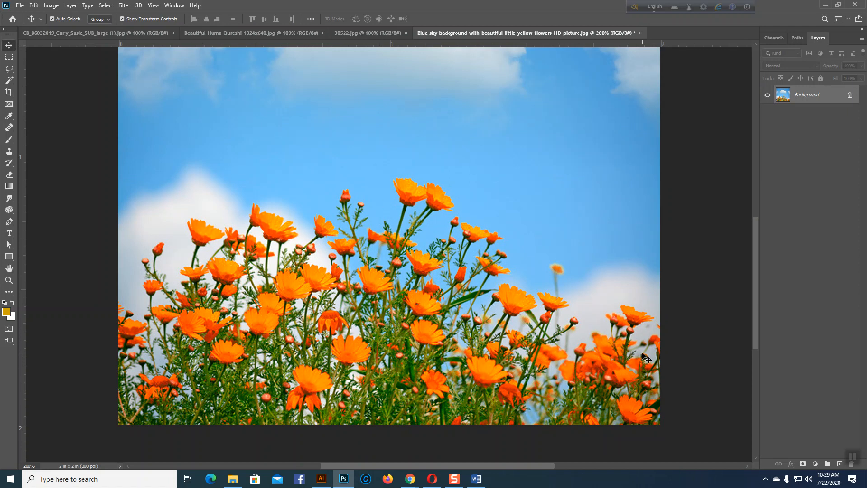
Step: Open the close-up-of-tulips-blooming-in-field image from the Images folder
left_click(18, 5)
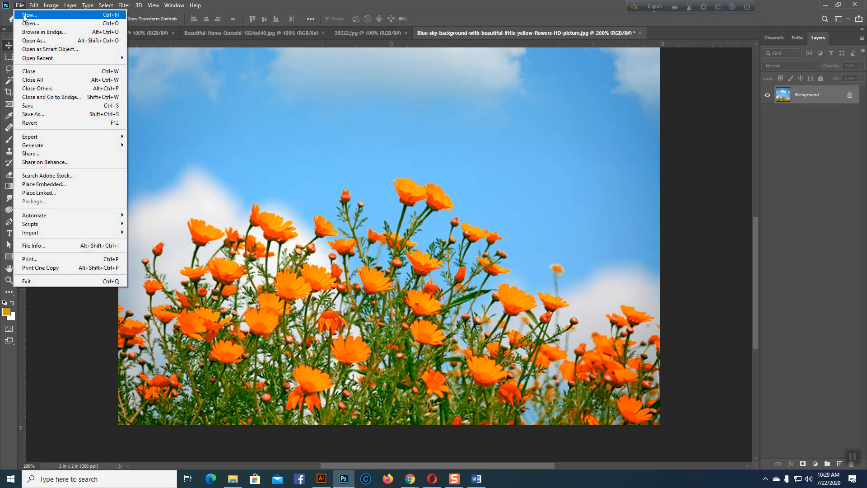
left_click(27, 23)
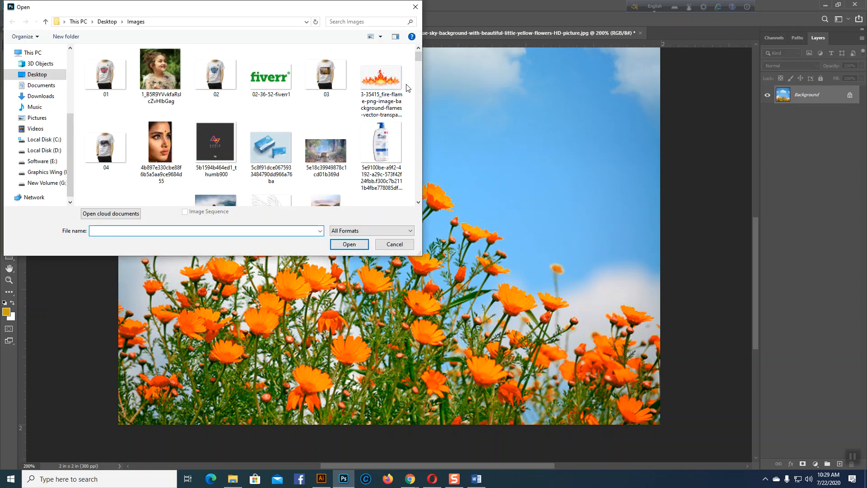
left_click_drag(418, 57, 415, 136)
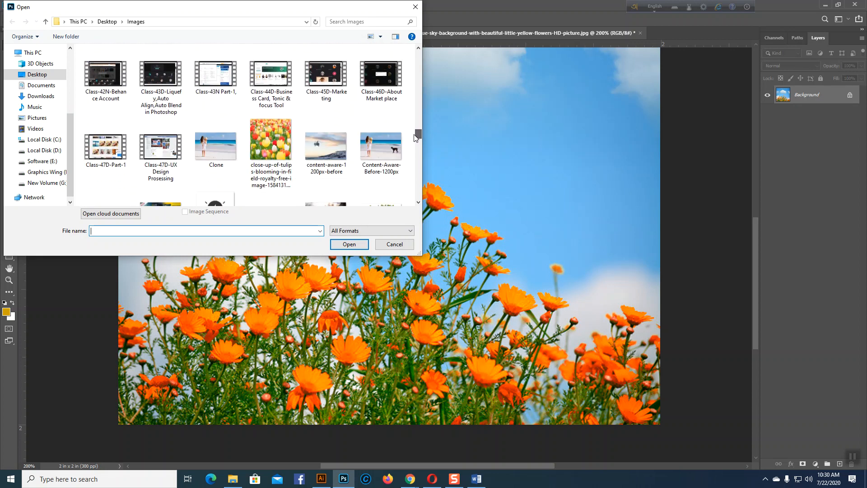
left_click(271, 147)
left_click(352, 243)
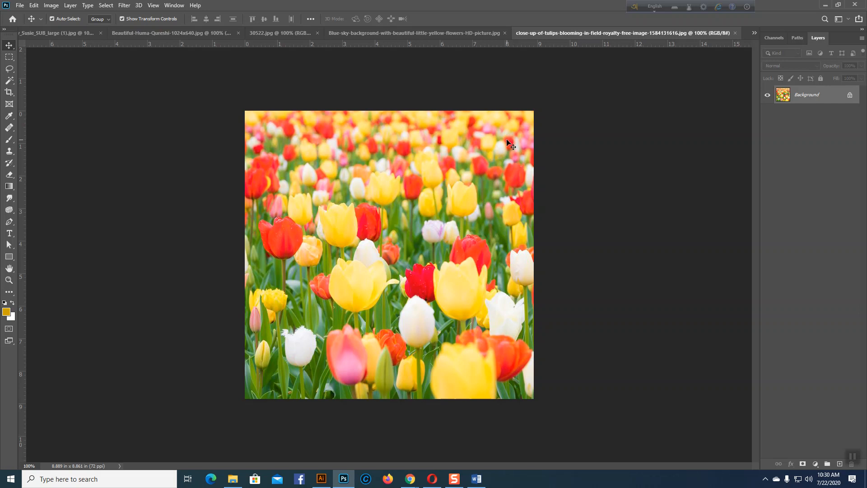
Step: Select the red tulips with Color Range, sampling red in the Image preview and raising the Fuzziness
left_click(107, 5)
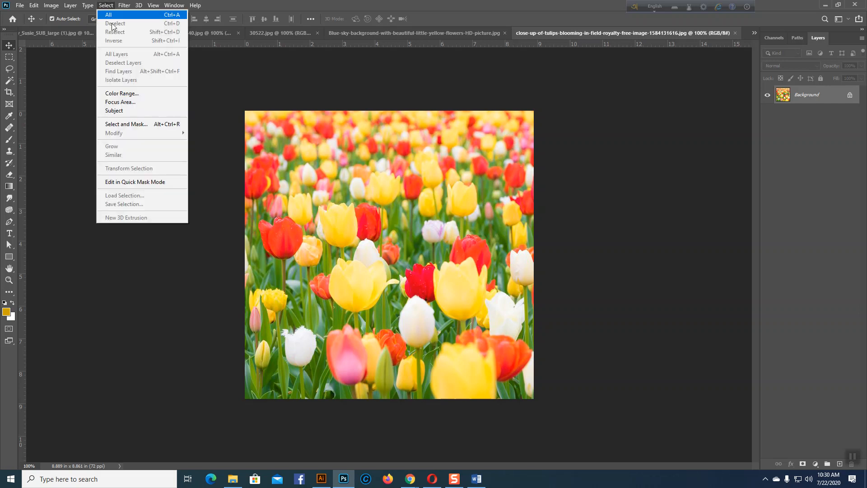
left_click(123, 91)
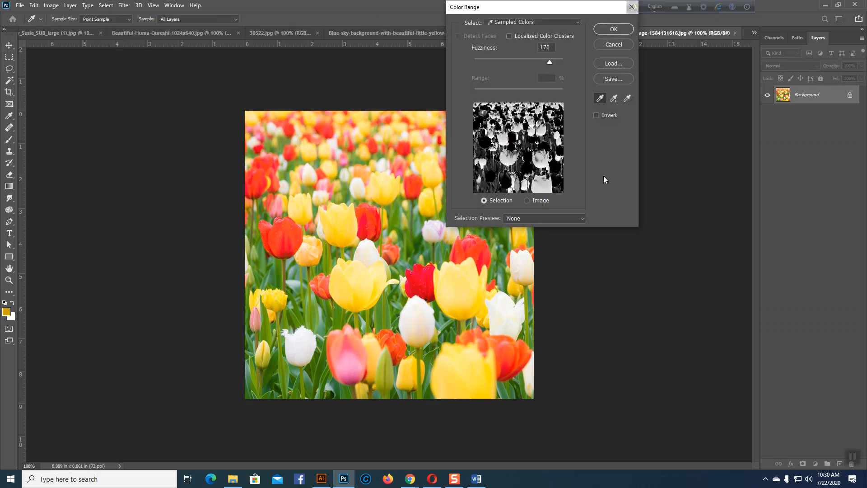
left_click(527, 201)
left_click(529, 155)
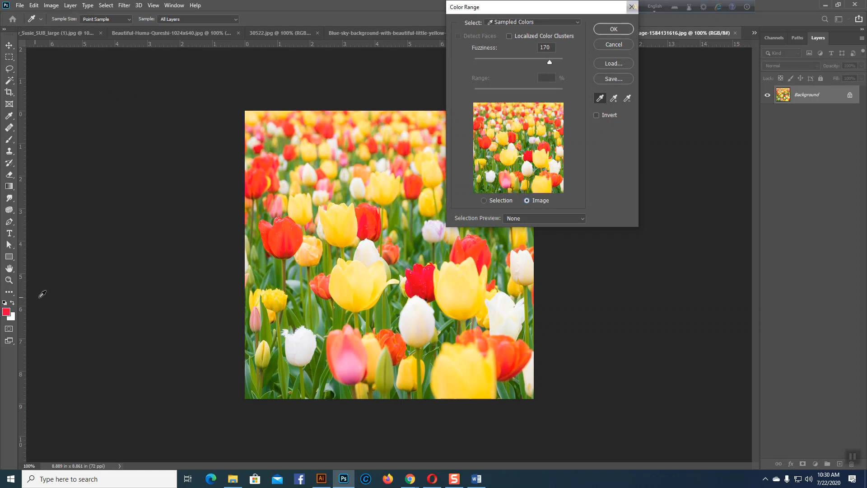
left_click(483, 201)
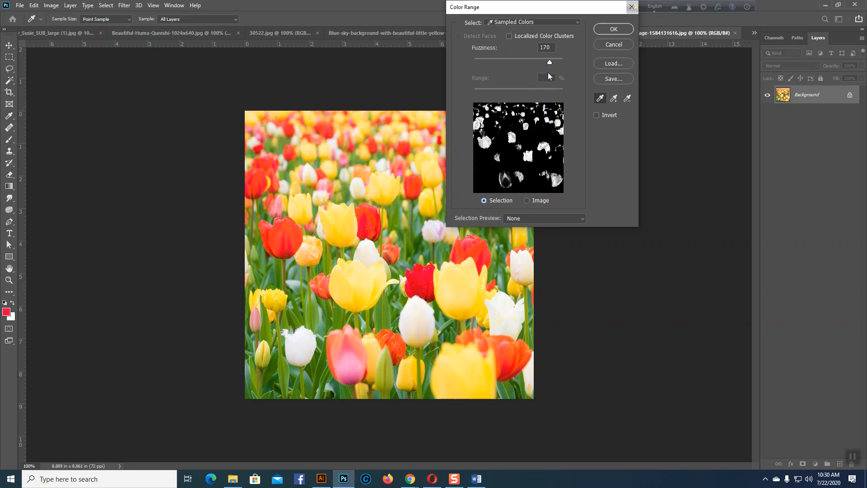
left_click_drag(552, 61, 571, 61)
left_click(623, 29)
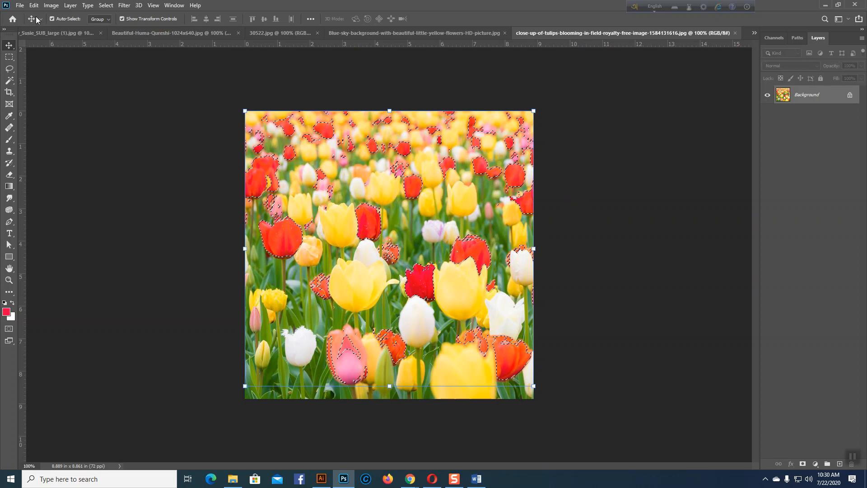
Step: Shift the selected tulips to orange with a Hue/Saturation adjustment of hue +26 and deselect
left_click(51, 5)
mouse_move(72, 29)
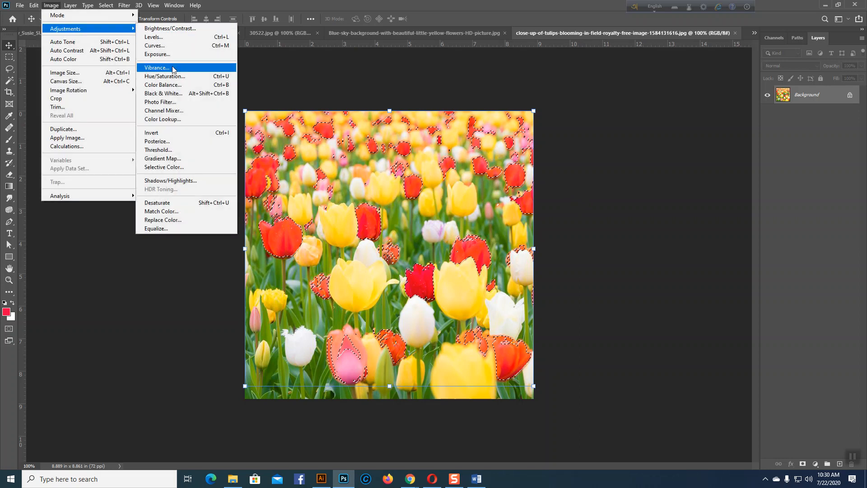
left_click(166, 76)
mouse_move(634, 134)
left_mouse_down()
mouse_move(594, 135)
mouse_move(656, 134)
mouse_move(637, 134)
mouse_move(646, 132)
left_mouse_up()
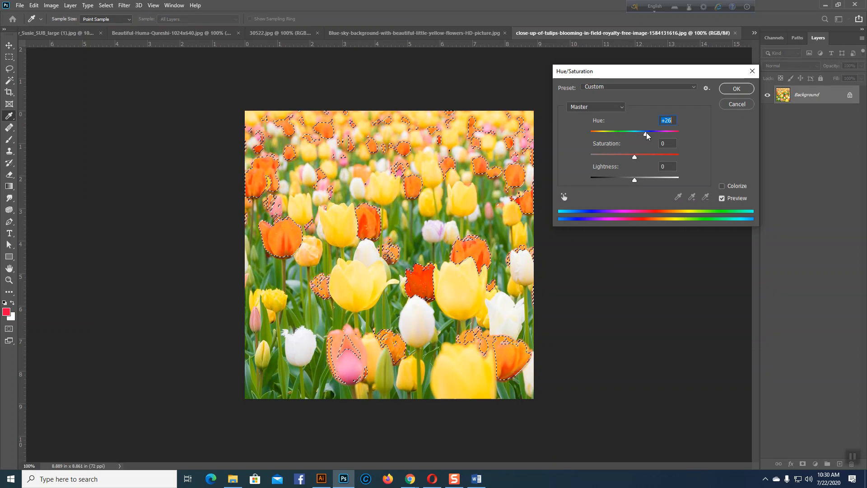
left_click(735, 88)
key("v")
key("ctrl+d")
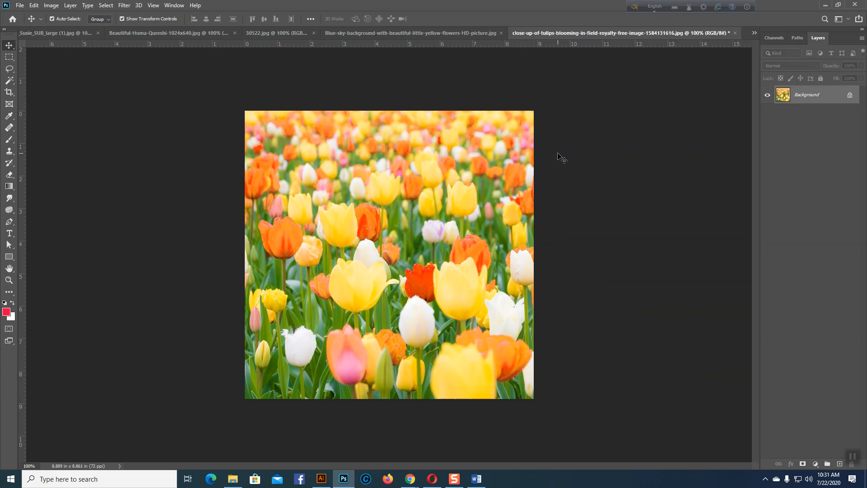
Step: Switch to the apple photo 30522.jpg, look through the marquee, lasso and wand tool variants and activate the Polygonal Lasso Tool
left_click(276, 33)
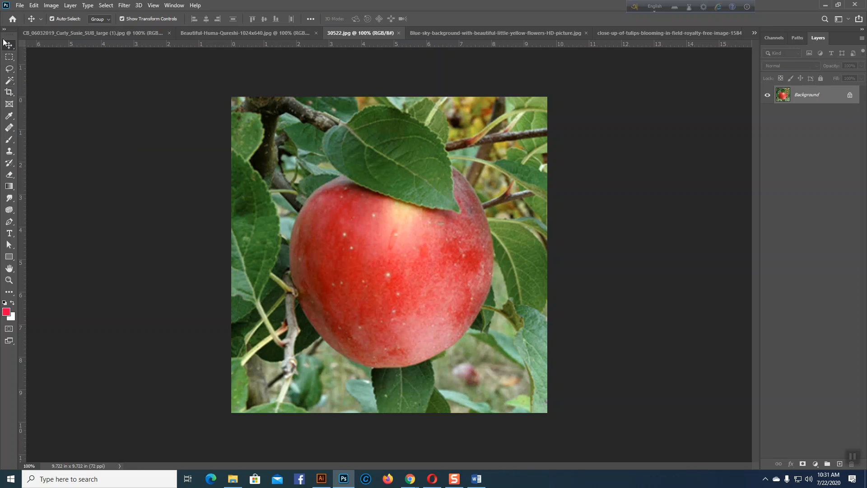
left_click(10, 58)
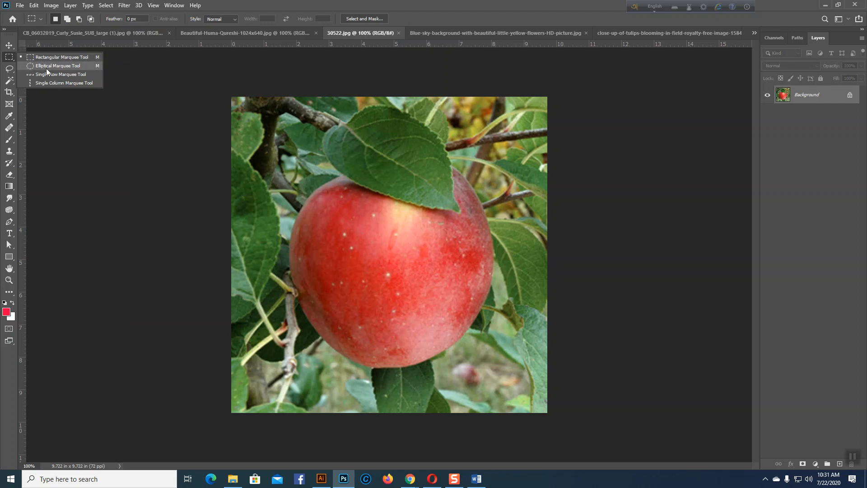
left_click(11, 64)
left_click(10, 67)
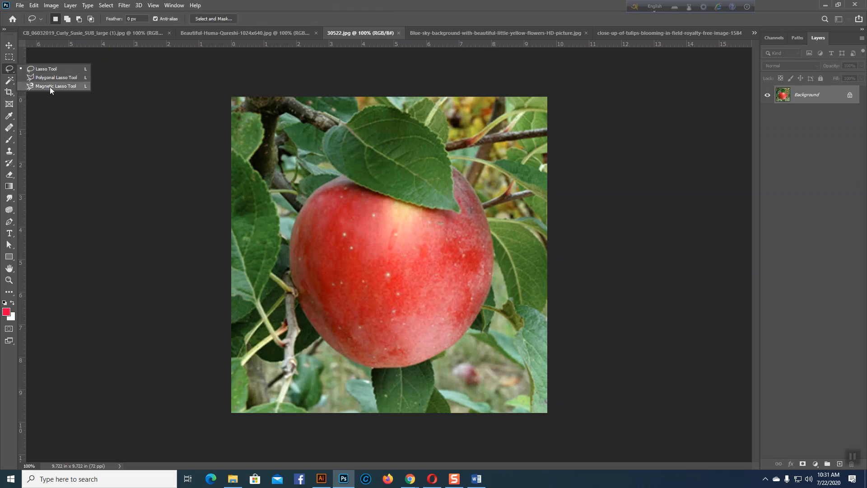
left_click(9, 80)
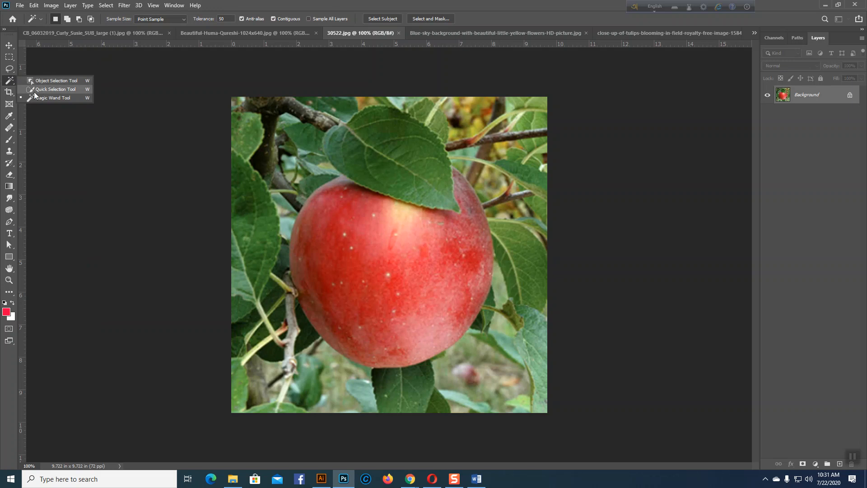
left_click(9, 69)
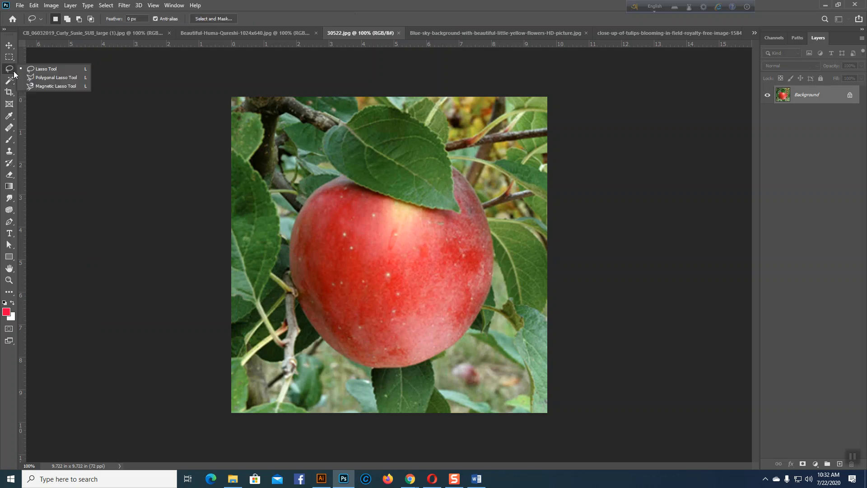
left_click(50, 78)
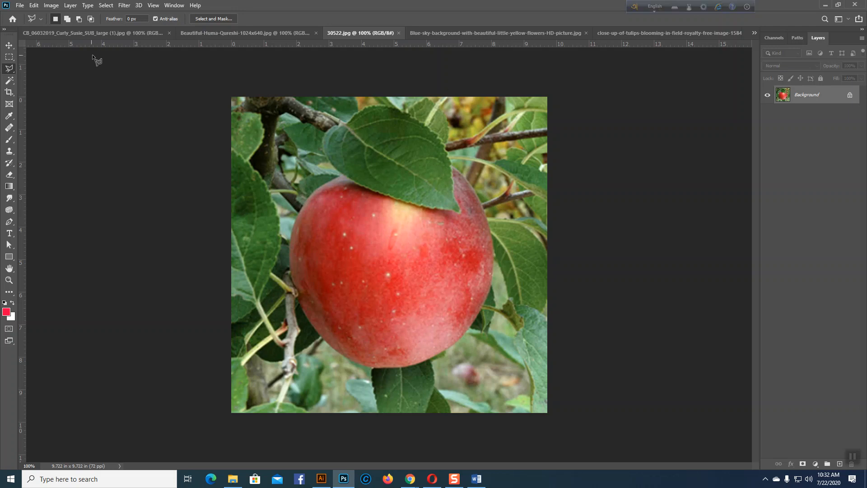
left_click(200, 36)
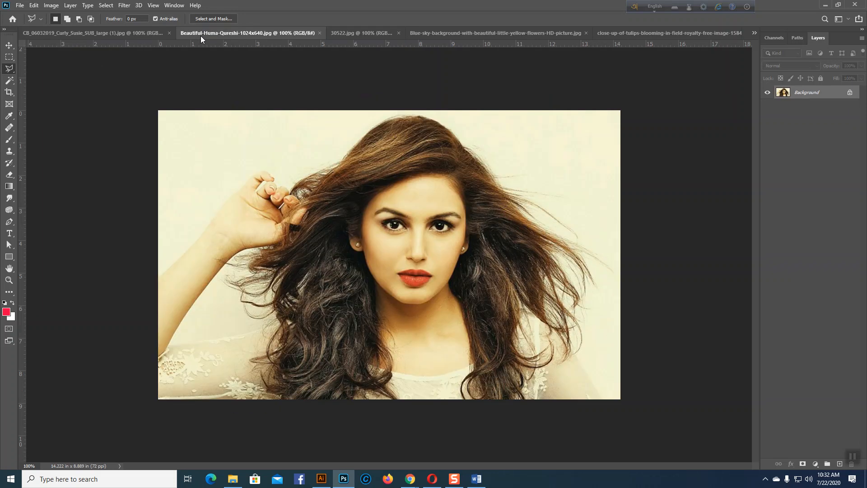
left_click(116, 32)
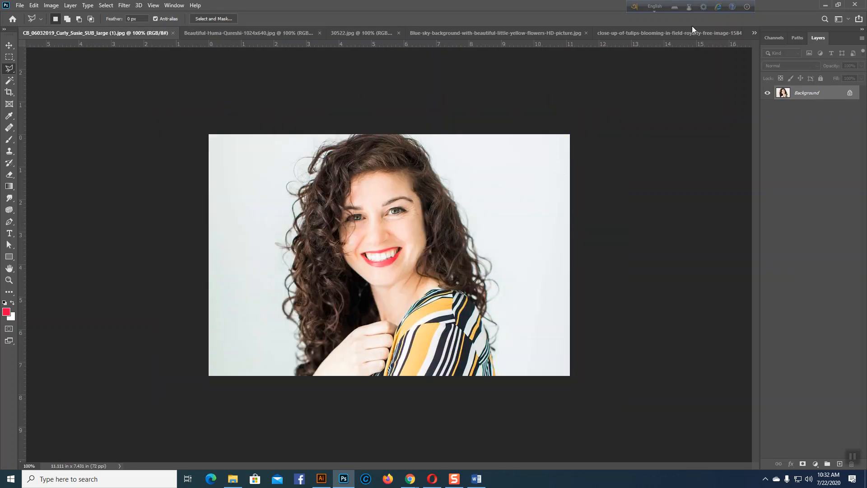
left_click(19, 5)
left_click(28, 23)
left_click(271, 147)
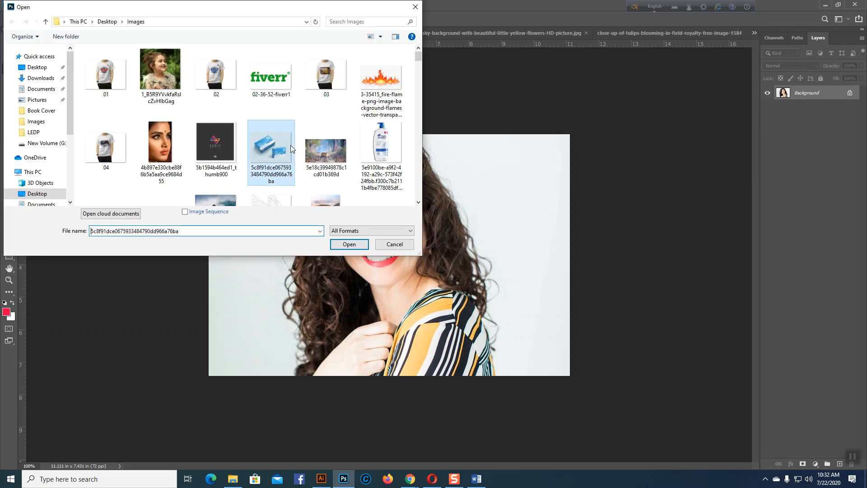
left_click(345, 245)
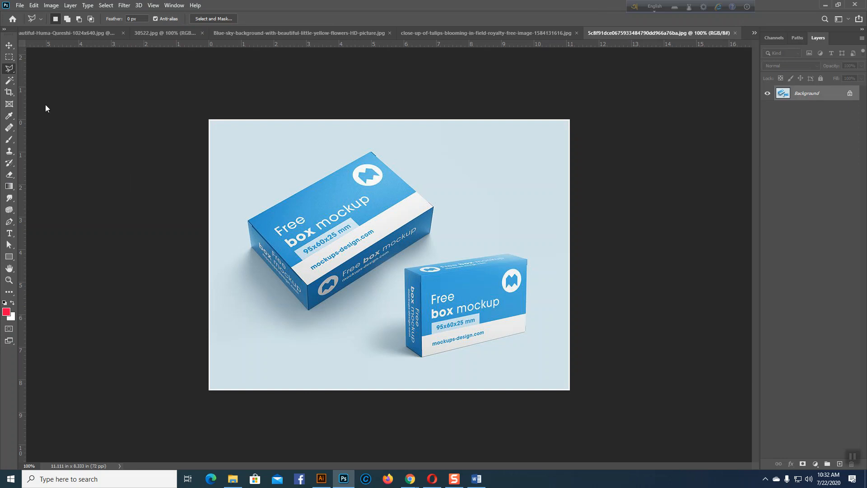
Step: Trace the outer edges of the larger box corner by corner with the Polygonal Lasso, back to its lower left corner
left_click(249, 221)
left_click(371, 151)
left_click(307, 310)
scroll(288, 310, "up", 2)
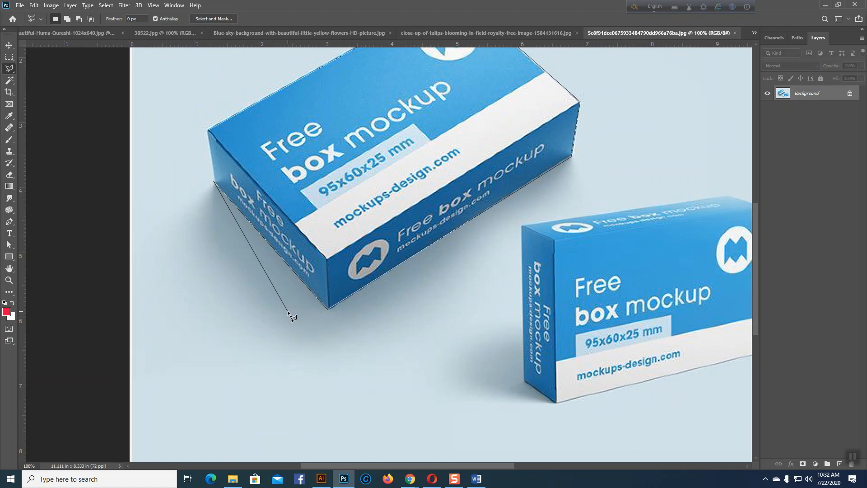
left_click_drag(285, 238, 396, 377)
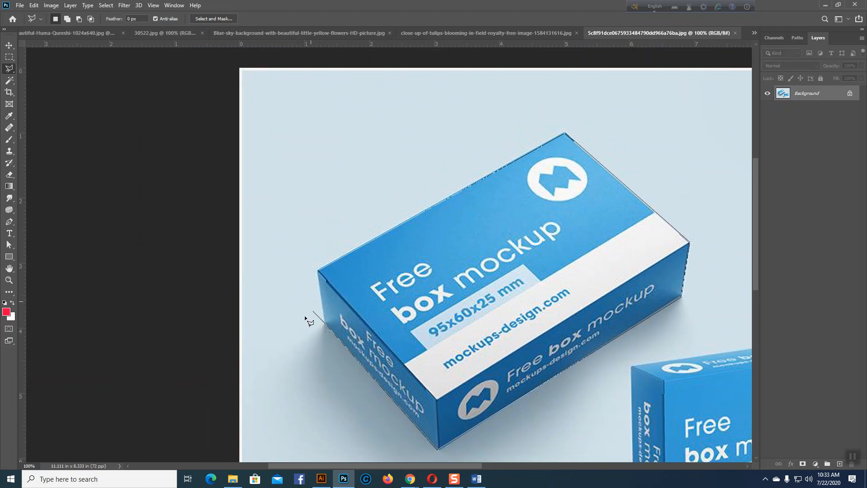
left_click(324, 321)
Step: Draw a loose scalloped lasso outline around the larger box, from its lower left corner clockwise around to its upper left corner
left_click_drag(294, 291, 301, 277)
mouse_move(348, 221)
left_mouse_down()
mouse_move(352, 187)
mouse_move(351, 219)
mouse_move(386, 192)
left_mouse_up()
left_click_drag(348, 222, 347, 210)
mouse_move(362, 172)
left_mouse_down()
mouse_move(409, 182)
mouse_move(407, 154)
mouse_move(424, 146)
mouse_move(441, 149)
mouse_move(450, 164)
mouse_move(449, 129)
mouse_move(474, 131)
mouse_move(489, 146)
mouse_move(488, 111)
mouse_move(515, 119)
mouse_move(518, 131)
mouse_move(522, 100)
mouse_move(539, 95)
mouse_move(554, 117)
left_mouse_up()
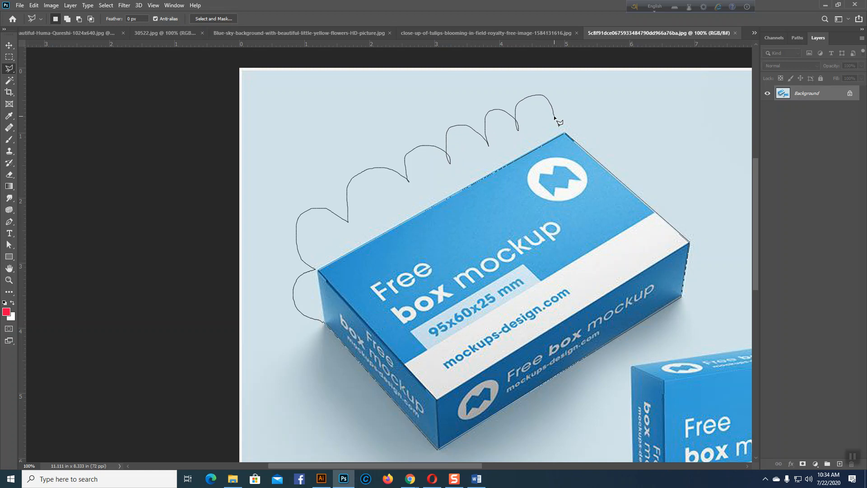
mouse_move(554, 118)
left_mouse_down()
mouse_move(562, 93)
mouse_move(576, 86)
mouse_move(588, 119)
mouse_move(597, 101)
mouse_move(630, 94)
mouse_move(625, 128)
mouse_move(679, 130)
left_mouse_up()
mouse_move(656, 157)
left_mouse_down()
mouse_move(673, 178)
mouse_move(720, 190)
mouse_move(701, 215)
mouse_move(731, 222)
mouse_move(697, 301)
mouse_move(520, 424)
mouse_move(444, 452)
mouse_move(370, 441)
left_mouse_up()
left_click_drag(319, 357, 315, 300)
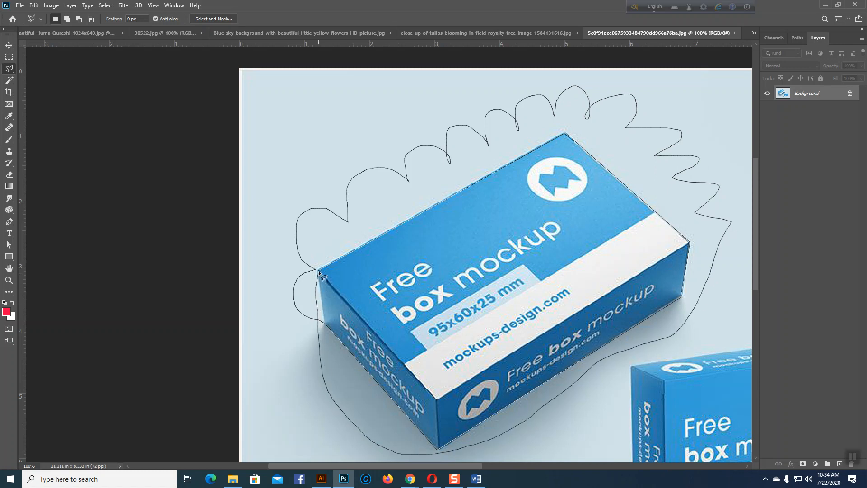
left_click_drag(319, 270, 319, 268)
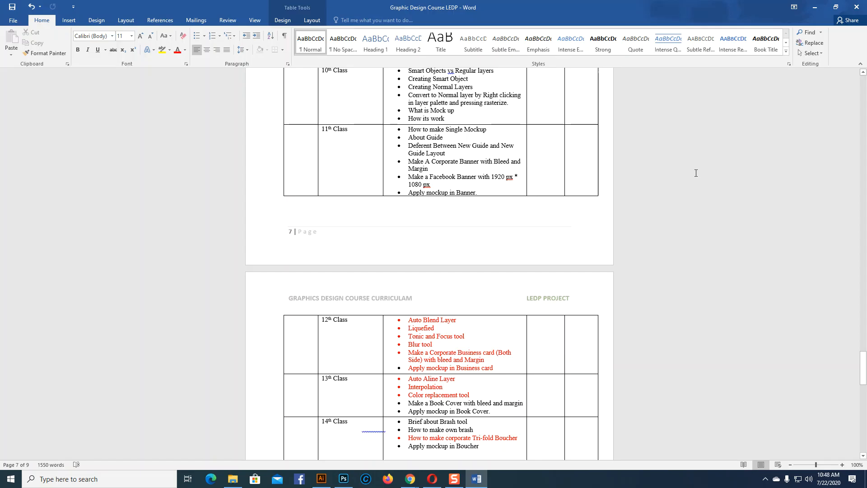
Step: Switch to Photoshop's deer photo nature-hd-wallpapers.jpg and examine the tool groups from the lasso down to the pen
key("shift+F9")
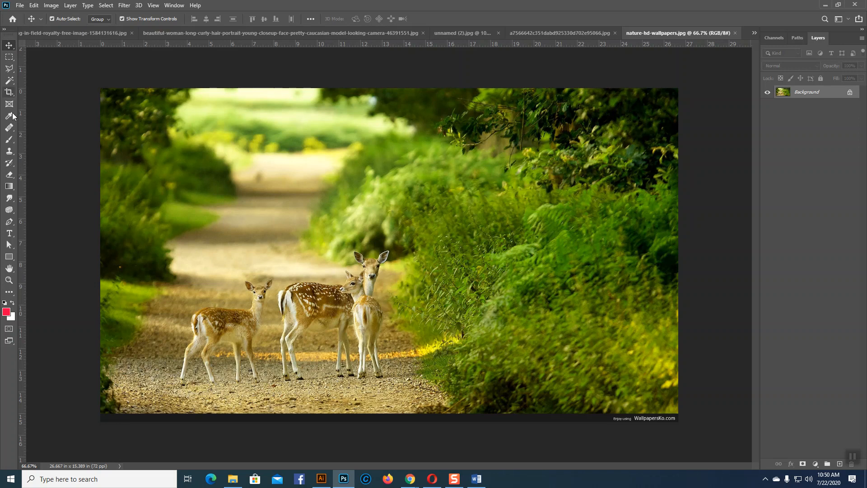
left_click(9, 69)
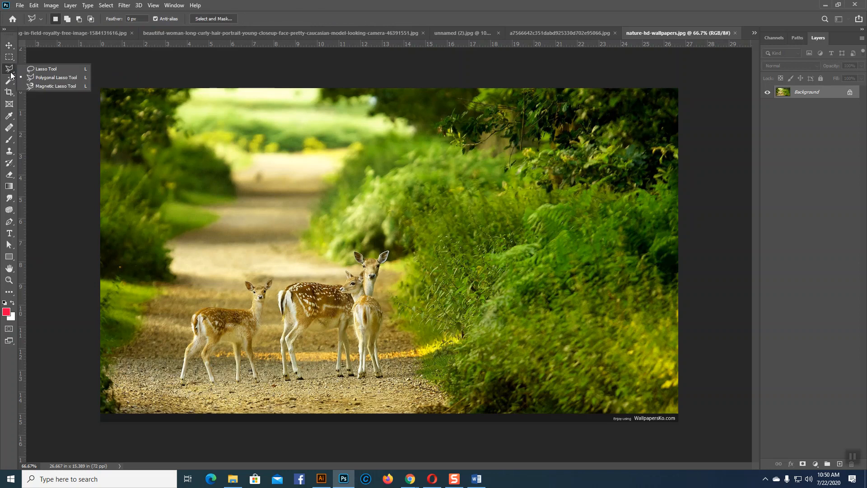
left_click(9, 80)
left_click(9, 92)
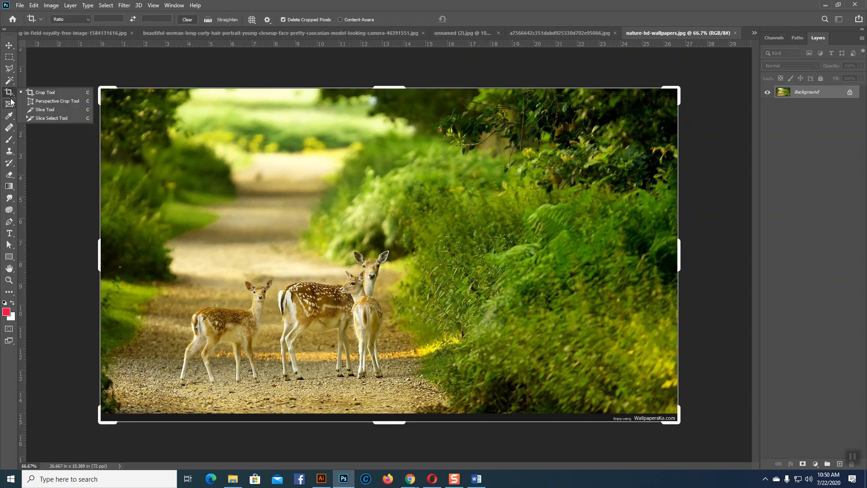
left_click(9, 106)
left_click(9, 116)
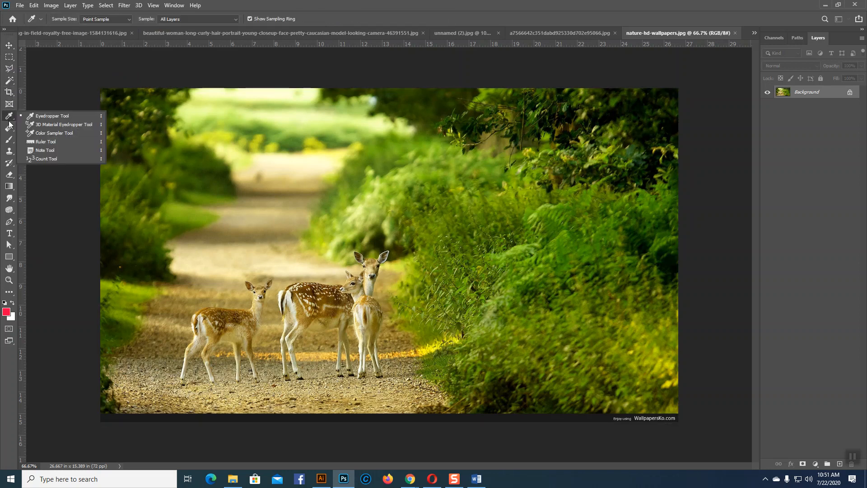
left_click(10, 129)
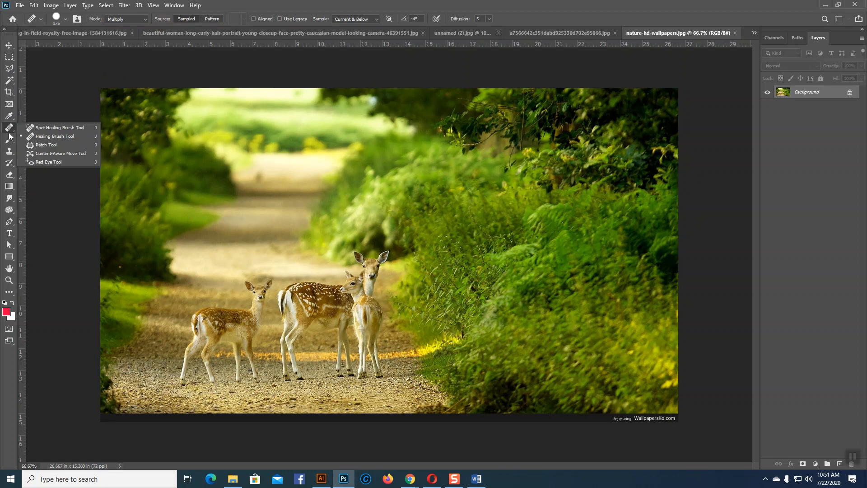
left_click(9, 139)
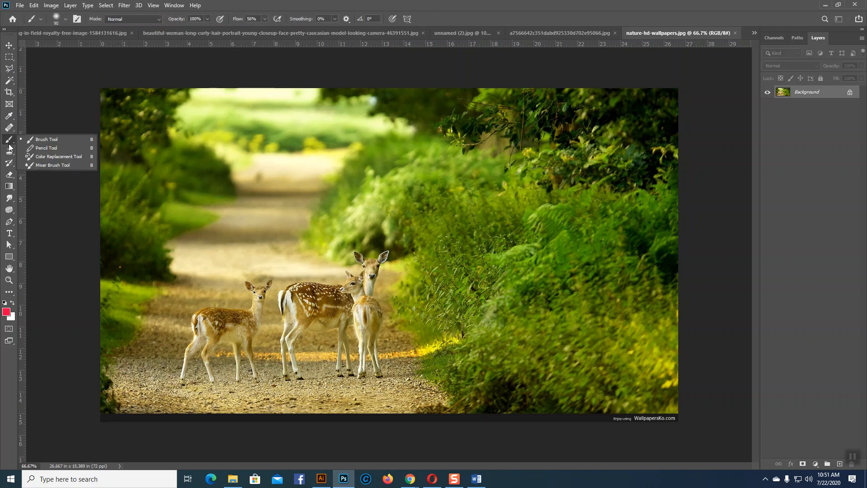
left_click(9, 152)
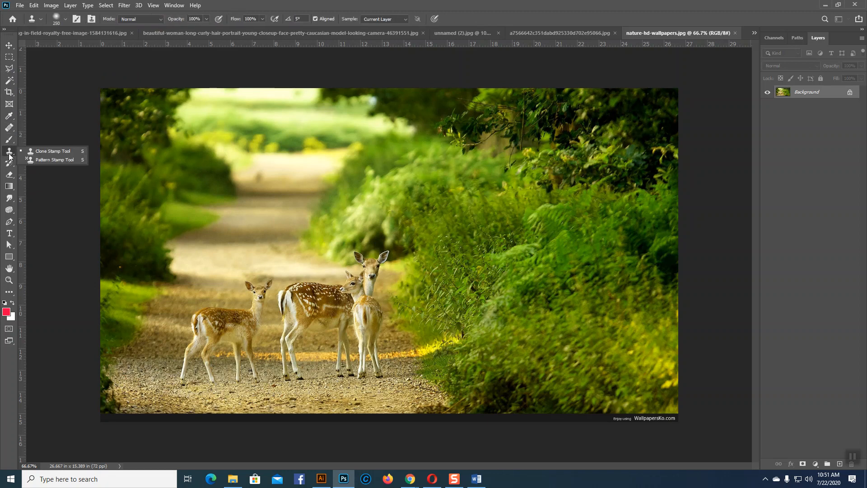
left_click(10, 165)
left_click(10, 175)
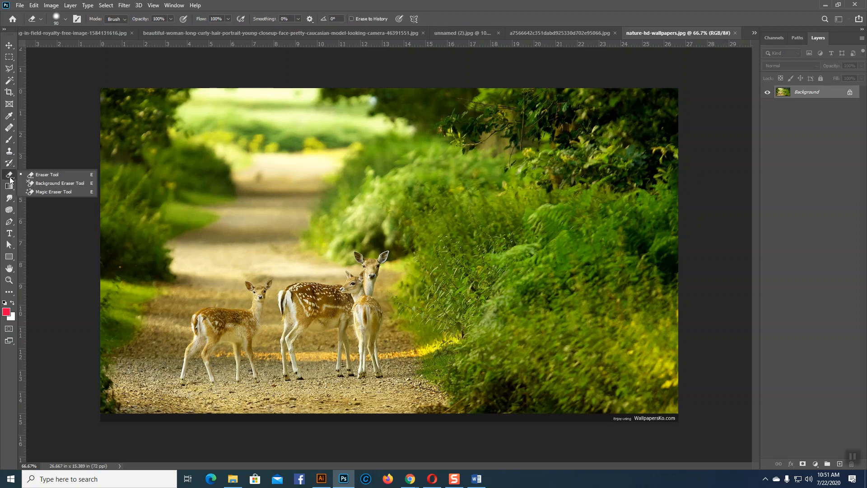
left_click(10, 186)
left_click(12, 199)
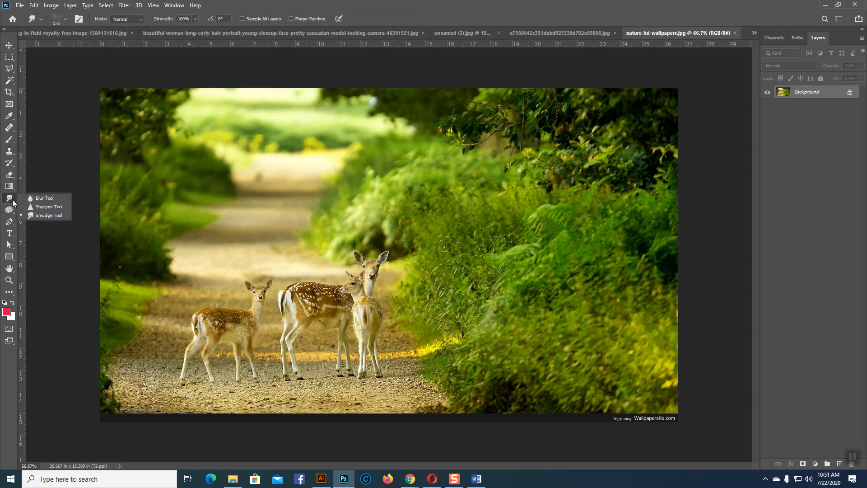
left_click(10, 209)
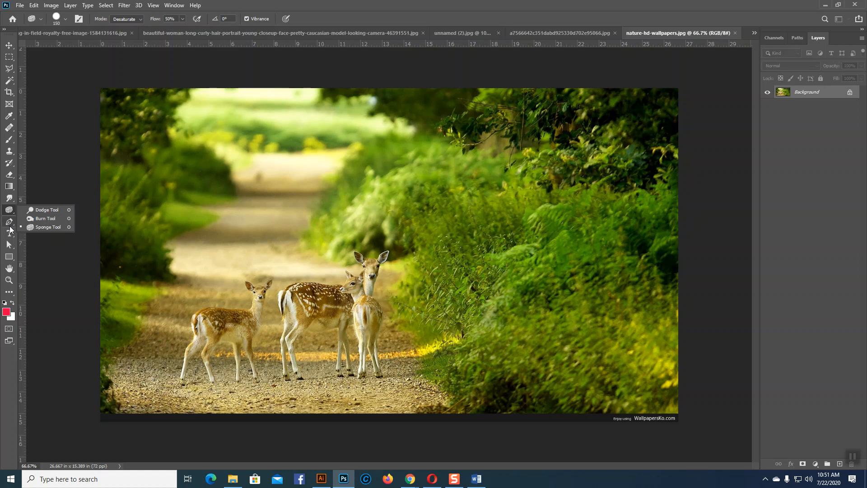
left_click(10, 222)
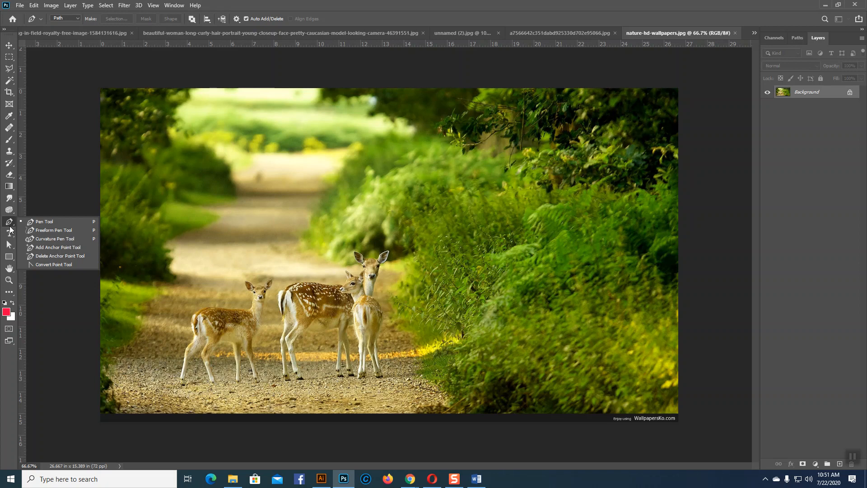
left_click(10, 226)
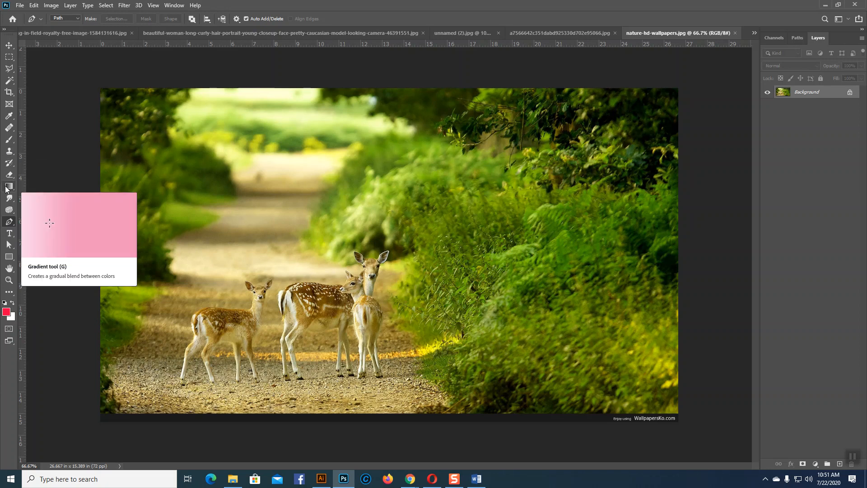
Step: Try the Blur Tool at 100% strength on the bushes and the two deer standing together, and revert the photo
left_click(10, 199)
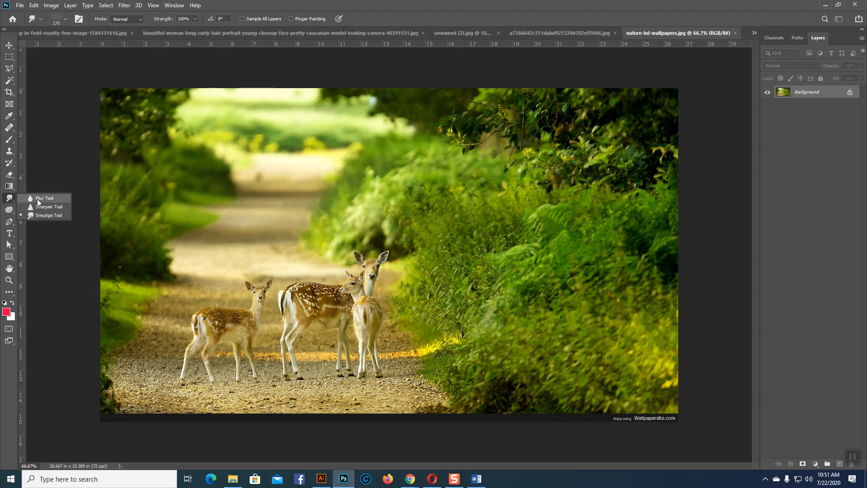
left_click(37, 199)
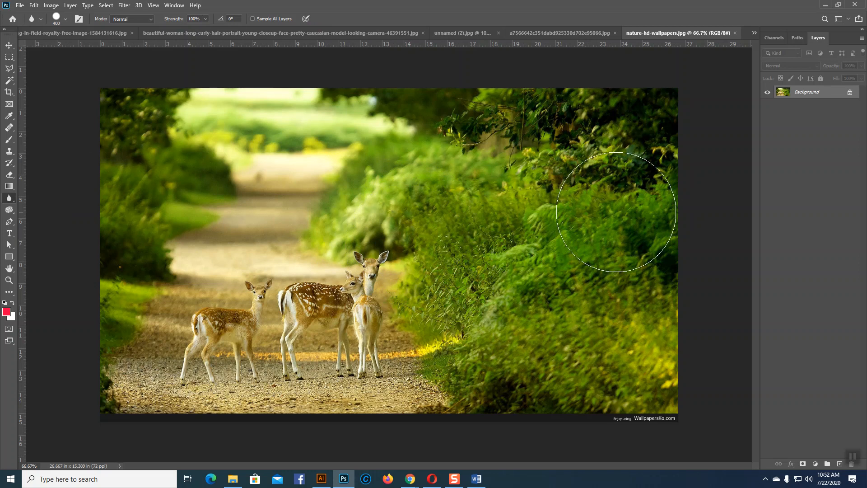
key("ctrl+plus")
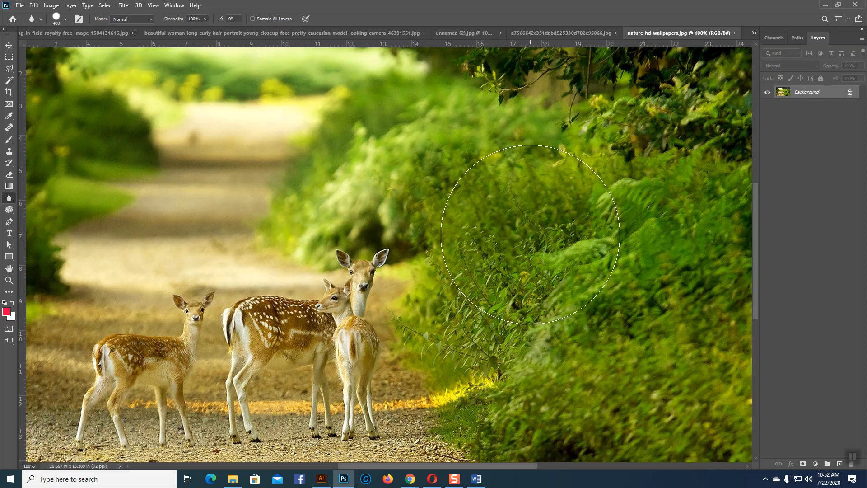
mouse_move(530, 233)
left_mouse_down()
mouse_move(506, 271)
mouse_move(520, 325)
mouse_move(548, 243)
mouse_move(564, 237)
left_mouse_up()
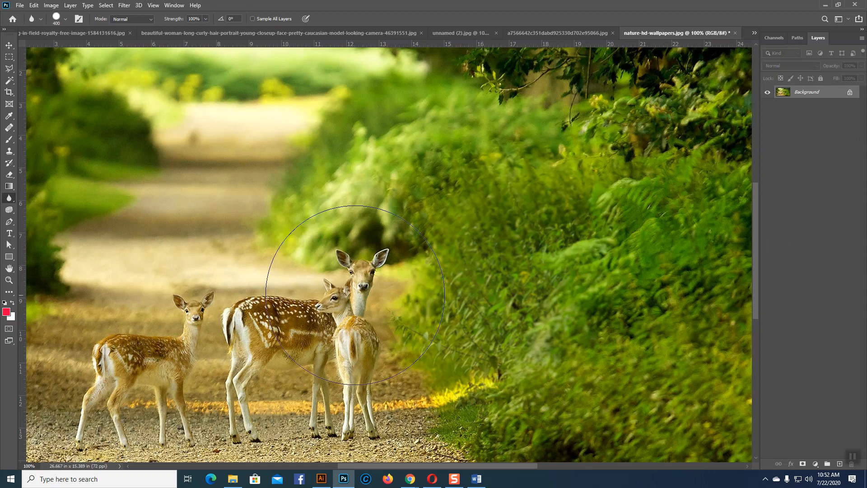
mouse_move(309, 277)
left_mouse_down()
mouse_move(271, 286)
mouse_move(289, 311)
mouse_move(357, 280)
mouse_move(276, 343)
mouse_move(262, 316)
mouse_move(344, 298)
mouse_move(361, 307)
mouse_move(320, 311)
left_mouse_up()
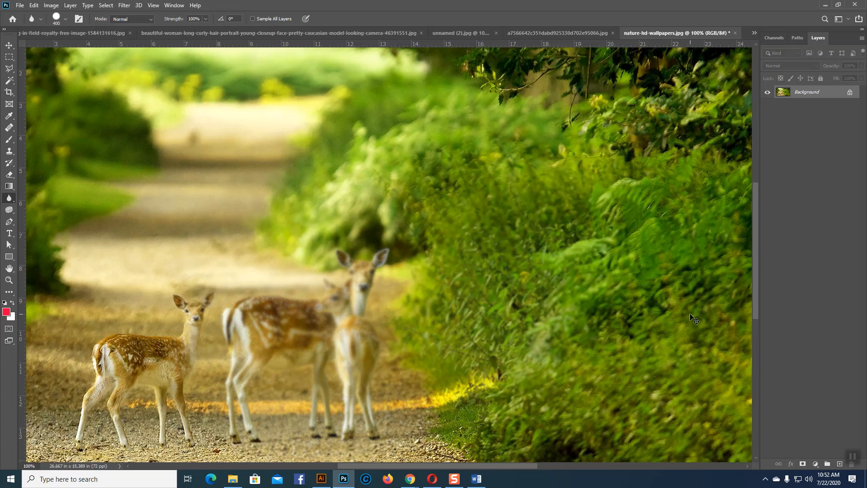
key("F12")
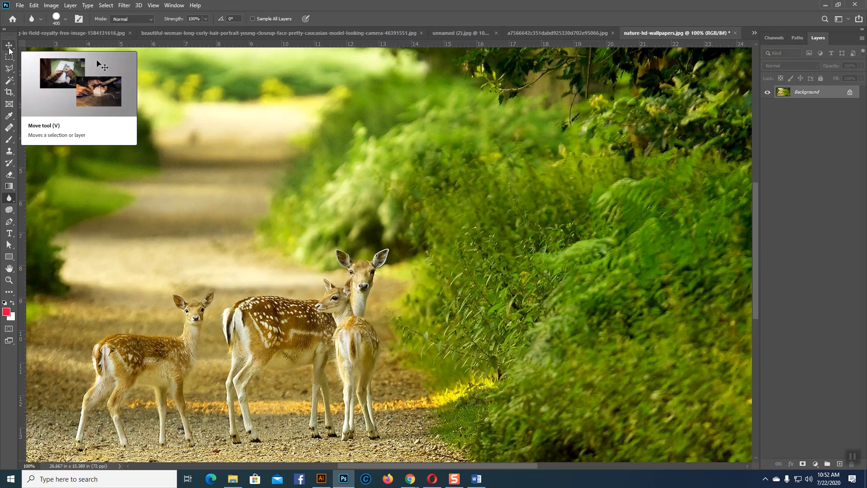
Step: Preview a Surface Blur on the whole deer photo with adjusted radius and threshold, and cancel it
key("ctrl+minus")
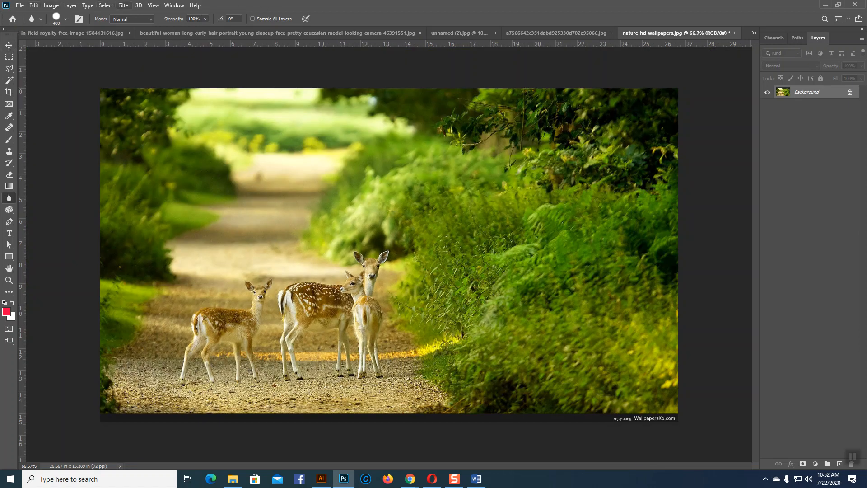
left_click(125, 5)
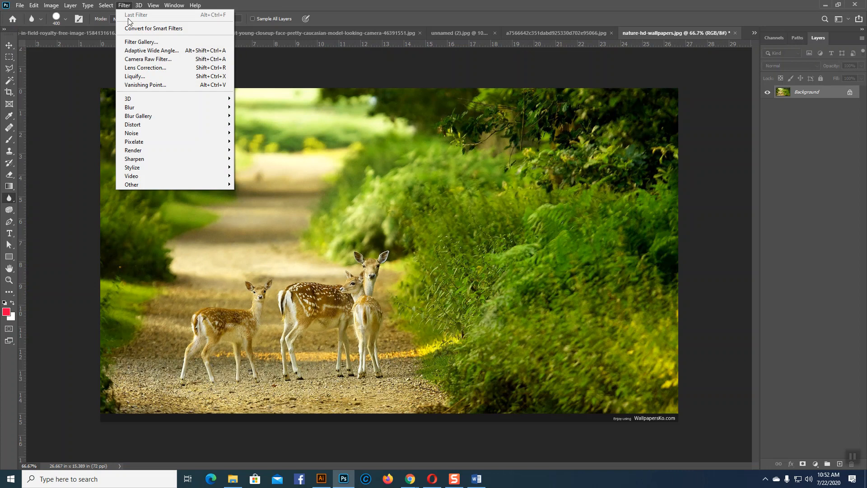
mouse_move(129, 110)
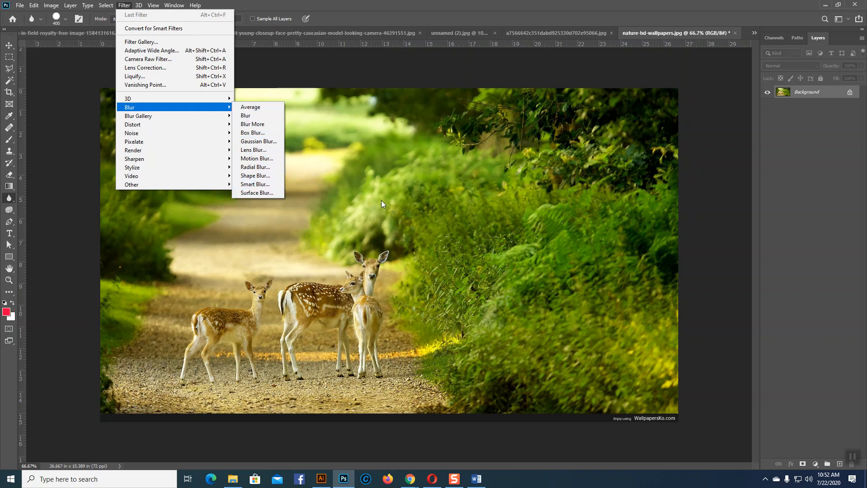
left_click(252, 193)
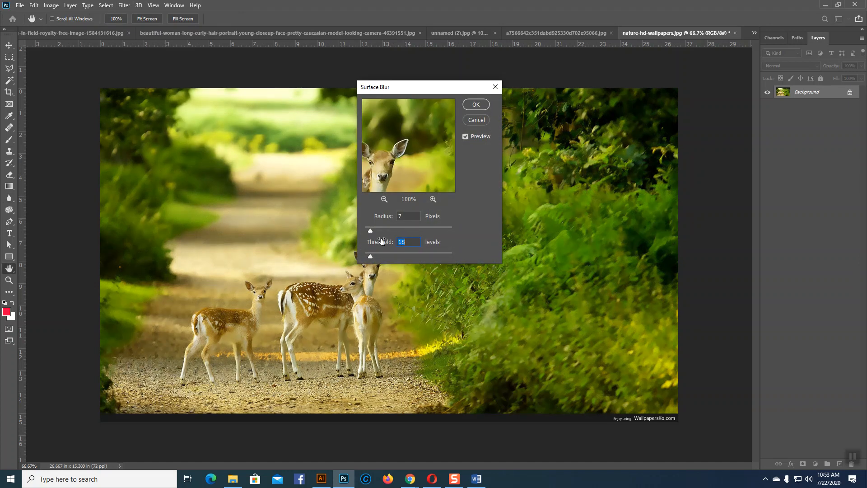
left_click_drag(391, 229, 364, 257)
left_click(476, 120)
key("r")
Step: Preview a Gaussian Blur with an 8.4-pixel radius and cancel it, and undo a Blur Tool stroke over the two deer standing together
left_click(123, 6)
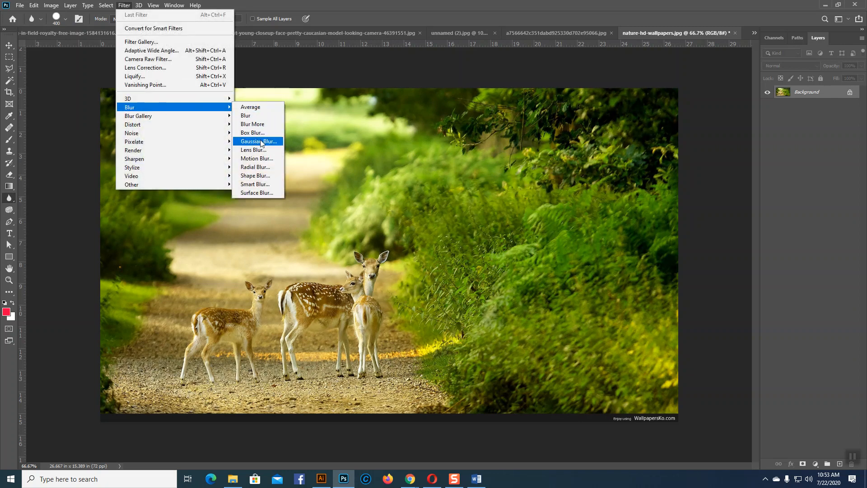
left_click(258, 141)
left_click_drag(589, 237, 616, 237)
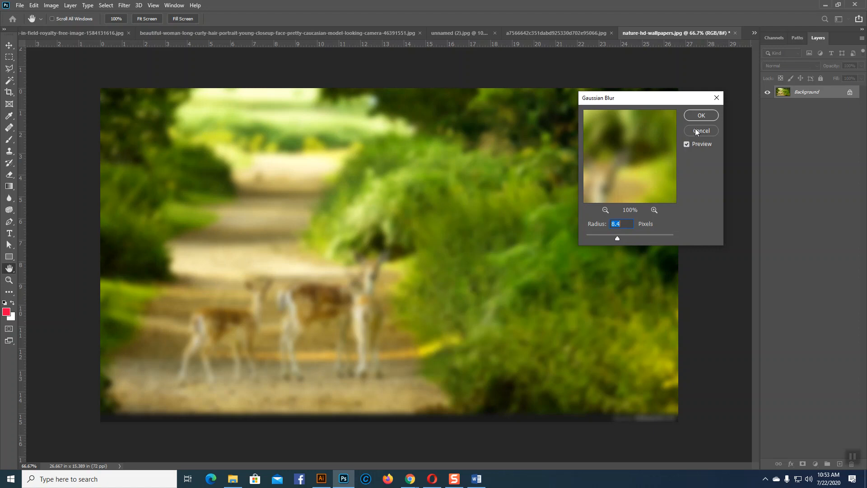
left_click(695, 130)
mouse_move(362, 293)
left_mouse_down()
mouse_move(316, 303)
mouse_move(369, 305)
mouse_move(365, 312)
mouse_move(342, 271)
mouse_move(412, 272)
mouse_move(426, 258)
left_mouse_up()
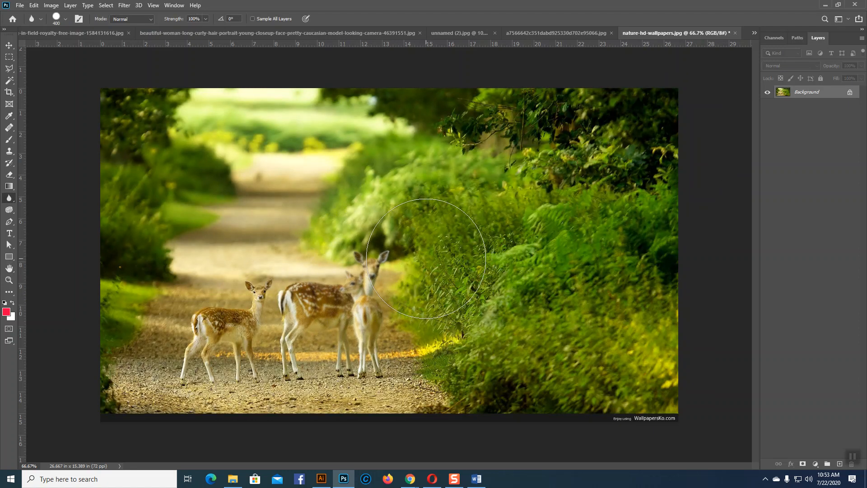
key("ctrl+z")
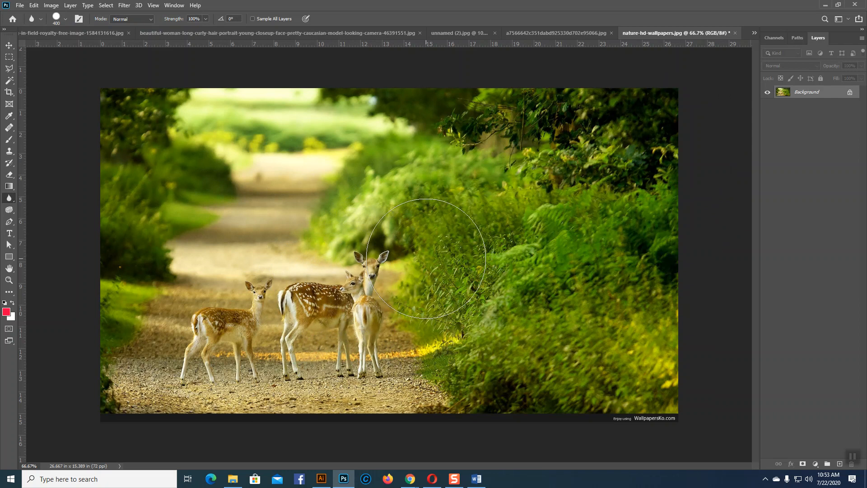
Step: Start a Field Blur from the Blur Gallery on the deer photo and set its blur to 3 px
left_click(124, 6)
mouse_move(134, 107)
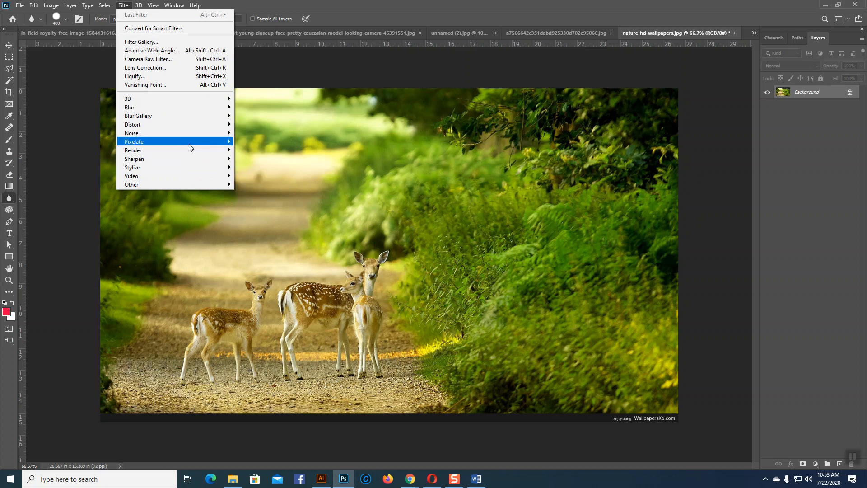
mouse_move(161, 119)
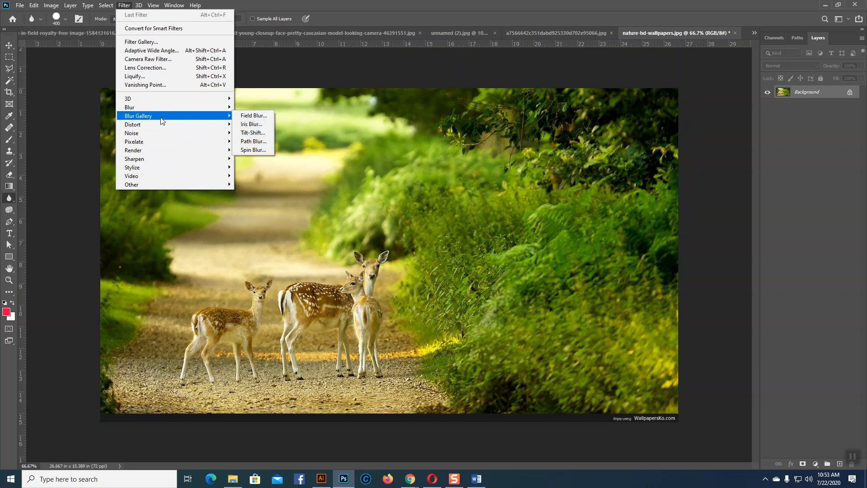
left_click(253, 115)
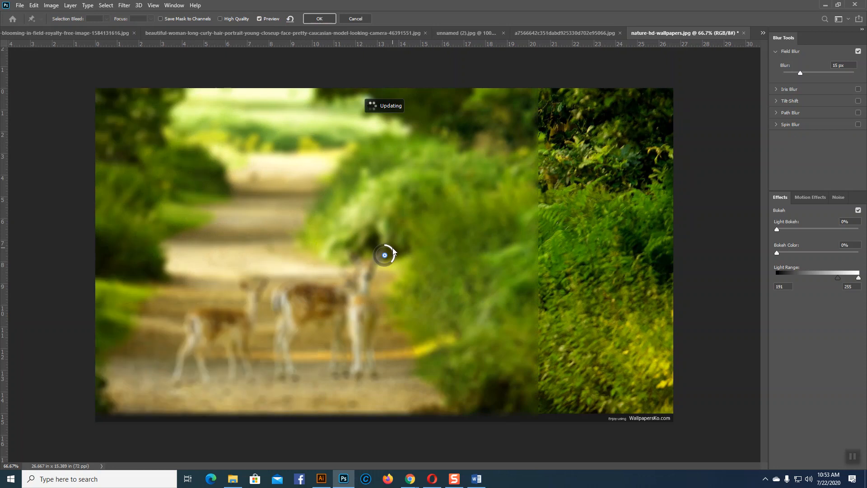
mouse_move(390, 248)
left_mouse_down()
mouse_move(396, 256)
mouse_move(391, 250)
left_mouse_up()
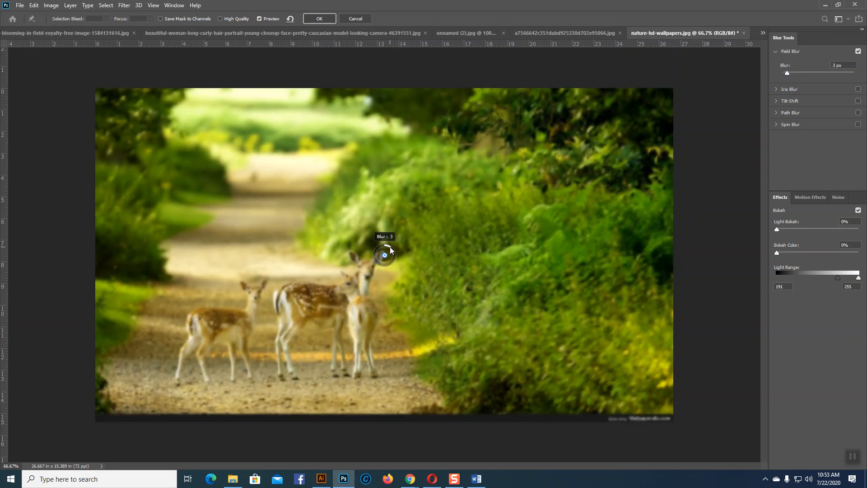
Step: Add an Iris Blur of 8 px around the tallest deer's head and place a second iris pin on the distant path
left_click(793, 88)
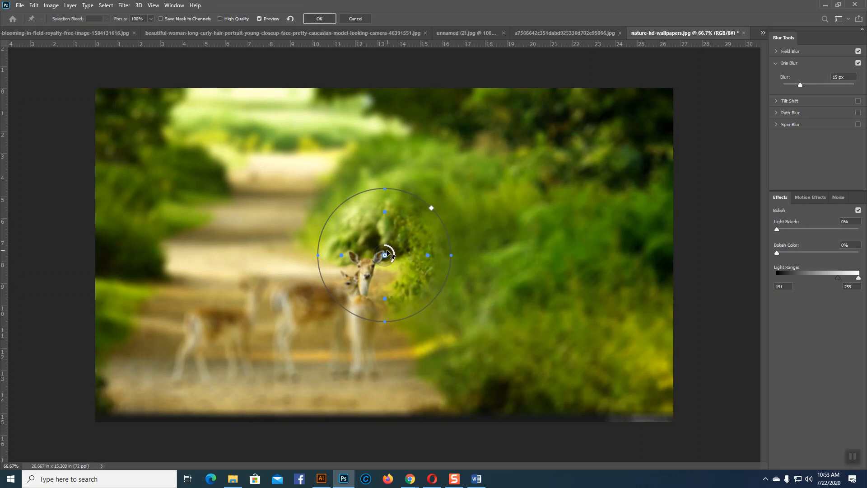
left_click_drag(387, 254, 394, 257)
left_click(291, 161)
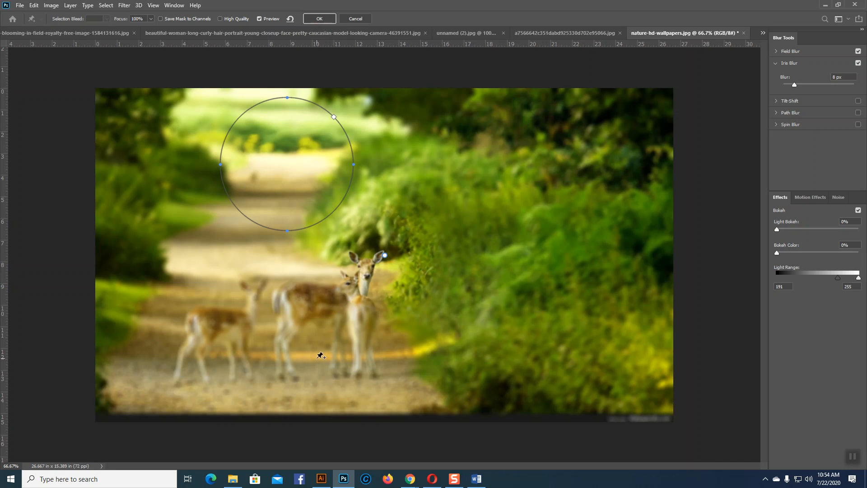
Step: Add a Tilt-Shift blur to the deer photo, reduce it to 0 px, and cancel the whole Blur Gallery session
left_click(788, 102)
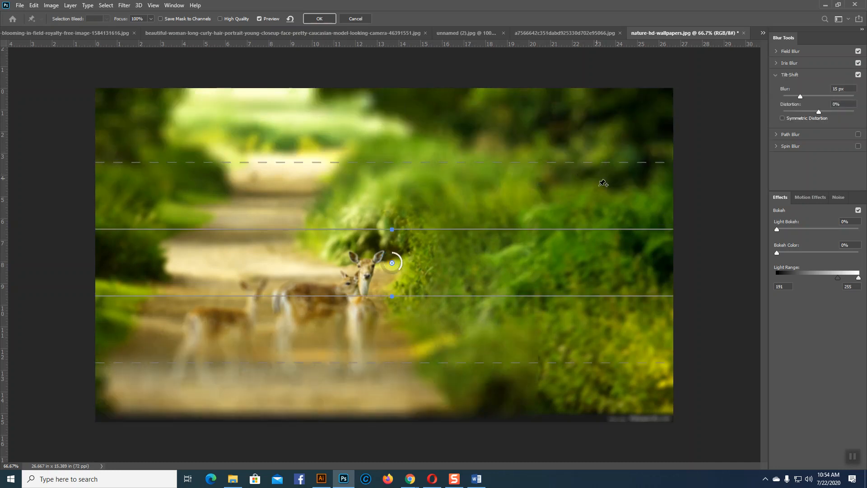
mouse_move(398, 255)
left_mouse_down()
mouse_move(507, 195)
mouse_move(417, 264)
mouse_move(397, 271)
mouse_move(395, 248)
left_mouse_up()
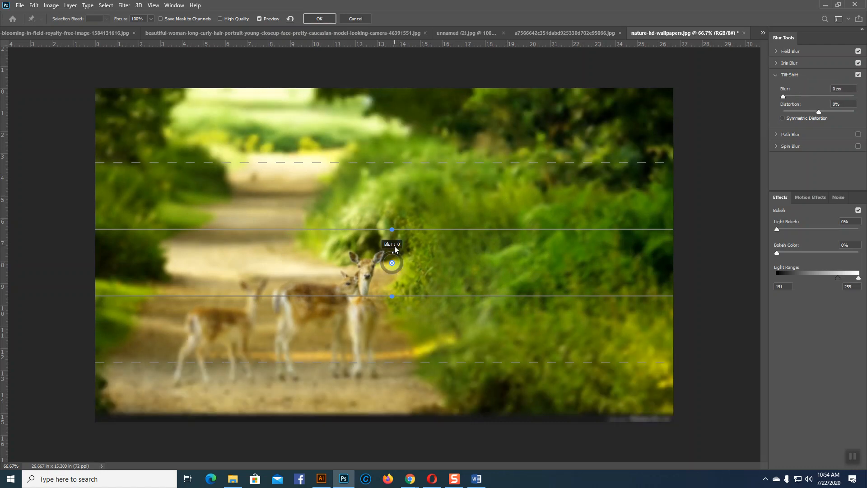
left_click(568, 134)
left_click_drag(568, 134, 576, 145)
left_click(774, 75)
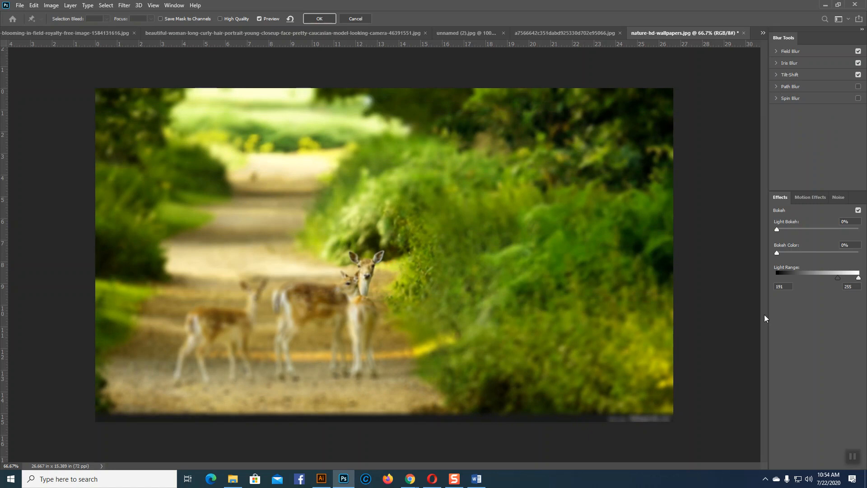
left_click(356, 15)
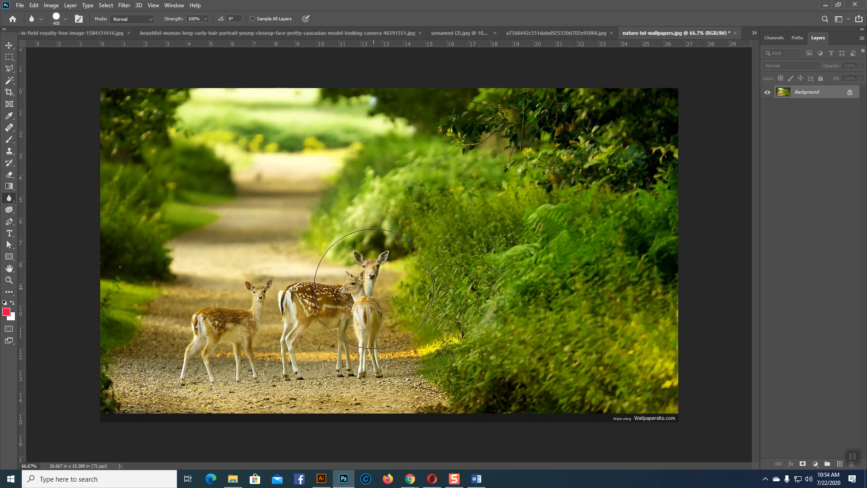
Step: Soften the two deer standing together with a Blur Tool stroke, and undo it
mouse_move(317, 333)
left_mouse_down()
mouse_move(337, 295)
mouse_move(306, 307)
mouse_move(320, 274)
mouse_move(375, 313)
mouse_move(316, 260)
mouse_move(360, 269)
mouse_move(326, 310)
mouse_move(302, 259)
mouse_move(363, 263)
mouse_move(354, 303)
mouse_move(380, 290)
left_mouse_up()
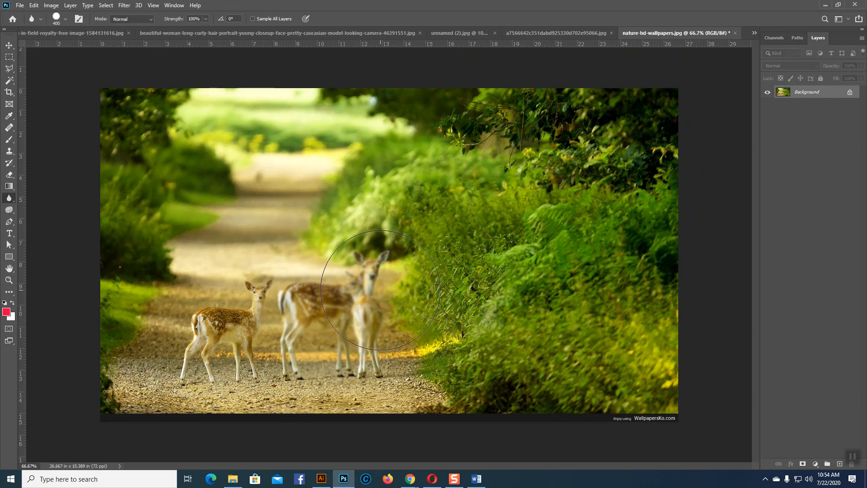
key("ctrl+z")
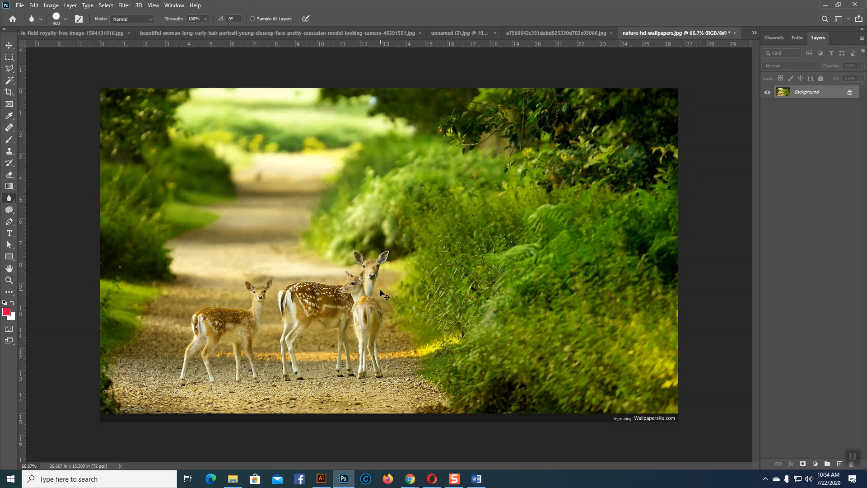
Step: Sharpen the deer with the Sharpen Tool using a 600 px brush at 100% hardness, and undo the stroke
right_click(9, 198)
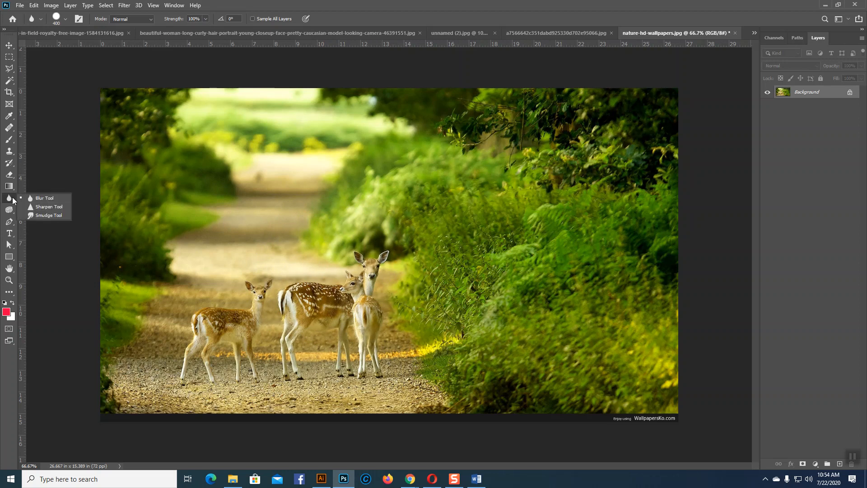
left_click(48, 208)
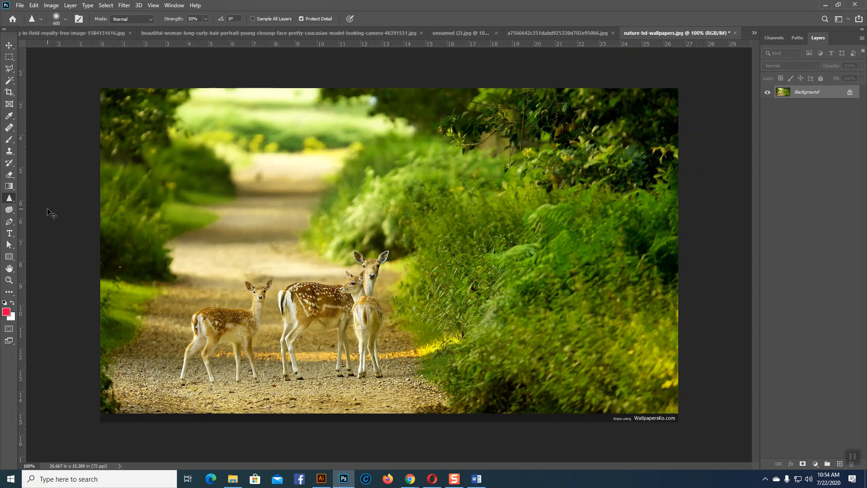
key("ctrl+plus")
left_click_drag(378, 274, 407, 151)
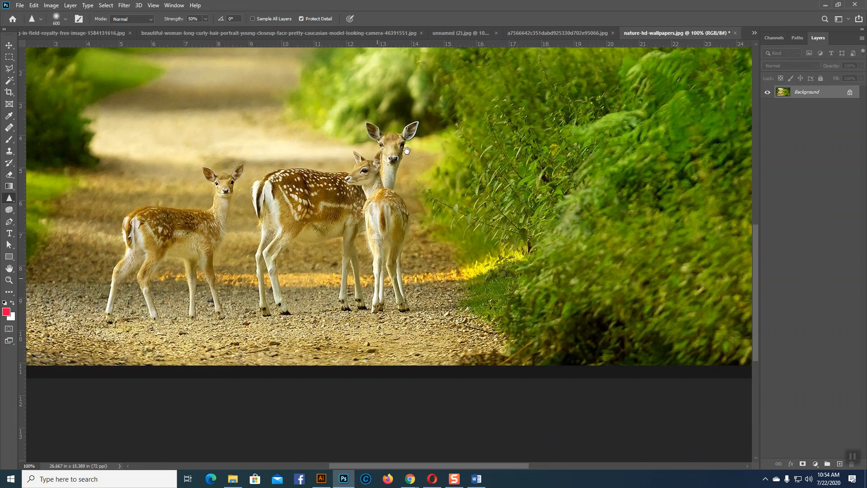
left_click_drag(362, 204, 382, 236)
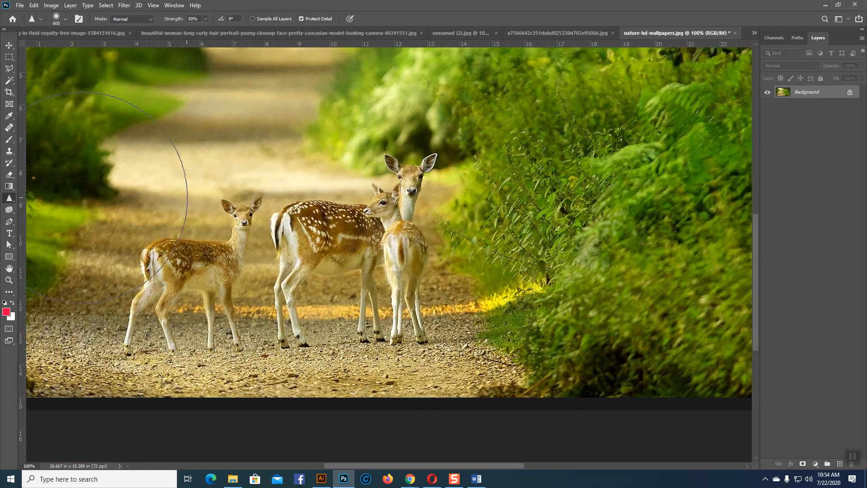
left_click(65, 19)
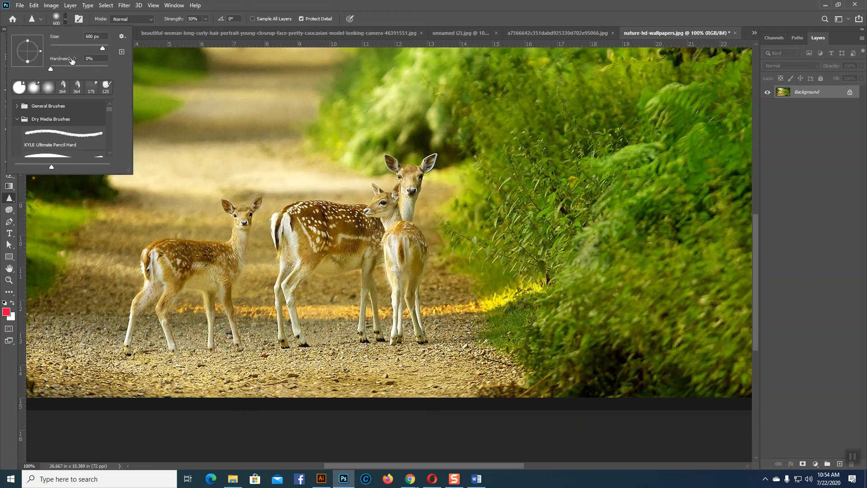
left_click_drag(51, 68, 120, 71)
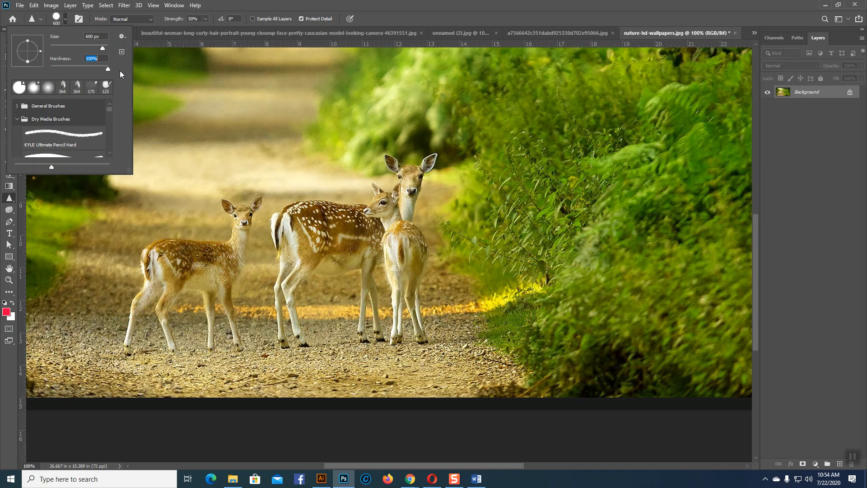
left_click(64, 21)
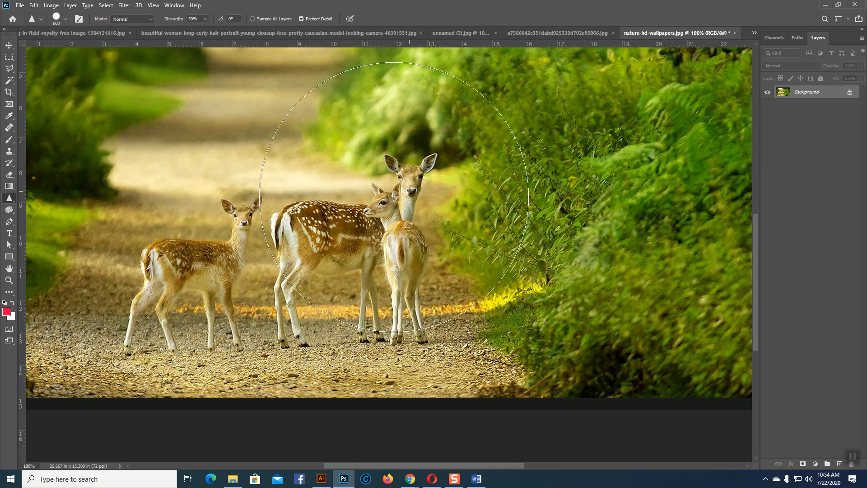
mouse_move(208, 234)
left_mouse_down()
mouse_move(363, 217)
mouse_move(371, 236)
mouse_move(203, 268)
mouse_move(403, 221)
mouse_move(184, 231)
mouse_move(412, 201)
left_mouse_up()
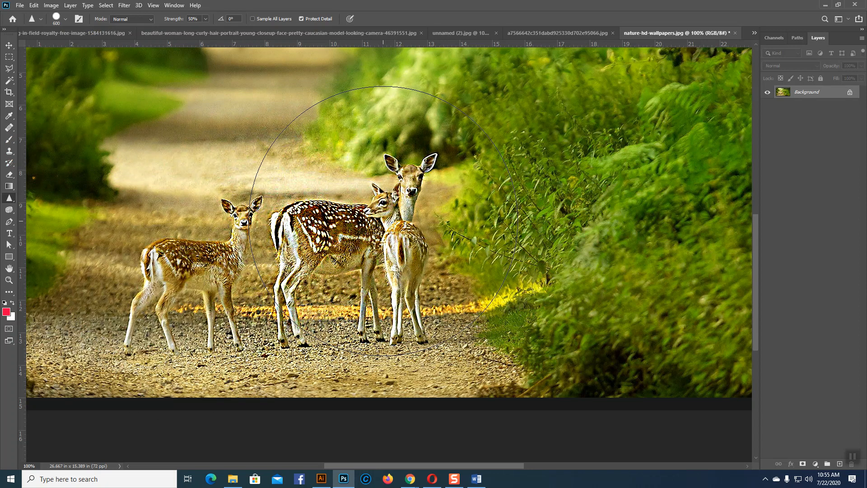
key("ctrl+z")
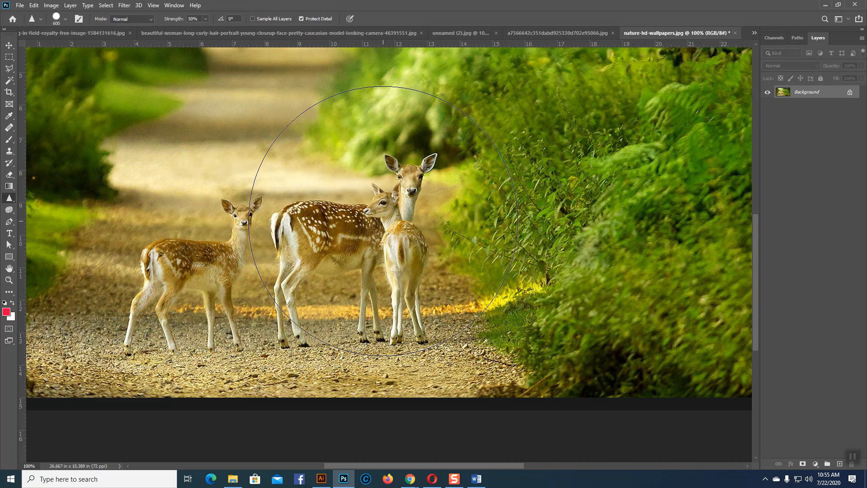
Step: Reduce the Sharpen brush to its minimum hardness, sharpen the deer again, and undo it
left_click(65, 19)
left_click_drag(107, 69, 38, 74)
left_click(288, 230)
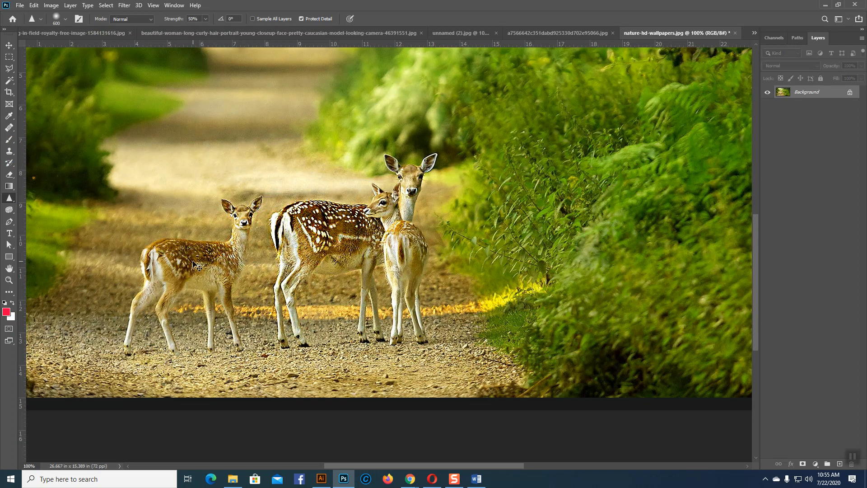
key("ctrl+z")
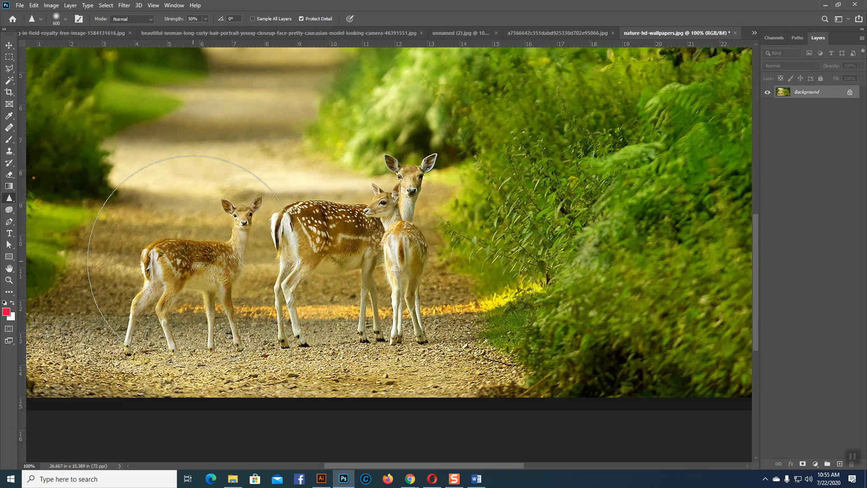
key("ctrl+minus")
key("ctrl+minus")
key("ctrl+plus")
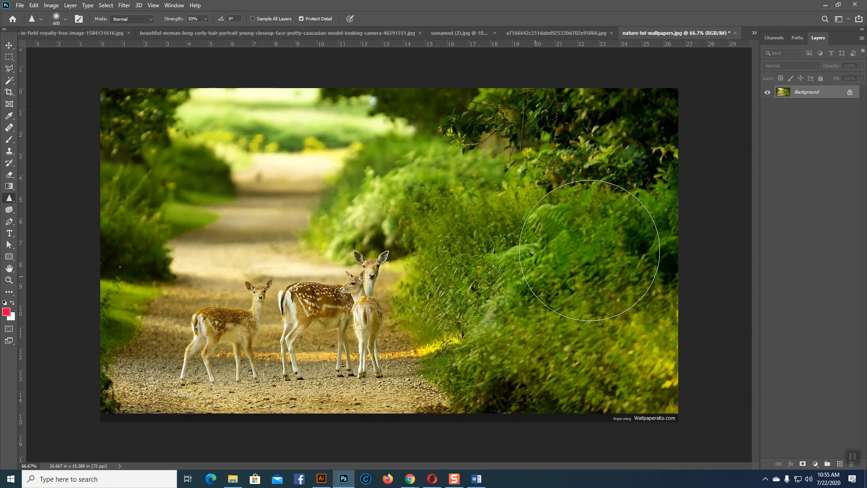
mouse_move(542, 259)
left_mouse_down()
mouse_move(517, 241)
mouse_move(602, 231)
mouse_move(552, 221)
mouse_move(551, 244)
mouse_move(585, 261)
mouse_move(524, 282)
mouse_move(538, 300)
mouse_move(496, 330)
mouse_move(496, 350)
mouse_move(423, 366)
mouse_move(543, 351)
mouse_move(442, 373)
mouse_move(535, 381)
mouse_move(465, 392)
mouse_move(500, 389)
mouse_move(486, 377)
mouse_move(577, 209)
mouse_move(553, 163)
mouse_move(567, 138)
mouse_move(515, 114)
mouse_move(628, 132)
mouse_move(500, 111)
mouse_move(478, 120)
mouse_move(473, 168)
mouse_move(570, 159)
mouse_move(500, 135)
mouse_move(479, 140)
mouse_move(472, 123)
mouse_move(659, 117)
mouse_move(484, 138)
mouse_move(448, 129)
mouse_move(508, 115)
mouse_move(638, 113)
mouse_move(649, 190)
mouse_move(552, 220)
mouse_move(448, 171)
mouse_move(365, 200)
mouse_move(450, 147)
mouse_move(365, 155)
mouse_move(418, 149)
mouse_move(365, 174)
mouse_move(427, 162)
mouse_move(178, 197)
mouse_move(205, 165)
mouse_move(387, 140)
mouse_move(98, 218)
mouse_move(331, 186)
left_mouse_up()
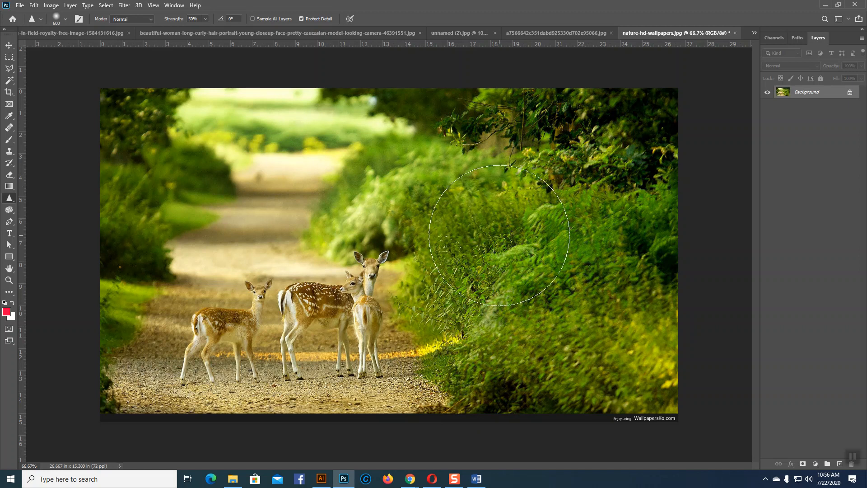
Step: Duplicate the deer photo's Background layer
left_click(9, 45)
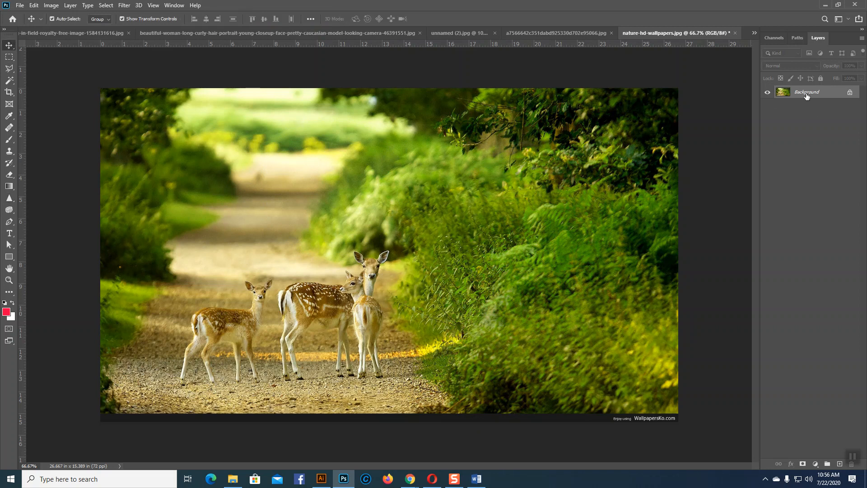
key("ctrl+j")
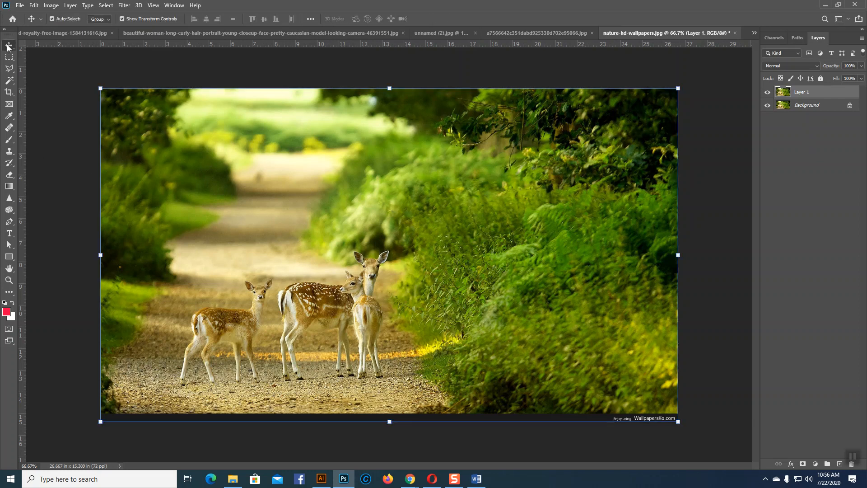
Step: Switch to the man's portrait unnamed (2).jpg and activate the Smudge Tool for a close-up of the face
left_click(9, 211)
left_click(10, 199)
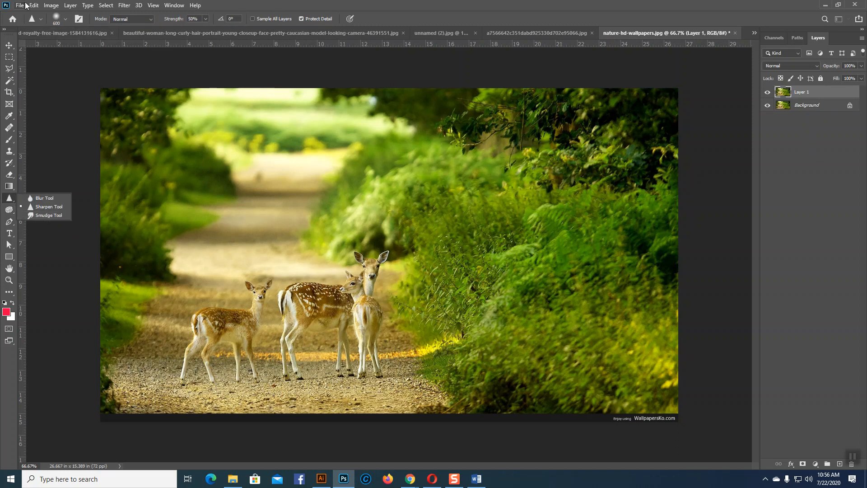
left_click(159, 35)
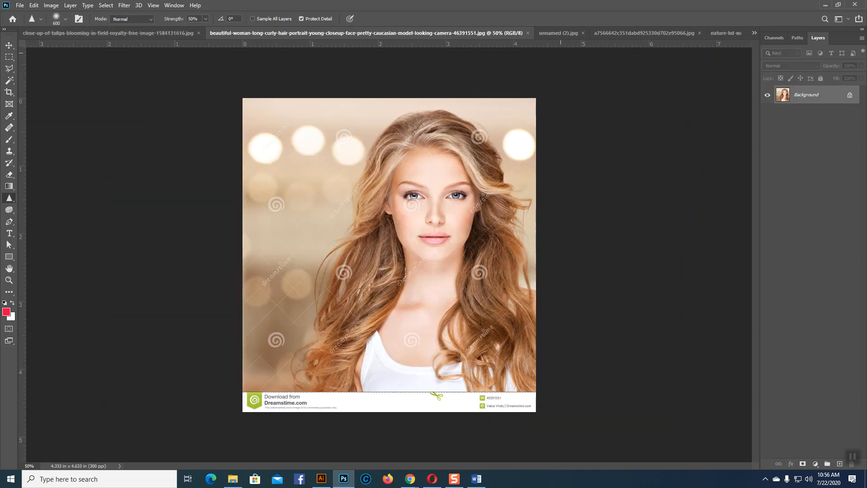
left_click(574, 32)
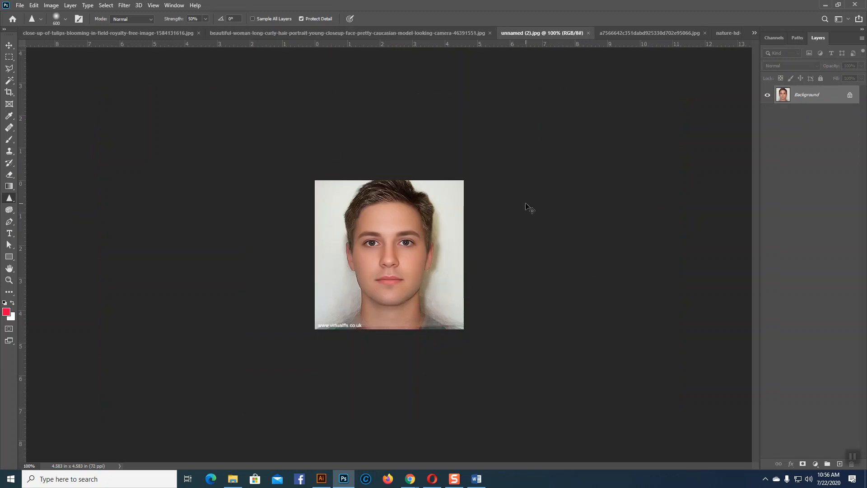
key("ctrl+plus")
key("ctrl+plus")
left_click_drag(408, 171, 398, 255)
right_click(6, 201)
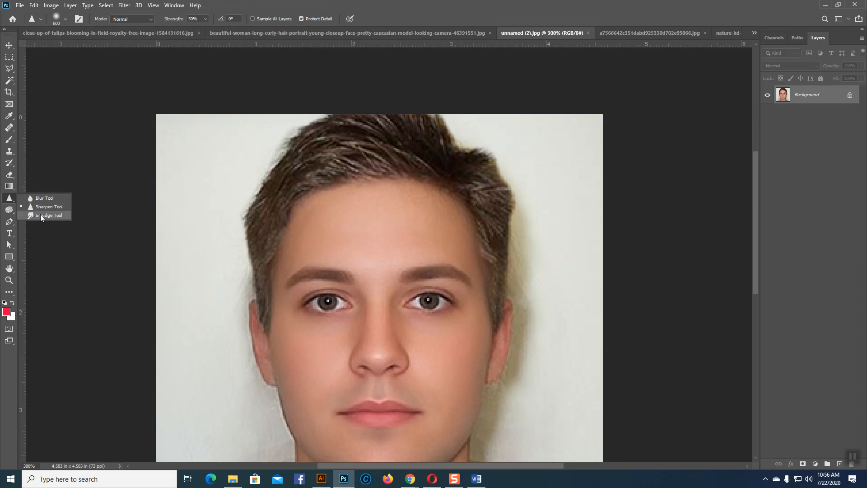
left_click(40, 215)
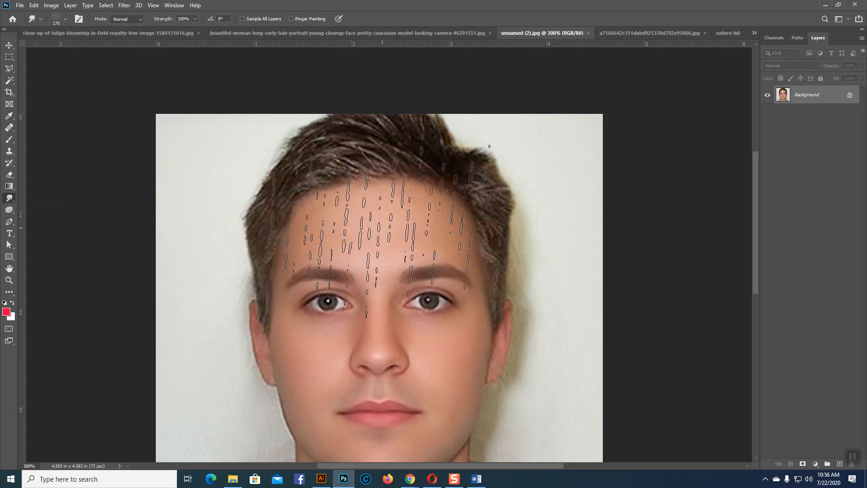
Step: Reduce the Smudge Tool's brush size to 50 px
key("bracketleft")
key("bracketleft")
key("bracketleft")
key("bracketleft")
key("bracketleft")
key("bracketleft")
key("bracketleft")
key("bracketleft")
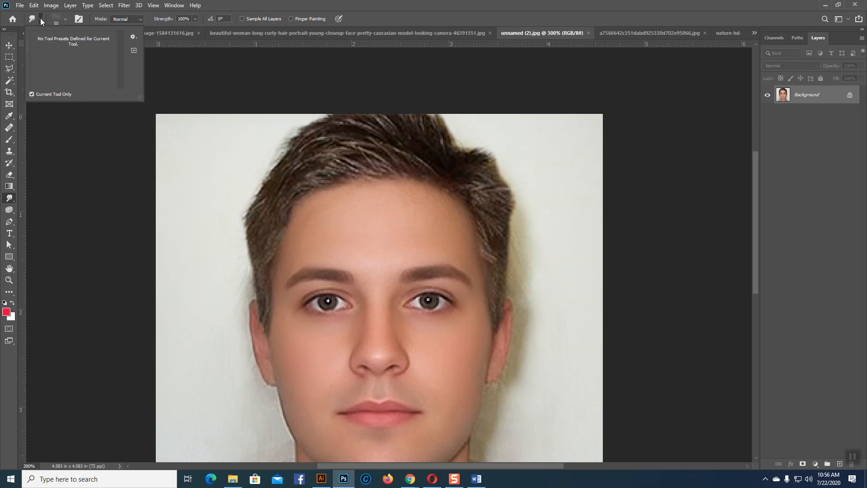
Step: Choose the Soft Round brush from the General Brushes set for the Smudge Tool
left_click(65, 19)
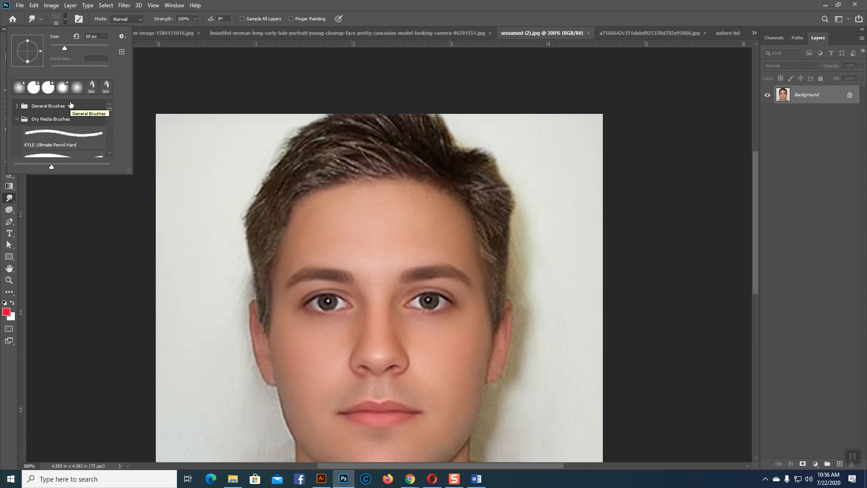
left_click(17, 120)
left_click(17, 132)
scroll(49, 144, "down", 4)
scroll(50, 146, "up", 2)
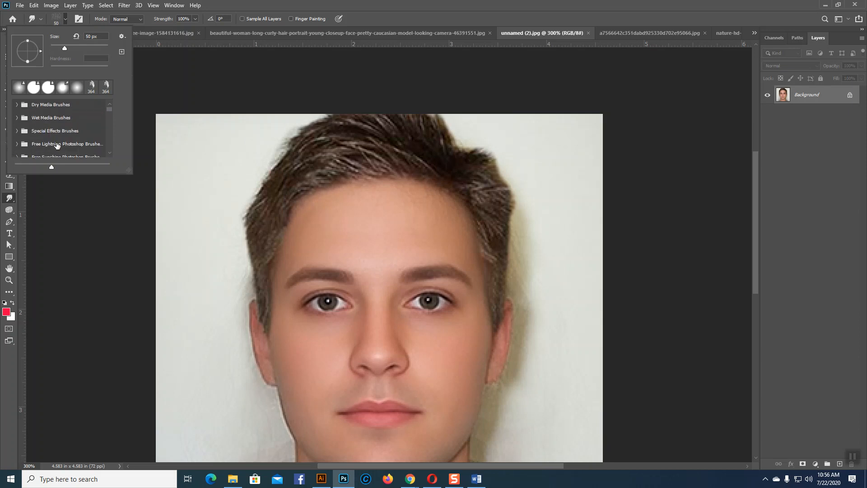
scroll(44, 111, "up", 1)
left_click(14, 107)
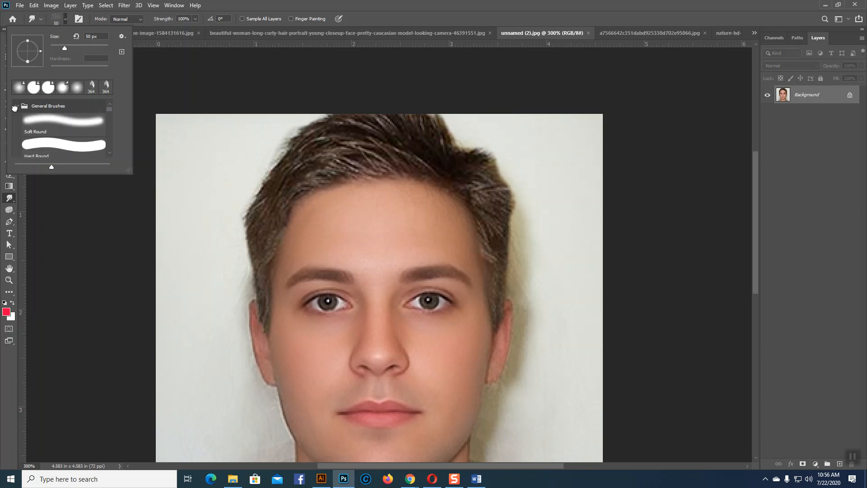
left_click(45, 117)
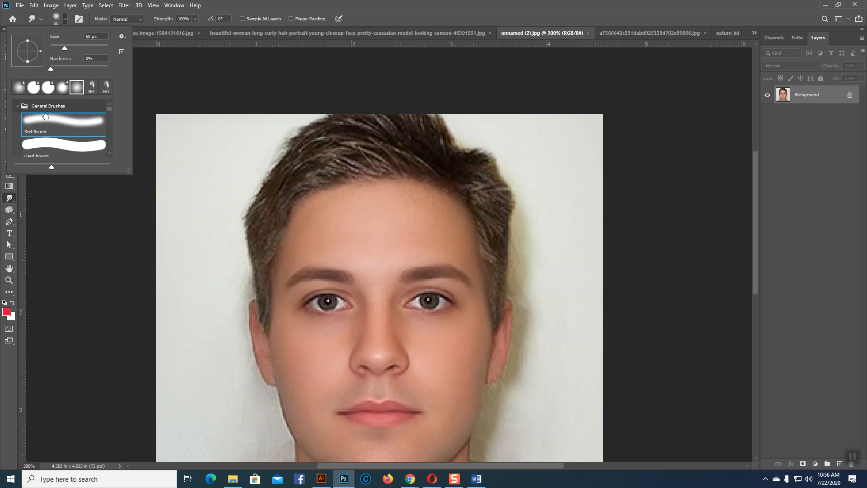
left_click(66, 20)
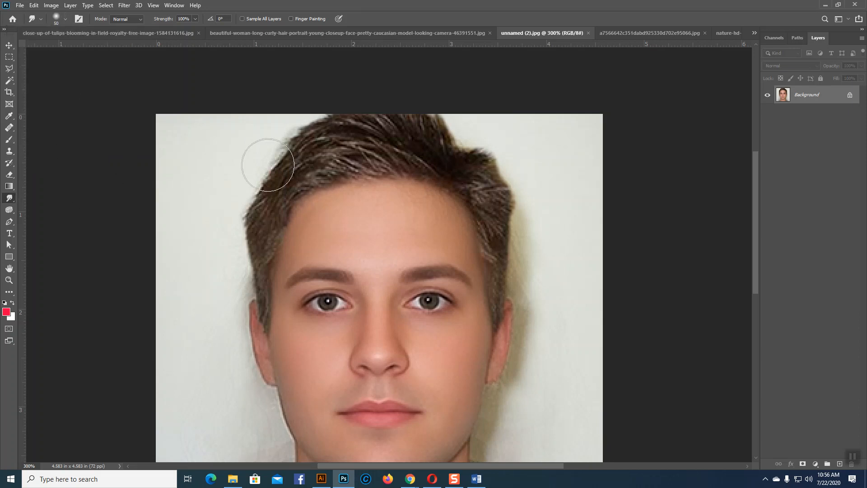
Step: Smudge the forehead skin up over the man's front hair to the photo's upper edge with a 35 px brush
key("bracketleft")
key("bracketleft")
mouse_move(363, 189)
left_mouse_down()
mouse_move(316, 192)
mouse_move(352, 176)
mouse_move(378, 177)
mouse_move(390, 192)
mouse_move(393, 181)
mouse_move(407, 186)
mouse_move(414, 199)
mouse_move(423, 192)
mouse_move(455, 212)
mouse_move(418, 177)
mouse_move(391, 171)
mouse_move(445, 196)
mouse_move(415, 173)
mouse_move(390, 135)
left_mouse_up()
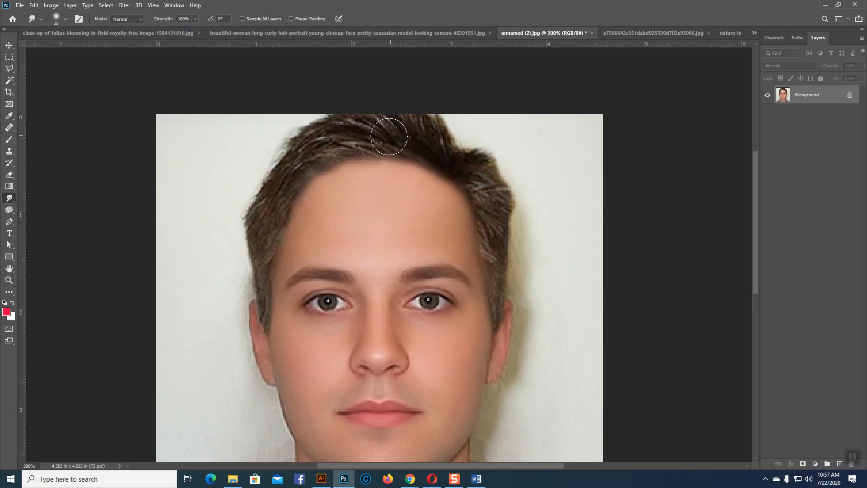
mouse_move(333, 173)
left_mouse_down()
mouse_move(315, 187)
mouse_move(371, 142)
mouse_move(374, 153)
mouse_move(393, 139)
mouse_move(399, 159)
mouse_move(408, 140)
mouse_move(427, 165)
mouse_move(433, 150)
mouse_move(445, 184)
mouse_move(435, 115)
mouse_move(410, 140)
mouse_move(409, 110)
mouse_move(424, 158)
mouse_move(422, 114)
mouse_move(403, 146)
mouse_move(391, 116)
mouse_move(369, 154)
mouse_move(365, 122)
mouse_move(354, 154)
mouse_move(344, 126)
mouse_move(330, 171)
mouse_move(325, 147)
mouse_move(313, 169)
mouse_move(310, 148)
mouse_move(304, 194)
mouse_move(297, 164)
mouse_move(302, 227)
mouse_move(308, 134)
mouse_move(312, 158)
mouse_move(319, 134)
mouse_move(341, 115)
mouse_move(349, 136)
mouse_move(360, 112)
left_mouse_up()
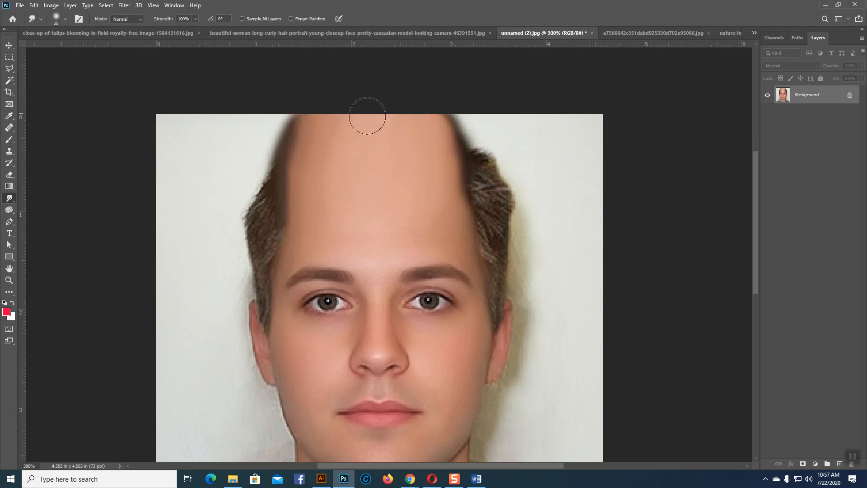
left_click_drag(436, 134, 454, 115)
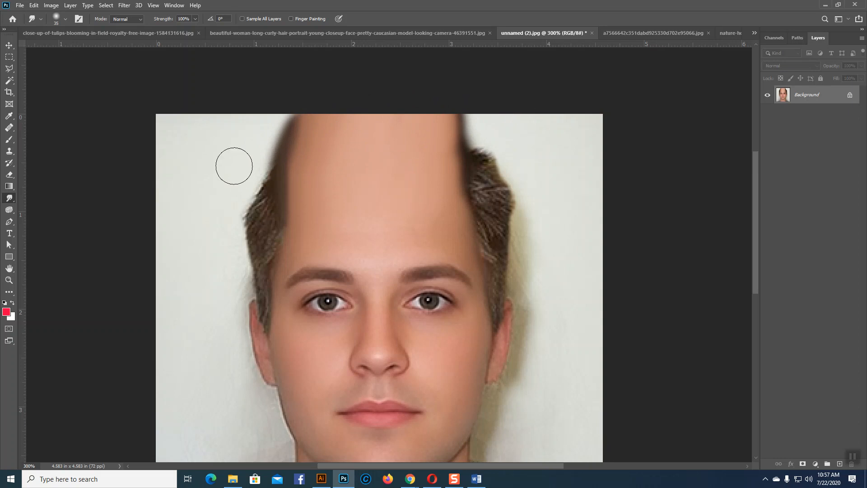
Step: Erase the background and smudged skin across the photo's upper edge into a rounded head shape with a 45 px Eraser Tool brush
right_click(10, 171)
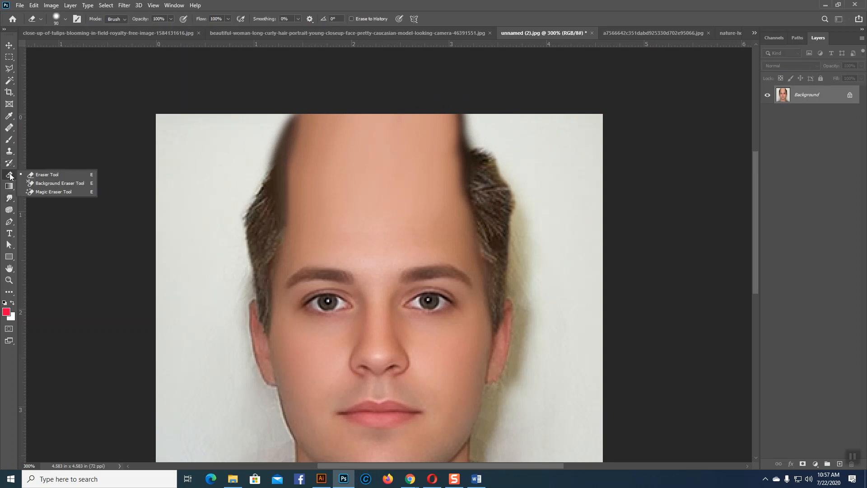
left_click(36, 173)
key("bracketleft")
key("bracketleft")
key("bracketleft")
key("bracketleft")
key("bracketleft")
mouse_move(230, 118)
left_mouse_down()
mouse_move(291, 110)
mouse_move(258, 130)
mouse_move(248, 149)
mouse_move(288, 119)
mouse_move(377, 100)
mouse_move(451, 100)
mouse_move(504, 118)
mouse_move(414, 101)
left_mouse_up()
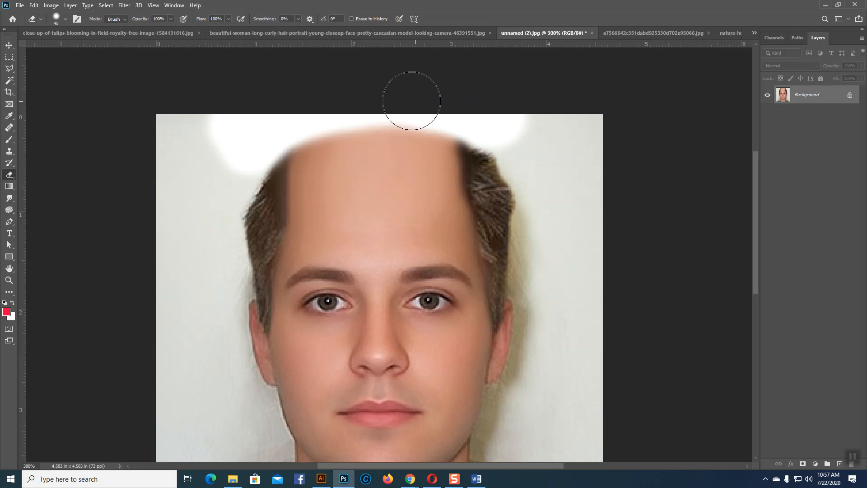
left_click(9, 47)
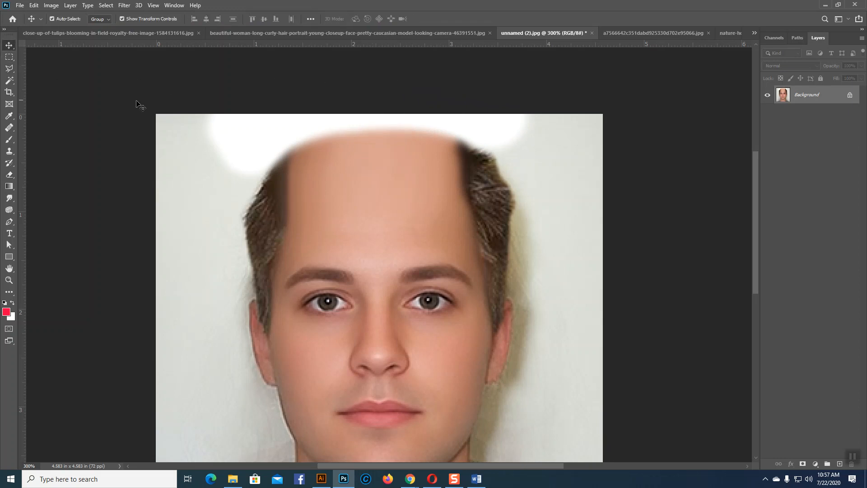
key("ctrl+minus")
key("ctrl+minus")
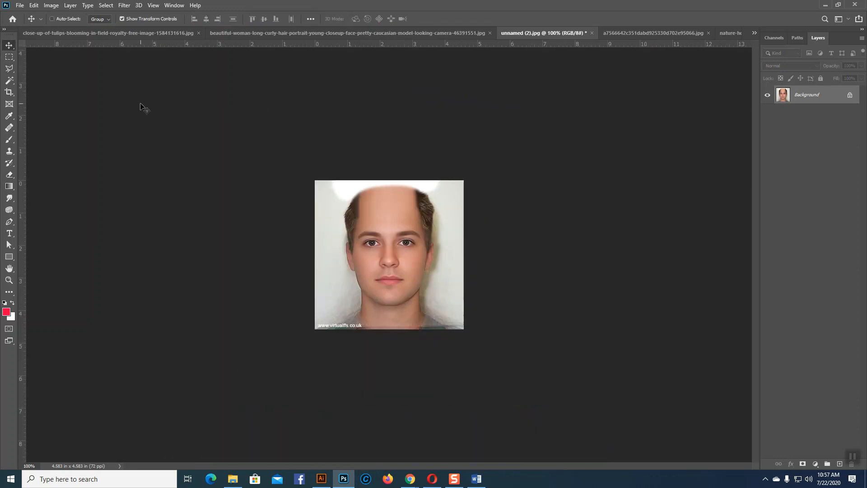
key("ctrl+plus")
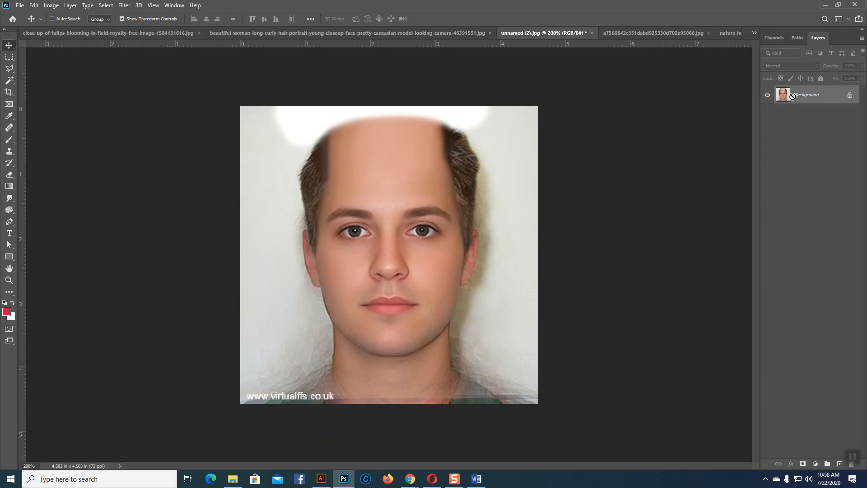
Step: Undo the eraser stroke and step back through the smudge strokes on the forehead and hair
key("ctrl+z")
key("ctrl+z")
key("ctrl+z")
key("ctrl+z")
key("ctrl+z")
key("ctrl+z")
key("ctrl+z")
key("ctrl+z")
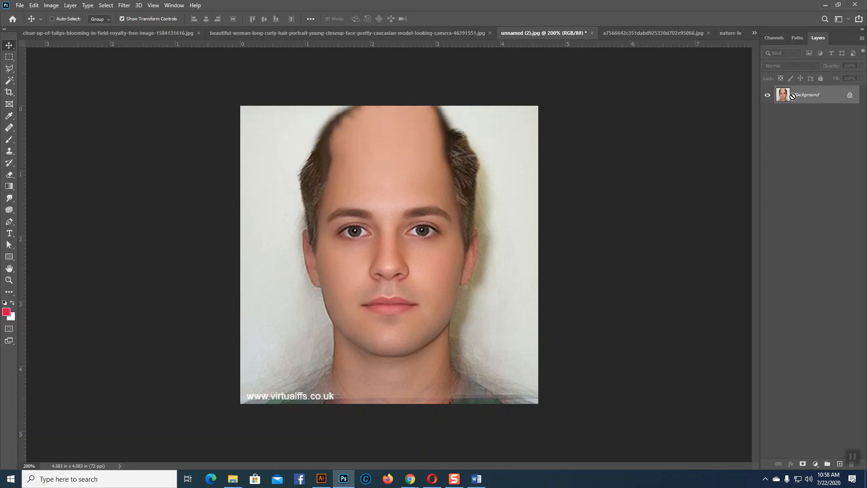
key("ctrl+z")
key("ctrl+z")
key("ctrl+z")
key("ctrl+z")
key("ctrl+z")
key("ctrl+z")
key("ctrl+z")
key("ctrl+z")
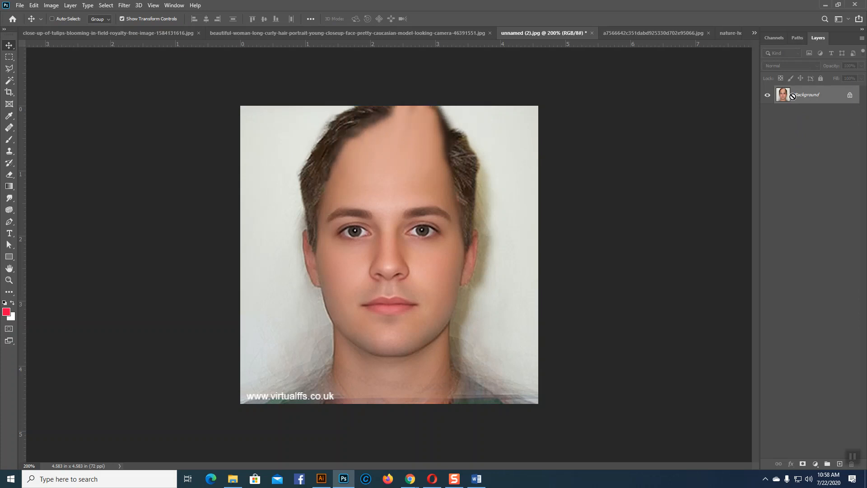
key("ctrl+z")
key("ctrl+z")
key("ctrl+z")
key("ctrl+z")
key("ctrl+z")
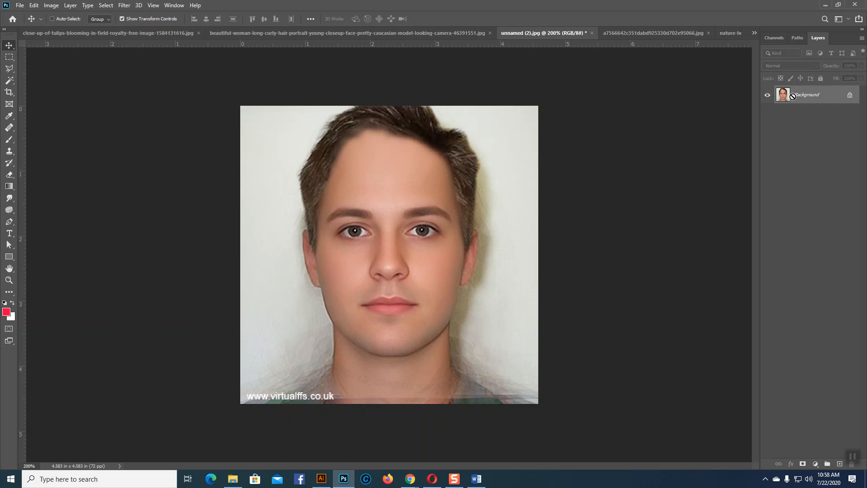
key("ctrl+z")
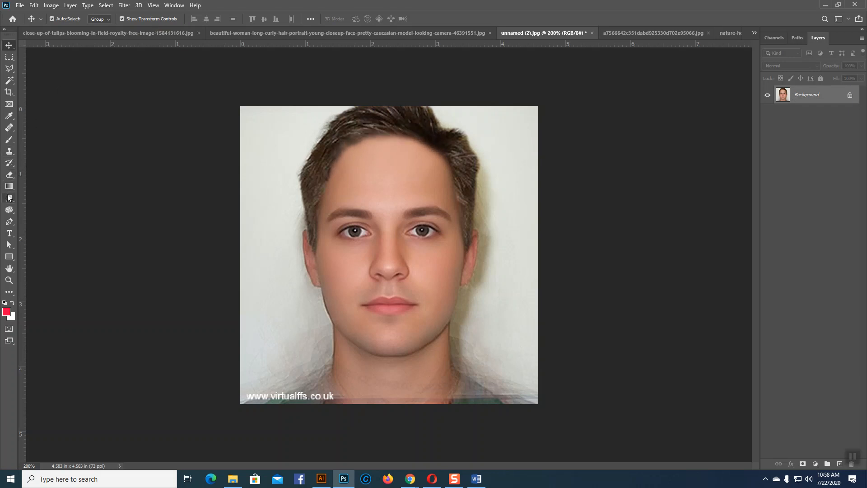
Step: Undo the new Background copy and the remaining smudge strokes to restore the man's original hairline
key("ctrl+j")
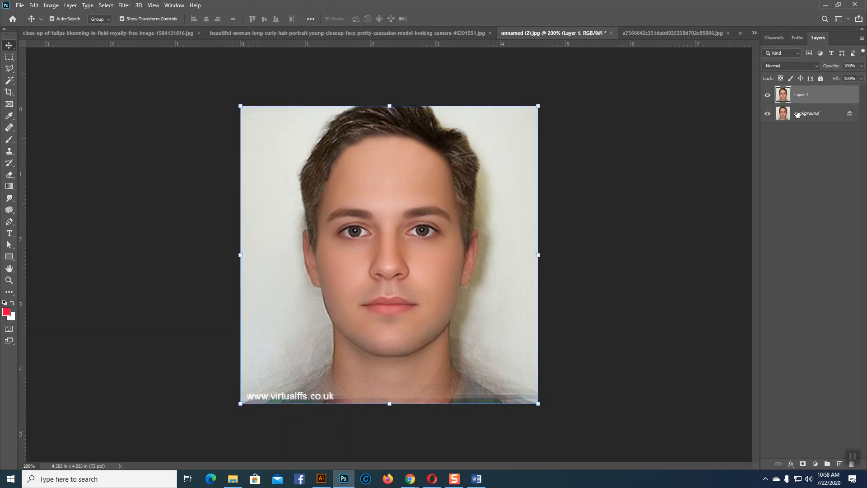
key("ctrl+z")
key("ctrl+z")
key("ctrl+z")
key("ctrl+z")
key("ctrl+z")
key("ctrl+z")
key("ctrl+z")
key("ctrl+z")
key("ctrl+z")
key("ctrl+z")
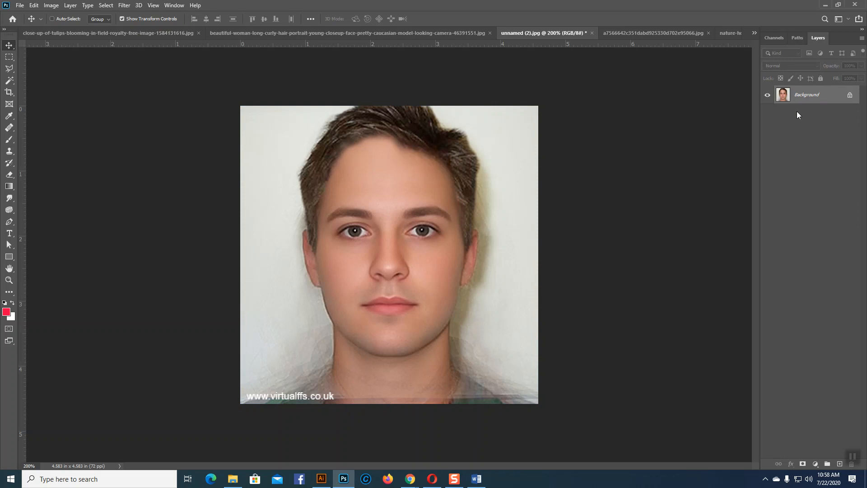
key("ctrl+z")
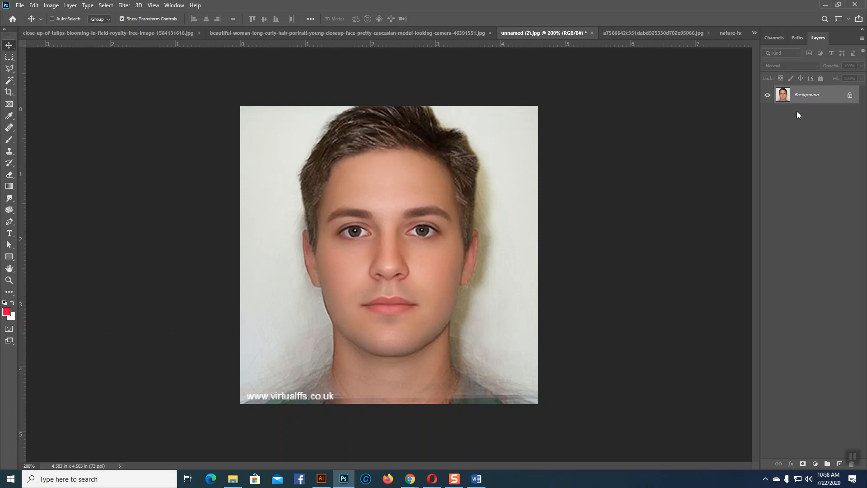
Step: Duplicate the Background layer and smudge the man's nose and both eyes on the copy with a 35 px brush
key("ctrl+j")
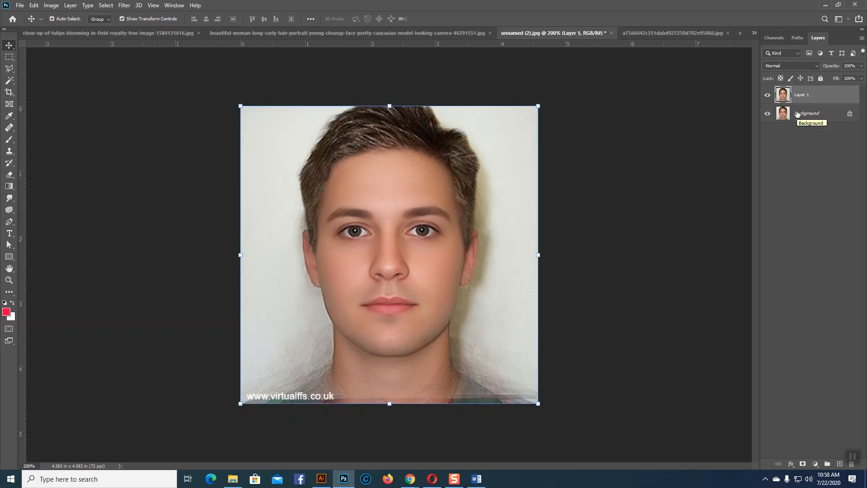
left_click(7, 198)
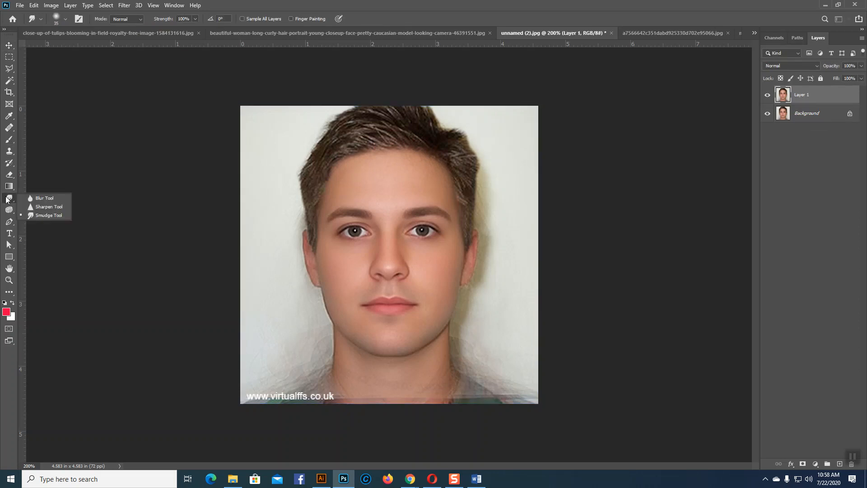
mouse_move(386, 244)
left_mouse_down()
mouse_move(389, 274)
mouse_move(410, 264)
mouse_move(405, 281)
mouse_move(377, 263)
left_mouse_up()
mouse_move(366, 234)
left_mouse_down()
mouse_move(320, 233)
mouse_move(357, 231)
left_mouse_up()
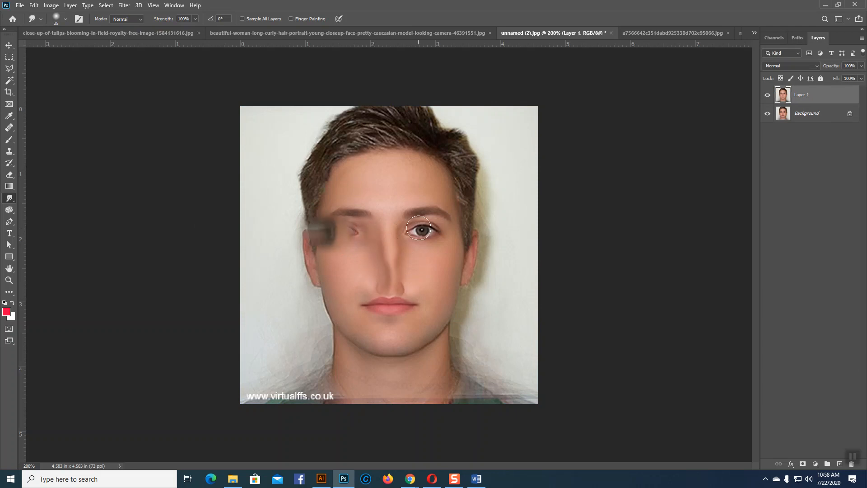
mouse_move(439, 231)
left_mouse_down()
mouse_move(415, 233)
mouse_move(424, 208)
mouse_move(414, 216)
mouse_move(443, 218)
left_mouse_up()
Step: Smudge the eyebrows, mouth, ears and hair outline on Layer 1, and undo the last strokes
mouse_move(376, 205)
left_mouse_down()
mouse_move(350, 200)
mouse_move(318, 209)
left_mouse_up()
mouse_move(376, 306)
left_mouse_down()
mouse_move(392, 298)
mouse_move(413, 295)
left_mouse_up()
mouse_move(478, 281)
left_mouse_down()
mouse_move(463, 257)
mouse_move(484, 244)
mouse_move(463, 227)
mouse_move(477, 230)
mouse_move(470, 201)
left_mouse_up()
mouse_move(291, 191)
left_mouse_down()
mouse_move(300, 149)
mouse_move(349, 141)
mouse_move(345, 120)
mouse_move(390, 100)
mouse_move(392, 150)
mouse_move(379, 172)
left_mouse_up()
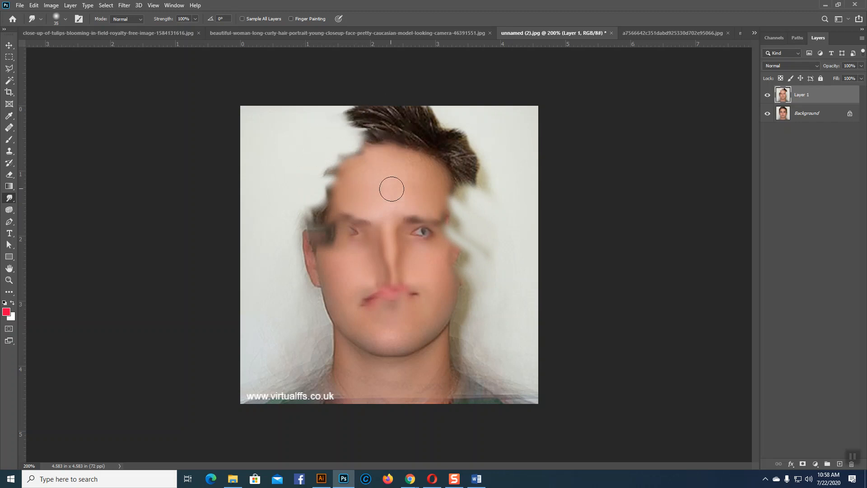
mouse_move(307, 262)
left_mouse_down()
mouse_move(341, 255)
mouse_move(301, 253)
mouse_move(337, 235)
mouse_move(298, 233)
mouse_move(320, 219)
mouse_move(303, 213)
mouse_move(330, 191)
mouse_move(358, 190)
mouse_move(319, 178)
mouse_move(398, 170)
left_mouse_up()
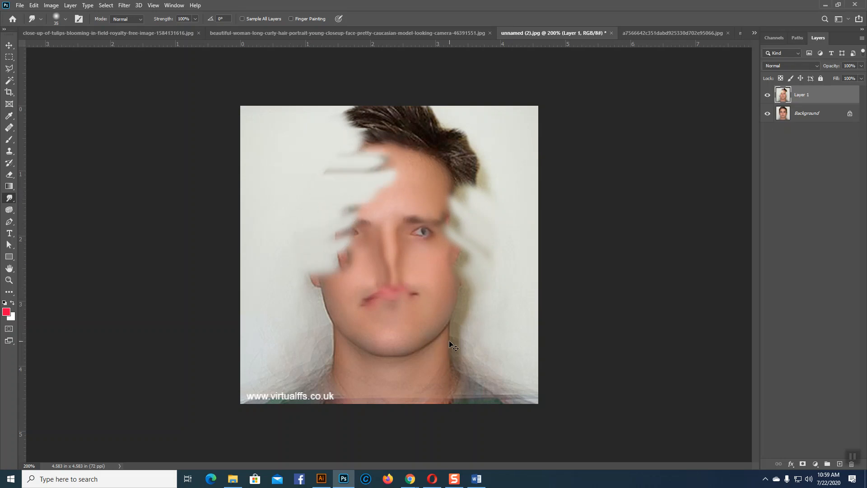
key("ctrl+z")
key("ctrl+z")
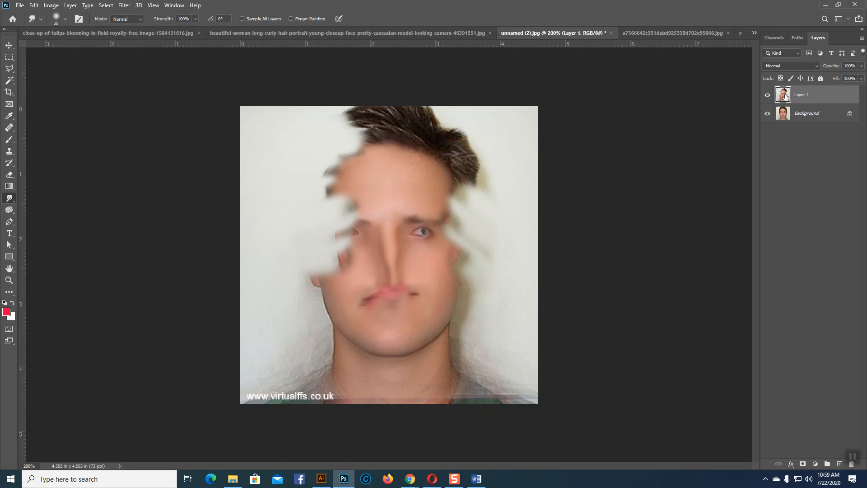
Step: Compare the smudged Layer 1 with the original portrait by toggling its visibility, and delete Layer 1
left_click(767, 96)
left_click(767, 98)
left_click(768, 98)
left_click(9, 45)
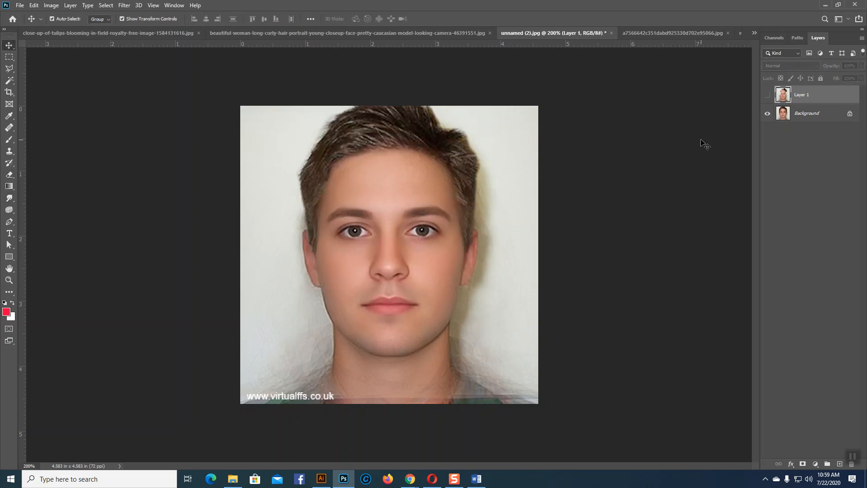
key("Delete")
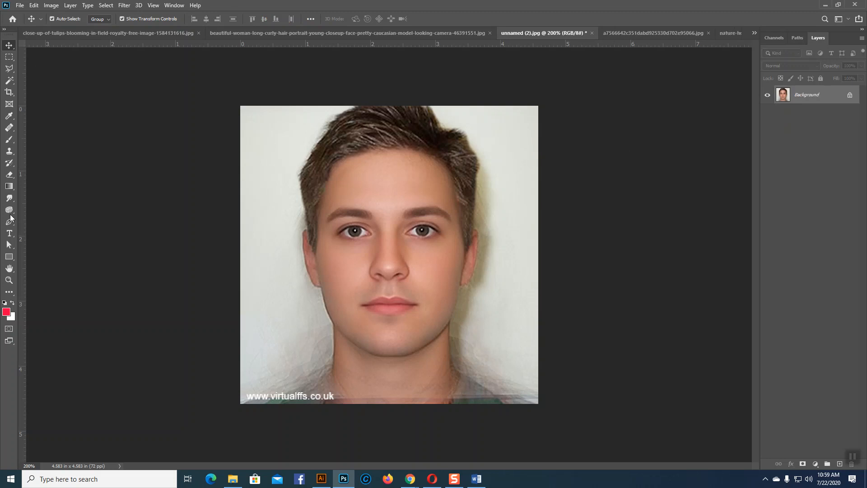
Step: Activate the Dodge Tool and switch to the deer photo nature-hd-wallpapers.jpg
left_click(11, 199)
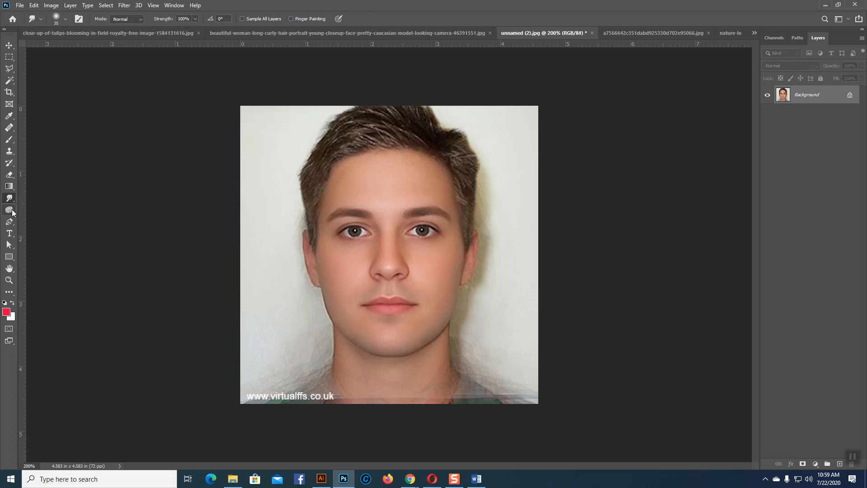
left_click(10, 210)
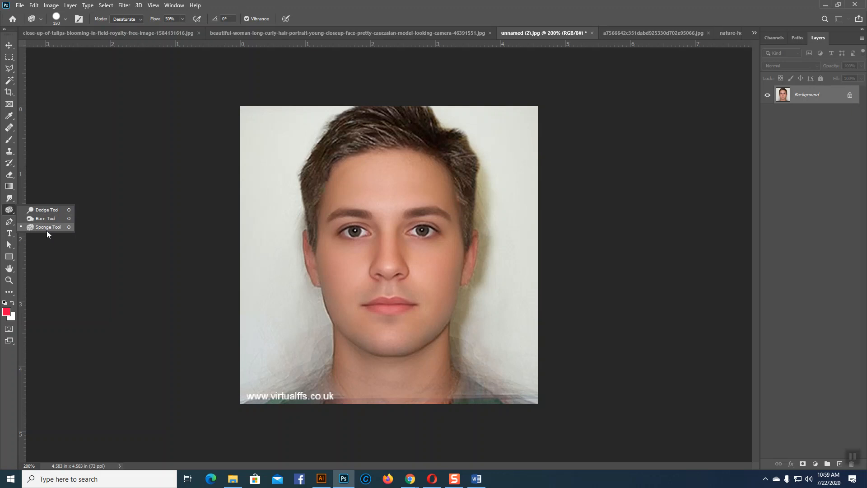
left_click(42, 211)
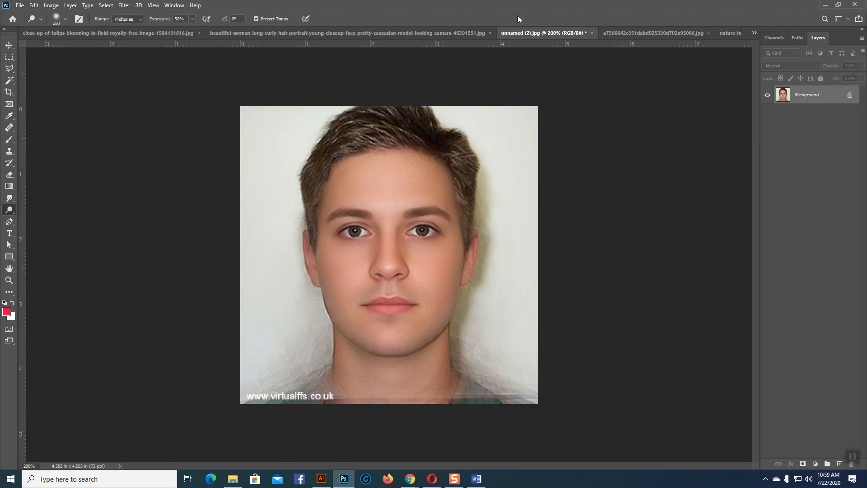
left_click(451, 32)
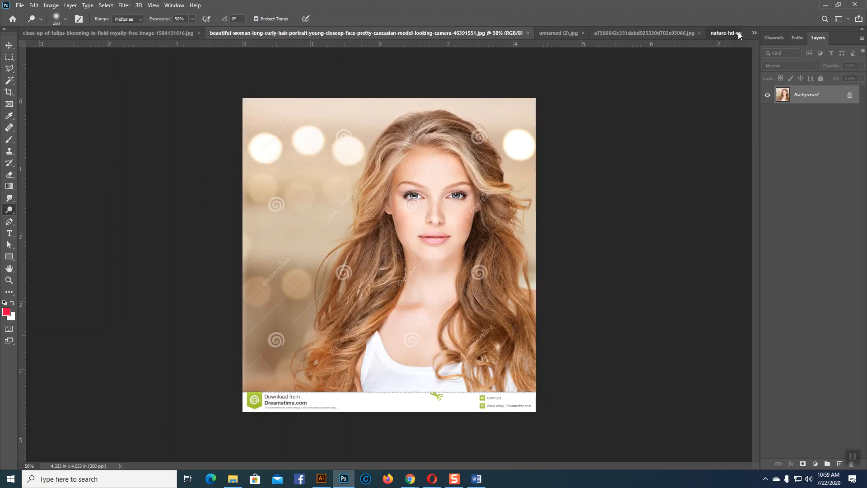
left_click(732, 30)
key("ctrl+plus")
key("ctrl+minus")
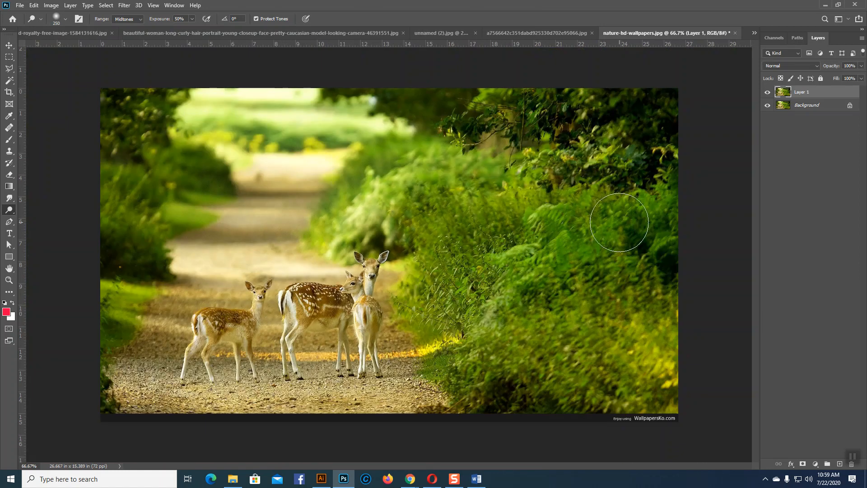
Step: Lighten the deer on Layer 1 with a 500 px Dodge Tool brush
key("bracketright")
key("bracketright")
key("bracketright")
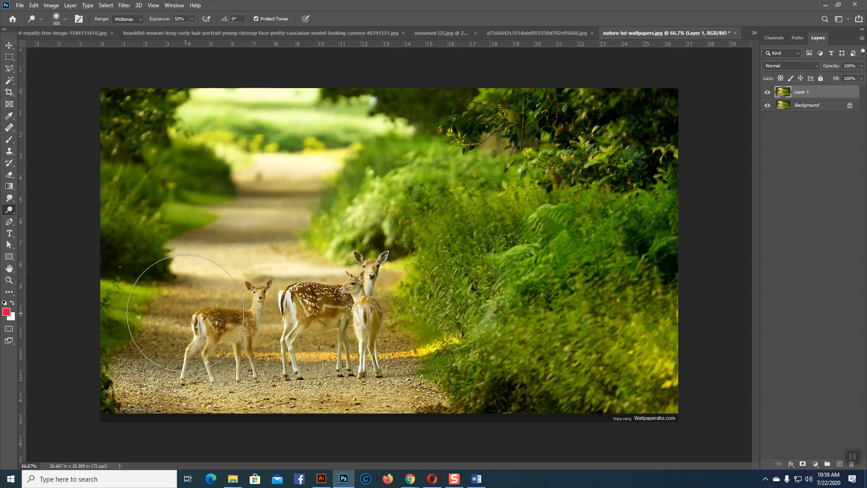
mouse_move(298, 297)
left_mouse_down()
mouse_move(371, 281)
mouse_move(226, 329)
mouse_move(414, 300)
left_mouse_up()
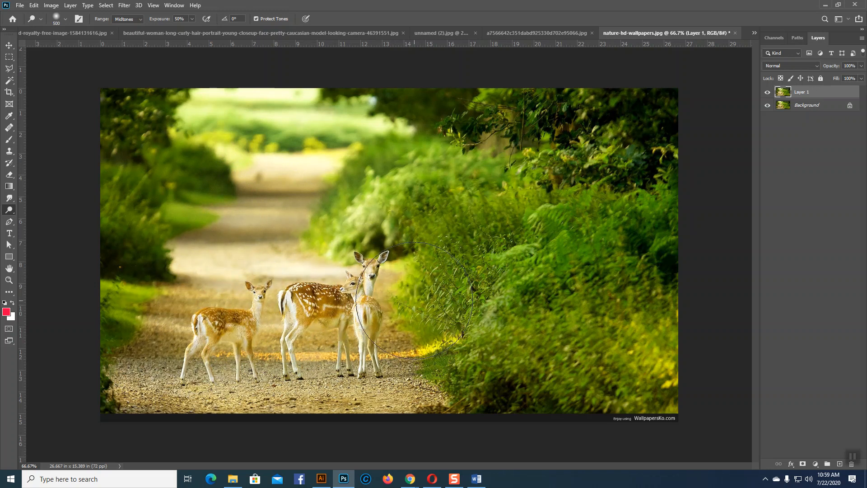
Step: Lighten the three deer and the path around them further with a smaller Dodge Tool brush
key("bracketleft")
key("bracketleft")
key("bracketleft")
key("bracketleft")
key("bracketleft")
mouse_move(219, 315)
left_mouse_down()
mouse_move(212, 309)
mouse_move(242, 309)
mouse_move(208, 314)
mouse_move(316, 282)
mouse_move(325, 290)
mouse_move(329, 276)
mouse_move(395, 283)
left_mouse_up()
Step: Lighten the green shrubs beside the path with a 400 px Dodge Tool brush, and undo the last stroke
key("bracketright")
key("bracketright")
key("bracketright")
key("bracketright")
mouse_move(531, 299)
left_mouse_down()
mouse_move(483, 344)
mouse_move(591, 210)
mouse_move(504, 318)
mouse_move(571, 243)
mouse_move(511, 345)
mouse_move(600, 247)
mouse_move(584, 343)
mouse_move(648, 309)
mouse_move(587, 389)
mouse_move(564, 375)
mouse_move(488, 373)
mouse_move(649, 298)
mouse_move(585, 293)
mouse_move(694, 250)
mouse_move(657, 239)
mouse_move(688, 188)
mouse_move(554, 243)
mouse_move(541, 264)
mouse_move(640, 61)
mouse_move(617, 87)
mouse_move(674, 97)
mouse_move(610, 122)
mouse_move(621, 151)
mouse_move(670, 169)
mouse_move(545, 217)
mouse_move(466, 273)
mouse_move(485, 236)
mouse_move(532, 223)
mouse_move(497, 356)
mouse_move(343, 307)
mouse_move(187, 328)
mouse_move(274, 309)
mouse_move(408, 261)
mouse_move(157, 309)
mouse_move(186, 330)
mouse_move(412, 374)
mouse_move(217, 393)
mouse_move(393, 392)
mouse_move(254, 410)
mouse_move(198, 402)
mouse_move(220, 392)
mouse_move(163, 363)
mouse_move(177, 289)
mouse_move(329, 213)
mouse_move(421, 193)
mouse_move(539, 285)
mouse_move(515, 215)
mouse_move(453, 372)
left_mouse_up()
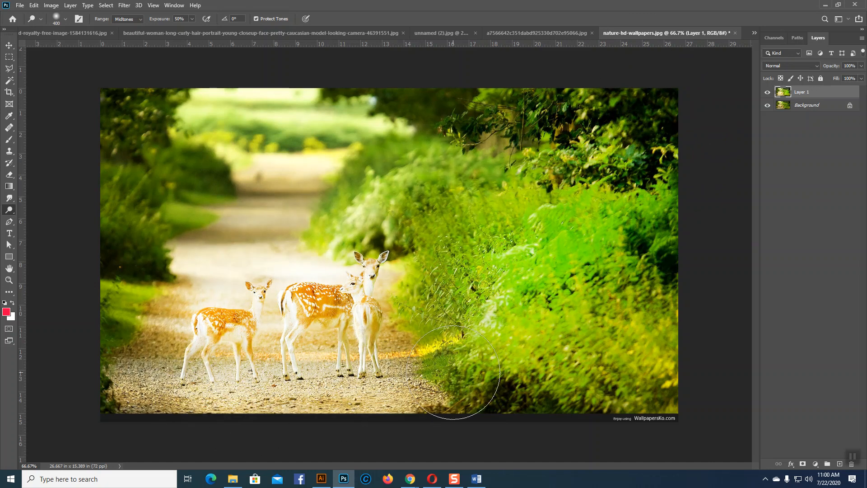
key("ctrl+z")
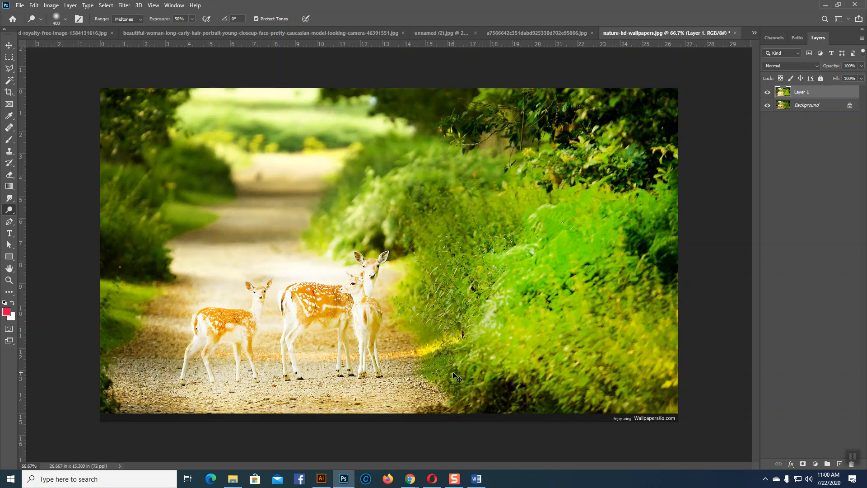
Step: Compare the dodged Layer 1 with the original deer photo by toggling the layer's visibility
left_click(767, 93)
left_click(767, 93)
left_click(767, 93)
left_click(767, 93)
key("ctrl+1")
key("ctrl+minus")
left_click(767, 93)
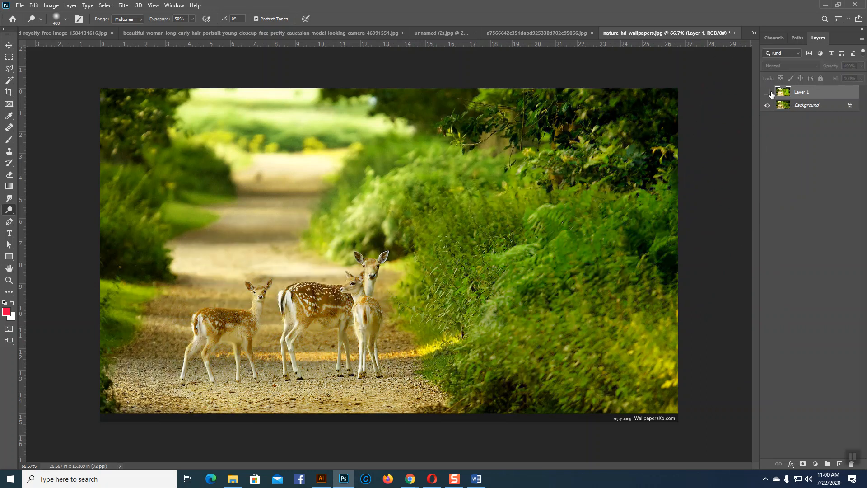
left_click(767, 92)
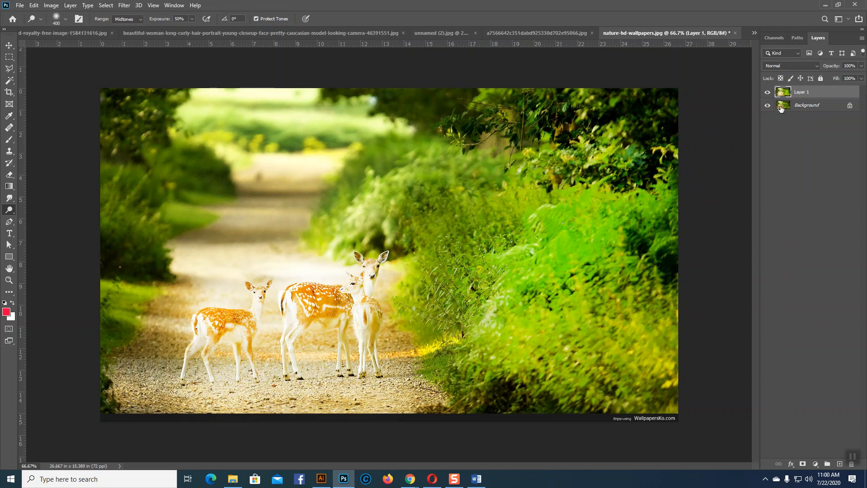
Step: Delete the dodged Layer 1 and duplicate the Background layer as a fresh copy
key("Delete")
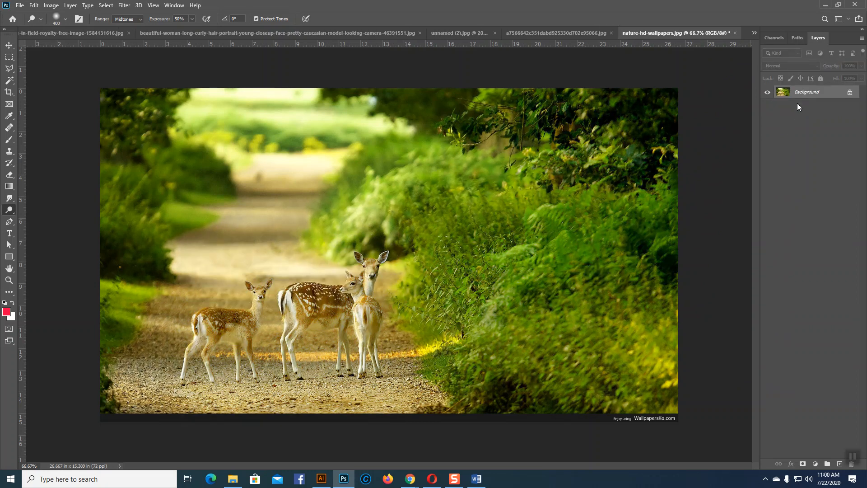
key("ctrl+j")
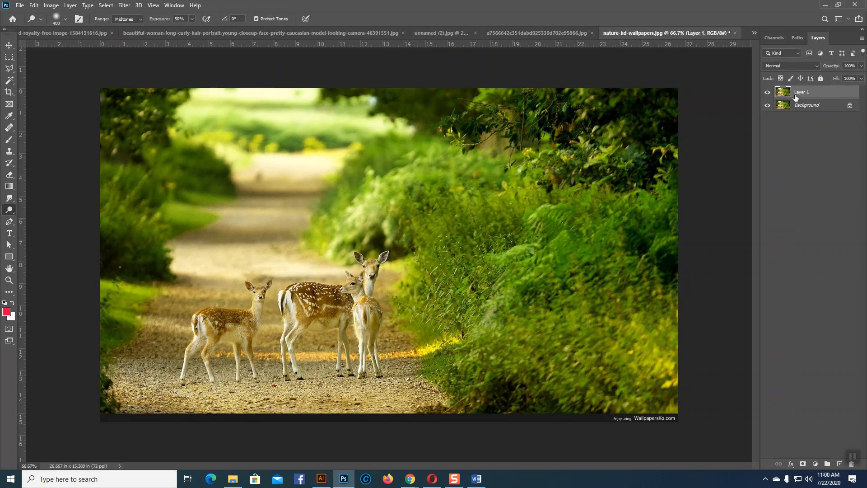
Step: Try a Brightness/Contrast adjustment with brightness 47 on Layer 1 and cancel it
left_click(50, 5)
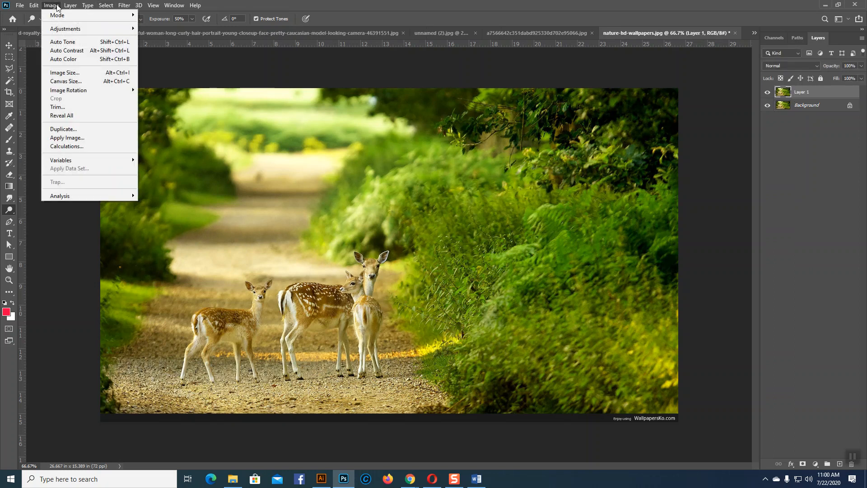
mouse_move(113, 29)
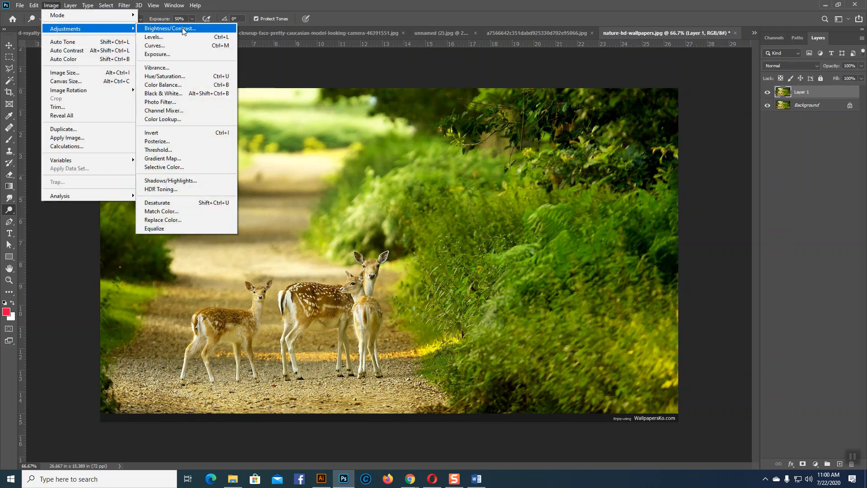
left_click(182, 28)
left_click_drag(599, 169, 611, 167)
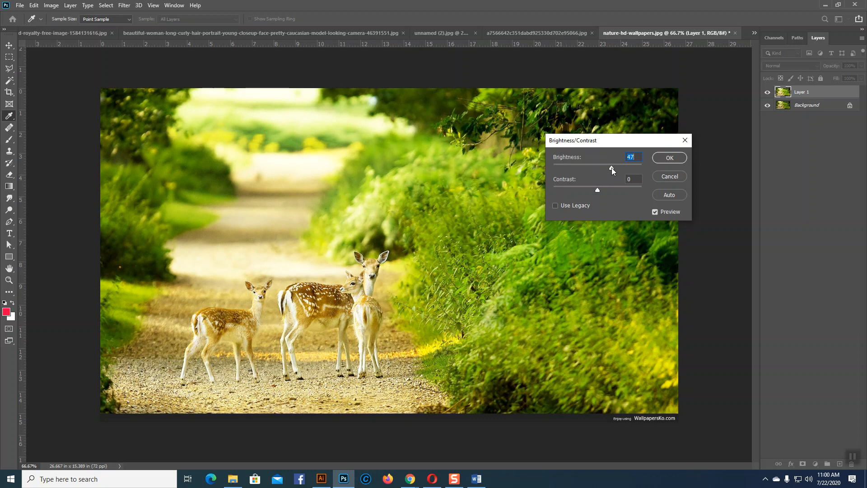
left_click(679, 178)
Step: Lighten the shrubs and the deer on Layer 1 with the 400 px Dodge Tool brush, and delete the layer
key("o")
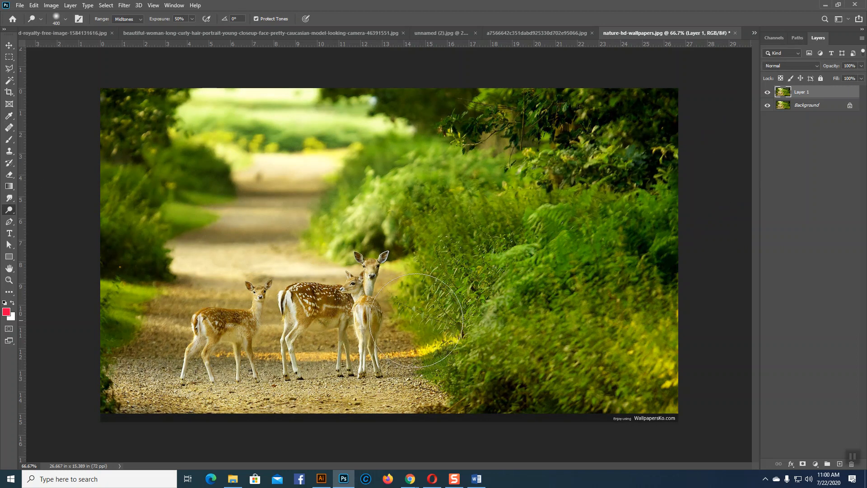
mouse_move(494, 219)
left_mouse_down()
mouse_move(405, 276)
mouse_move(482, 221)
mouse_move(448, 299)
mouse_move(448, 220)
mouse_move(437, 269)
mouse_move(467, 270)
mouse_move(433, 320)
mouse_move(526, 212)
mouse_move(482, 277)
mouse_move(469, 221)
mouse_move(435, 247)
mouse_move(545, 251)
mouse_move(540, 283)
mouse_move(485, 347)
mouse_move(409, 369)
mouse_move(395, 332)
mouse_move(291, 310)
mouse_move(168, 418)
mouse_move(453, 422)
mouse_move(157, 406)
mouse_move(158, 361)
mouse_move(219, 326)
mouse_move(417, 268)
mouse_move(409, 281)
mouse_move(442, 350)
mouse_move(572, 292)
mouse_move(570, 349)
mouse_move(632, 348)
mouse_move(523, 407)
mouse_move(500, 406)
left_mouse_up()
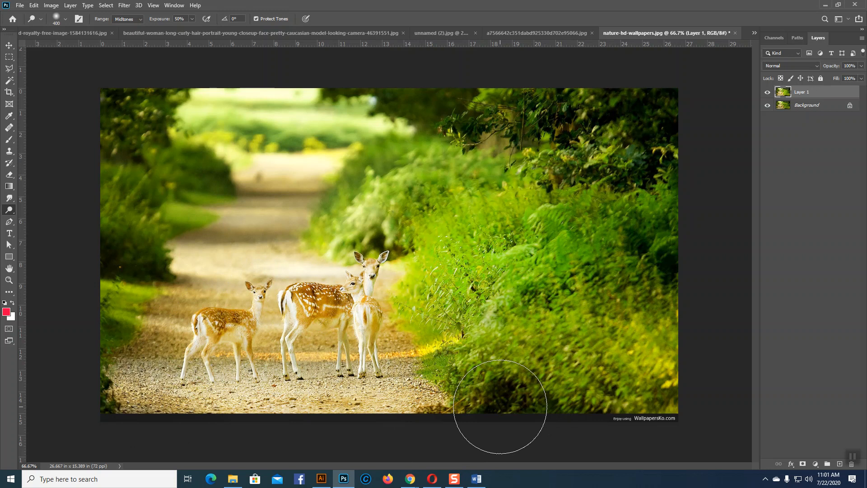
key("Delete")
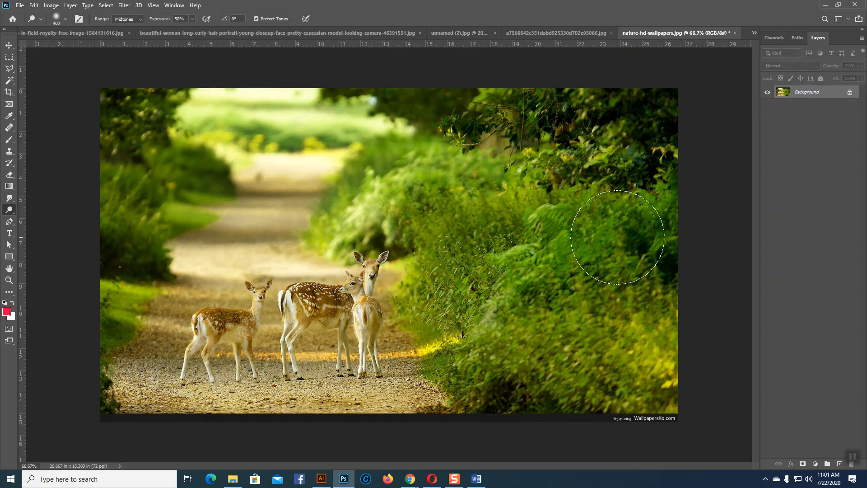
Step: Activate the Burn Tool and darken a spot of hair beside the face in the long-haired woman's portrait
right_click(9, 210)
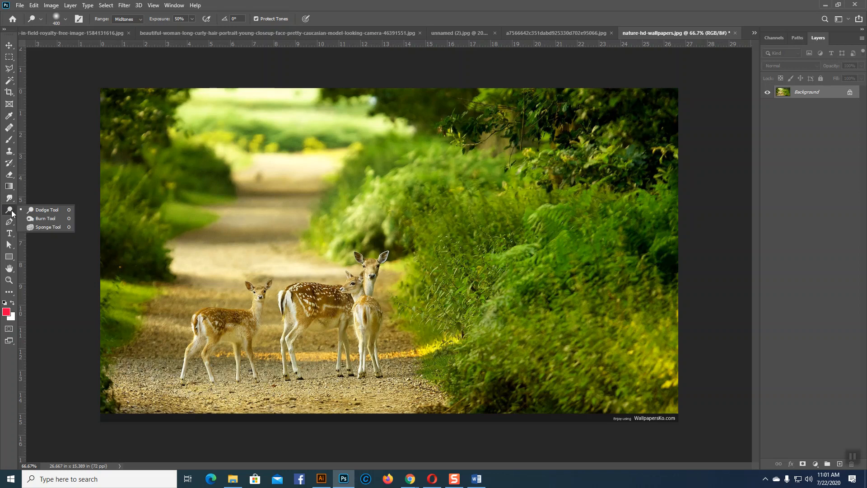
left_click(37, 218)
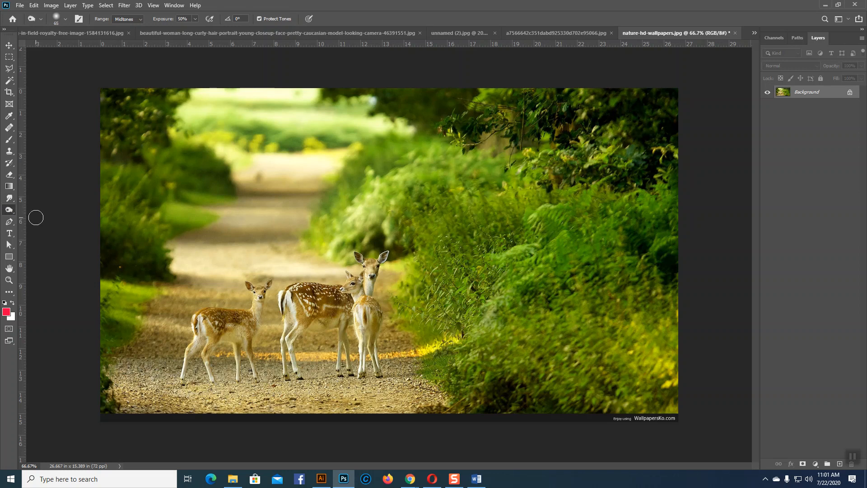
left_click(526, 33)
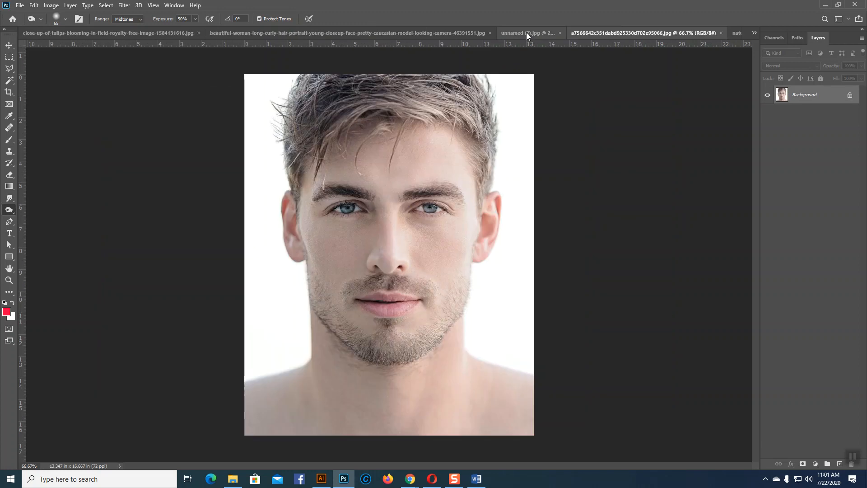
left_click(411, 34)
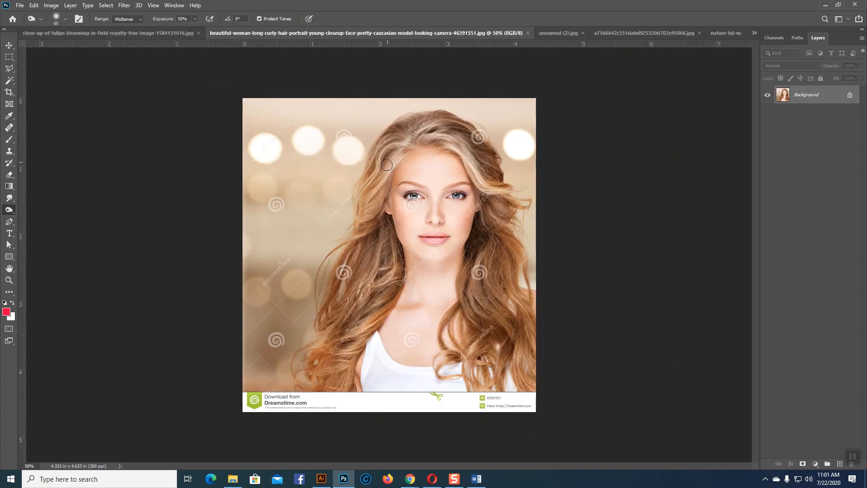
left_click(374, 199)
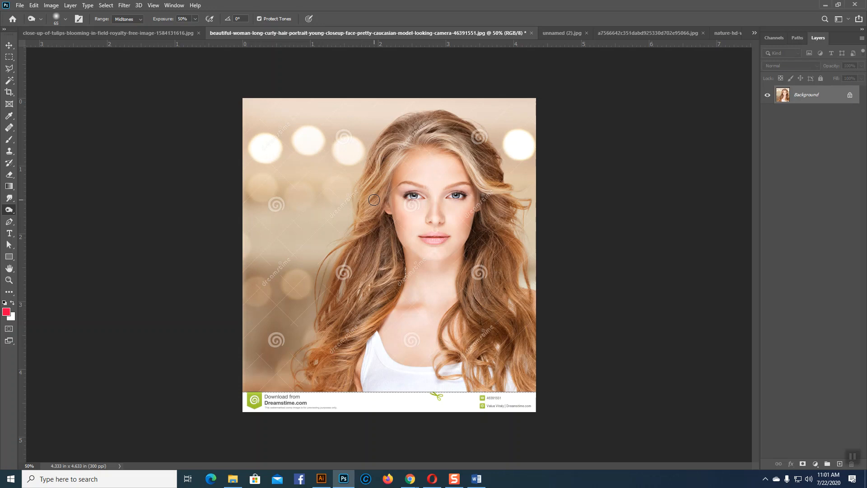
Step: Open the image Blue-sky-background-with-beautiful-little-yellow-flowers-HD-picture from the Images folder
left_click(18, 5)
left_click(27, 23)
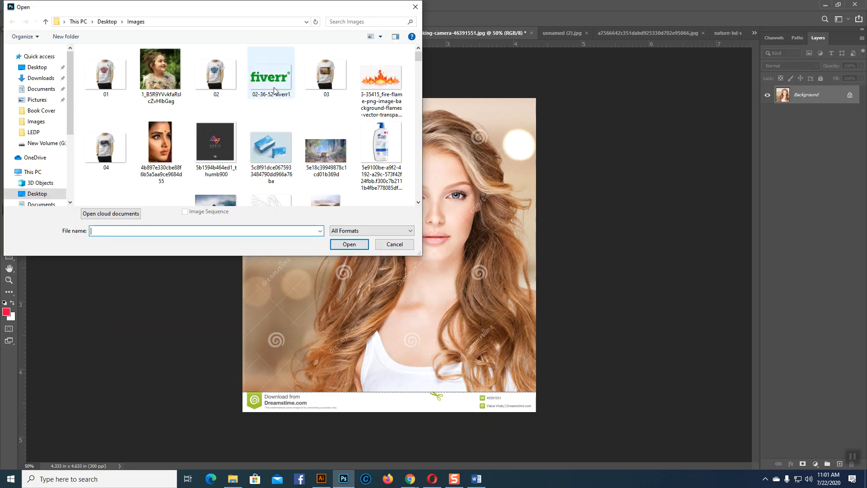
scroll(372, 160, "down", 3)
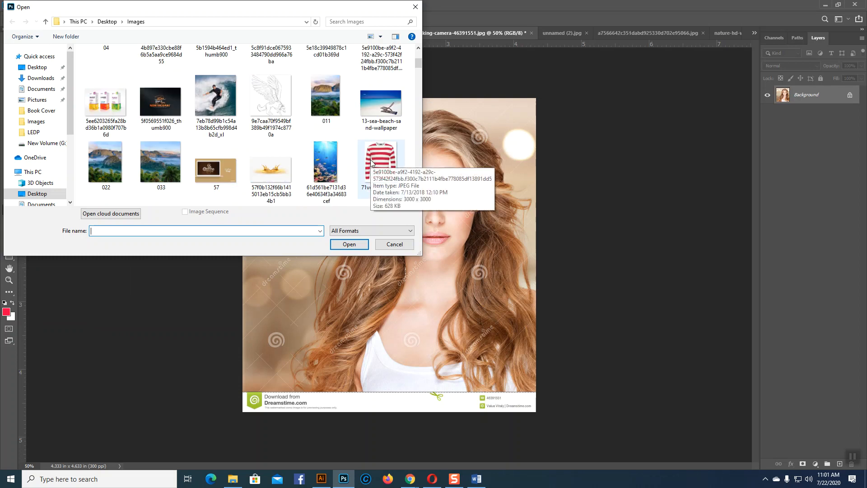
scroll(364, 142, "down", 3)
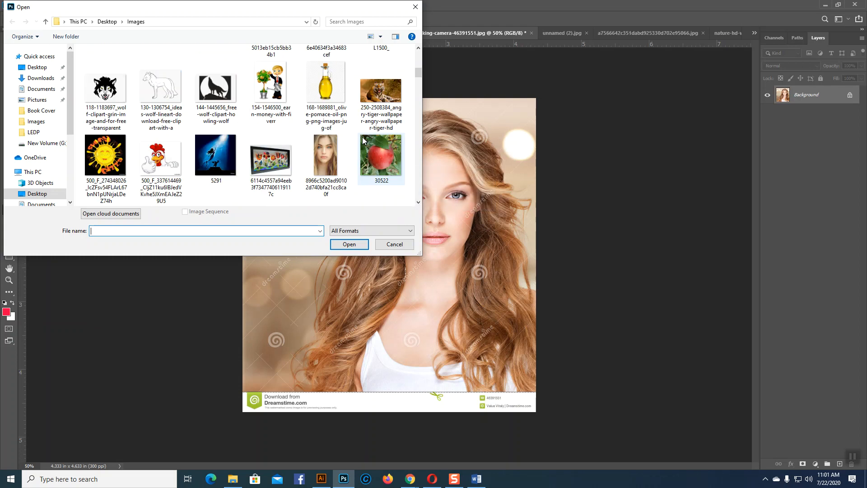
scroll(364, 140, "down", 3)
scroll(362, 140, "down", 3)
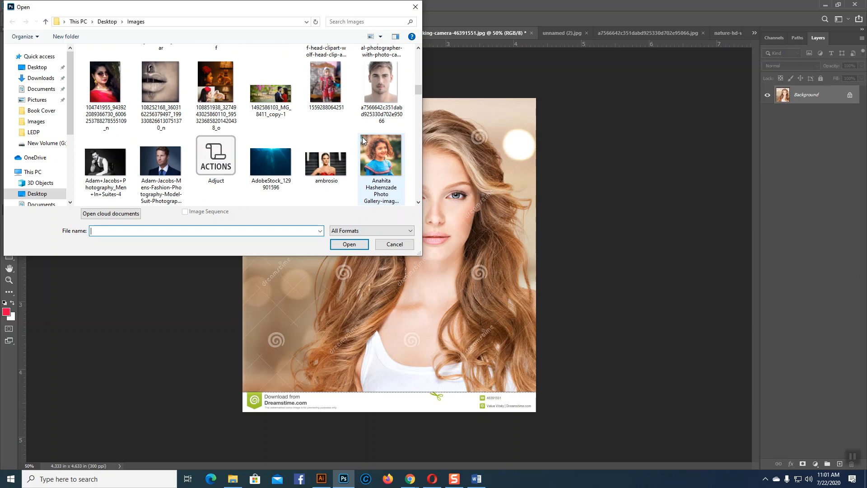
left_click(228, 151)
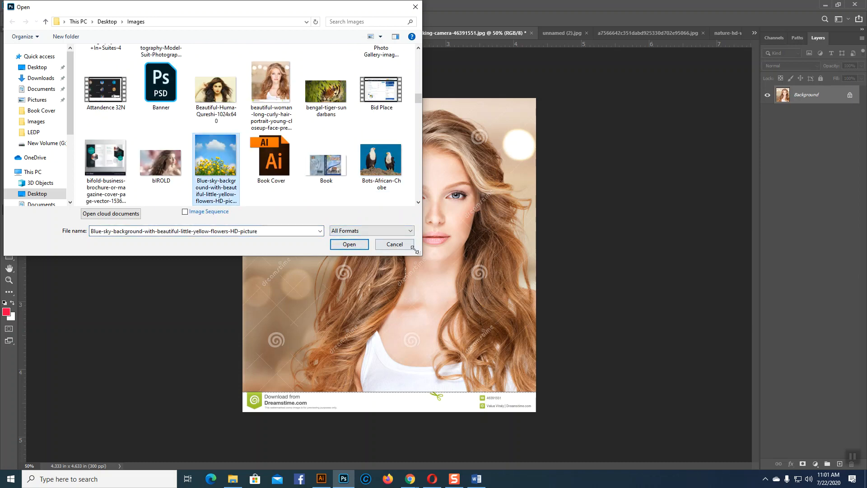
left_click(349, 244)
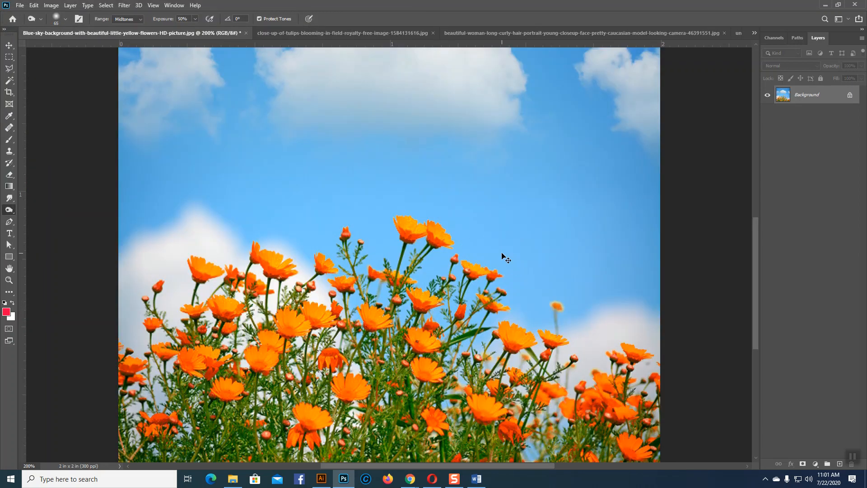
Step: Shade the large white cloud above the flowers with the Burn Tool, reducing the brush to 30 px for the finer strokes
key("ctrl+minus")
key("ctrl+minus")
key("ctrl+plus")
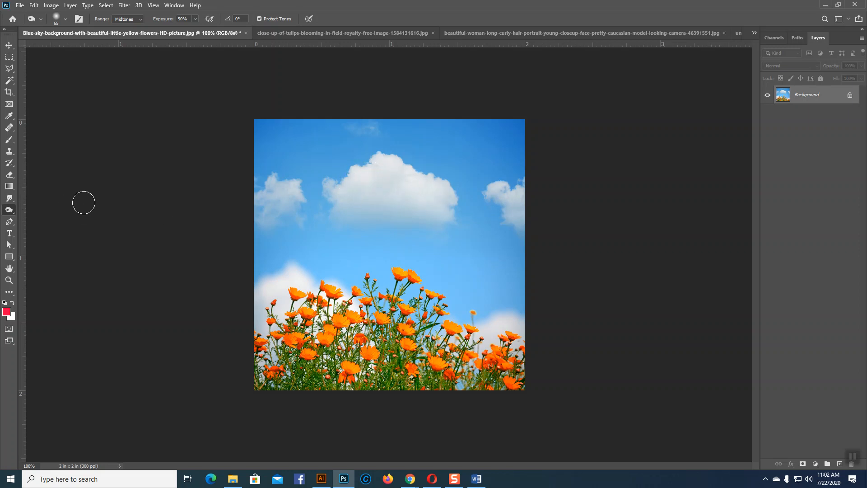
mouse_move(398, 171)
left_mouse_down()
mouse_move(422, 204)
mouse_move(379, 176)
mouse_move(348, 198)
mouse_move(382, 163)
mouse_move(350, 198)
mouse_move(376, 165)
mouse_move(431, 208)
mouse_move(370, 201)
mouse_move(446, 208)
mouse_move(385, 169)
mouse_move(392, 171)
mouse_move(349, 188)
left_mouse_up()
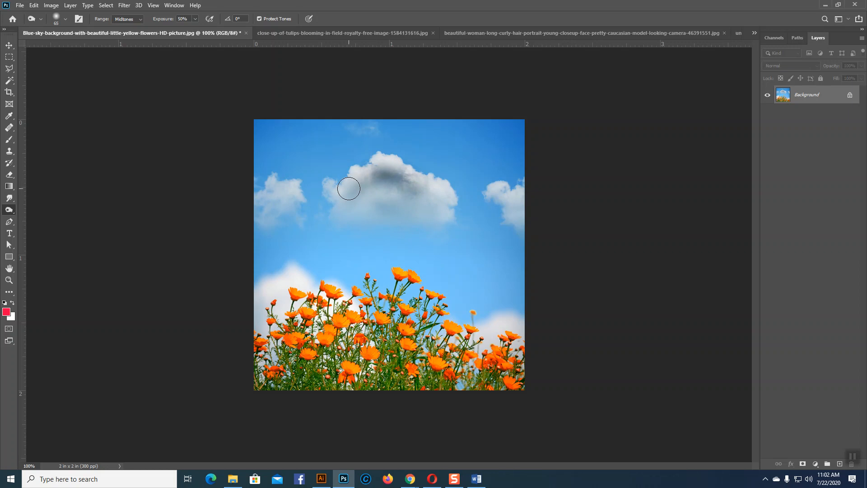
key("bracketleft")
key("bracketleft")
key("bracketleft")
mouse_move(364, 174)
left_mouse_down()
mouse_move(345, 186)
mouse_move(354, 170)
mouse_move(341, 193)
mouse_move(328, 185)
mouse_move(341, 206)
left_mouse_up()
mouse_move(353, 214)
left_mouse_down()
mouse_move(366, 192)
mouse_move(367, 210)
mouse_move(392, 192)
mouse_move(373, 194)
mouse_move(421, 205)
mouse_move(384, 157)
mouse_move(448, 194)
mouse_move(446, 184)
mouse_move(450, 198)
mouse_move(428, 182)
mouse_move(442, 215)
mouse_move(374, 212)
left_mouse_up()
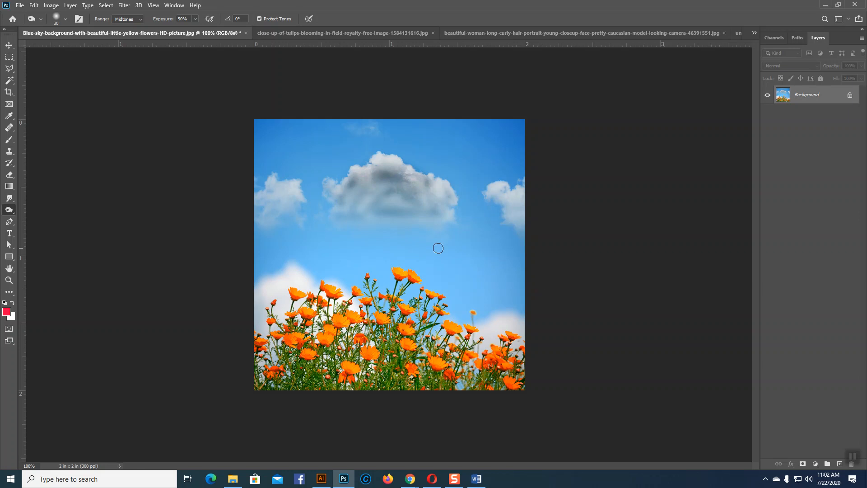
Step: Switch back to nature-hd-wallpapers.jpg with the Burn Tool active and duplicate the Background layer
left_click(9, 45)
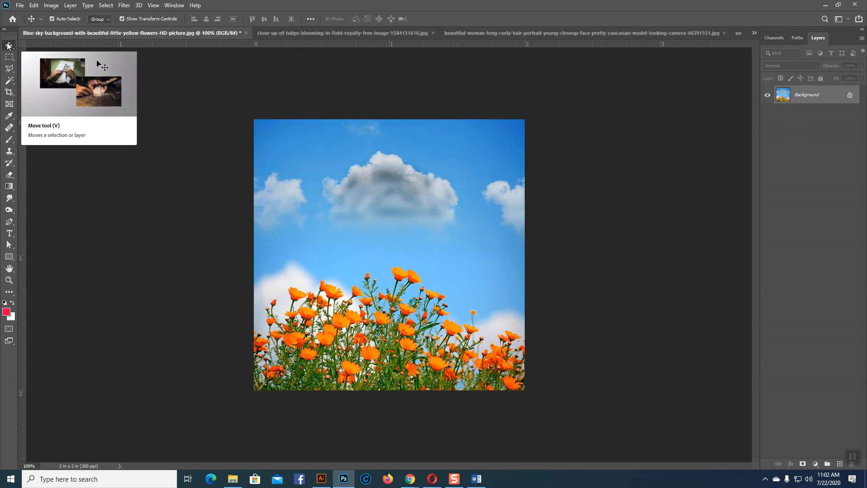
left_click(9, 209)
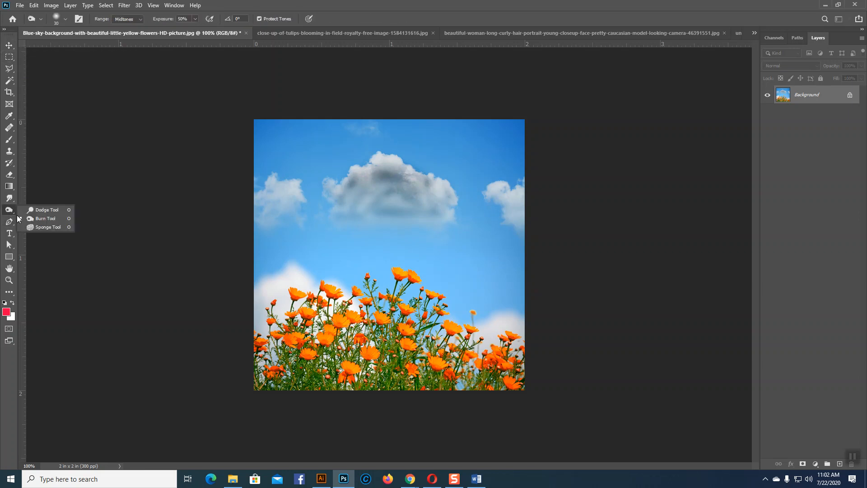
left_click(753, 33)
left_click(480, 114)
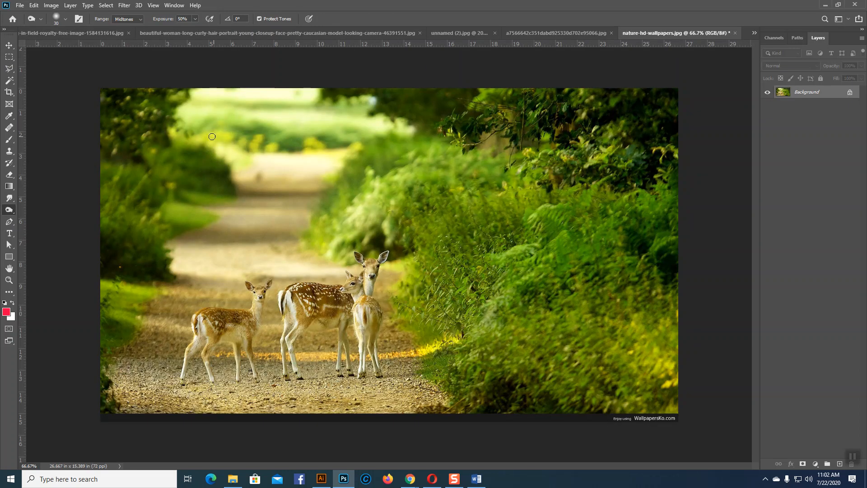
key("ctrl+j")
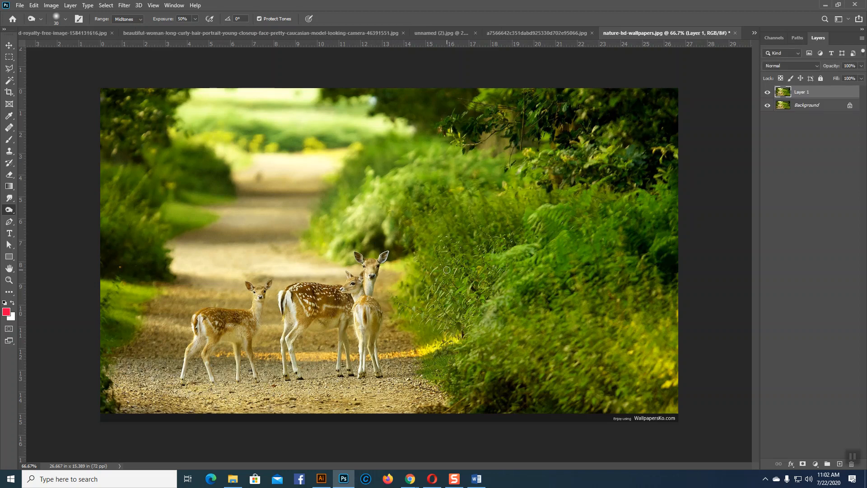
Step: Darken the green shrubs beside the path with the Burn Tool brush enlarged to 400 px
key("bracketright")
key("bracketright")
key("bracketright")
key("bracketright")
key("bracketright")
key("bracketright")
key("bracketright")
key("bracketright")
key("bracketright")
key("bracketright")
key("bracketright")
key("bracketright")
key("bracketright")
left_click_drag(579, 236, 495, 328)
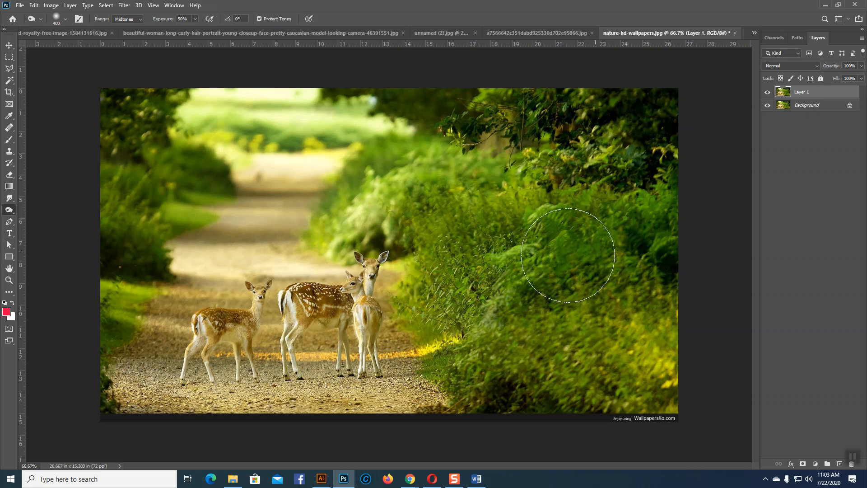
Step: Desaturate part of the green shrubs with the Sponge Tool at 50% flow, enlarging the brush to 300 px
right_click(9, 209)
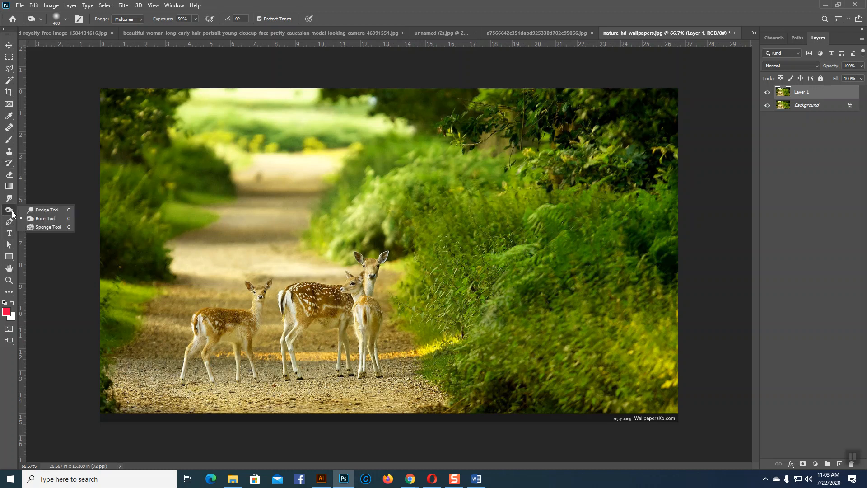
left_click(36, 225)
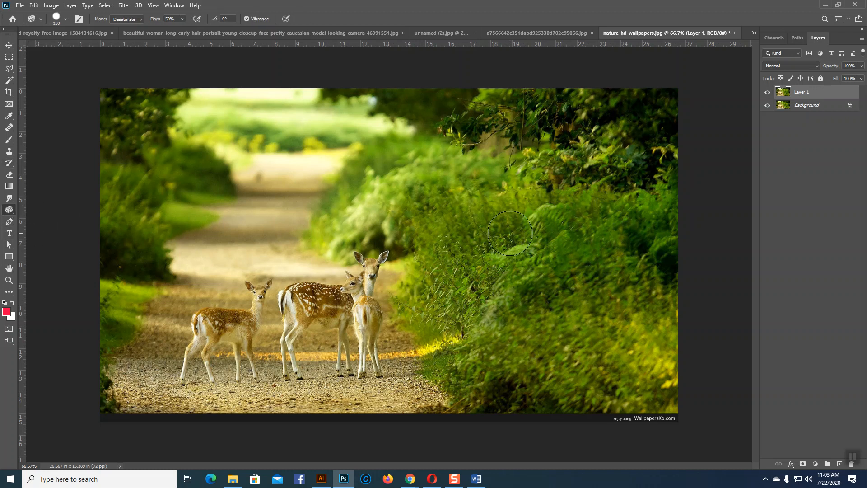
key("bracketright")
key("bracketright")
key("bracketright")
key("bracketright")
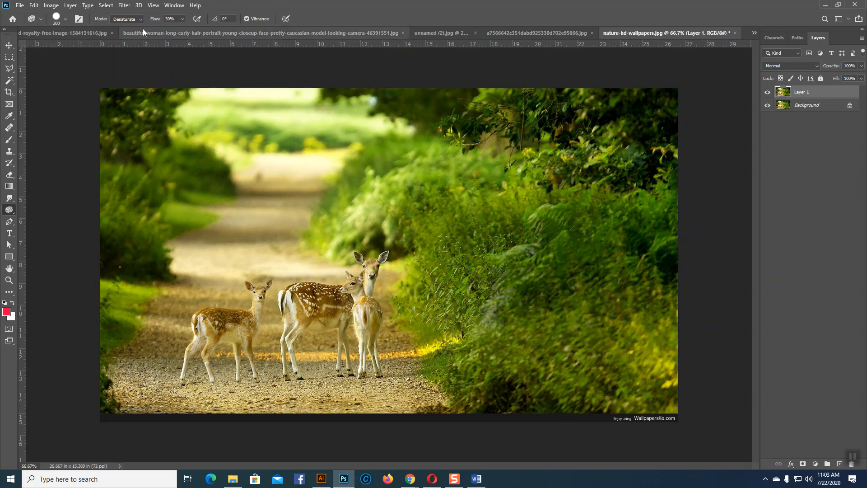
Step: Set the Sponge Tool mode to Saturate and undo the edits back to the plain Background layer
left_click(132, 20)
left_click(127, 34)
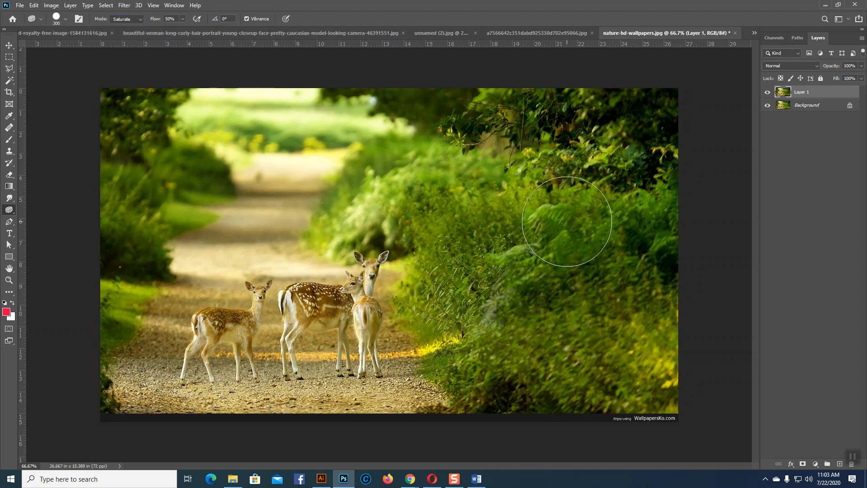
key("ctrl+z")
key("ctrl+z")
key("ctrl+z")
key("ctrl+z")
key("ctrl+z")
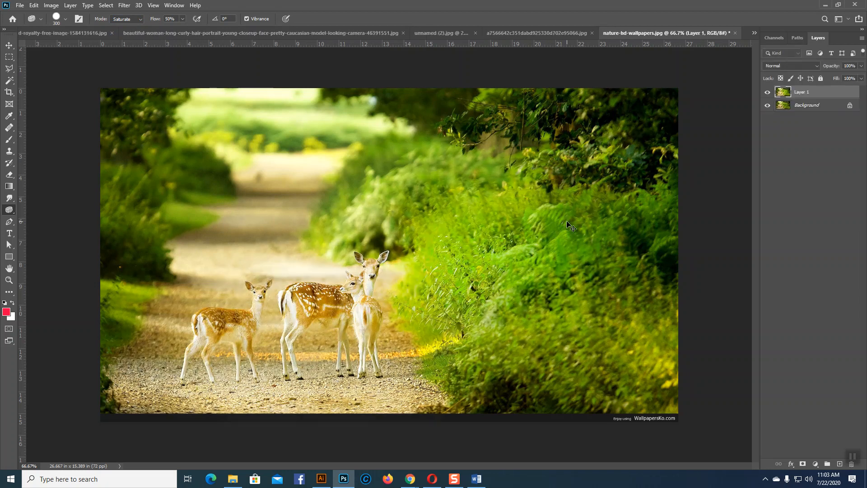
key("ctrl+z")
key("ctrl+z")
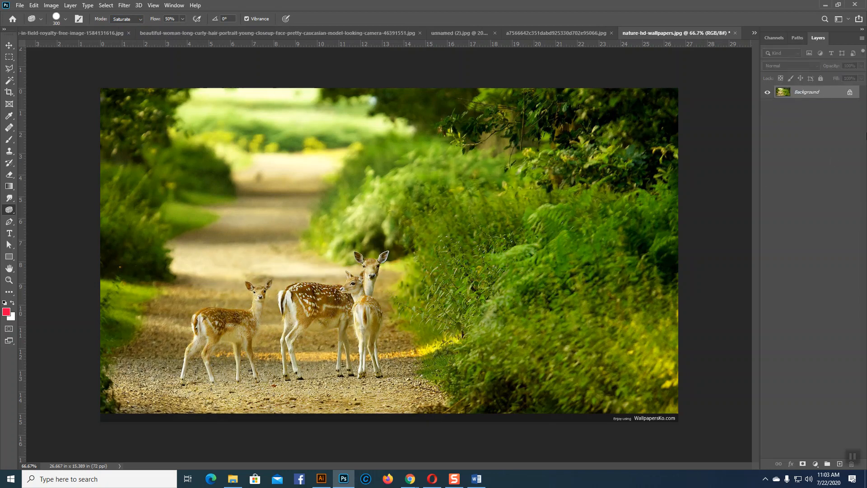
Step: Duplicate the Background layer and saturate the shrubs, the deer and the path with the 300 px Sponge Tool brush
key("ctrl+j")
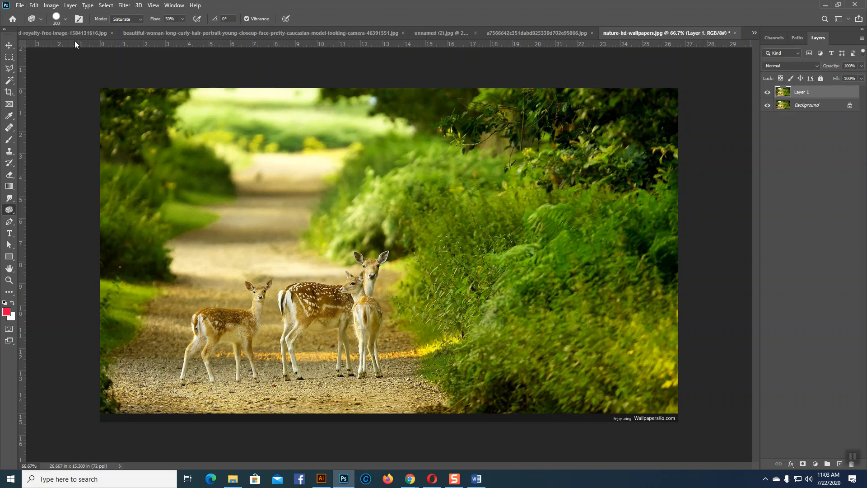
mouse_move(510, 219)
left_mouse_down()
mouse_move(479, 252)
mouse_move(556, 228)
mouse_move(497, 296)
mouse_move(572, 280)
mouse_move(513, 322)
mouse_move(620, 311)
mouse_move(538, 339)
mouse_move(660, 356)
mouse_move(517, 373)
mouse_move(617, 386)
mouse_move(523, 389)
mouse_move(496, 350)
mouse_move(420, 346)
mouse_move(444, 269)
mouse_move(409, 323)
mouse_move(472, 221)
mouse_move(410, 256)
mouse_move(426, 193)
mouse_move(423, 279)
mouse_move(457, 305)
mouse_move(519, 279)
mouse_move(472, 339)
mouse_move(525, 236)
mouse_move(439, 271)
mouse_move(393, 335)
mouse_move(341, 347)
mouse_move(281, 346)
mouse_move(330, 307)
mouse_move(251, 317)
mouse_move(175, 339)
mouse_move(167, 353)
mouse_move(308, 367)
mouse_move(174, 384)
mouse_move(318, 385)
mouse_move(168, 387)
mouse_move(438, 387)
mouse_move(110, 382)
mouse_move(169, 365)
left_mouse_up()
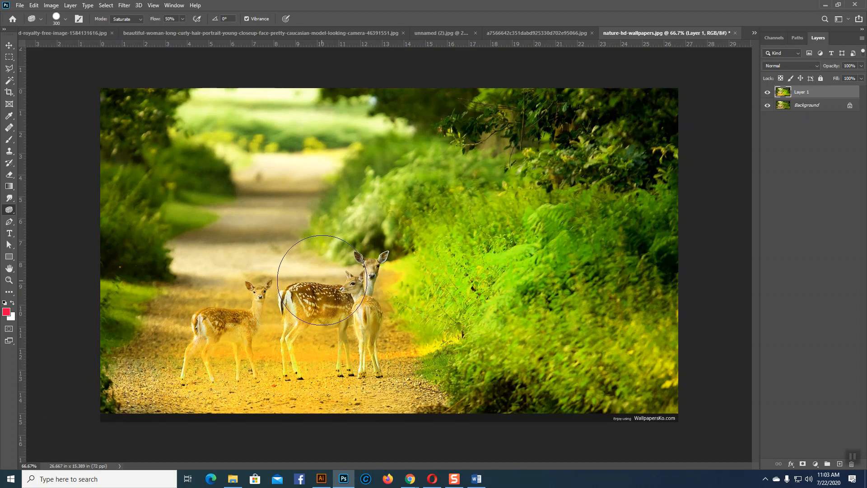
Step: Hide the Background layer and desaturate the shrubs, deer and path on Layer 1 with the Sponge Tool in Desaturate mode
left_click(138, 18)
left_click(124, 28)
left_click(66, 18)
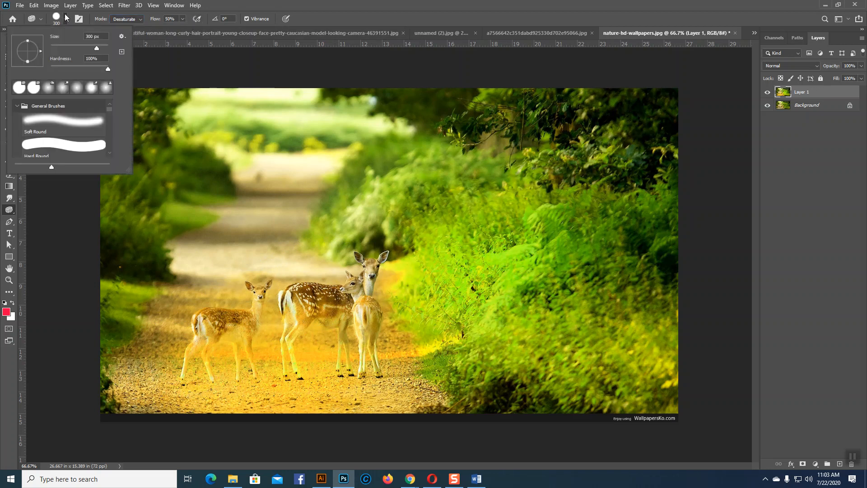
left_click(65, 18)
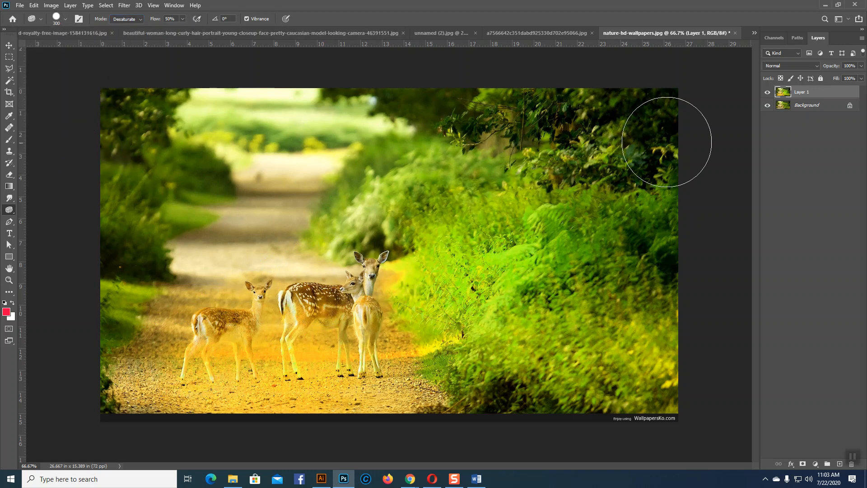
left_click(767, 105)
mouse_move(559, 212)
left_mouse_down()
mouse_move(544, 233)
mouse_move(581, 211)
mouse_move(585, 233)
mouse_move(642, 215)
mouse_move(672, 248)
mouse_move(478, 361)
mouse_move(559, 221)
mouse_move(536, 207)
mouse_move(388, 284)
mouse_move(171, 350)
mouse_move(222, 387)
mouse_move(286, 376)
mouse_move(128, 373)
left_mouse_up()
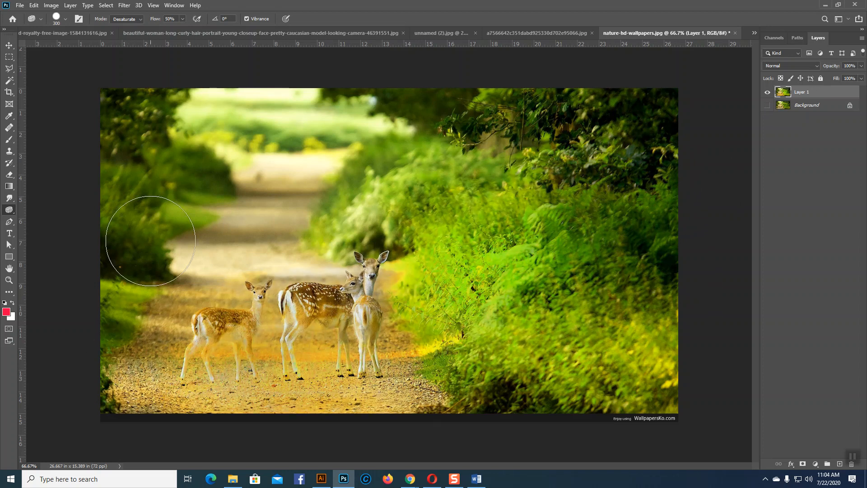
Step: Set the Sponge Tool to Saturate mode and boost the colours of the shrubs and the path around the deer
left_click(139, 19)
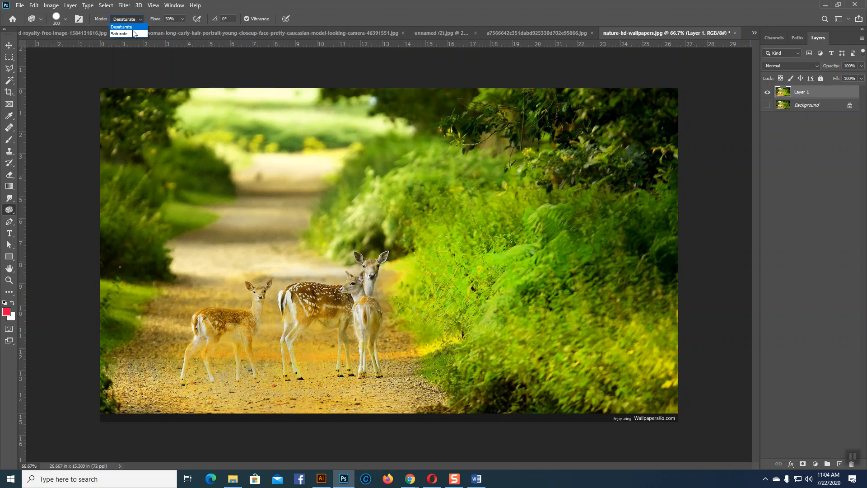
left_click(131, 31)
mouse_move(462, 256)
left_mouse_down()
mouse_move(550, 256)
mouse_move(489, 299)
mouse_move(550, 275)
mouse_move(500, 330)
mouse_move(593, 296)
mouse_move(516, 347)
mouse_move(420, 304)
mouse_move(335, 311)
mouse_move(359, 304)
mouse_move(313, 304)
mouse_move(232, 321)
mouse_move(273, 334)
mouse_move(222, 350)
mouse_move(324, 345)
mouse_move(286, 316)
mouse_move(295, 305)
mouse_move(396, 340)
mouse_move(326, 360)
mouse_move(353, 371)
mouse_move(239, 374)
mouse_move(408, 387)
left_mouse_up()
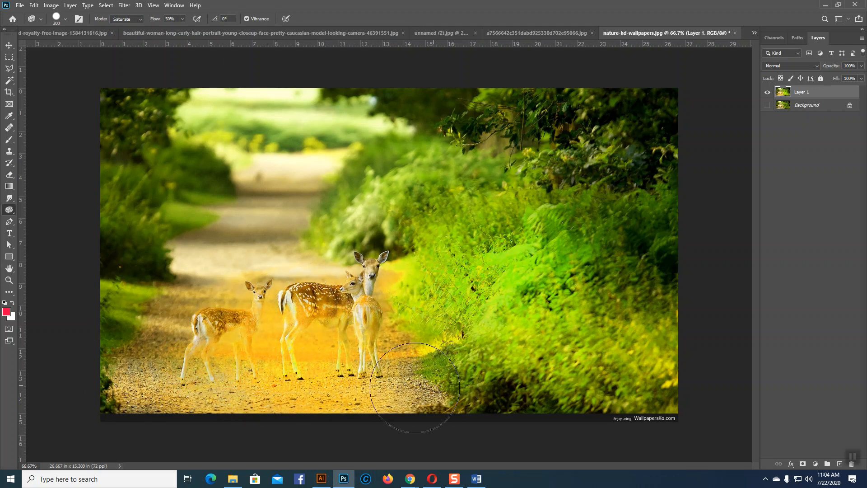
Step: Switch to the bearded man's portrait and strongly saturate his face with the Sponge Tool
left_click(529, 34)
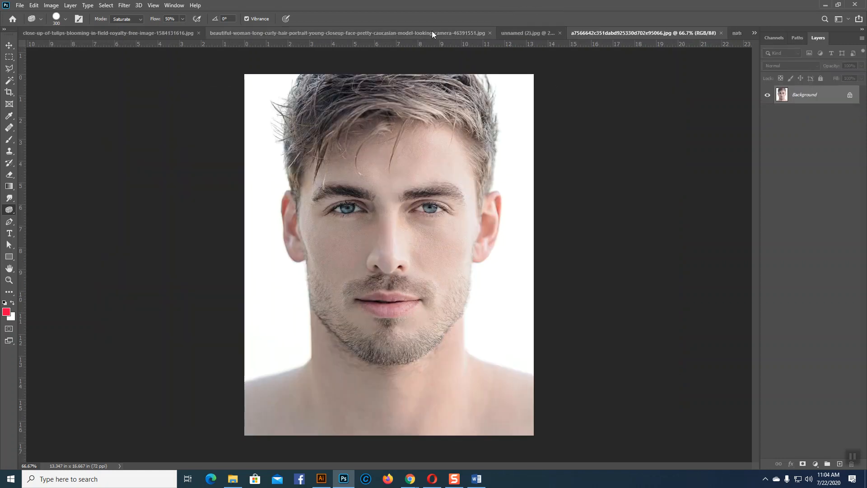
mouse_move(413, 288)
left_mouse_down()
mouse_move(390, 319)
mouse_move(372, 323)
mouse_move(342, 304)
mouse_move(322, 243)
mouse_move(356, 173)
mouse_move(422, 157)
mouse_move(452, 179)
mouse_move(461, 224)
mouse_move(433, 311)
mouse_move(414, 332)
mouse_move(365, 341)
mouse_move(342, 325)
mouse_move(317, 279)
mouse_move(306, 222)
mouse_move(307, 205)
mouse_move(347, 157)
mouse_move(415, 184)
left_mouse_up()
mouse_move(330, 348)
left_mouse_down()
mouse_move(254, 408)
mouse_move(249, 426)
mouse_move(556, 412)
mouse_move(471, 344)
mouse_move(451, 143)
mouse_move(400, 137)
mouse_move(364, 159)
mouse_move(345, 231)
mouse_move(342, 308)
mouse_move(366, 368)
mouse_move(442, 330)
mouse_move(463, 253)
mouse_move(453, 187)
mouse_move(377, 152)
mouse_move(336, 158)
mouse_move(319, 197)
mouse_move(333, 318)
mouse_move(438, 138)
mouse_move(412, 164)
mouse_move(395, 270)
mouse_move(385, 204)
mouse_move(375, 302)
mouse_move(354, 164)
mouse_move(314, 276)
mouse_move(311, 152)
mouse_move(320, 322)
mouse_move(350, 254)
mouse_move(363, 302)
mouse_move(450, 156)
mouse_move(445, 319)
left_mouse_up()
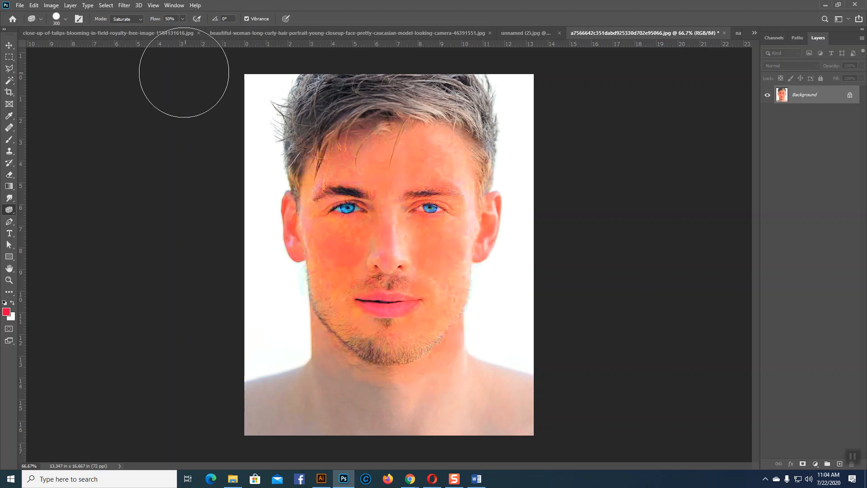
Step: Set the Sponge Tool to Desaturate mode and brush over the man's face to reduce its colour intensity
left_click(141, 19)
left_click(138, 27)
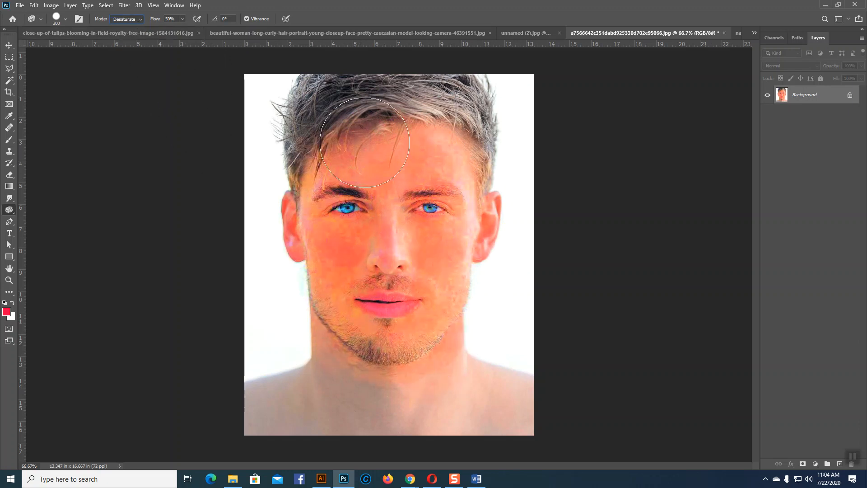
mouse_move(353, 172)
left_mouse_down()
mouse_move(344, 319)
mouse_move(446, 232)
mouse_move(379, 165)
mouse_move(375, 337)
mouse_move(429, 357)
mouse_move(389, 253)
mouse_move(369, 293)
left_mouse_up()
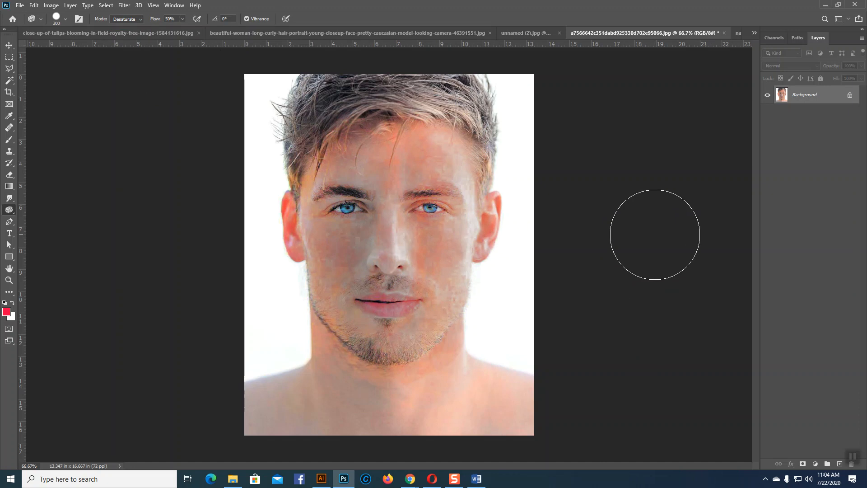
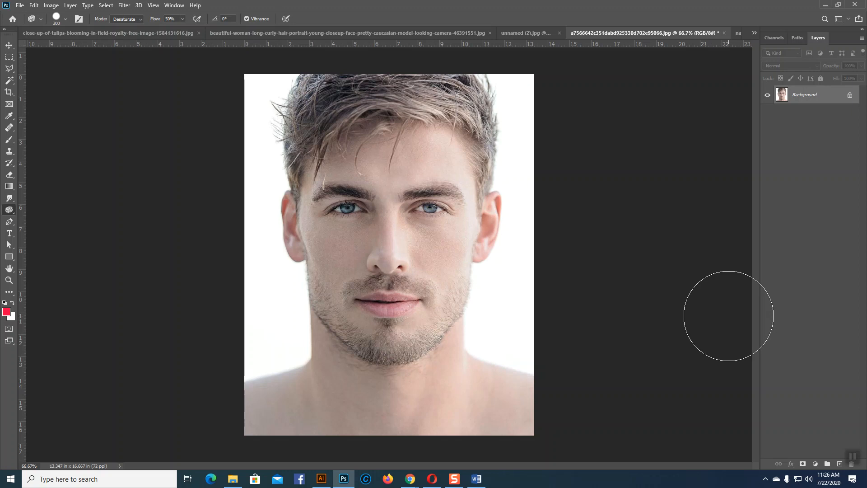
Step: Activate the Move Tool and compare the two male portraits and the curly-haired woman's portrait
left_click(9, 45)
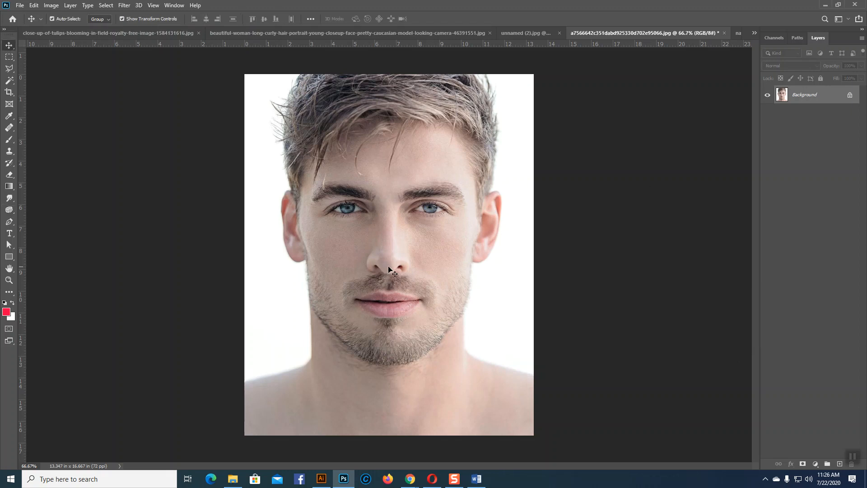
left_click(538, 35)
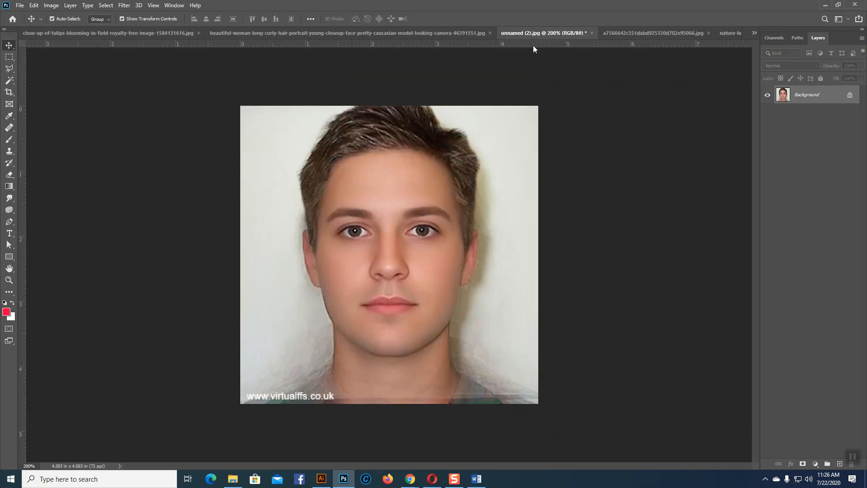
left_click(441, 34)
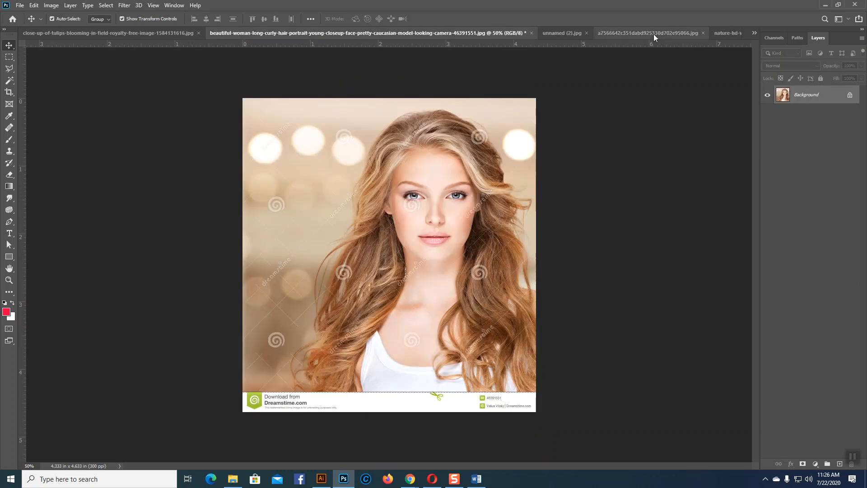
left_click(653, 34)
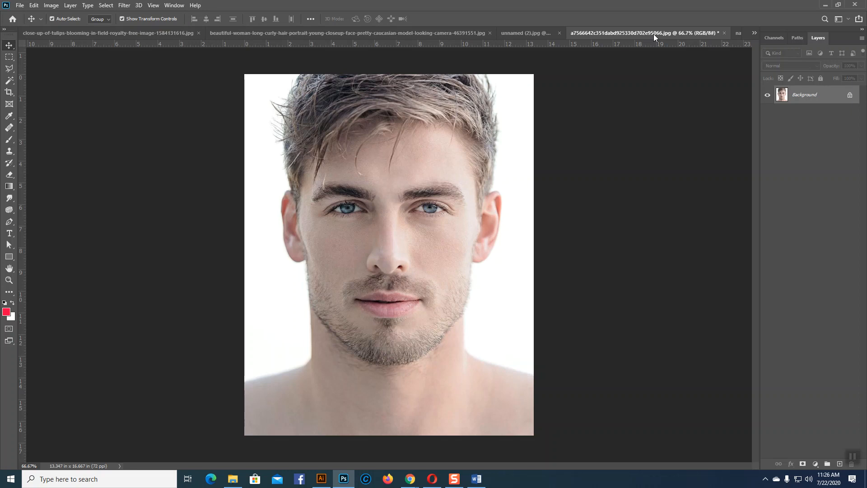
left_click(522, 33)
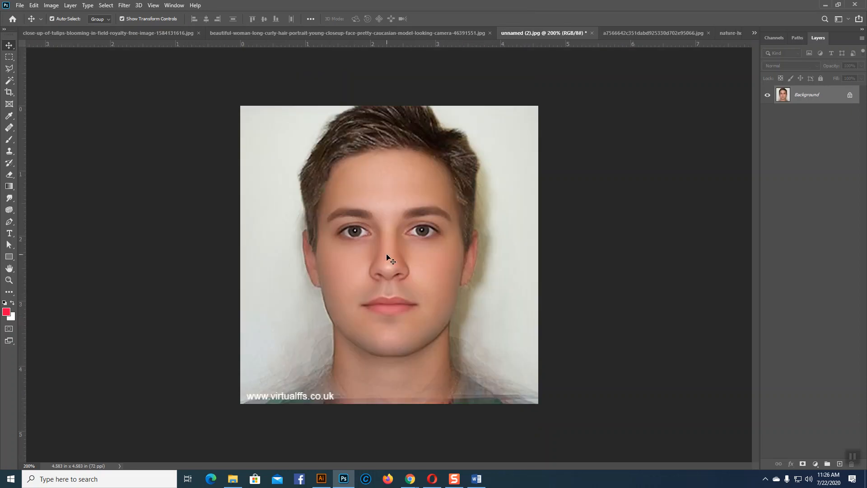
left_click(611, 34)
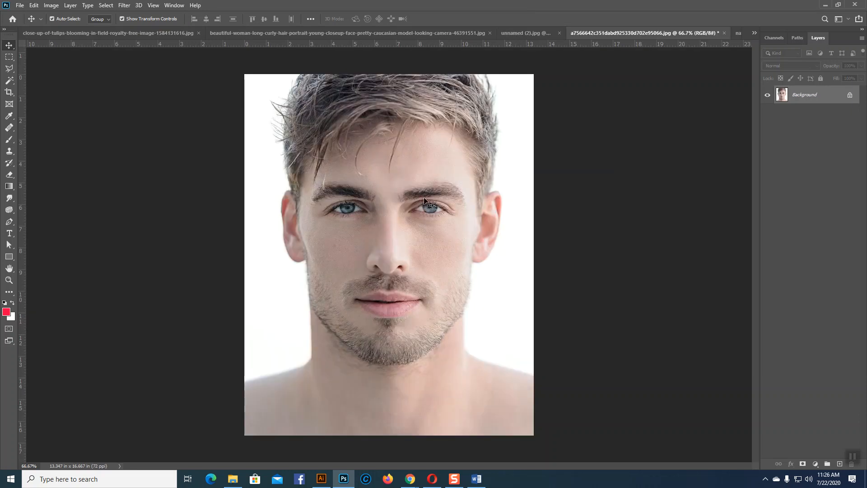
left_click(437, 32)
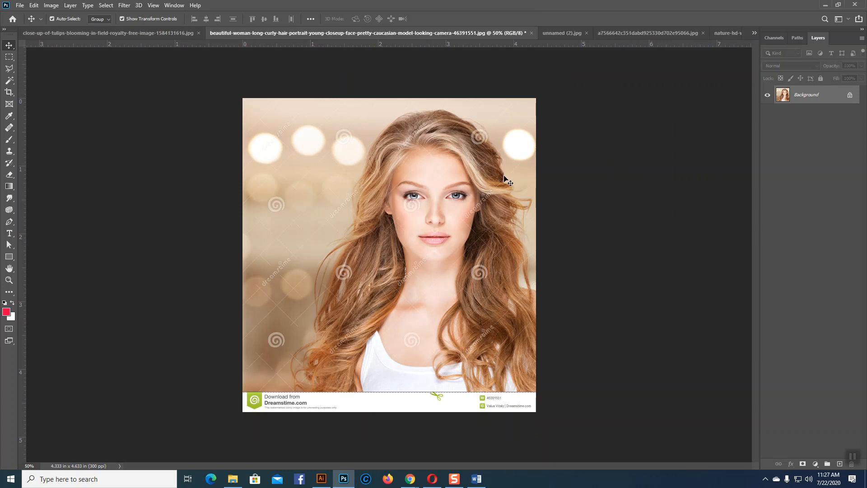
left_click(562, 33)
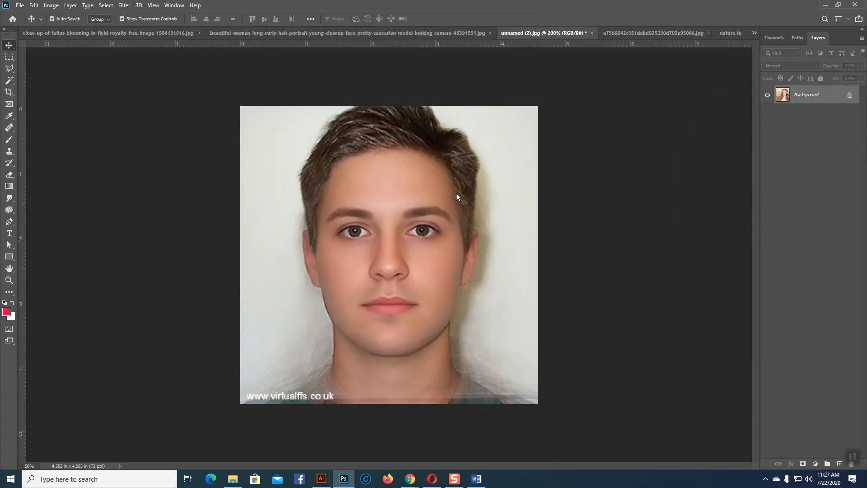
left_click(637, 34)
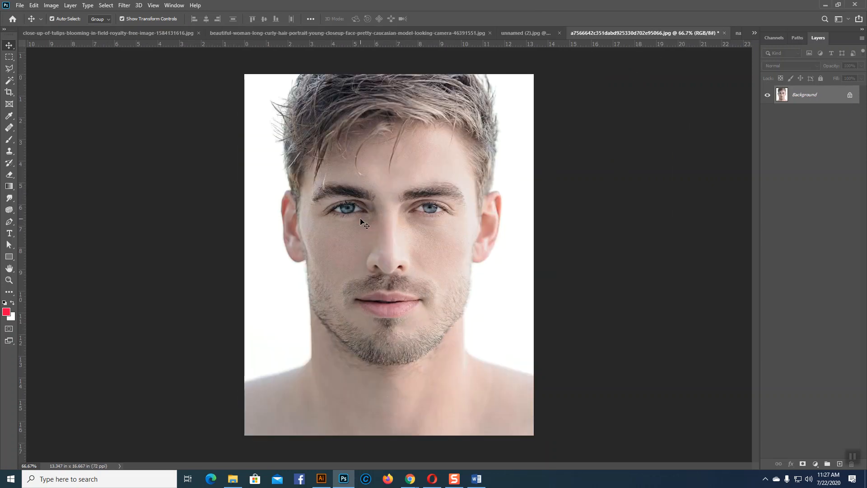
Step: Close the tulip field image and the blue-sky yellow flowers image without saving them
left_click(151, 32)
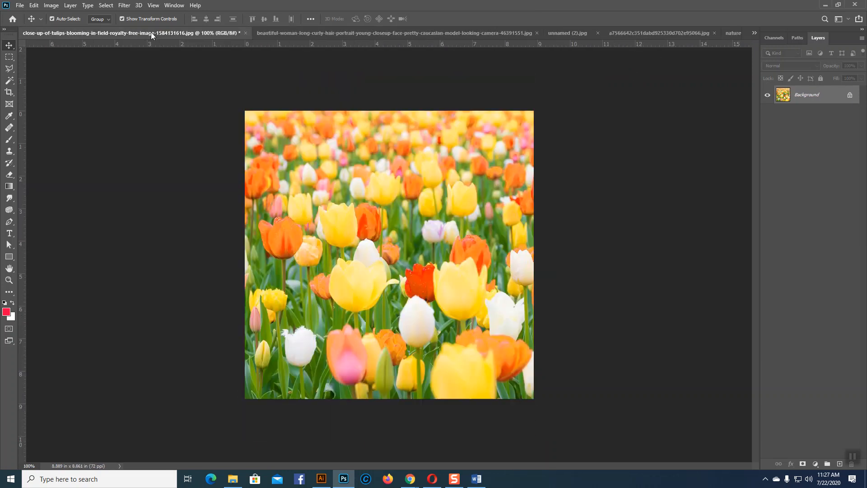
left_click(245, 33)
left_click(429, 178)
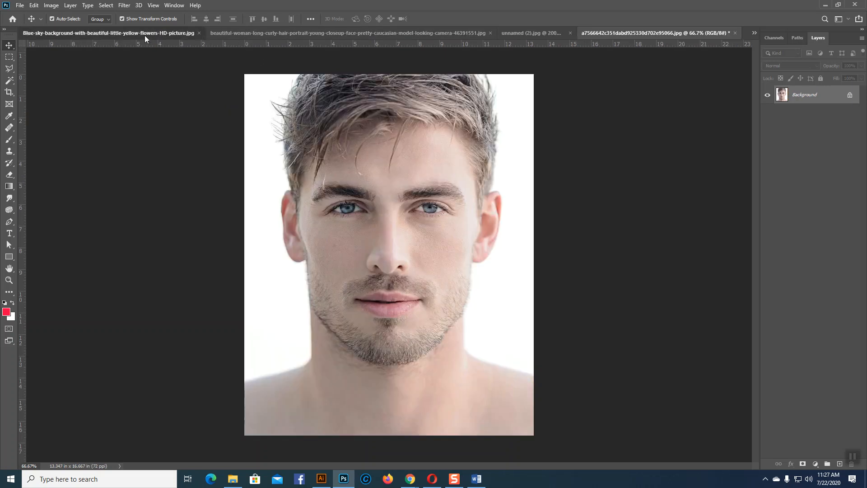
left_click(144, 36)
left_click(246, 33)
left_click(429, 178)
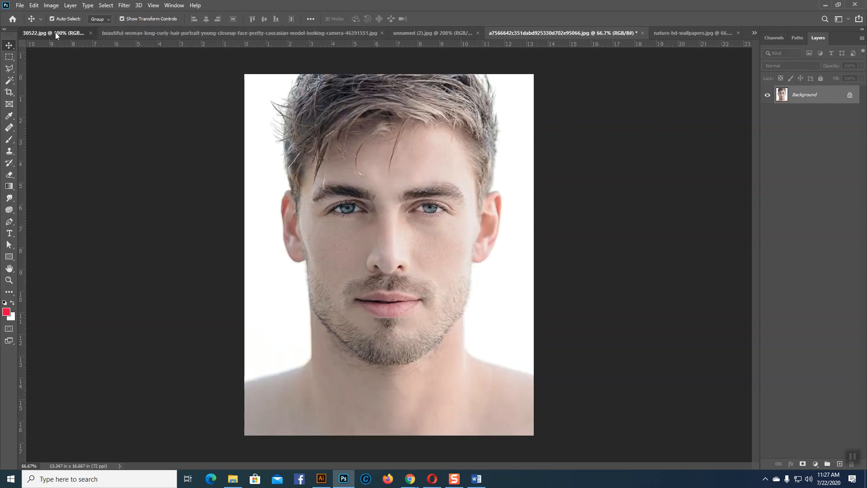
Step: Review the apple photo, the dark-haired woman's portrait, unnamed (2).jpg and the curly-haired woman's portrait
left_click(55, 31)
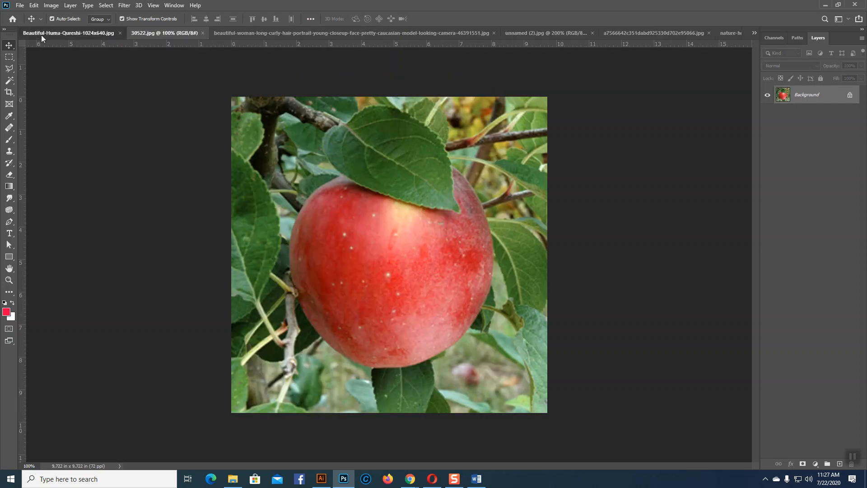
left_click(42, 34)
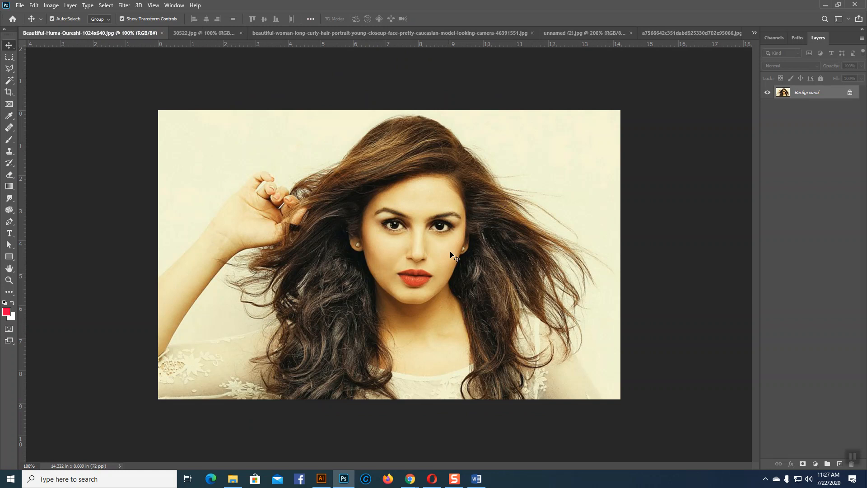
left_click(578, 34)
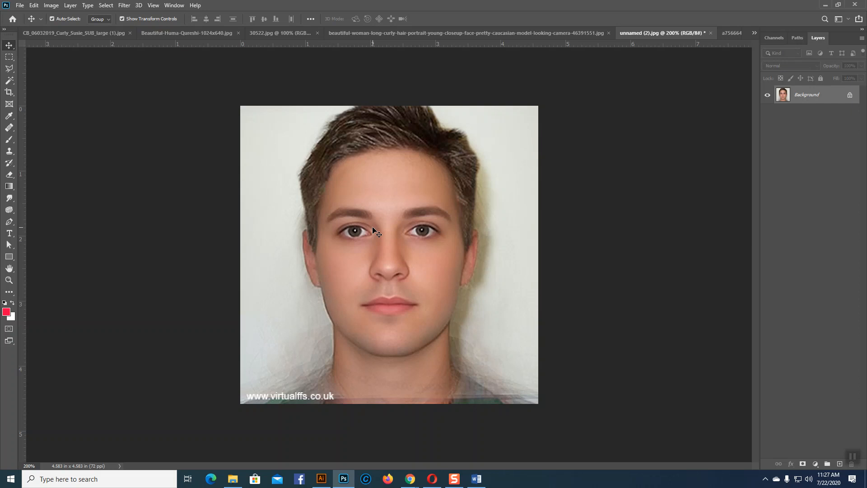
left_click(451, 34)
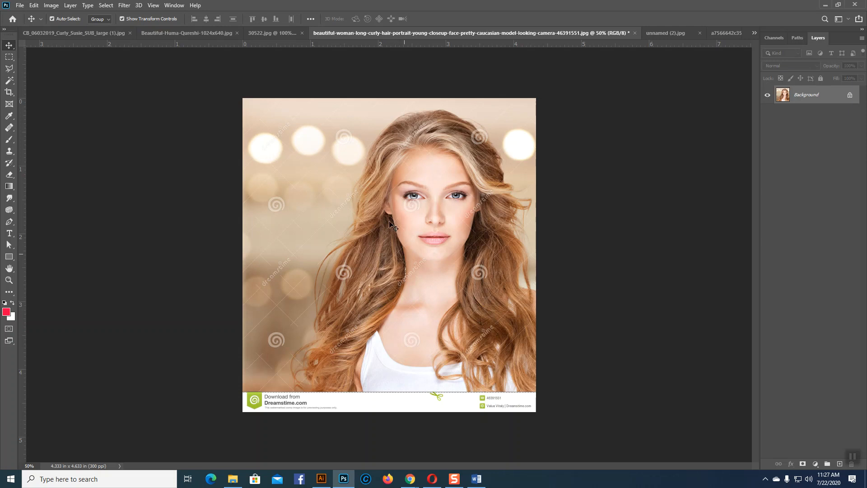
Step: Open the blonde woman's portrait 7952410c69ddf5fffd2d977ce6756a5f from the Images folder on the Desktop
left_click(19, 6)
left_click(26, 24)
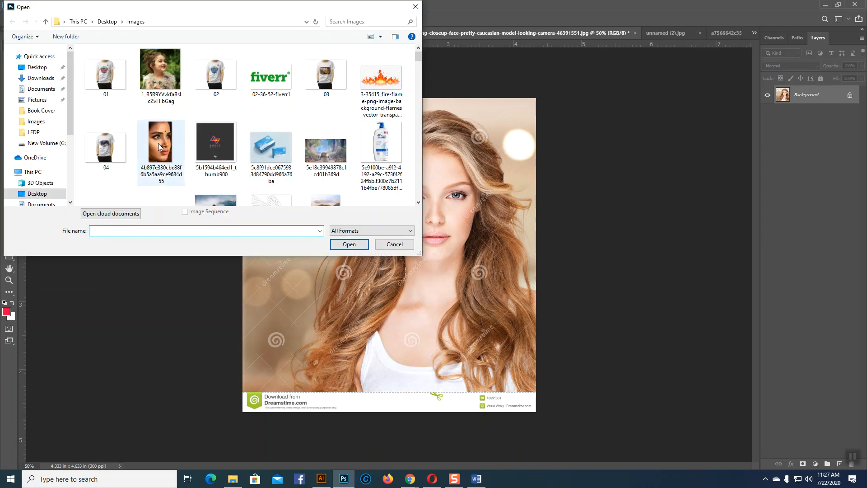
left_click(163, 76)
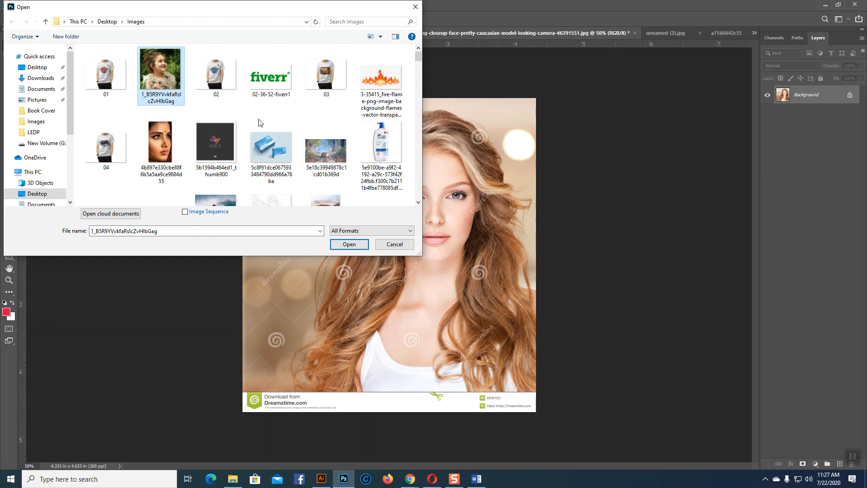
scroll(261, 123, "down", 10)
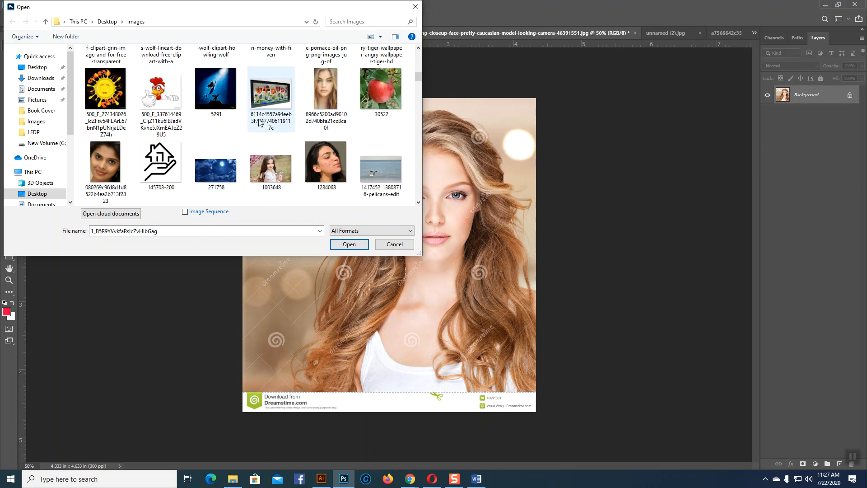
scroll(260, 122, "down", 2)
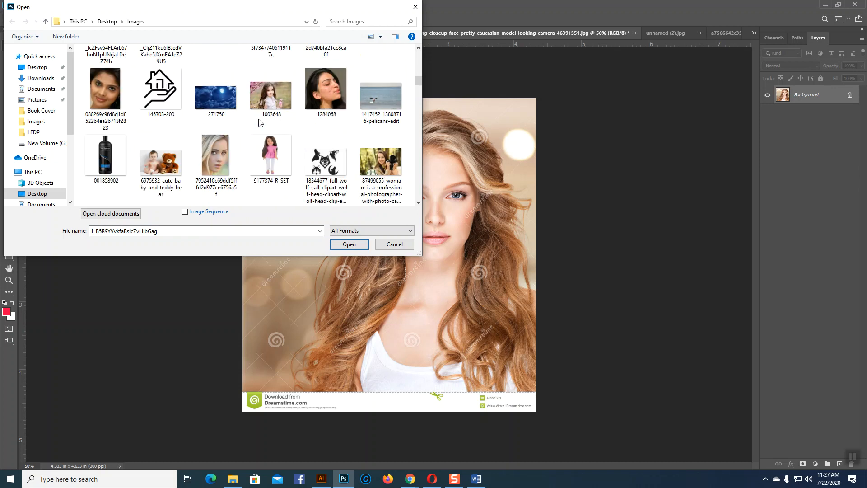
scroll(261, 122, "down", 2)
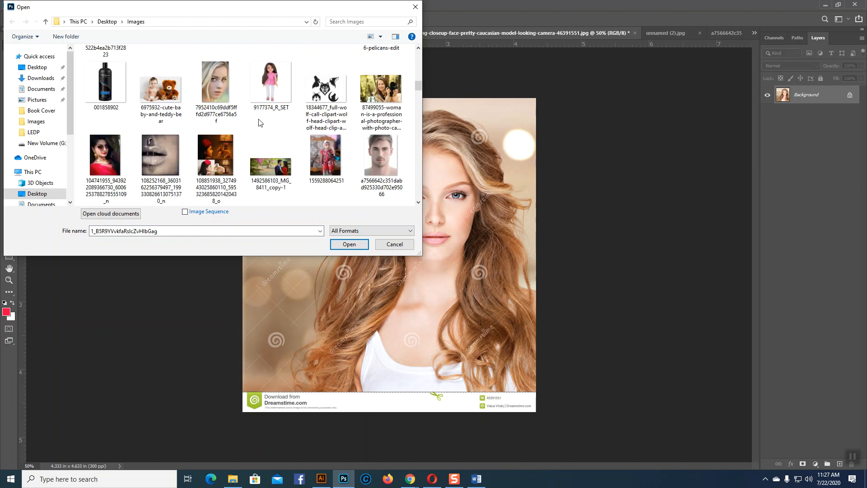
left_click(222, 85)
left_click(339, 244)
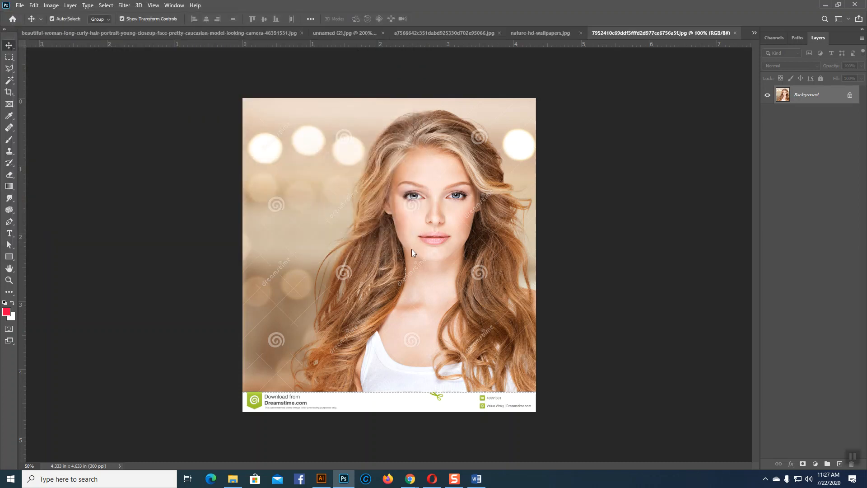
Step: Compare the newly opened blonde portrait with the curly-haired woman's portrait
left_click(249, 34)
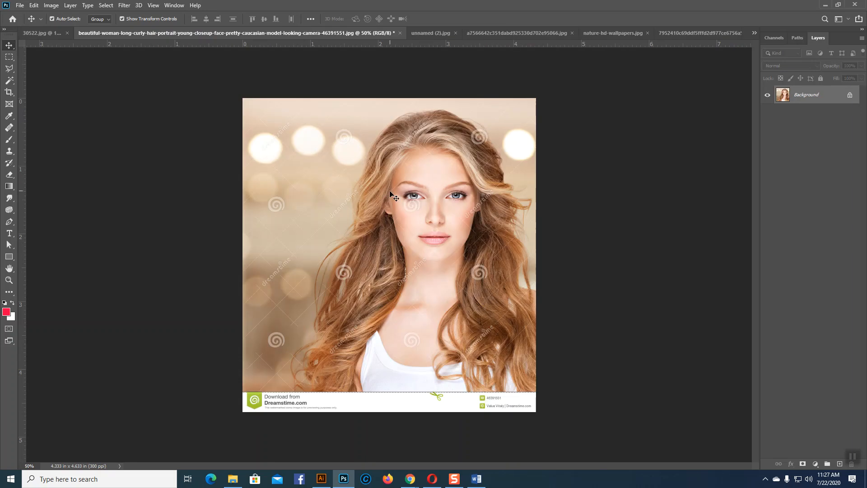
left_click(671, 33)
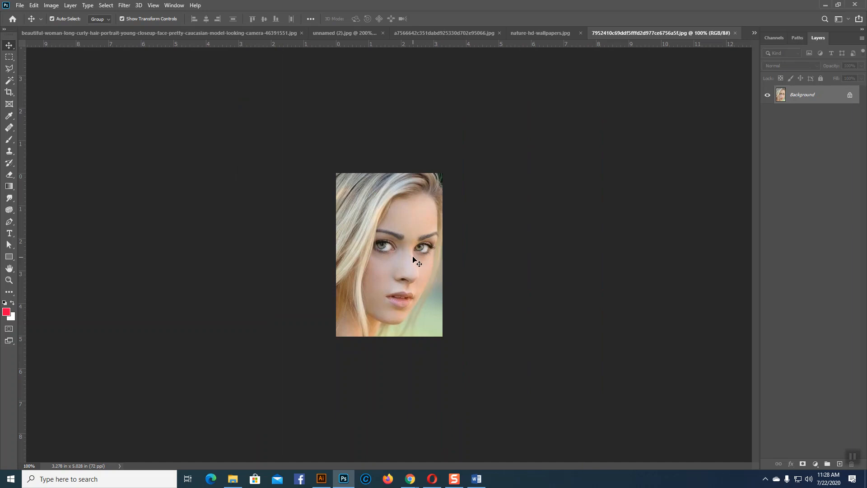
left_click(221, 30)
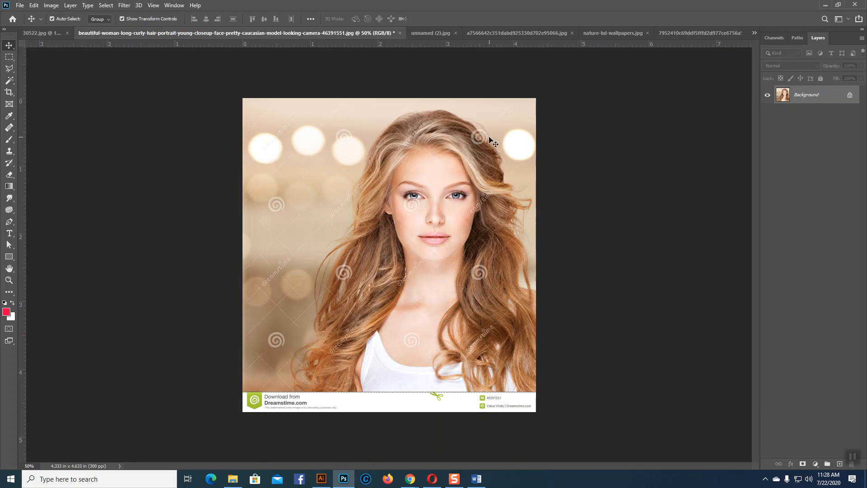
Step: Close the deer image nature-hd-wallpapers.jpg without saving its changes
left_click(590, 34)
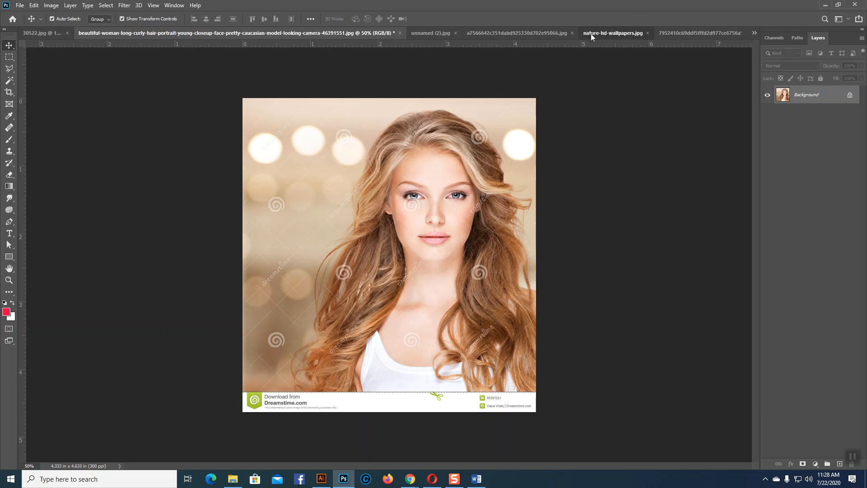
left_click(647, 33)
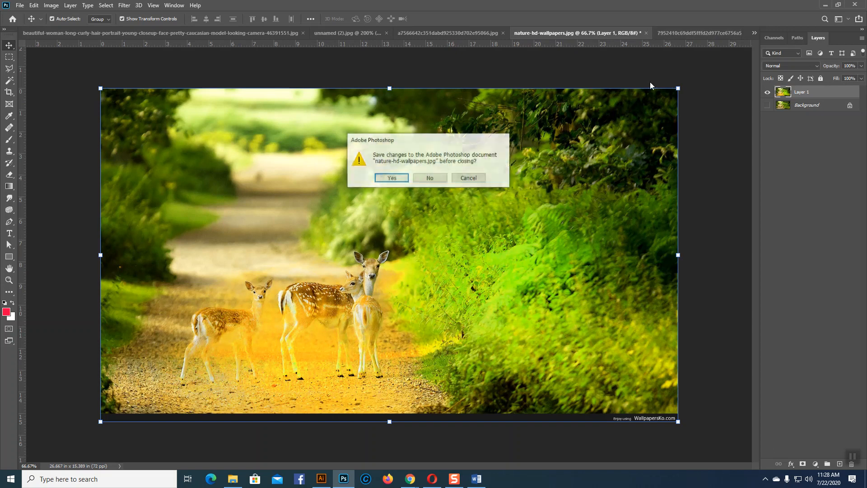
left_click(428, 177)
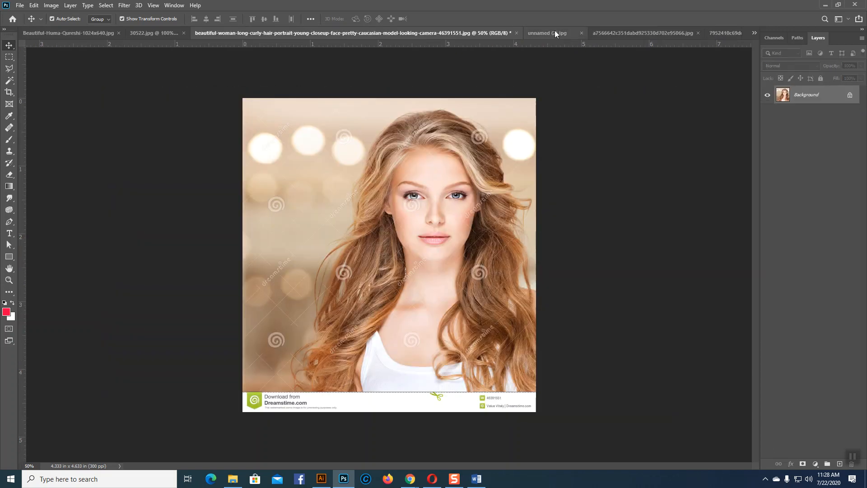
Step: Review the bearded man's portrait, the curly-haired woman's portrait and unnamed (2).jpg
left_click(641, 32)
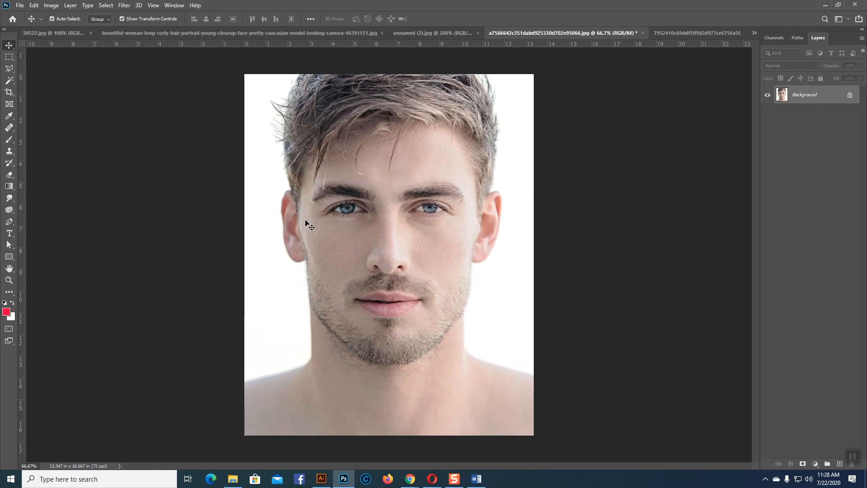
left_click(331, 34)
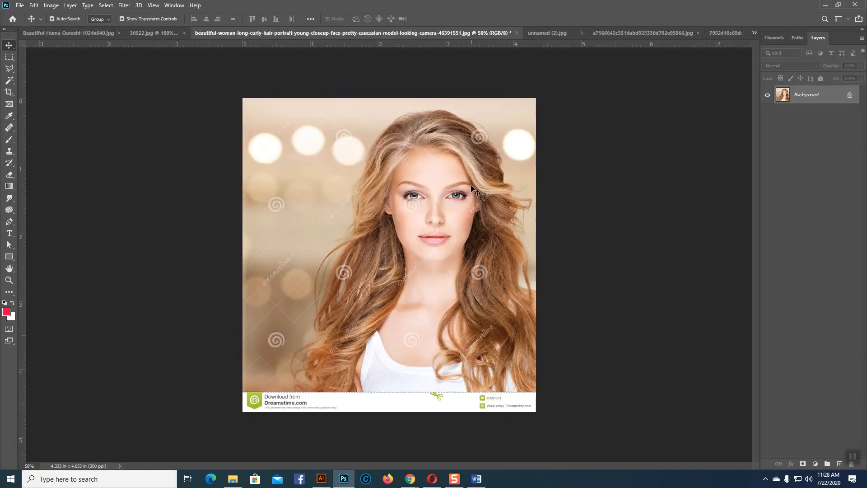
left_click(540, 33)
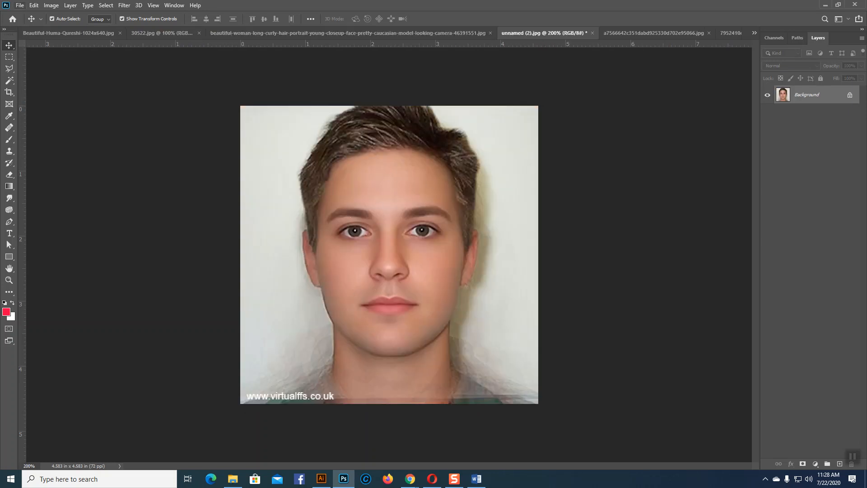
Step: Open the portraits images and h6s8ofvn5l011 together from the Images folder on the Desktop
left_click(20, 5)
left_click(28, 23)
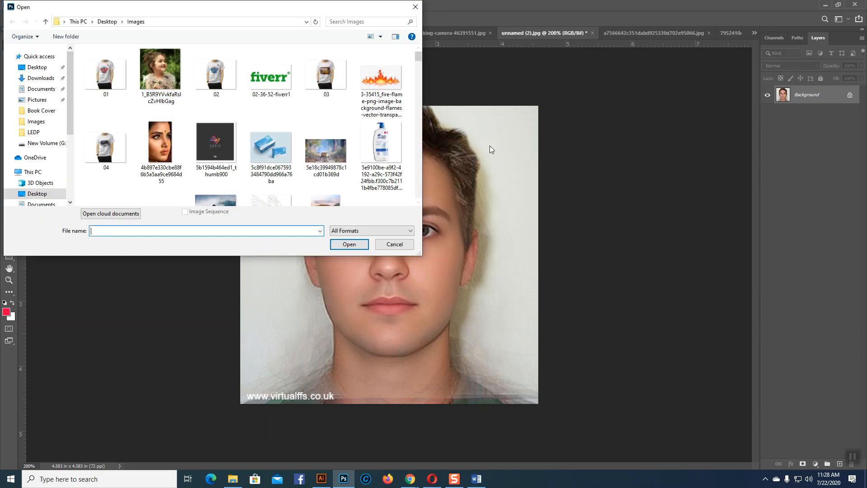
left_click_drag(418, 57, 418, 167)
left_click(317, 81)
mouse_move(419, 170)
left_mouse_down()
mouse_move(420, 150)
mouse_move(418, 160)
left_mouse_up()
left_click(110, 159, "ctrl")
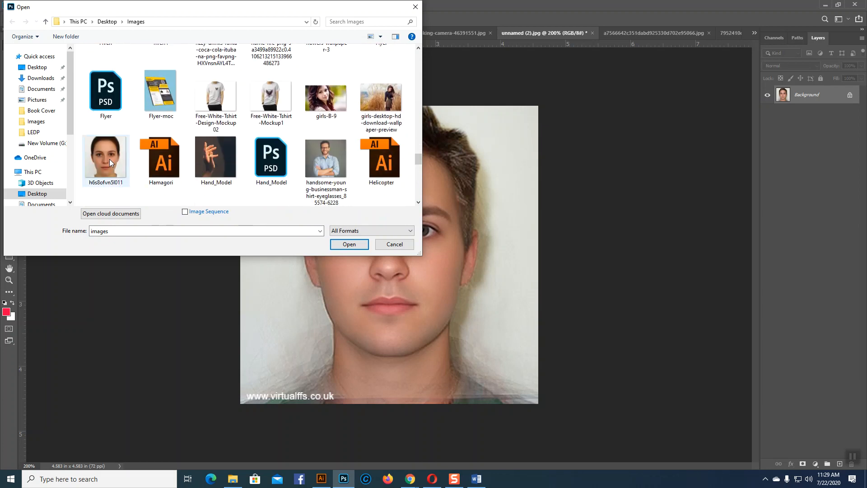
left_click(347, 243)
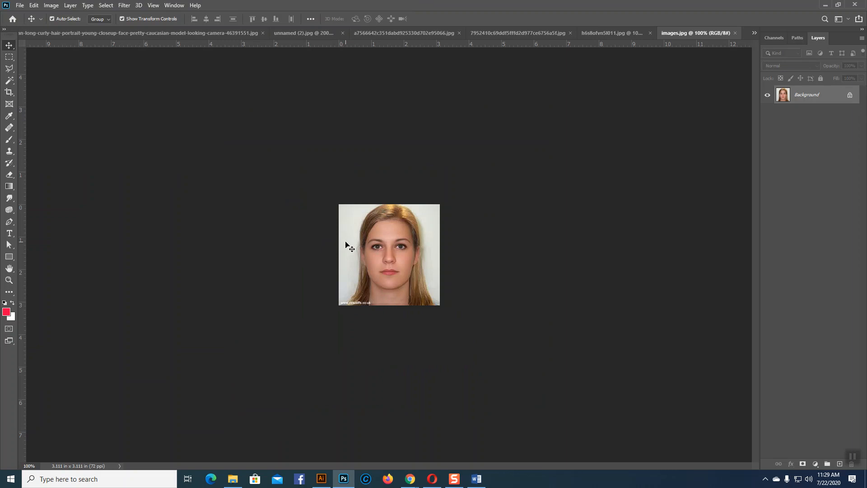
Step: Reorder the open documents so unnamed (2).jpg comes directly after the bearded man's portrait
left_click(431, 35)
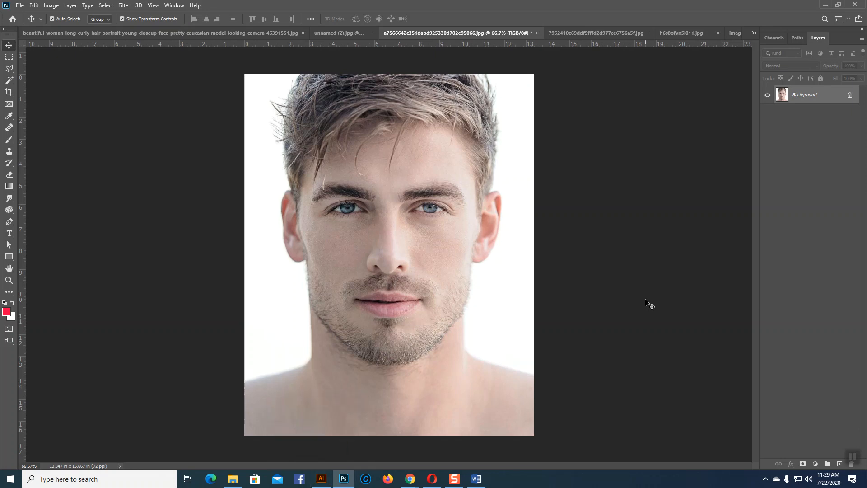
left_click(331, 33)
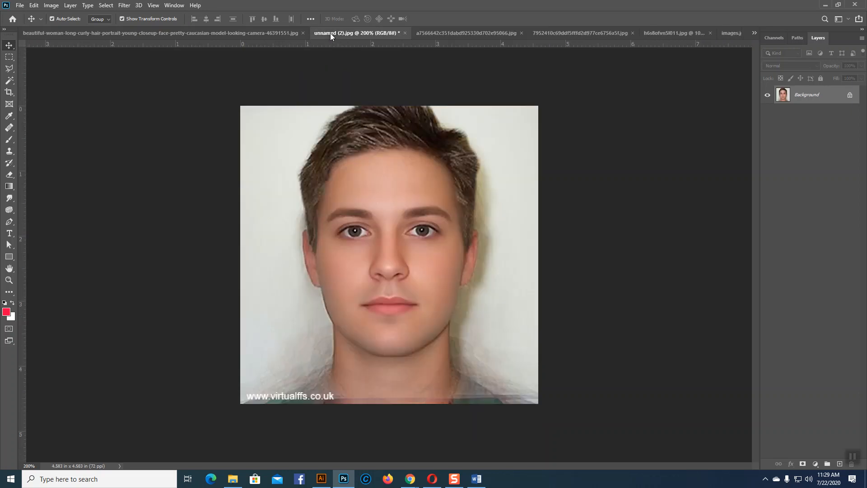
left_click_drag(329, 33, 510, 27)
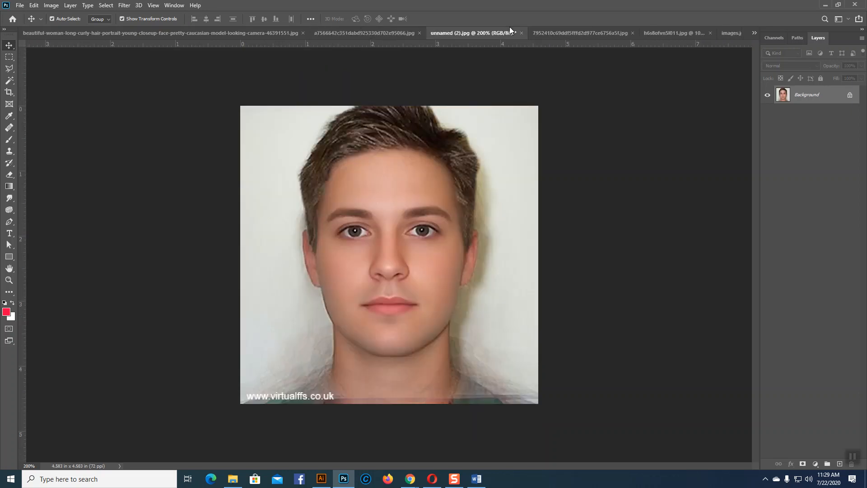
Step: Compare the bearded man's portrait with the curly-haired woman's portrait
left_click(341, 33)
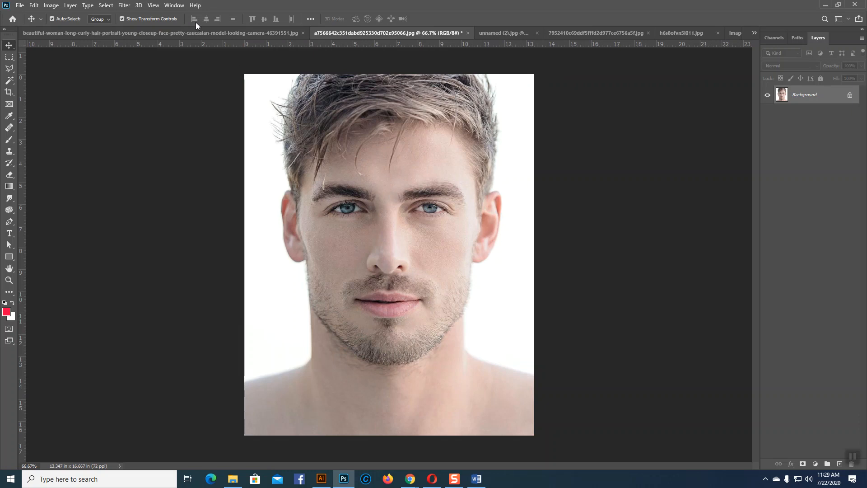
left_click(201, 36)
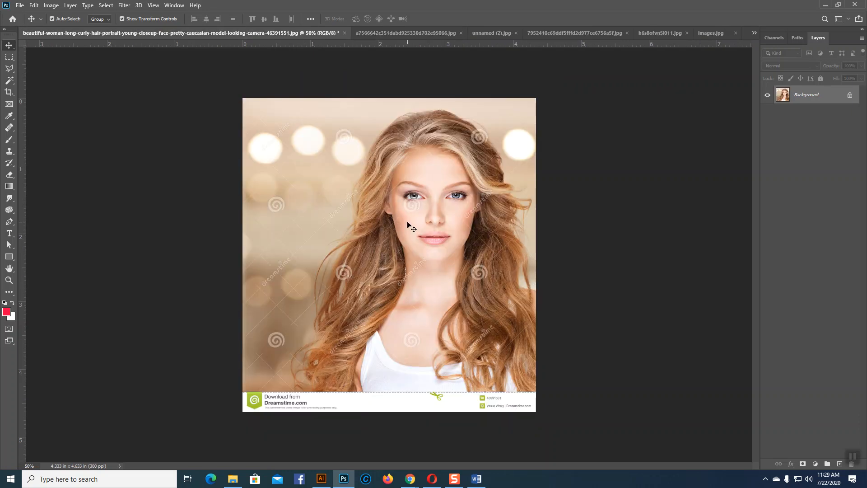
left_click(418, 34)
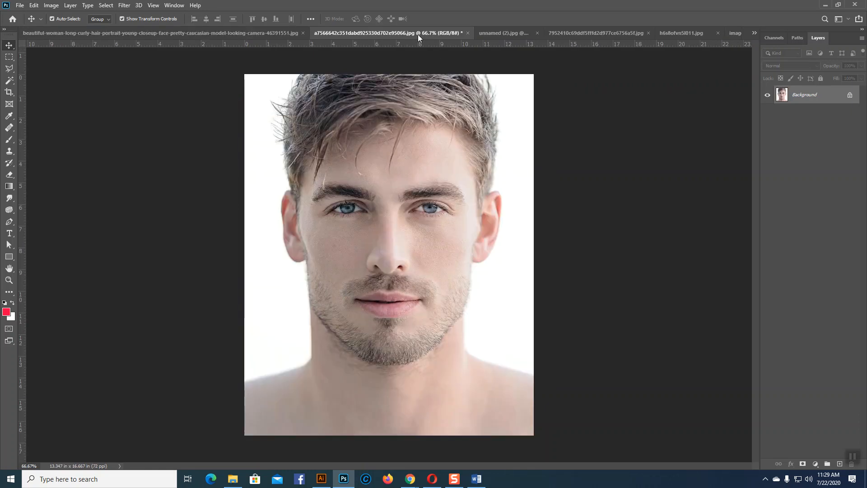
Step: Outline the bearded man's face with a freehand Lasso selection running from above the eyebrows around the cheeks to the chin
key("ctrl+plus")
key("ctrl+plus")
key("ctrl+minus")
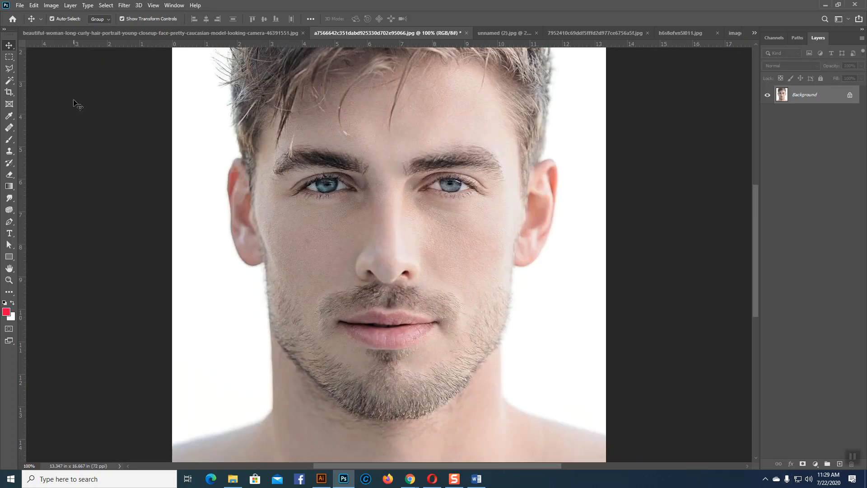
key("e")
left_click(9, 81)
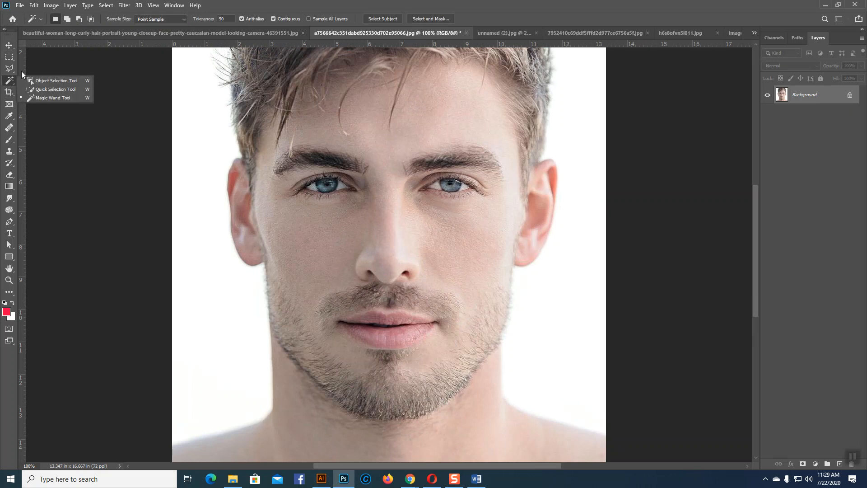
left_click(14, 67)
left_click(29, 68)
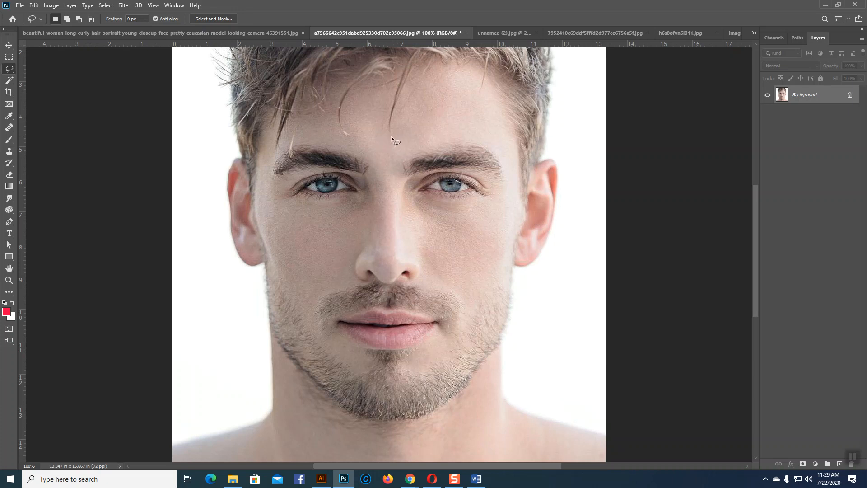
mouse_move(390, 136)
left_mouse_down()
mouse_move(483, 132)
mouse_move(507, 158)
mouse_move(514, 208)
mouse_move(489, 308)
mouse_move(468, 344)
mouse_move(457, 361)
mouse_move(404, 378)
mouse_move(322, 361)
mouse_move(282, 305)
mouse_move(266, 246)
mouse_move(261, 178)
mouse_move(271, 144)
mouse_move(339, 127)
mouse_move(390, 136)
left_mouse_up()
Step: Copy the selected face of the bearded man and paste it into the curly-haired woman's portrait as a new layer
left_click(10, 46)
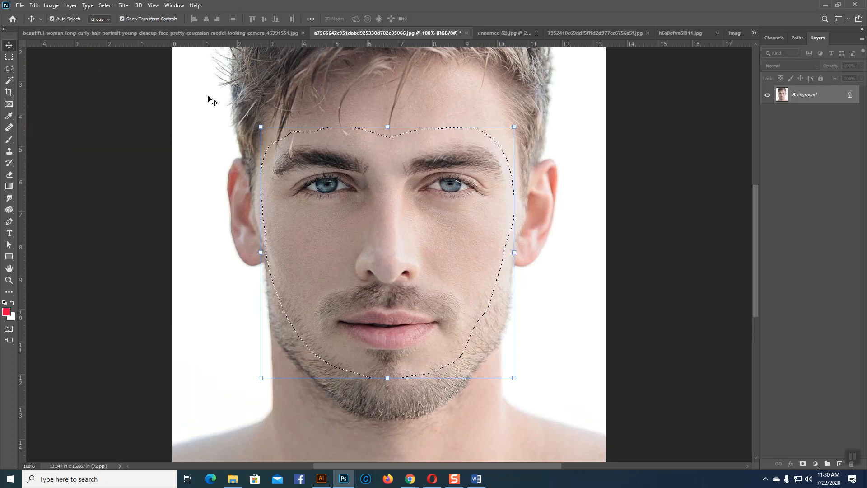
left_click(199, 33)
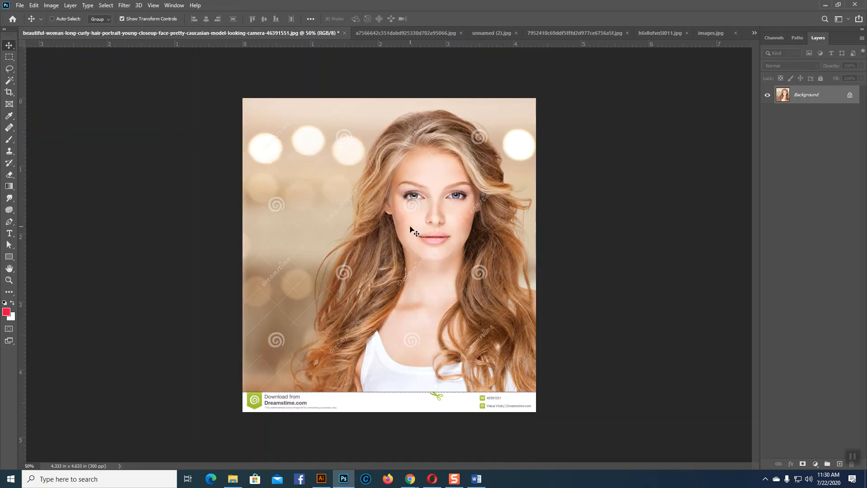
key("ctrl+v")
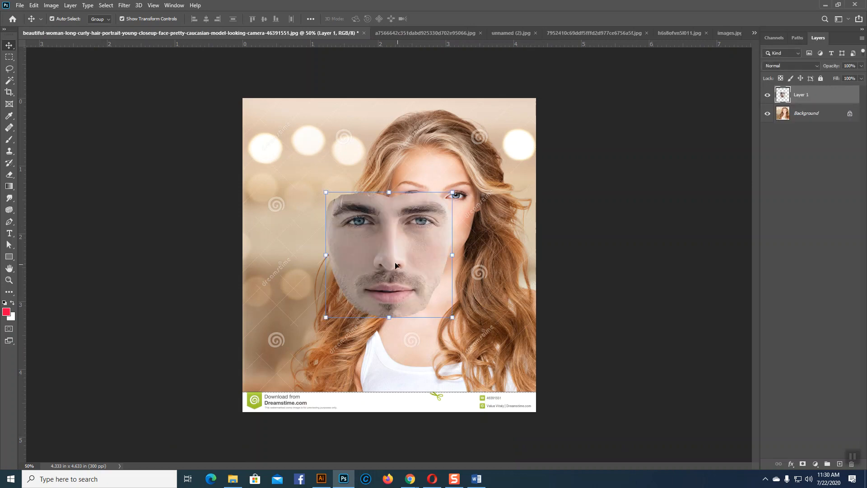
Step: Move the cut-out male face over the woman's face and lower Layer 1's opacity to 70%
left_click_drag(390, 250, 444, 271)
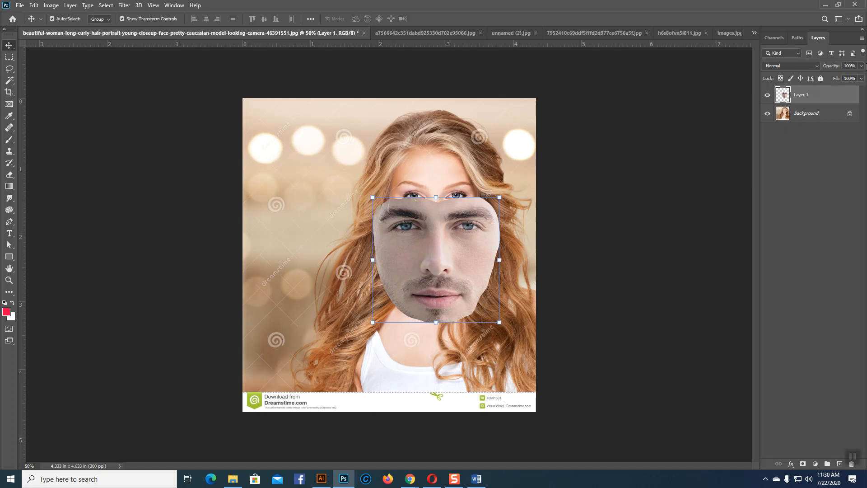
left_click(860, 67)
left_click_drag(861, 76, 847, 80)
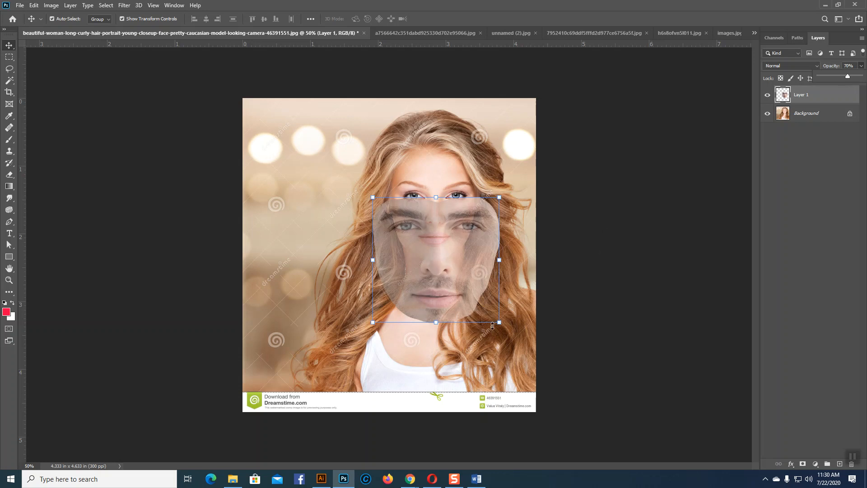
Step: Scale the male face down to about 59% and position it over the woman's eyes, nose and mouth
left_click_drag(498, 323, 438, 234)
key("ctrl+plus")
key("ctrl+plus")
key("ctrl+plus")
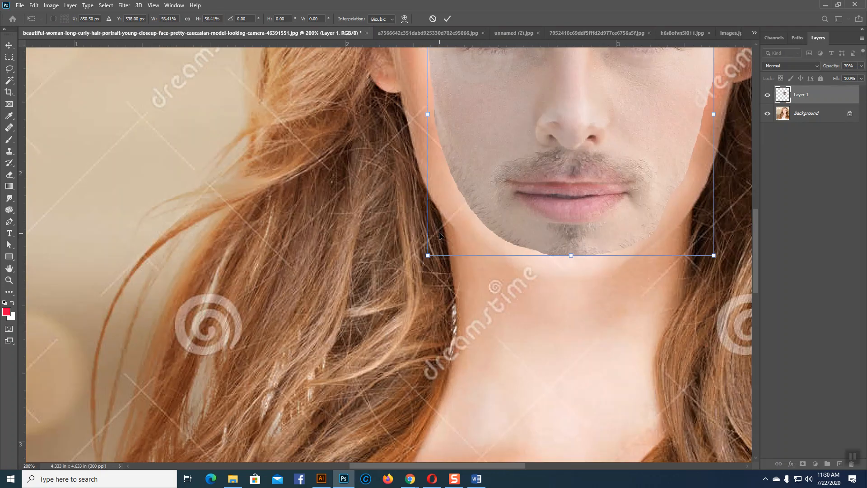
left_click_drag(536, 199, 304, 421)
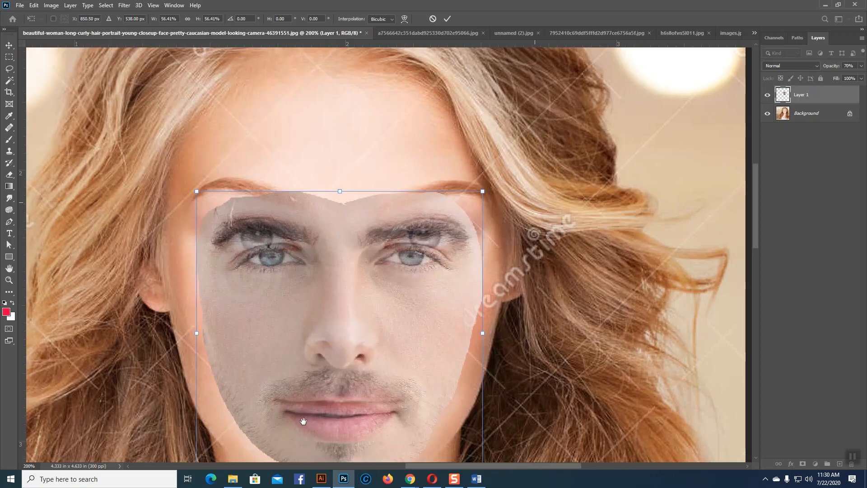
left_click_drag(482, 191, 491, 175)
left_click_drag(394, 255, 393, 242)
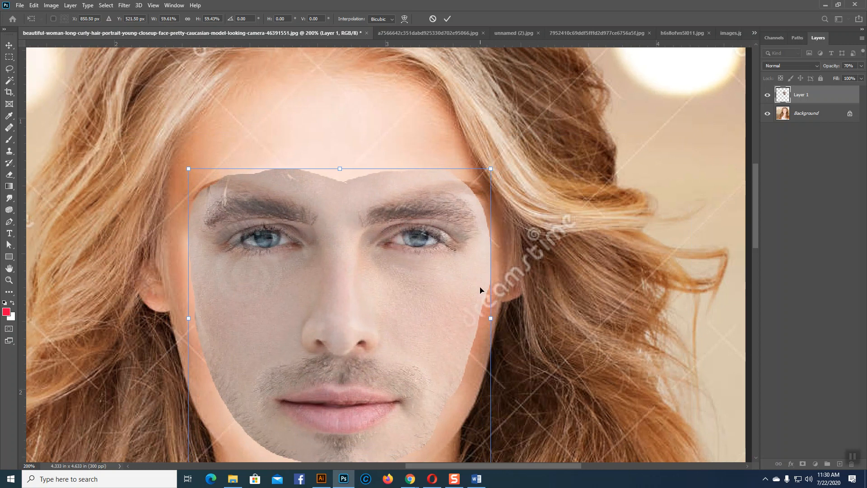
Step: Enlarge the male face to about 65% and realign its eyes with the woman's eyes
left_click_drag(493, 172, 503, 156)
left_click_drag(433, 251, 430, 259)
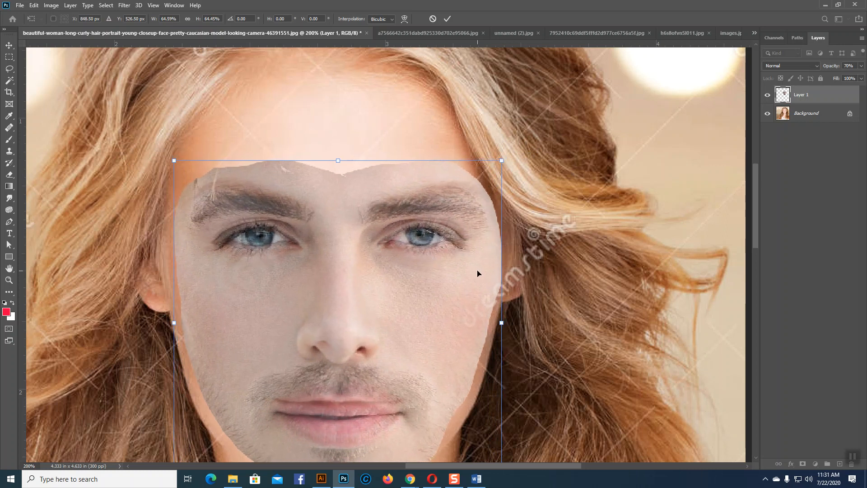
left_click_drag(503, 158, 504, 160)
left_click_drag(418, 284, 419, 279)
scroll(429, 315, "down", 3)
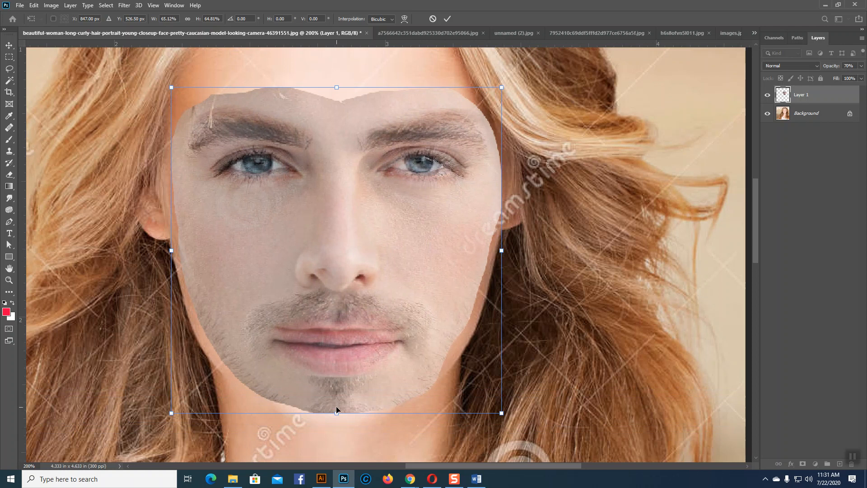
Step: Reshape the male face to about 62.6% width and 60.7% height to fit the woman's features, and apply the transform
mouse_move(336, 414)
left_mouse_down()
mouse_move(336, 384)
mouse_move(336, 397)
left_mouse_up()
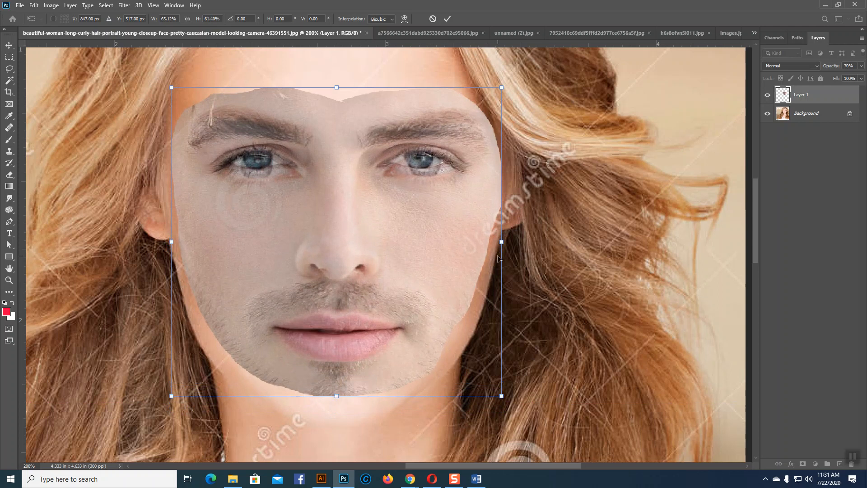
left_click_drag(337, 86, 335, 91)
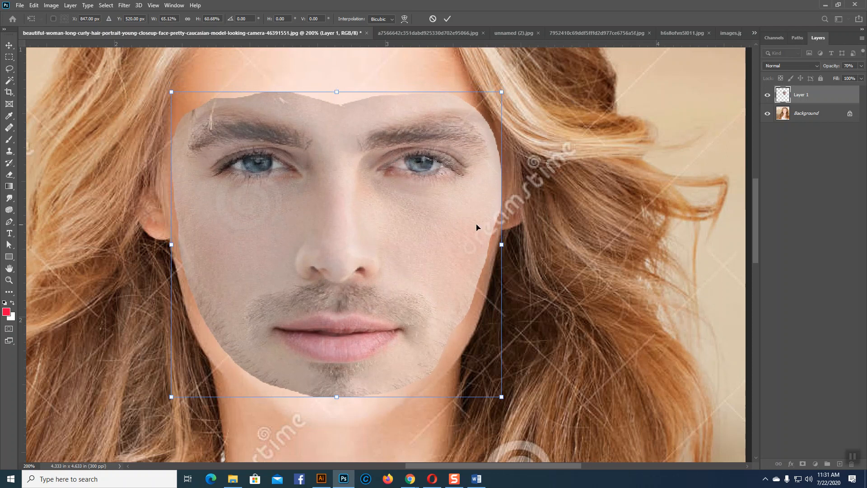
left_click_drag(500, 244, 492, 239)
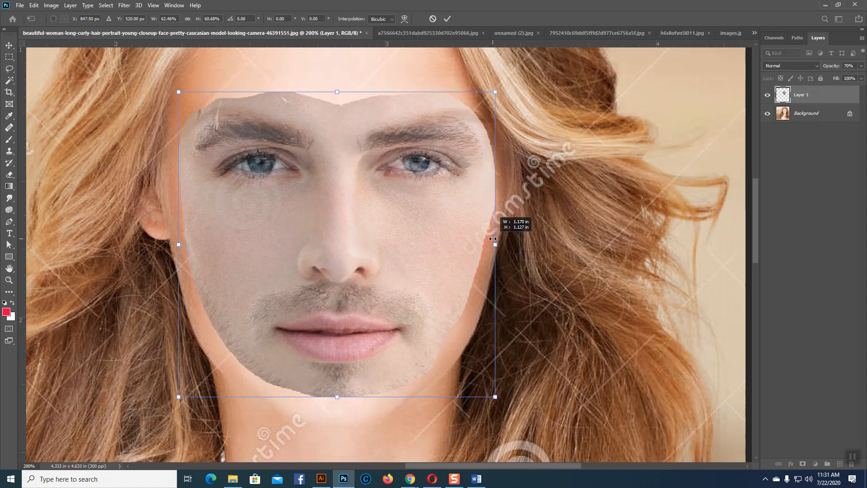
left_click_drag(181, 245, 183, 244)
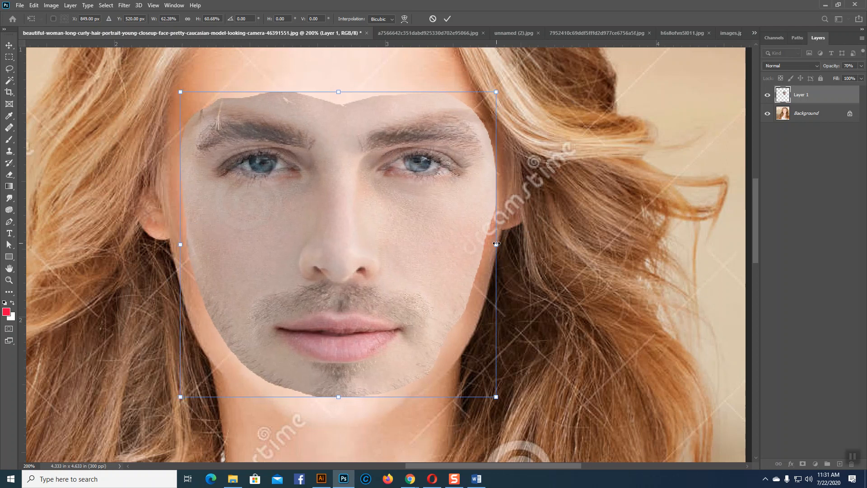
left_click_drag(497, 244, 499, 244)
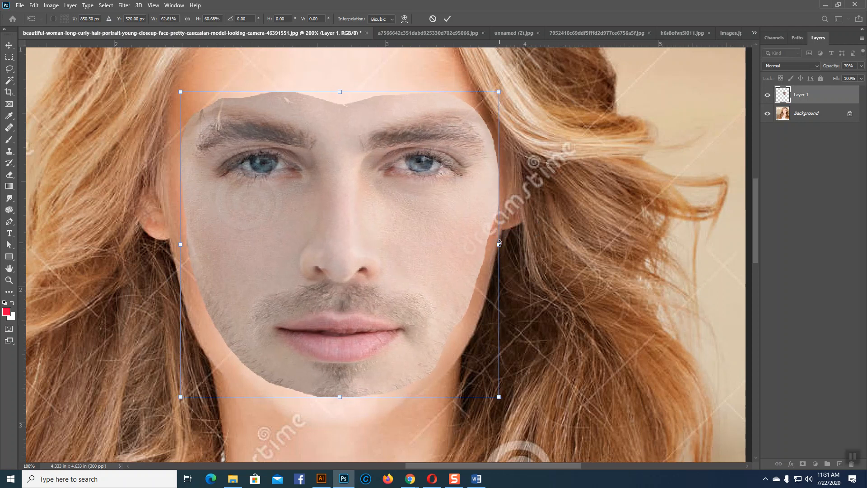
key("ctrl+minus")
key("ctrl+minus")
key("Return")
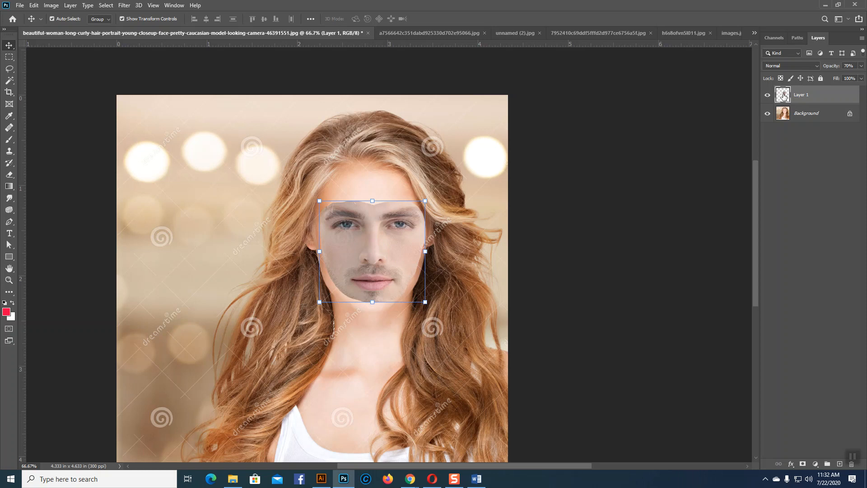
right_click(783, 95)
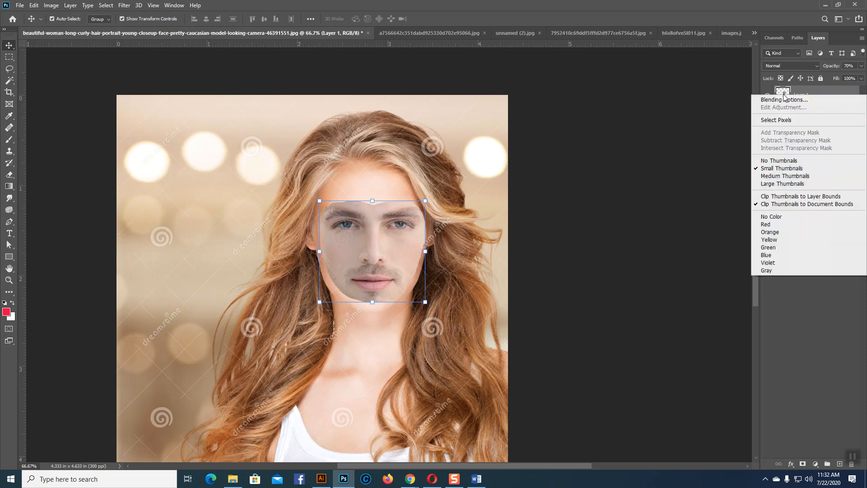
left_click(772, 120)
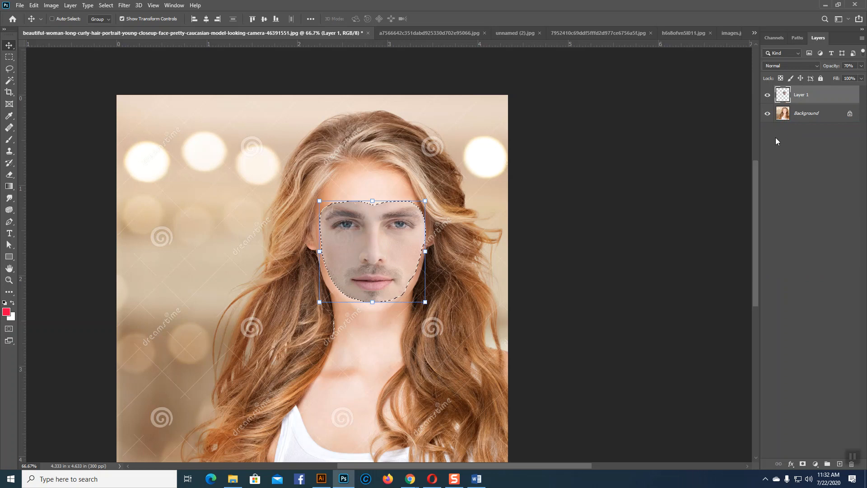
key("ctrl")
key("ctrl+d")
Step: Load the outline of Layer 1's male face as a selection and hide Layer 1
left_click(785, 95, "ctrl")
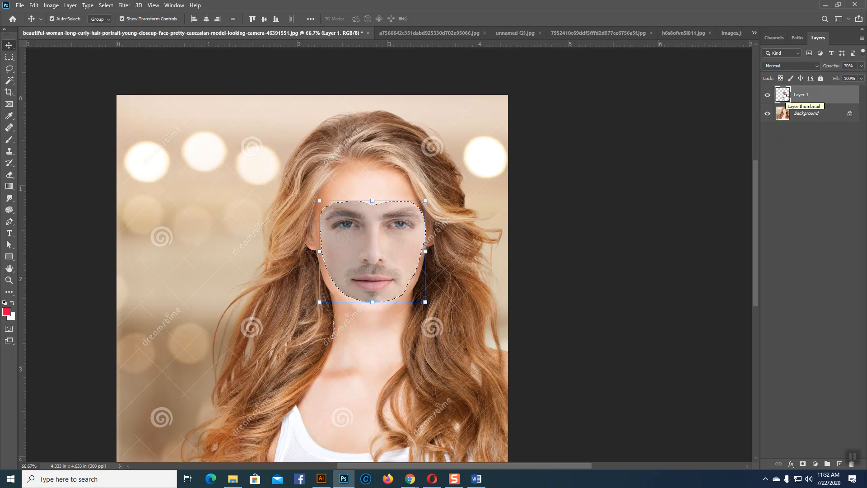
key("ctrl+plus")
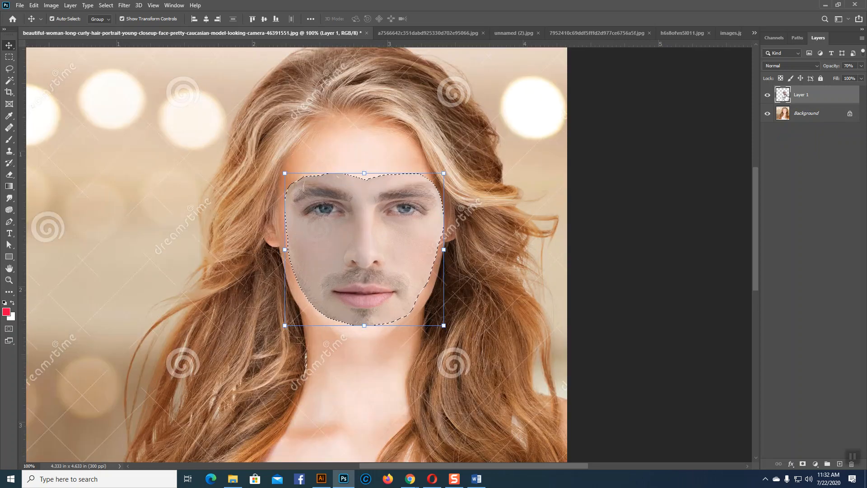
left_click(767, 95)
left_click(767, 96)
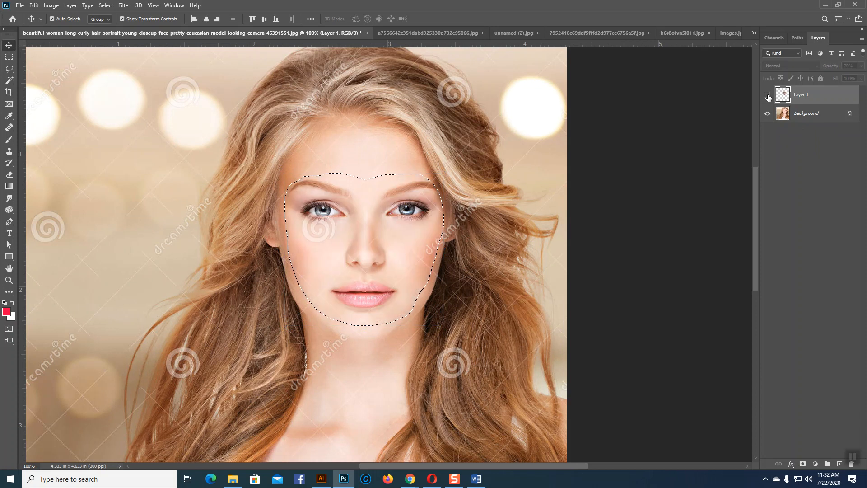
Step: Contract the face-shaped selection by 5 pixels
left_click(799, 113)
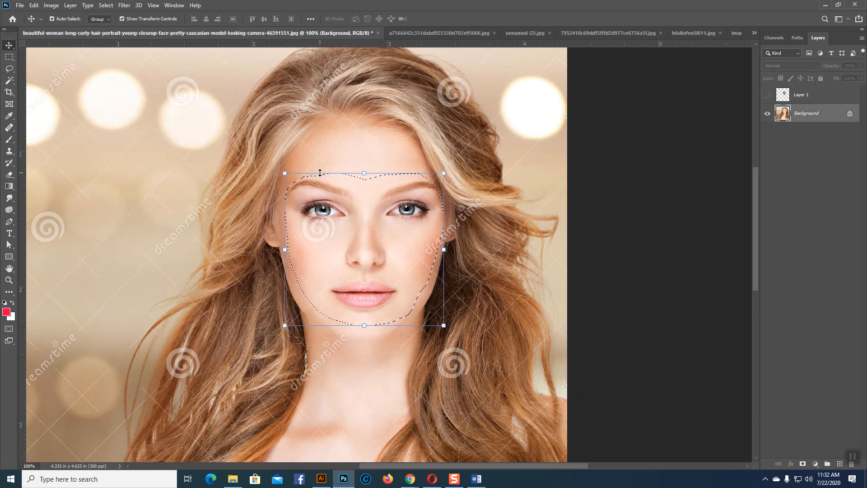
left_click(799, 94)
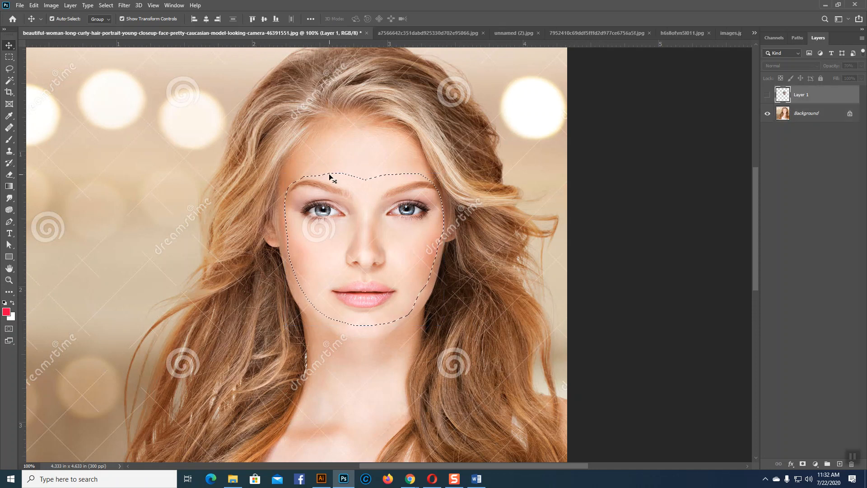
left_click(107, 6)
mouse_move(136, 134)
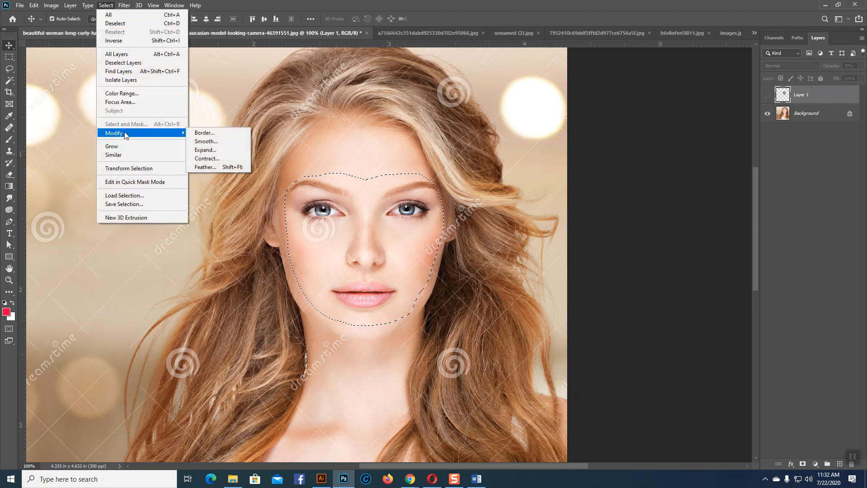
left_click(206, 159)
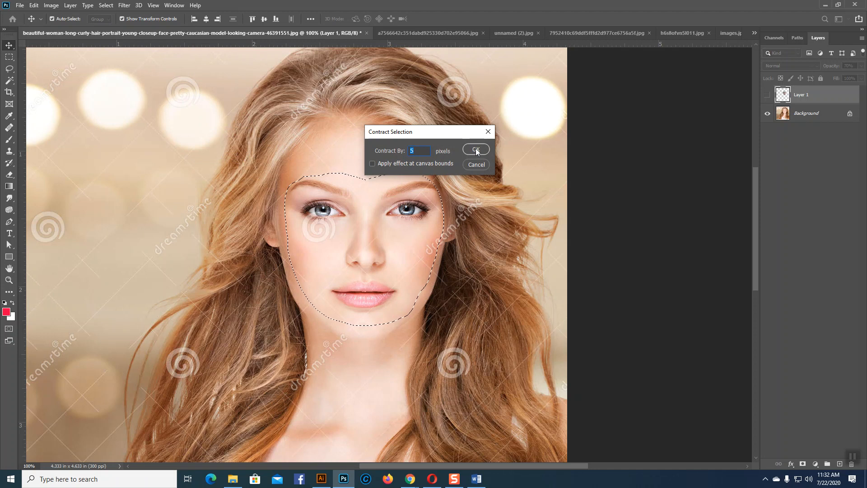
left_click(476, 148)
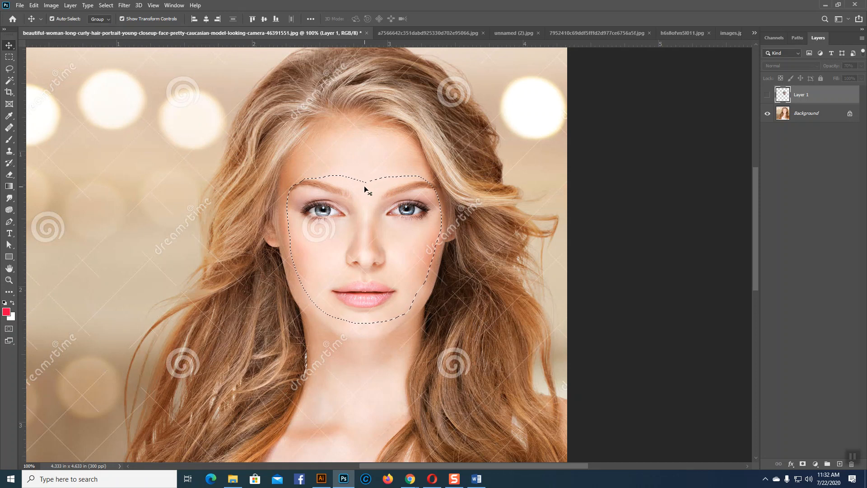
Step: Unlock the Background layer and delete the woman's face inside the selection
left_click(796, 115)
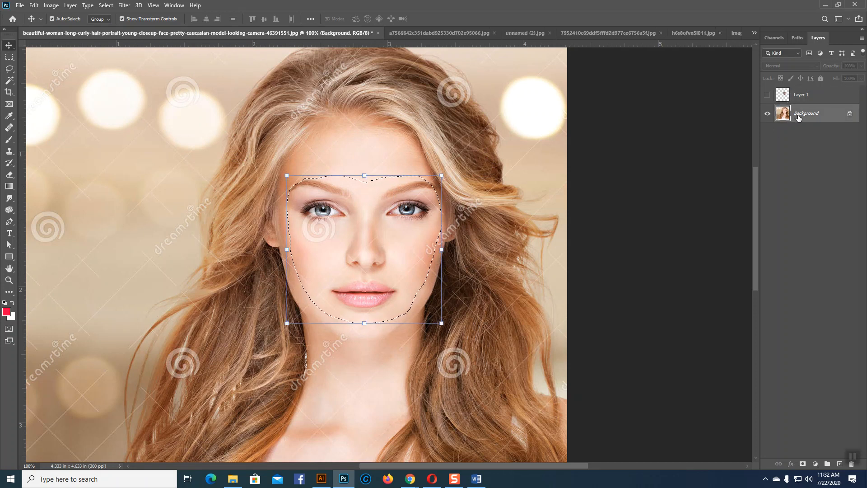
left_click(850, 114)
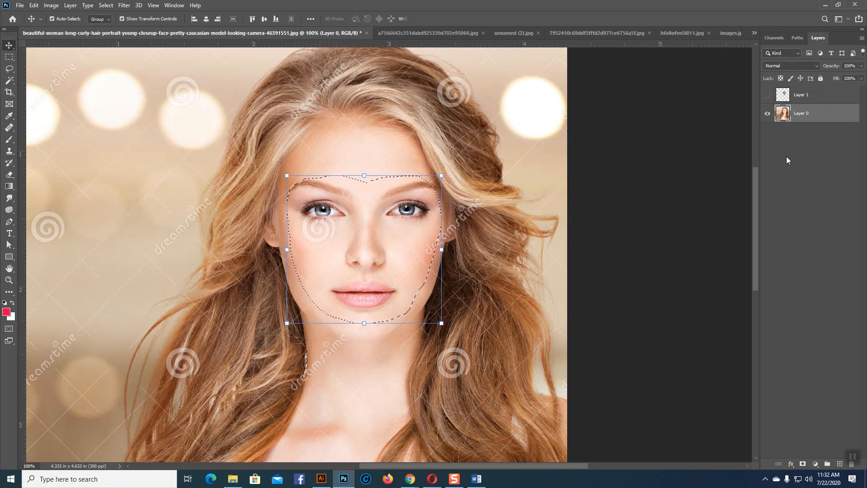
key("Delete")
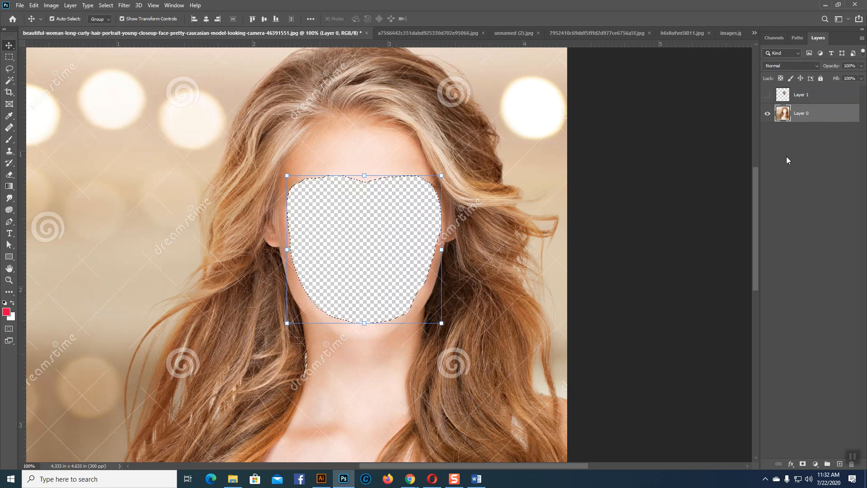
Step: Show Layer 1 again, clear the selection and set Layer 1's opacity to 100%
left_click(767, 95)
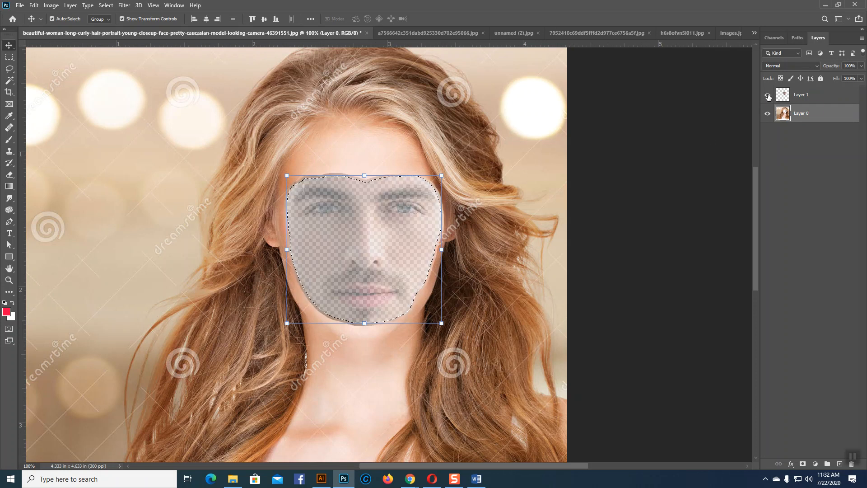
key("ctrl+d")
left_click(797, 95)
left_click(860, 66)
left_click_drag(848, 80, 860, 77)
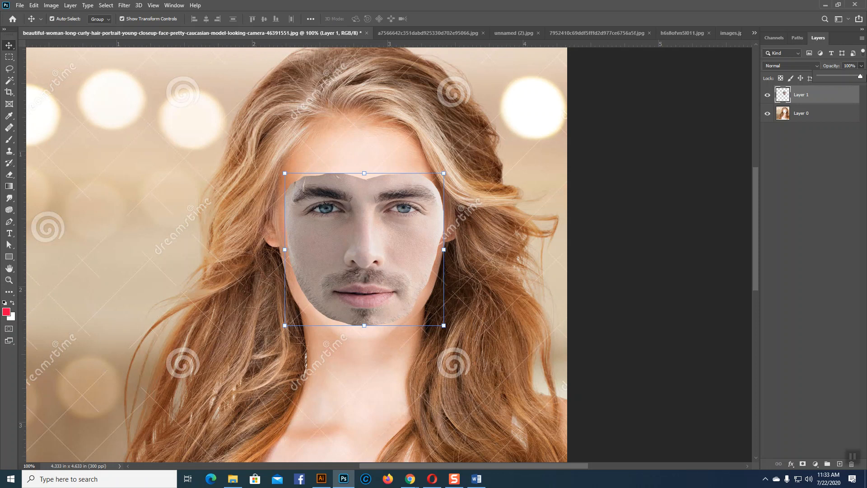
Step: Auto-blend Layer 1 and Layer 0 using Panorama with Seamless Tones and Colors and Content Aware Fill Transparent Areas enabled
left_click(799, 113, "shift")
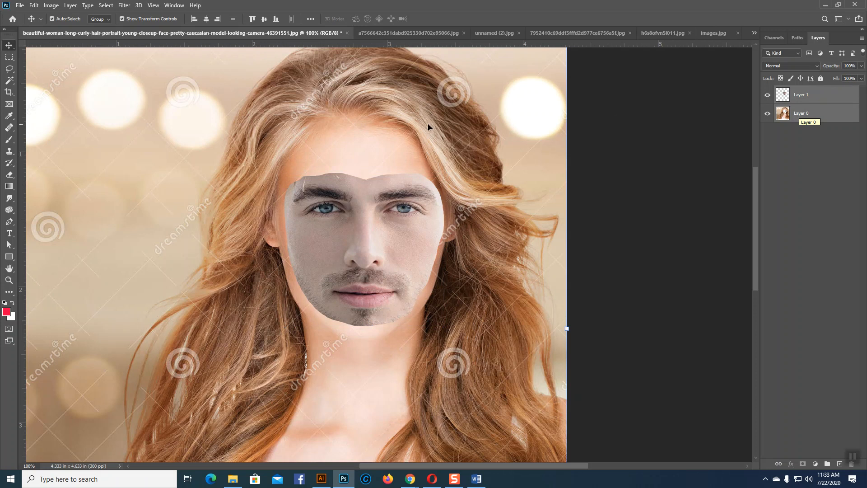
left_click(34, 5)
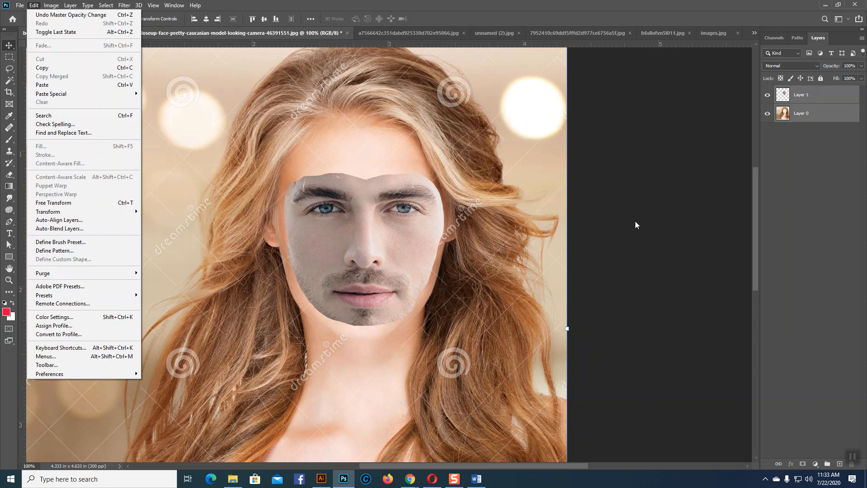
left_click(629, 151)
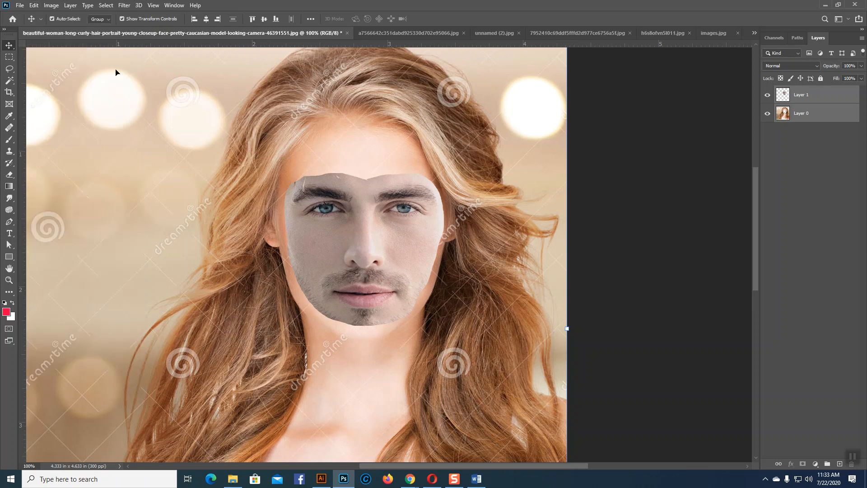
left_click(34, 5)
mouse_move(80, 215)
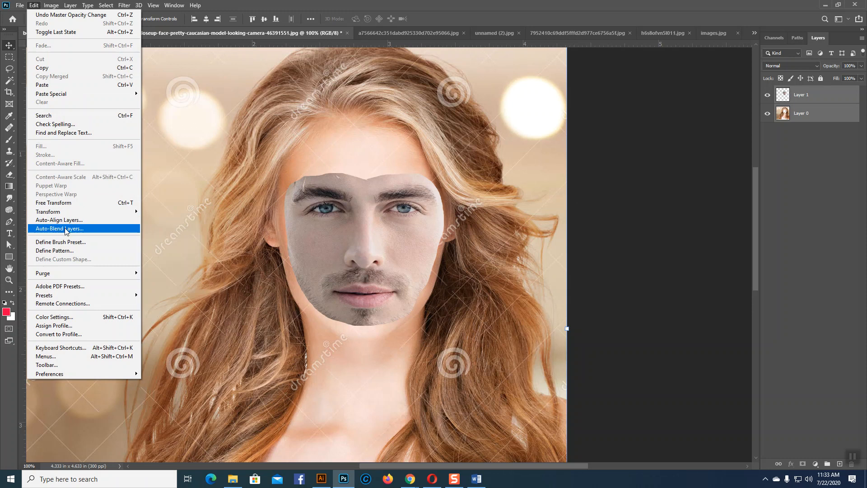
left_click(66, 229)
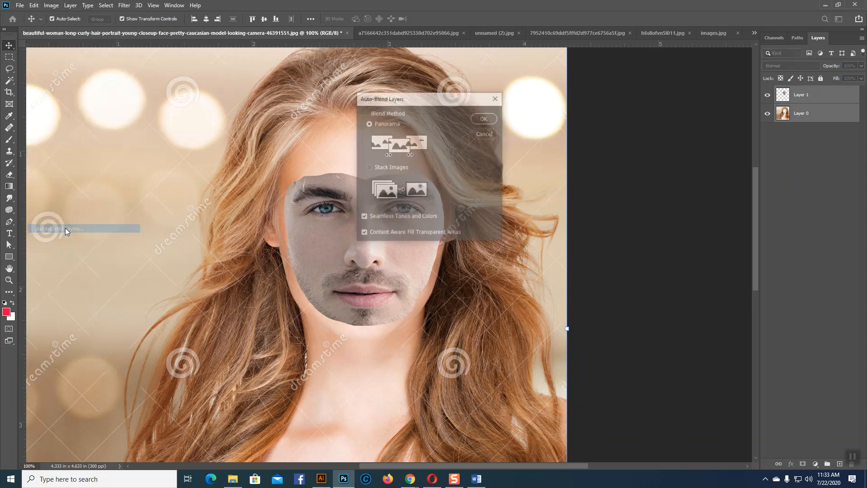
left_click_drag(411, 108, 584, 109)
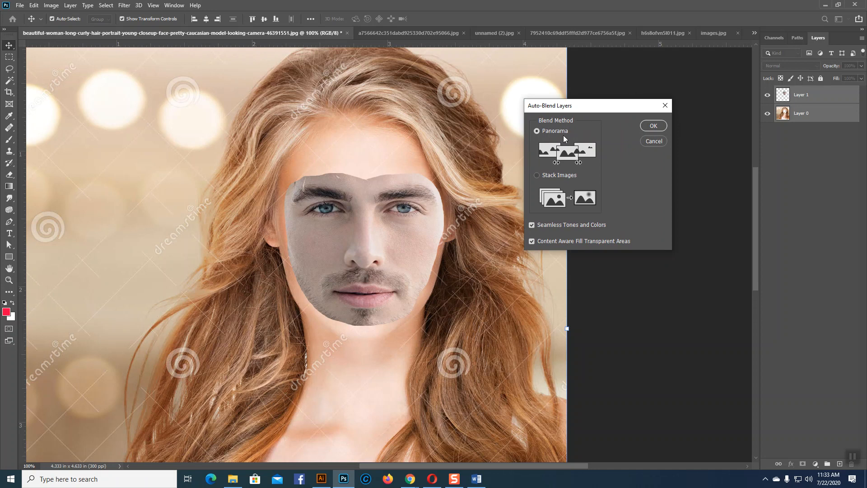
left_click(653, 126)
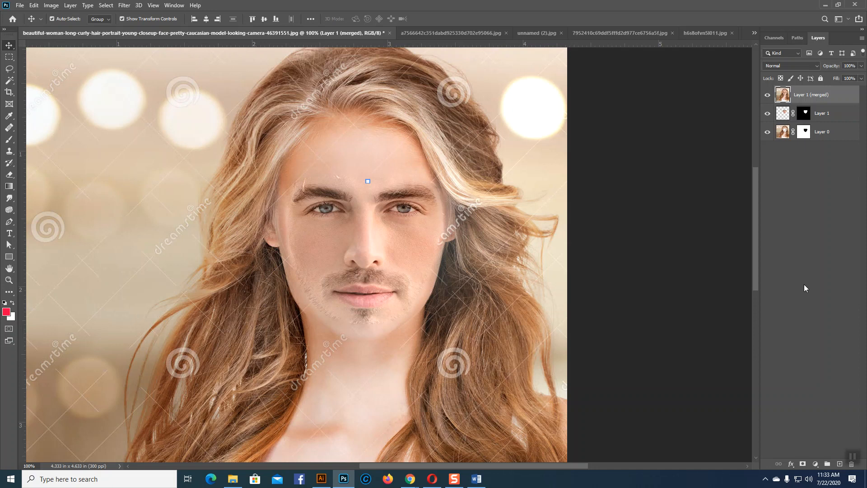
Step: Patch the visible blend seam along the left edge of the face, beside the ear, with clean skin using the Patch tool
key("ctrl+plus")
left_click_drag(512, 270, 582, 208)
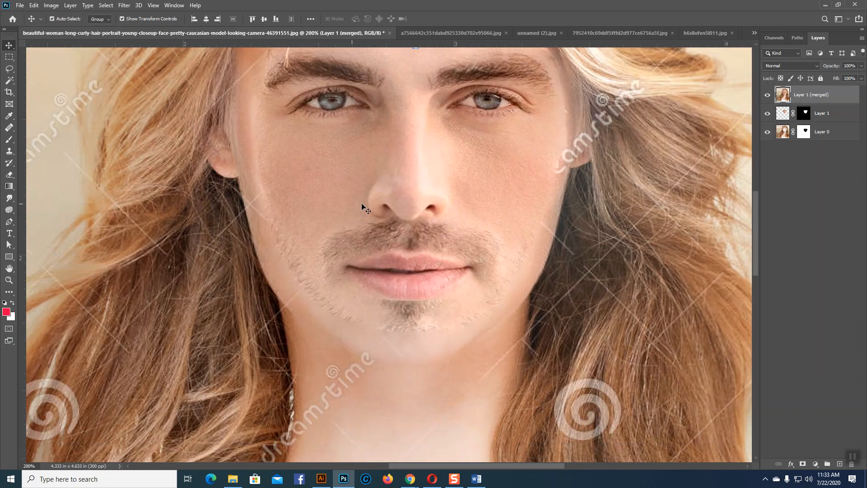
left_click(10, 129)
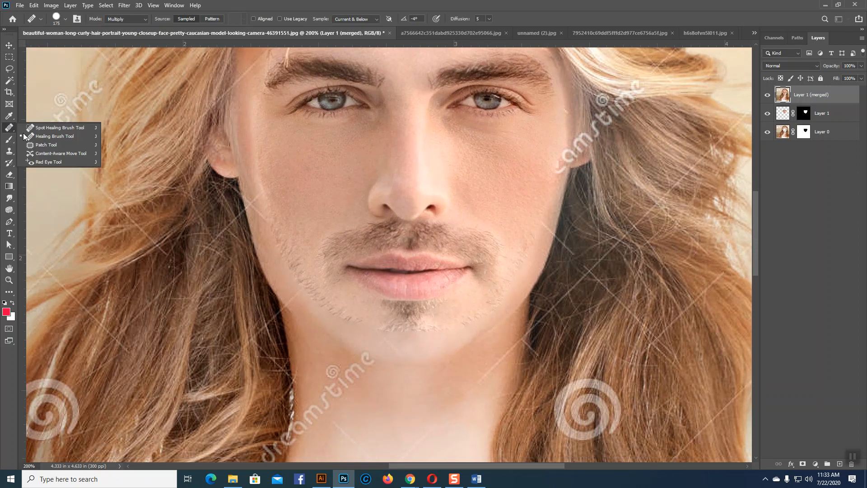
left_click(45, 145)
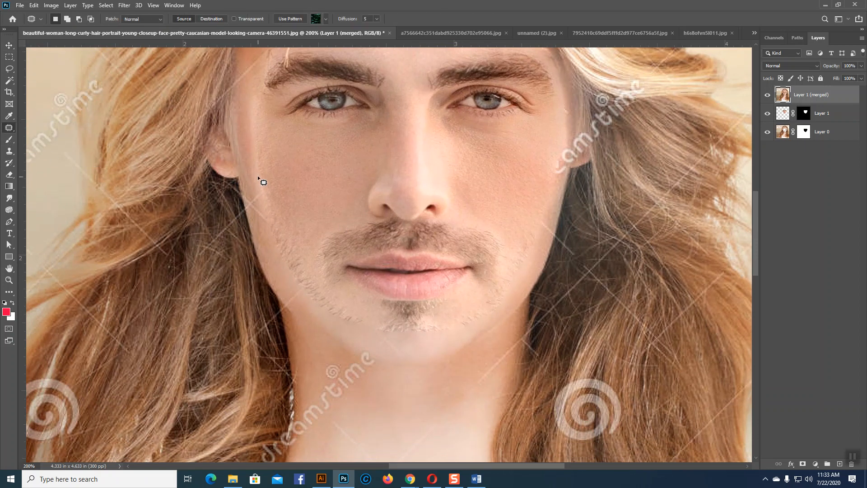
left_click_drag(254, 159, 261, 193)
left_click(257, 141)
mouse_move(255, 120)
left_mouse_down()
mouse_move(253, 162)
mouse_move(252, 120)
left_mouse_up()
left_click_drag(253, 146, 262, 142)
left_click(296, 156)
Step: Patch the seam and stray stubble on the lower left cheek with smooth skin from higher on the cheek
mouse_move(267, 196)
left_mouse_down()
mouse_move(258, 152)
mouse_move(269, 210)
mouse_move(255, 195)
left_mouse_up()
left_click(282, 168)
left_click(286, 224)
mouse_move(280, 221)
left_mouse_down()
mouse_move(267, 209)
mouse_move(284, 219)
left_mouse_up()
left_click(317, 191)
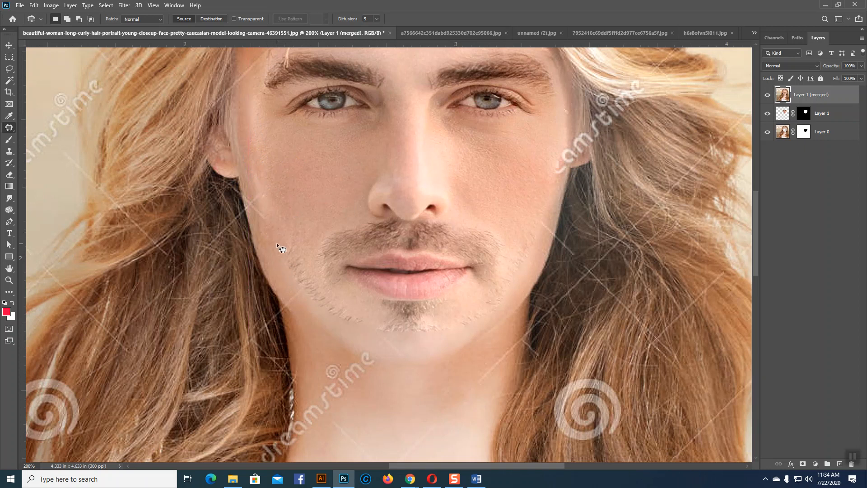
mouse_move(296, 283)
left_mouse_down()
mouse_move(318, 290)
mouse_move(296, 247)
mouse_move(269, 243)
mouse_move(280, 236)
left_mouse_up()
left_click(308, 220)
Step: Heal the remaining marks on the left jaw with the Healing Brush at 40 px and then 20 px, sampling clean cheek skin
right_click(9, 128)
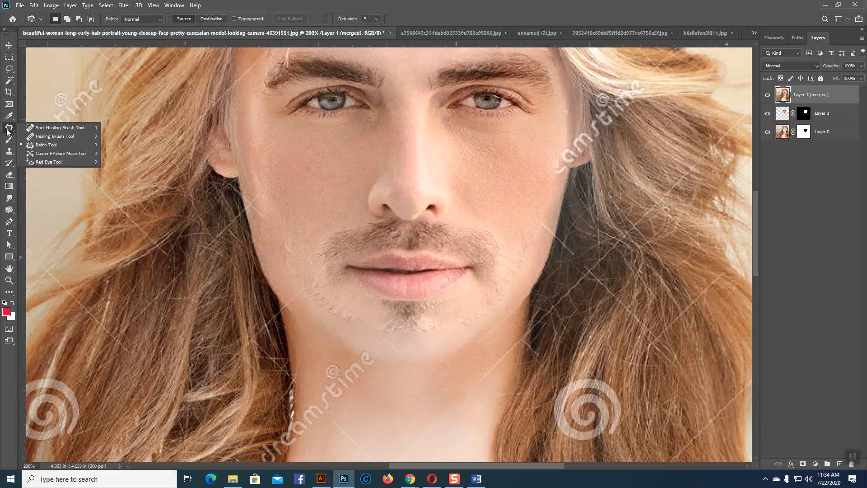
left_click(40, 139)
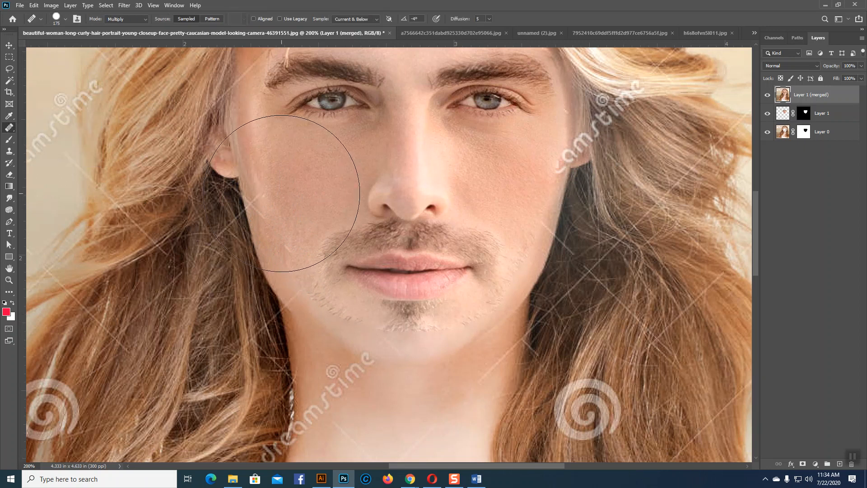
key("bracketleft")
key("bracketleft")
key("bracketleft")
key("bracketleft")
key("bracketleft")
key("bracketleft")
key("bracketleft")
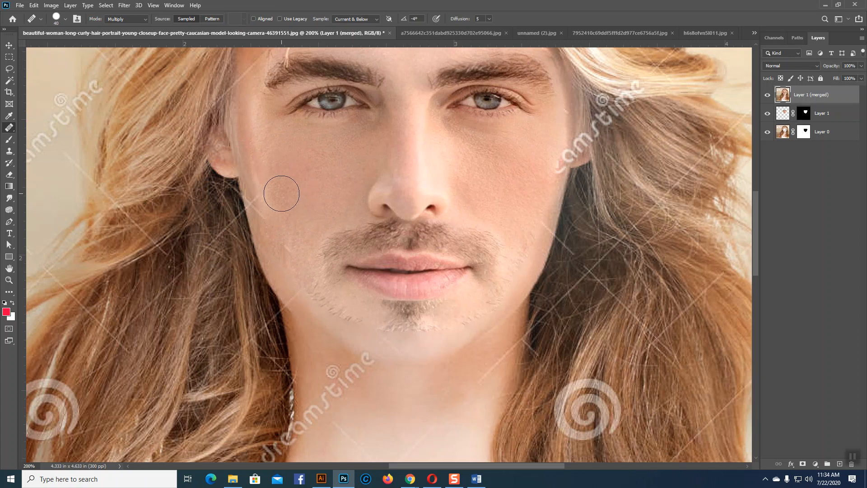
left_click(290, 197, "alt")
mouse_move(291, 265)
left_mouse_down()
mouse_move(307, 289)
mouse_move(274, 245)
mouse_move(277, 262)
mouse_move(287, 267)
mouse_move(289, 246)
left_mouse_up()
left_click(291, 172, "alt")
mouse_move(329, 304)
left_mouse_down()
mouse_move(315, 290)
mouse_move(355, 324)
mouse_move(316, 299)
left_mouse_up()
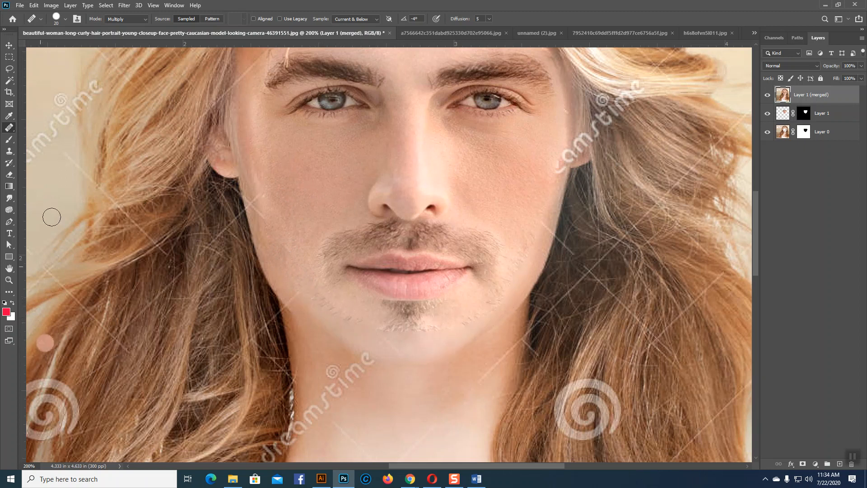
Step: Patch the stubble along the left jaw and beside the chin with clean cheek skin, clearing each selection
right_click(9, 127)
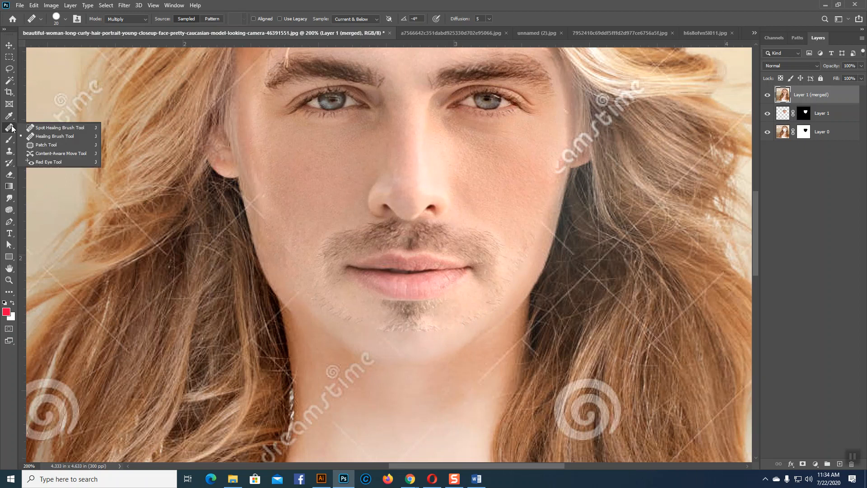
left_click(43, 142)
left_click_drag(323, 285, 309, 285)
left_click_drag(336, 322, 368, 331)
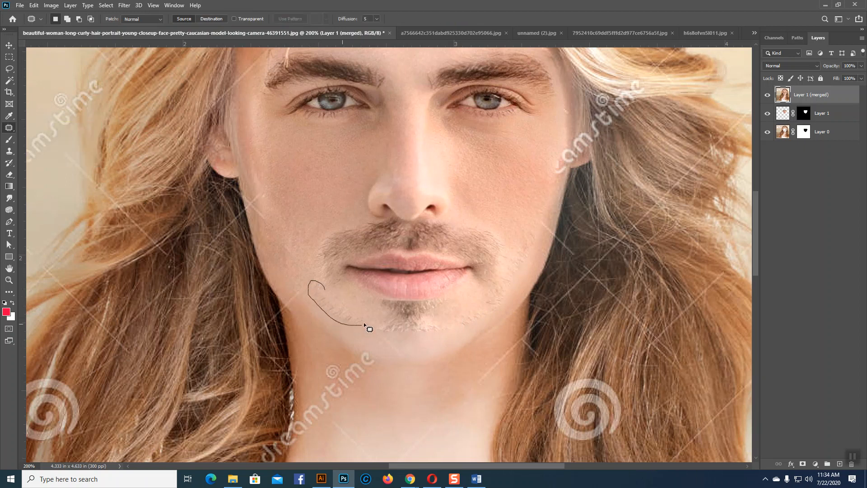
left_click_drag(335, 293, 299, 178)
key("ctrl+d")
mouse_move(381, 326)
left_mouse_down()
mouse_move(401, 320)
mouse_move(392, 341)
mouse_move(362, 299)
mouse_move(324, 195)
left_mouse_up()
key("ctrl+d")
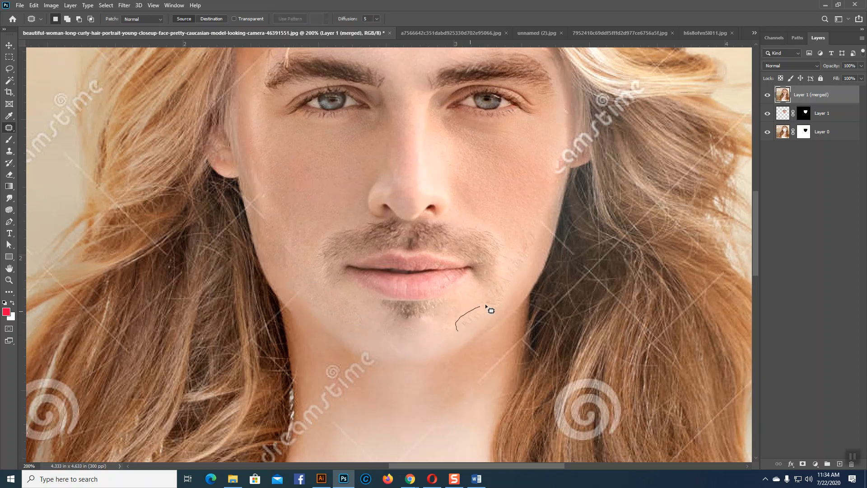
Step: Patch the stubble on the right side of the chin, jaw and lower cheek with clean skin, clearing each selection
left_click_drag(460, 333, 459, 332)
key("ctrl+d")
mouse_move(499, 280)
left_mouse_down()
mouse_move(484, 304)
mouse_move(507, 292)
left_mouse_up()
left_click_drag(529, 247, 512, 193)
key("ctrl+d")
left_click_drag(517, 288, 428, 204)
key("ctrl+d")
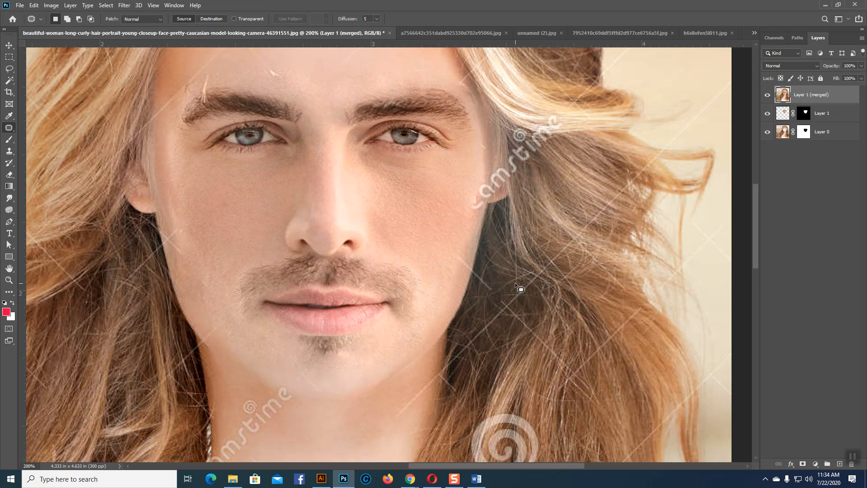
key("ctrl+minus")
key("ctrl+minus")
key("ctrl+minus")
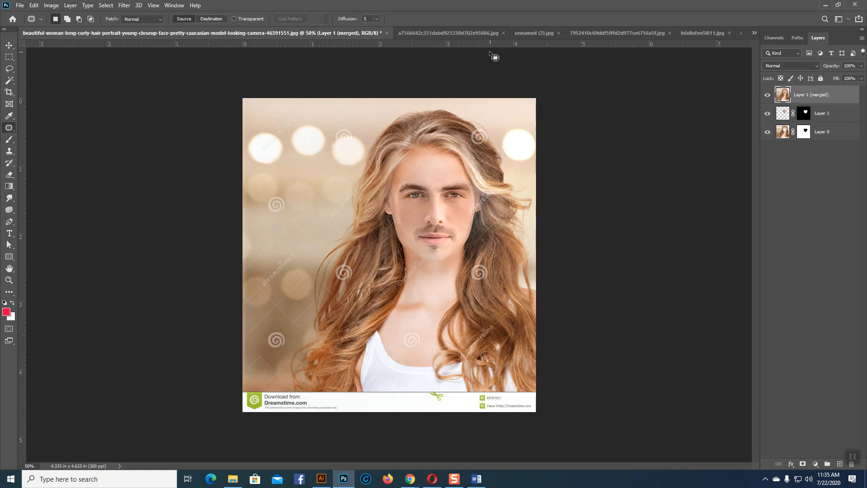
Step: Clear the face selection in the bearded man's source photo and return to the long-haired portrait
left_click(470, 34)
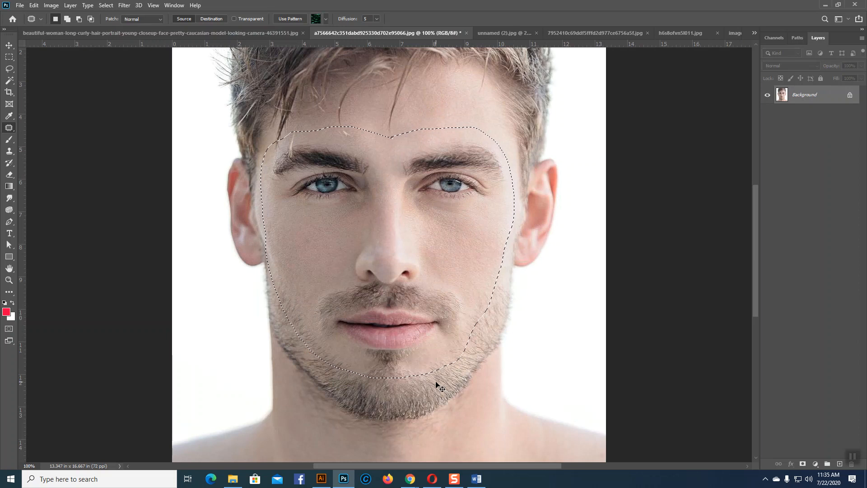
key("ctrl+d")
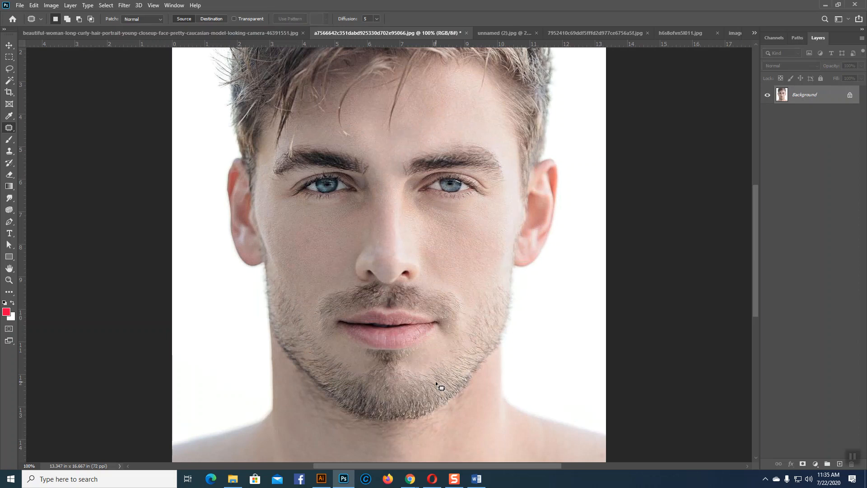
left_click(227, 35)
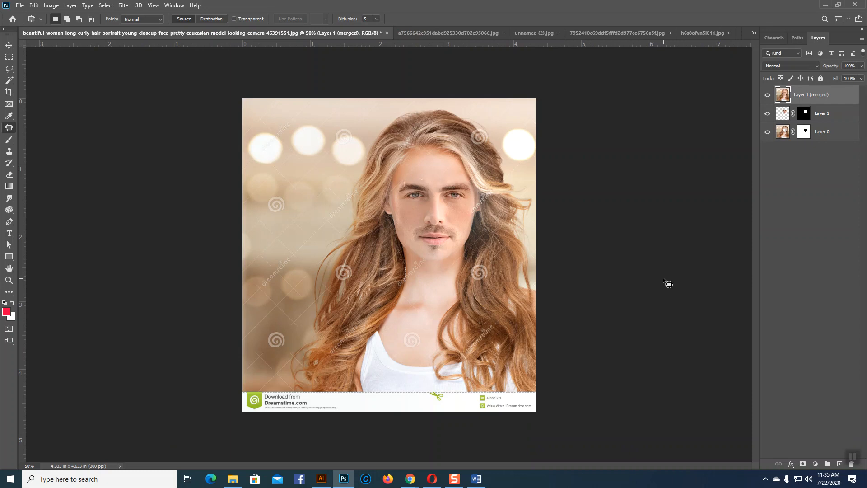
Step: Compare the other open portrait photos to choose a face pair for a second swap, ending on h6s8ofvn5l011.jpg
left_click(6, 47)
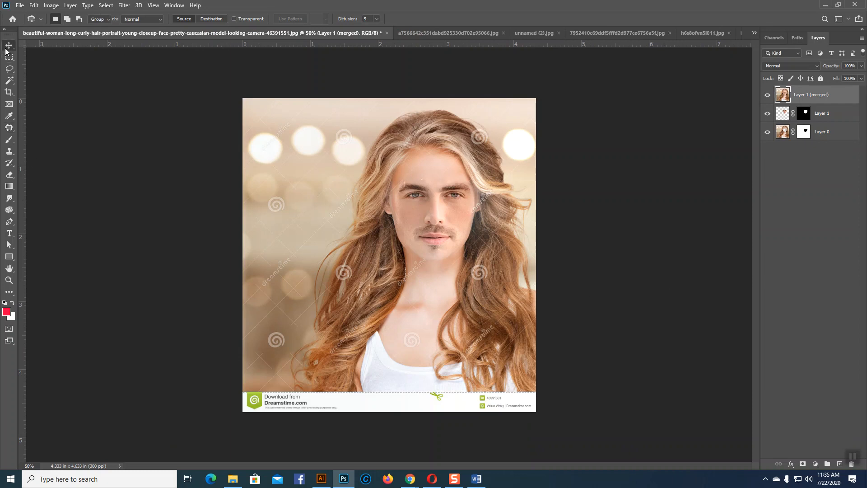
left_click(641, 34)
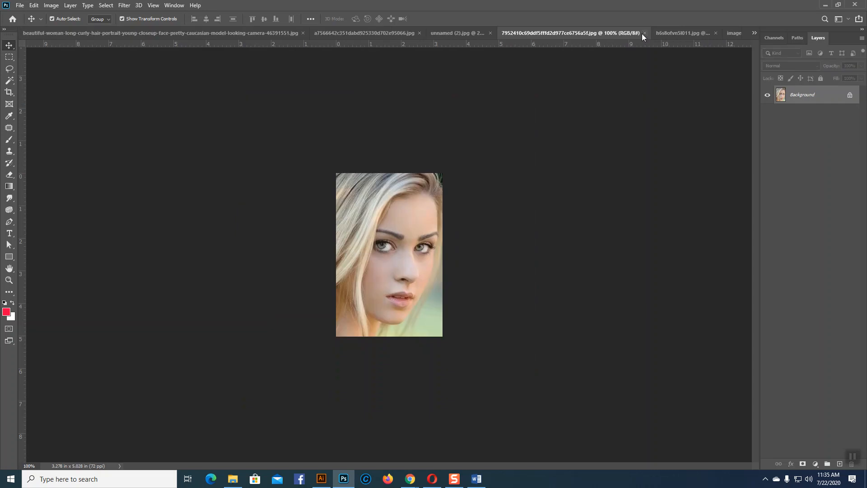
left_click(692, 36)
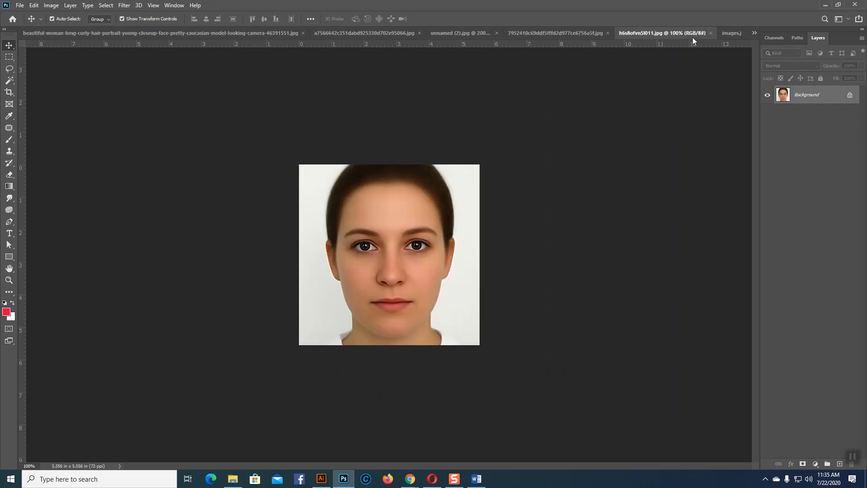
left_click(736, 34)
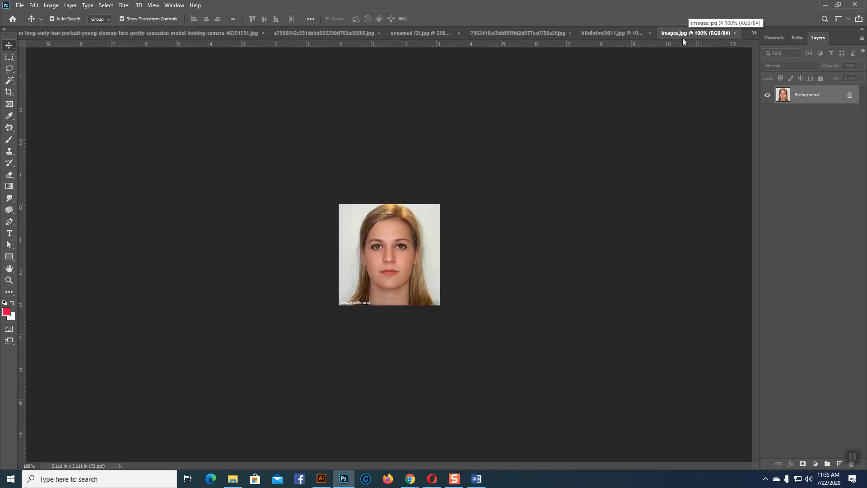
left_click(436, 34)
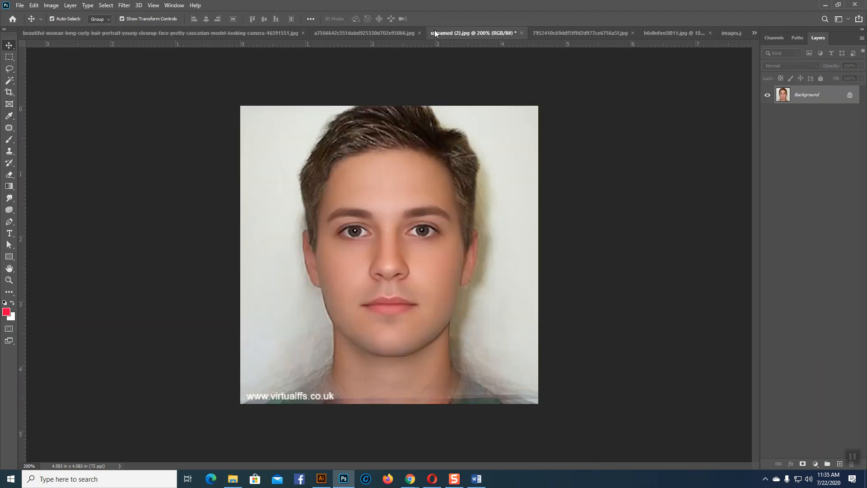
left_click(732, 34)
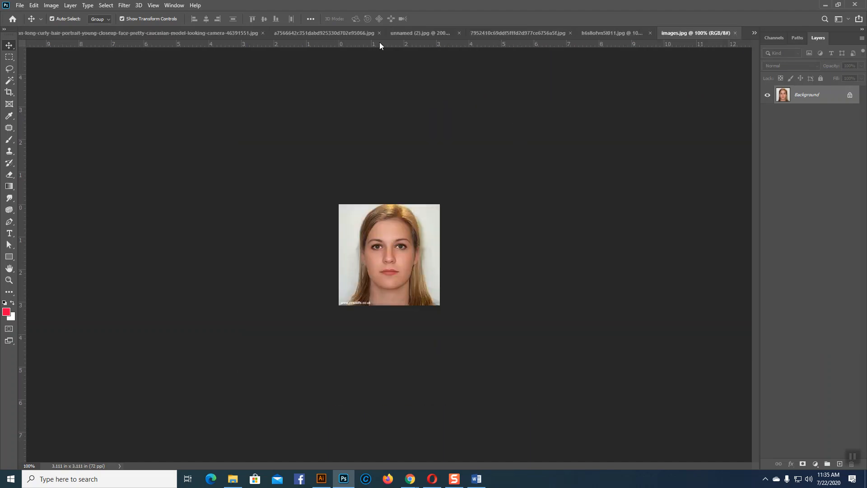
left_click(592, 35)
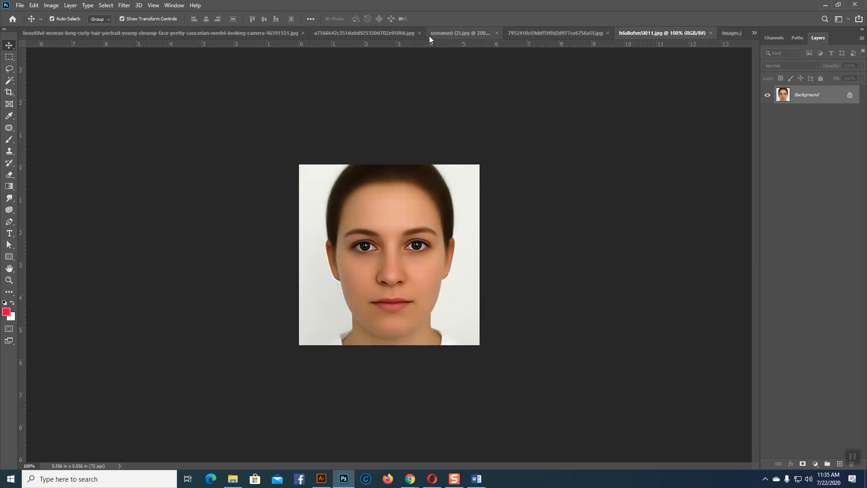
left_click(464, 33)
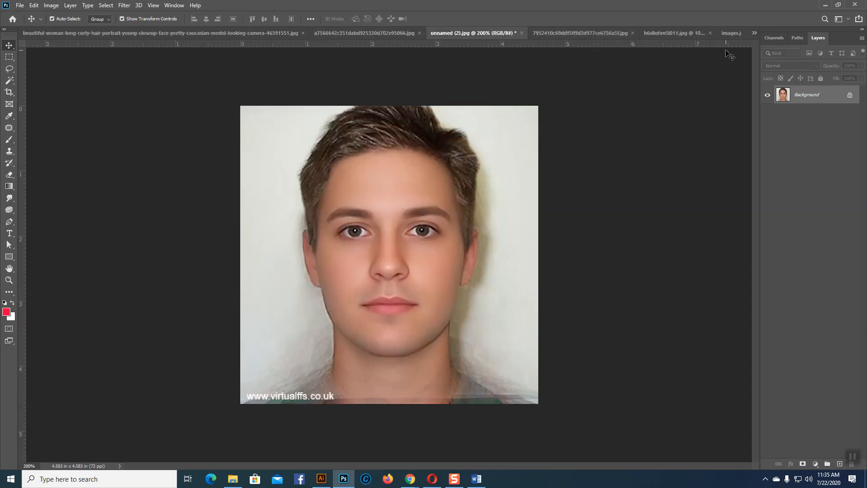
left_click(673, 35)
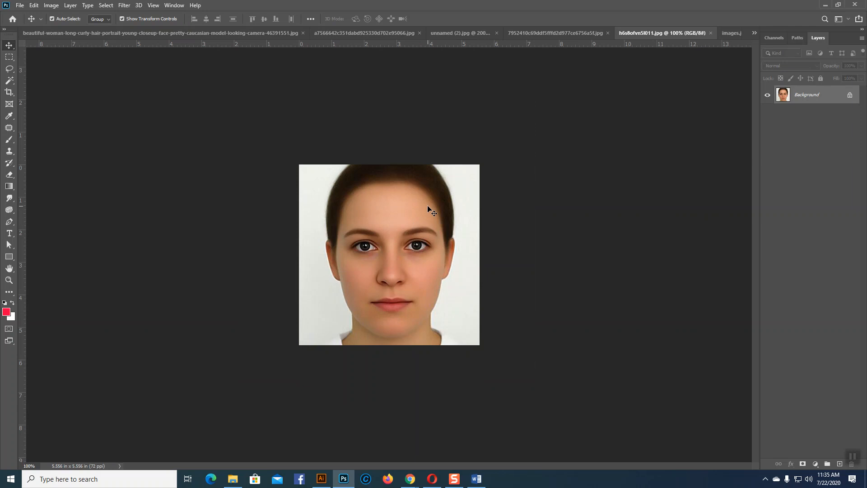
Step: Outline the woman's face from eyebrows to chin with a freehand Lasso selection
left_click(12, 68)
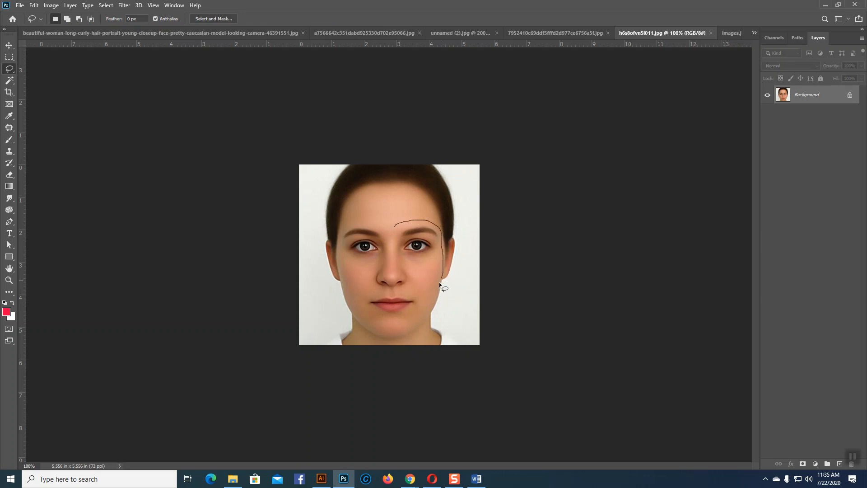
left_click_drag(434, 292, 435, 291)
left_click_drag(395, 226, 396, 227)
Step: Move the selected face into unnamed (2).jpg and place it over the man's face
left_click(9, 45)
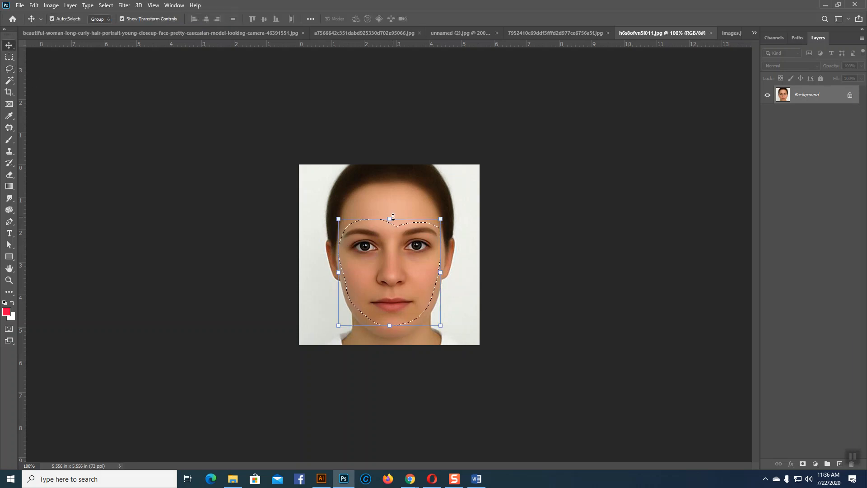
key("ctrl")
left_click_drag(543, 78, 404, 326)
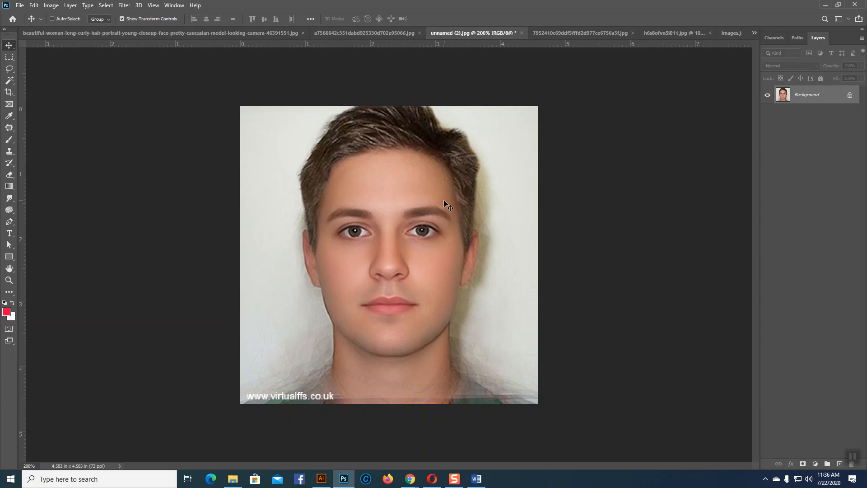
left_click_drag(444, 200, 443, 200)
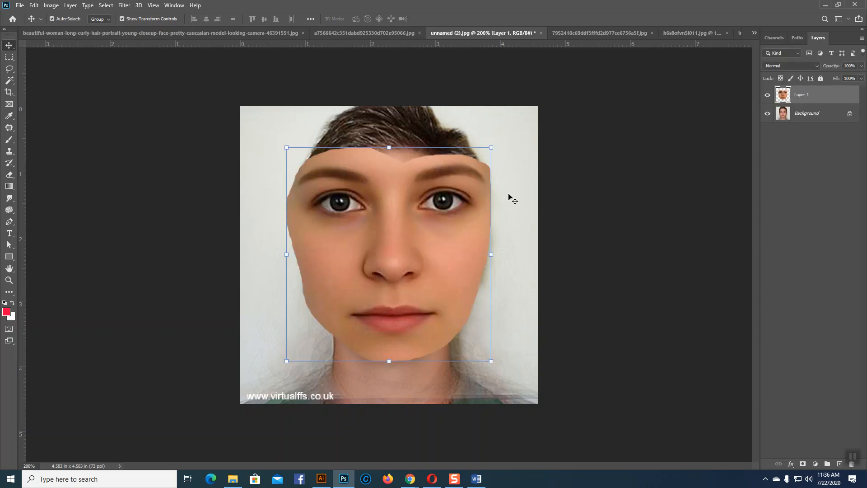
Step: Lower Layer 1's opacity to 57% and scale the face down to about 62%, aligning it with the man's features
left_click(861, 66)
left_click_drag(861, 77, 849, 80)
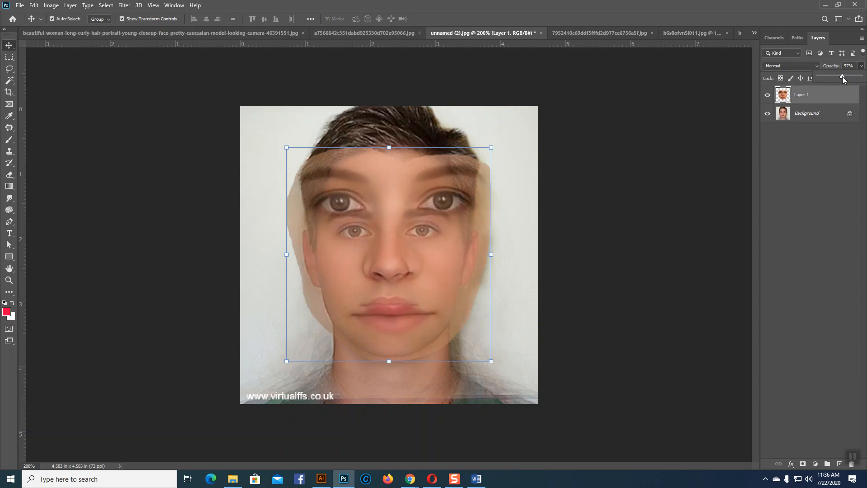
left_click_drag(490, 148, 446, 193)
left_click_drag(395, 254, 388, 265)
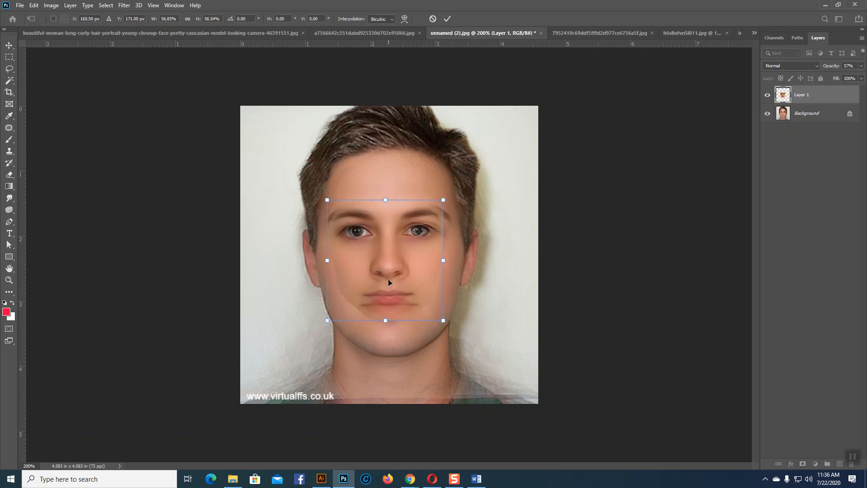
left_click_drag(440, 320, 446, 325)
left_click_drag(407, 281, 407, 285)
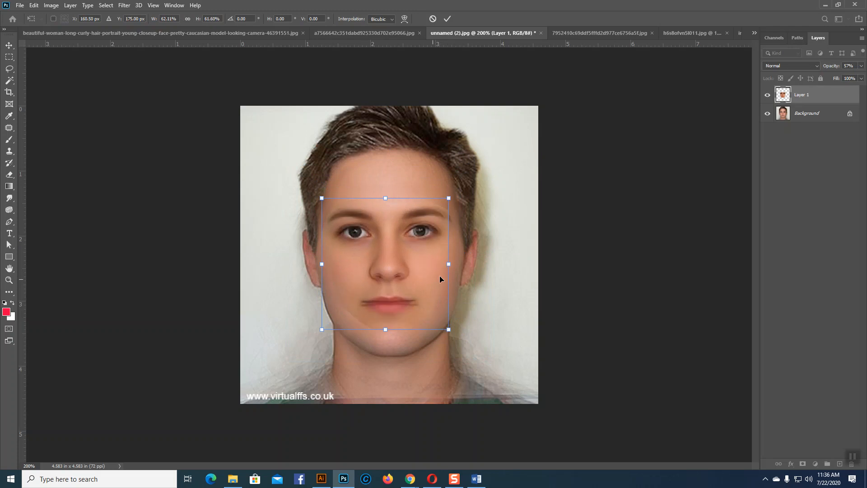
Step: Stretch the face to about 64.3% width and 63.7% height to match the man's eyes and mouth, and apply the transform
left_click_drag(448, 264, 450, 264)
left_click_drag(321, 264, 323, 265)
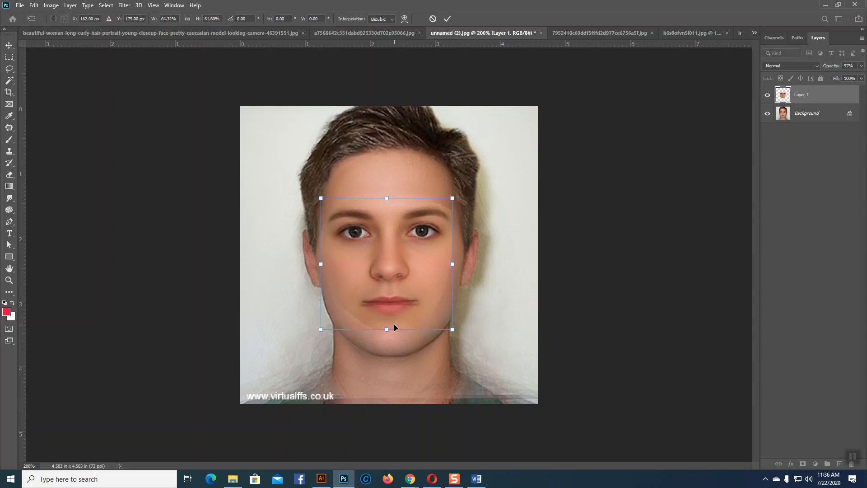
left_click_drag(385, 332, 383, 334)
left_click_drag(386, 199, 386, 198)
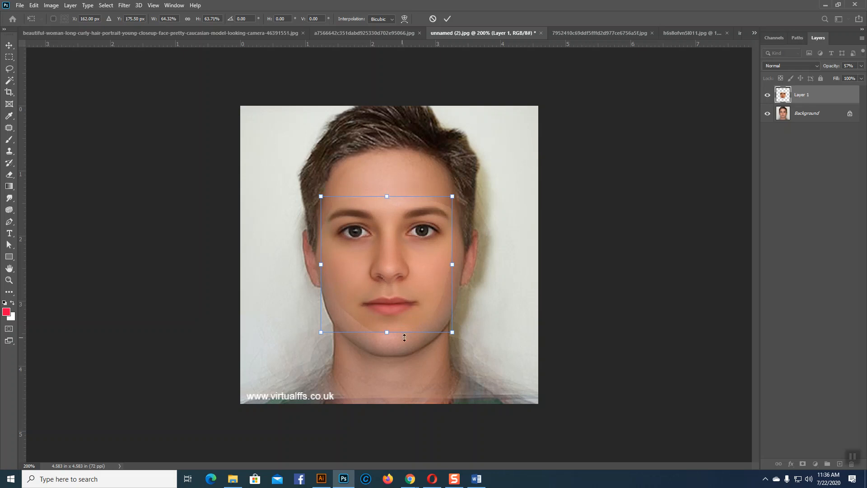
key("Return")
left_click(490, 309)
left_click(417, 280)
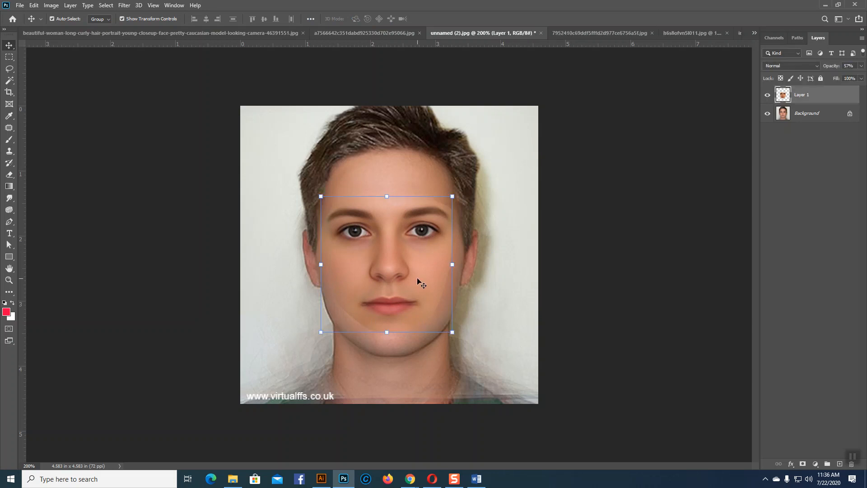
Step: Load the outline of the face on Layer 1 as a selection
key("ctrl")
left_click(784, 100, "ctrl")
Step: Try contracting the face selection by 10 pixels and undo the change
left_click(106, 5)
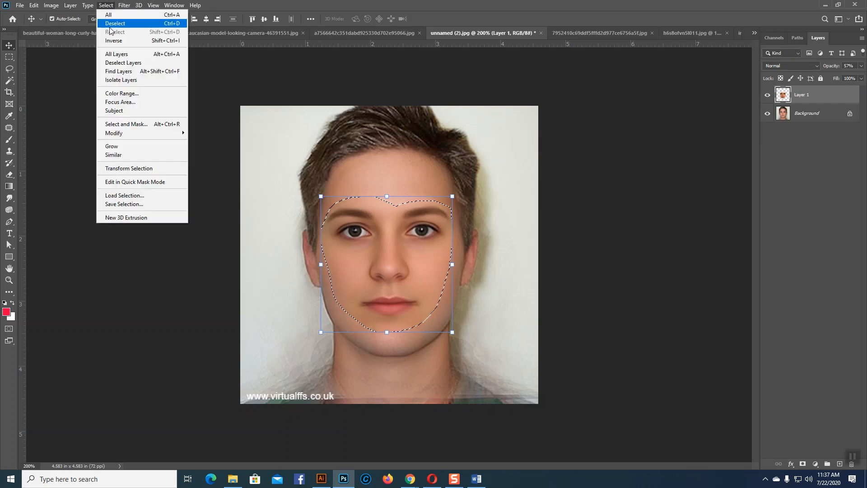
mouse_move(114, 135)
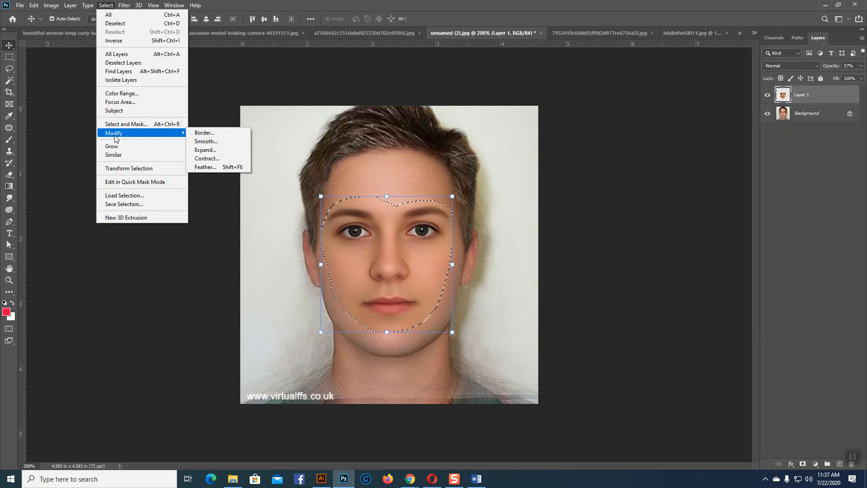
left_click(221, 158)
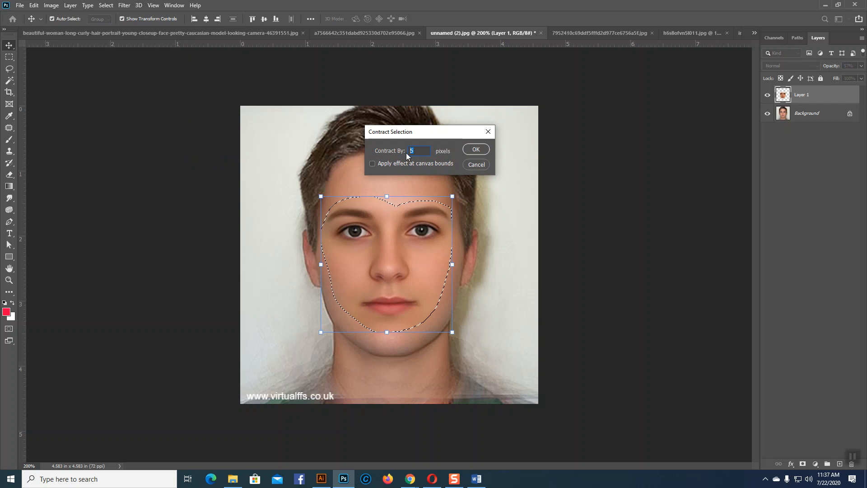
type("10")
left_click(474, 149)
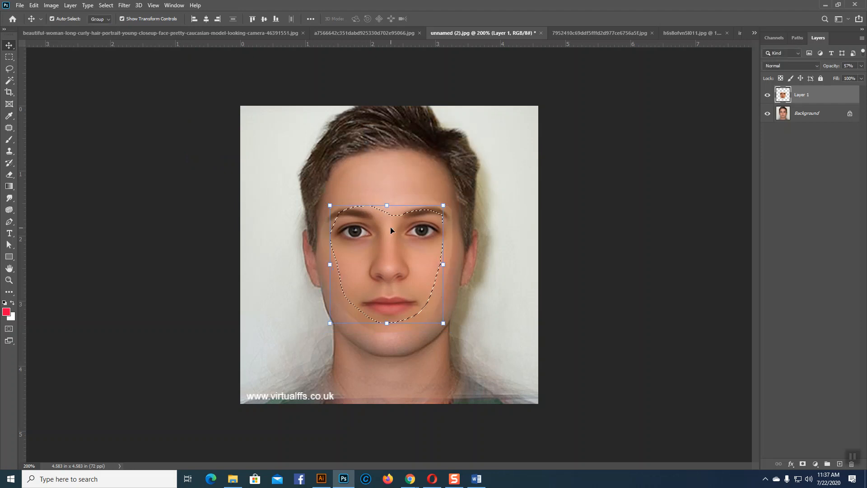
key("ctrl+z")
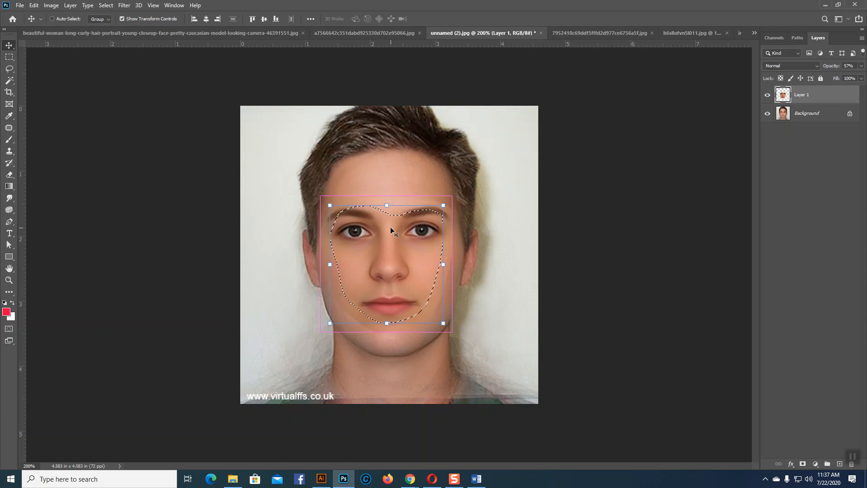
Step: Try feathering the face selection by 5 pixels and undo the feathering
left_click(105, 5)
mouse_move(135, 133)
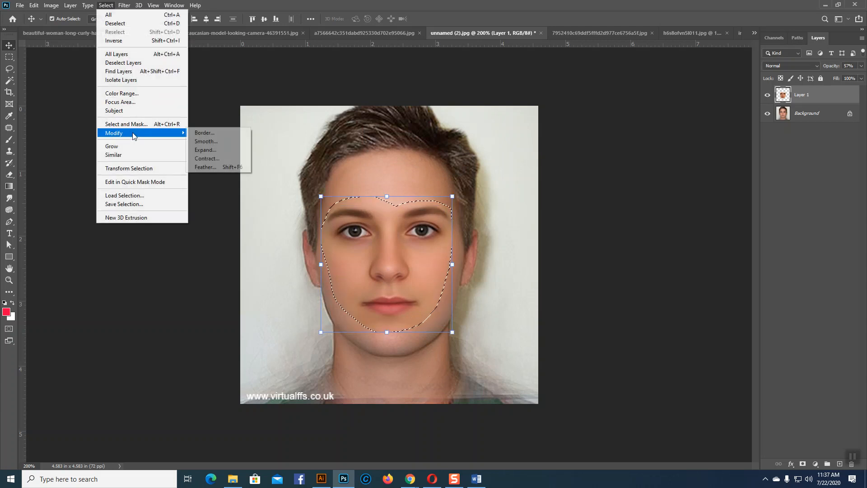
left_click(221, 170)
type("5")
left_click(579, 85)
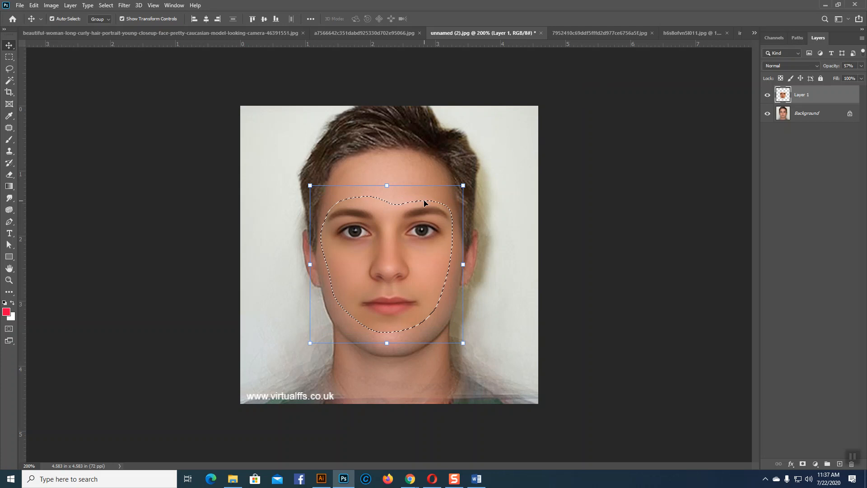
key("ctrl+z")
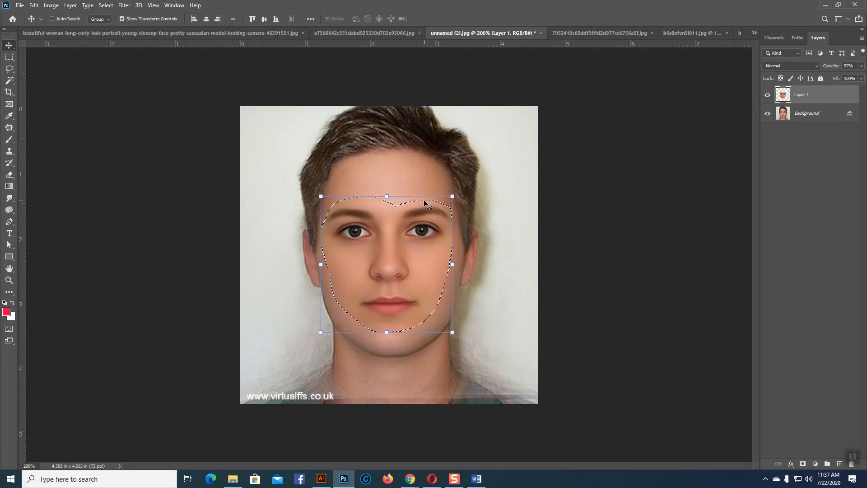
Step: Try the 10-pixel contraction of the face selection once more and undo it
left_click(107, 5)
mouse_move(135, 133)
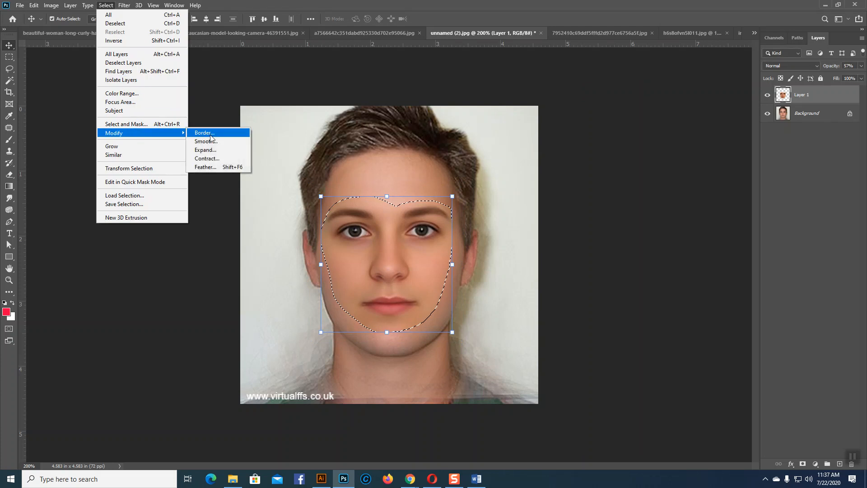
left_click(216, 160)
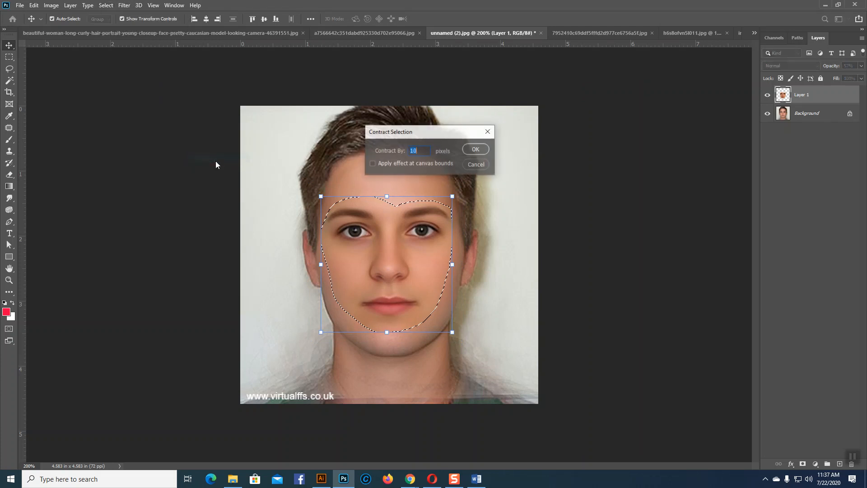
left_click(477, 150)
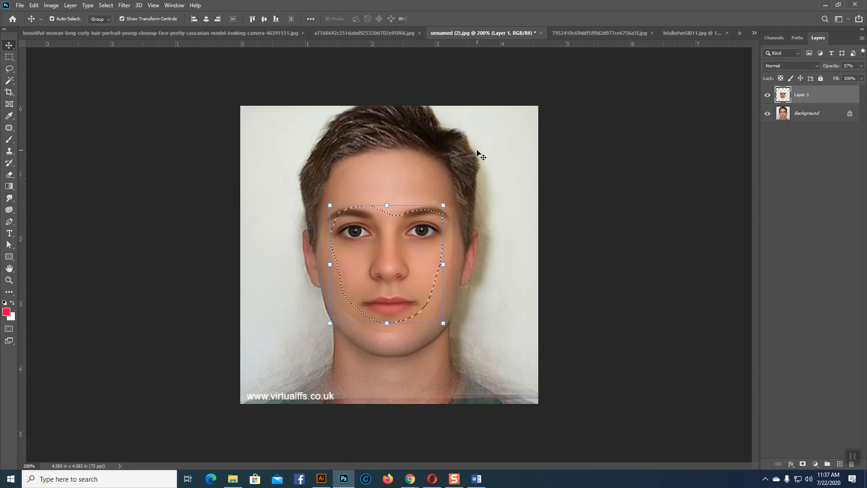
key("ctrl")
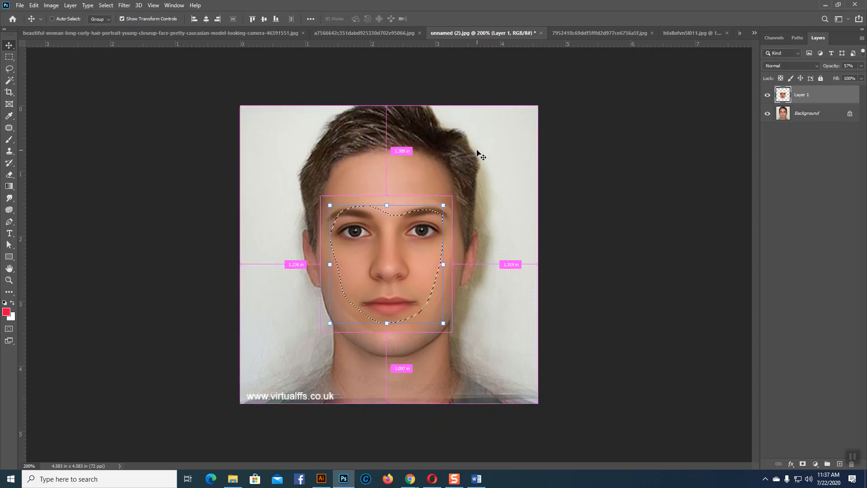
key("ctrl+z")
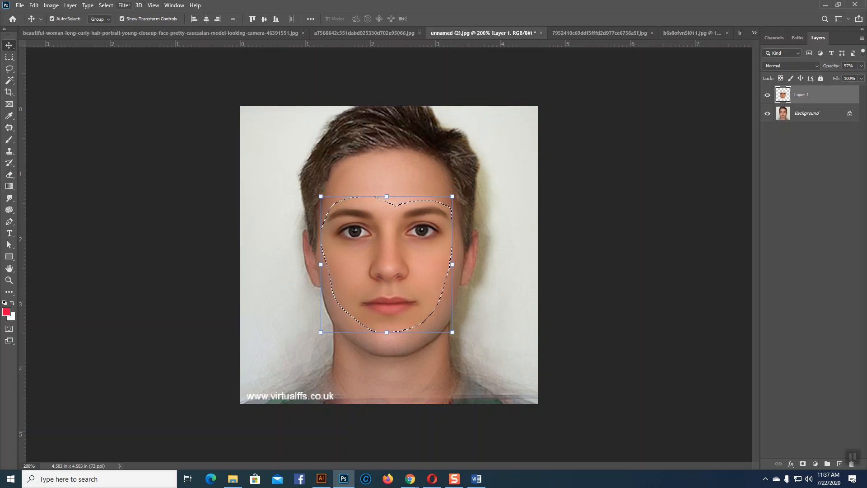
Step: Contract the face selection by 5 pixels
left_click(105, 5)
mouse_move(180, 133)
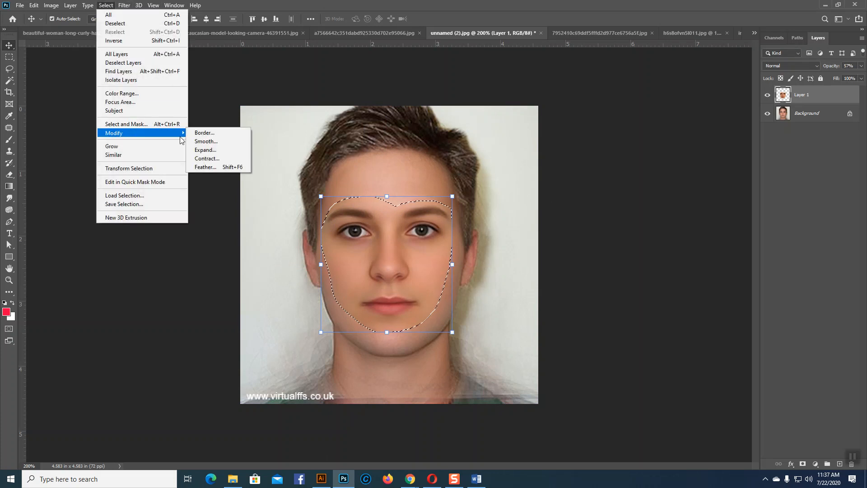
left_click(207, 158)
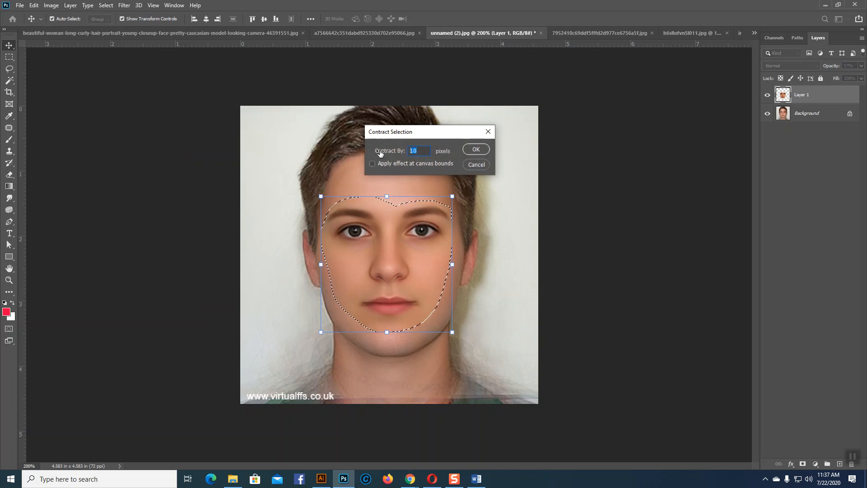
type("5")
left_click(469, 149)
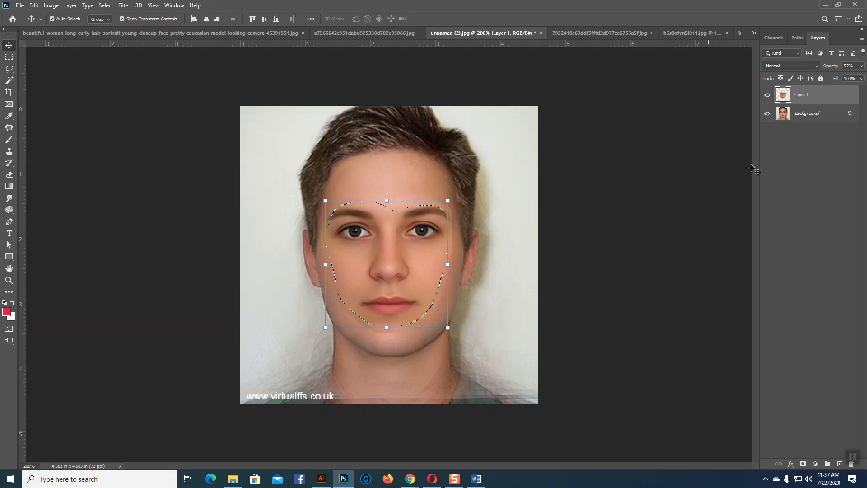
Step: Unlock the Background layer and delete the selected face area from it with Layer 1 temporarily hidden, clearing the selection
left_click(767, 95)
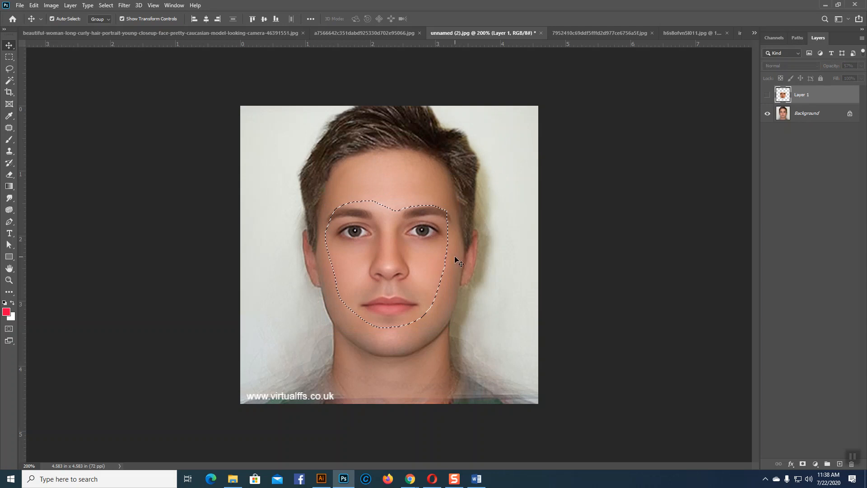
left_click(808, 119)
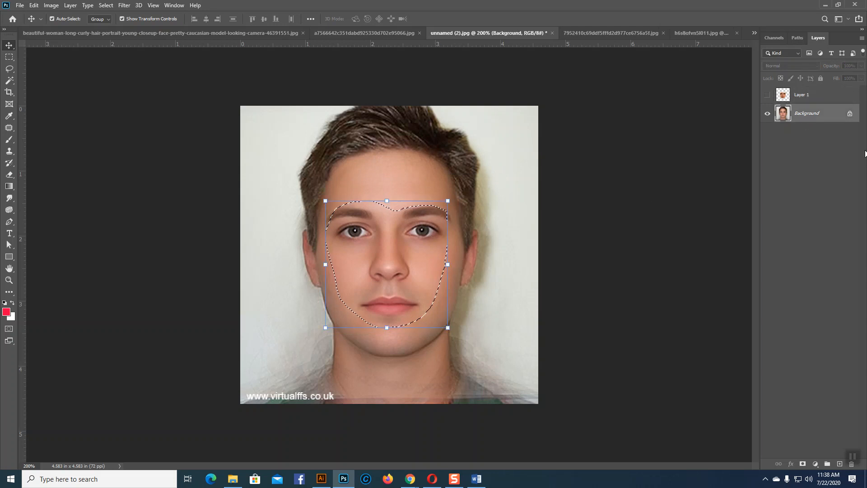
left_click(850, 113)
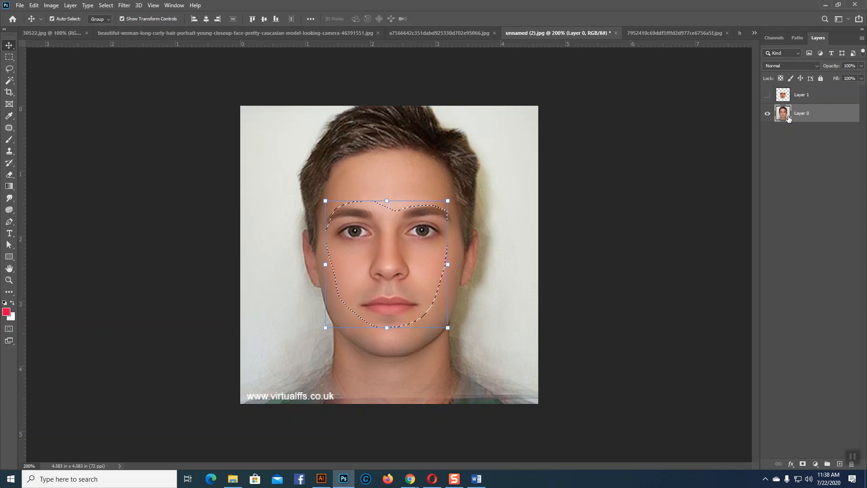
key("Delete")
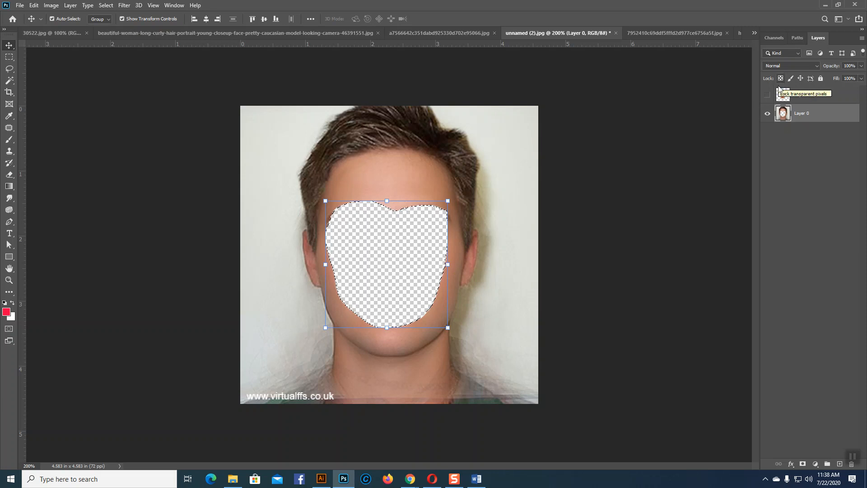
left_click(767, 94)
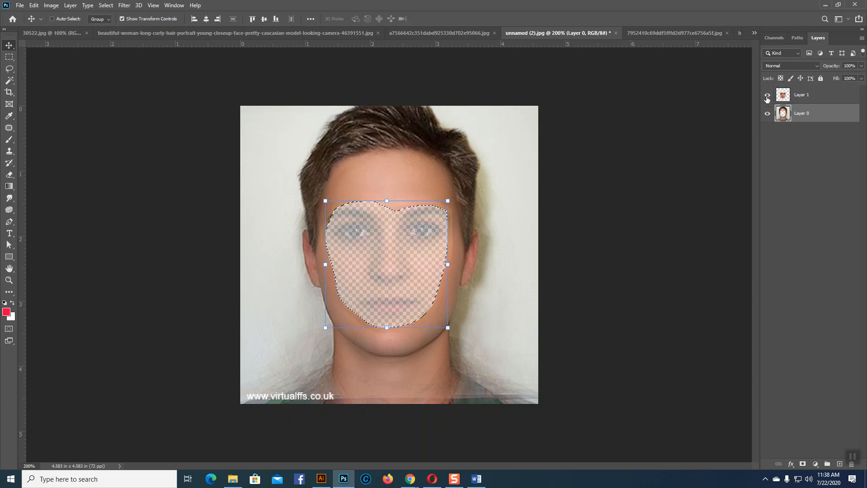
key("ctrl+d")
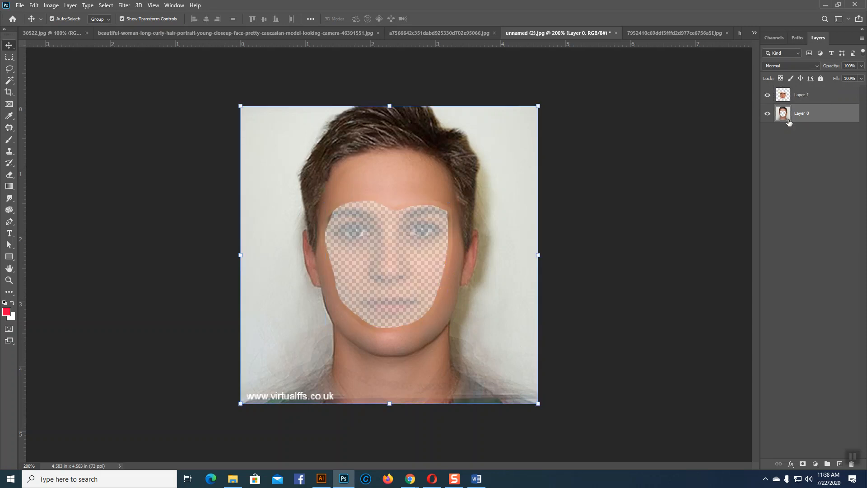
Step: Set Layer 1's opacity to 100%
left_click(808, 97)
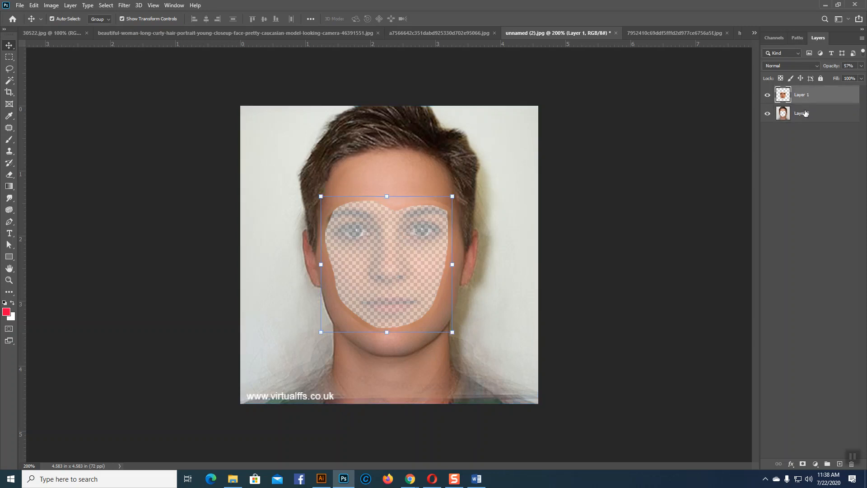
left_click(861, 66)
left_click_drag(842, 76, 860, 77)
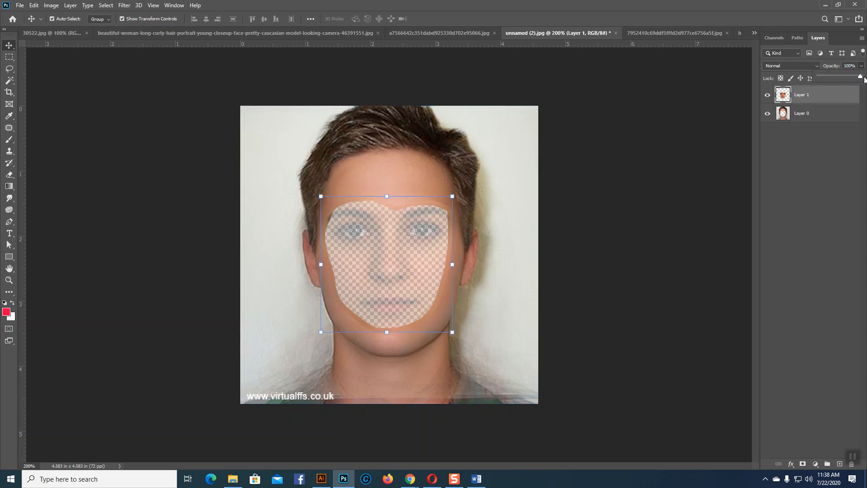
Step: Try auto-blending Layer 1 and Layer 0 with Panorama, Seamless Tones and Colors, and Content Aware Fill Transparent Areas; inspect the face and undo the blend
left_click(805, 114, "shift")
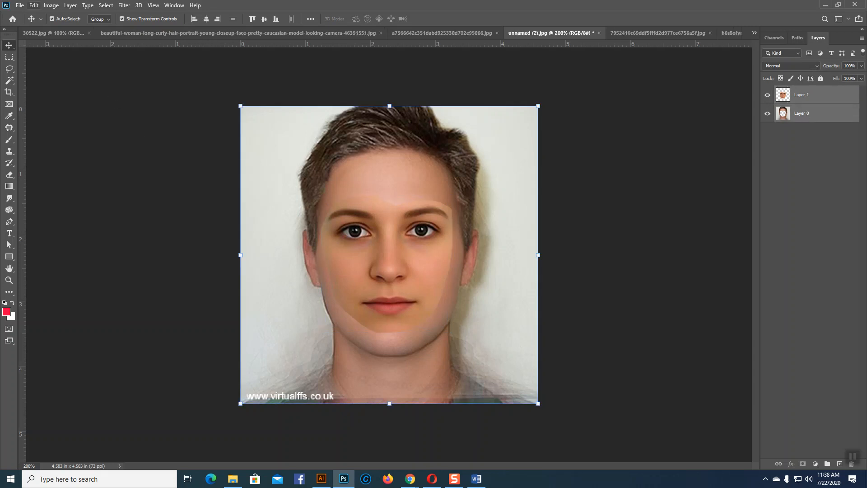
left_click(34, 5)
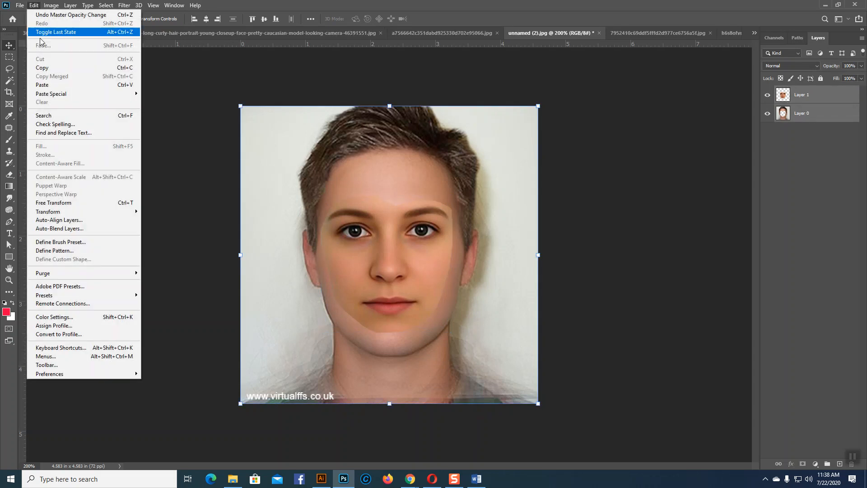
left_click(52, 230)
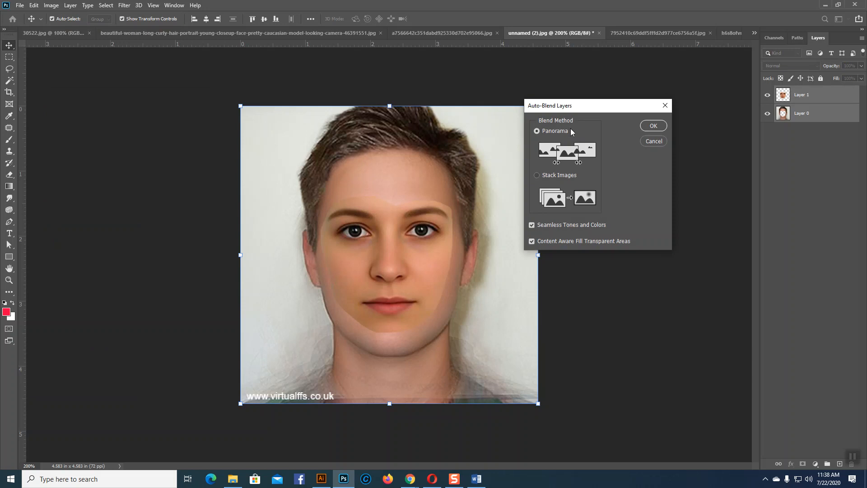
left_click(653, 126)
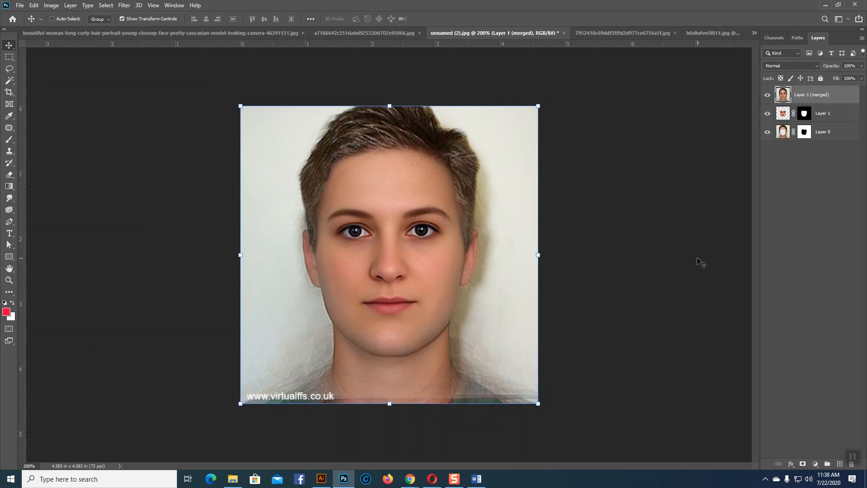
key("ctrl+plus")
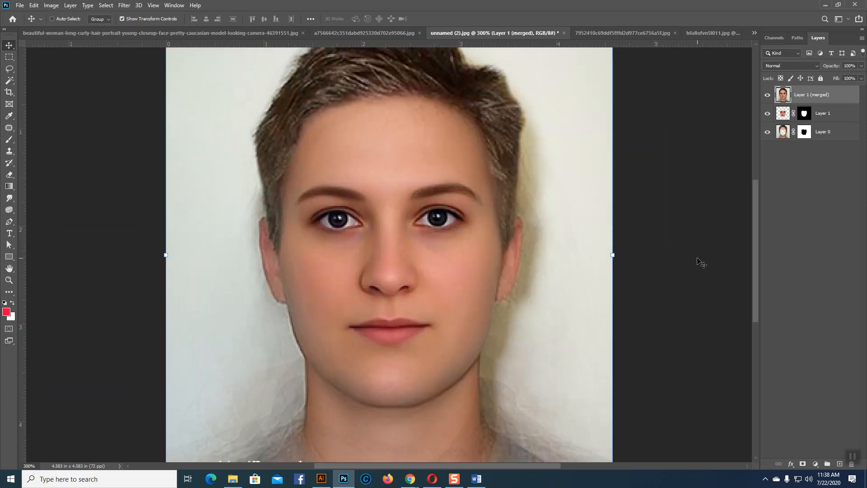
key("ctrl+plus")
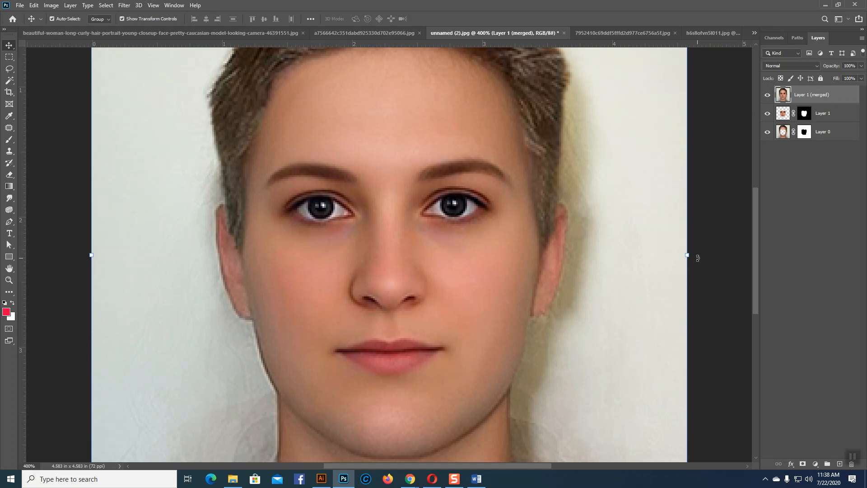
key("ctrl+minus")
key("ctrl+minus")
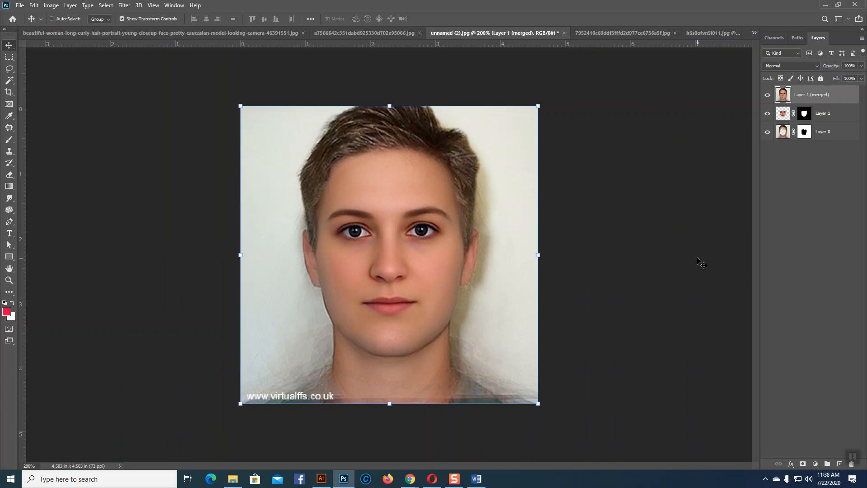
key("ctrl+z")
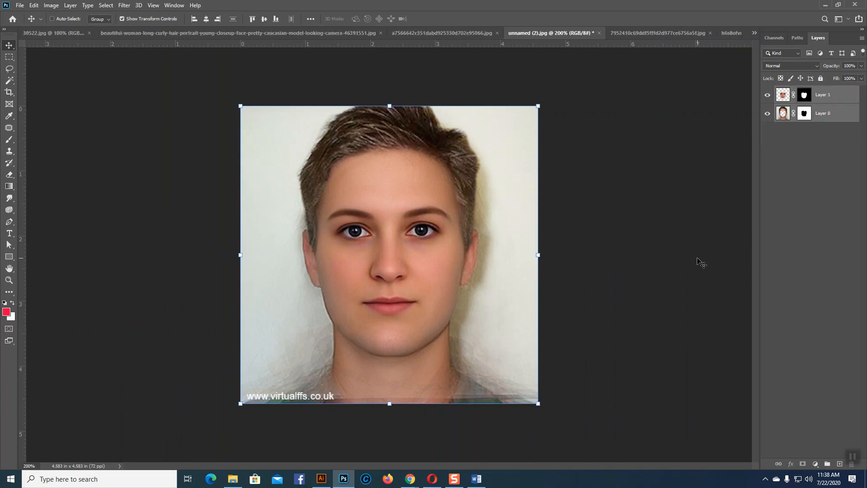
key("ctrl+z")
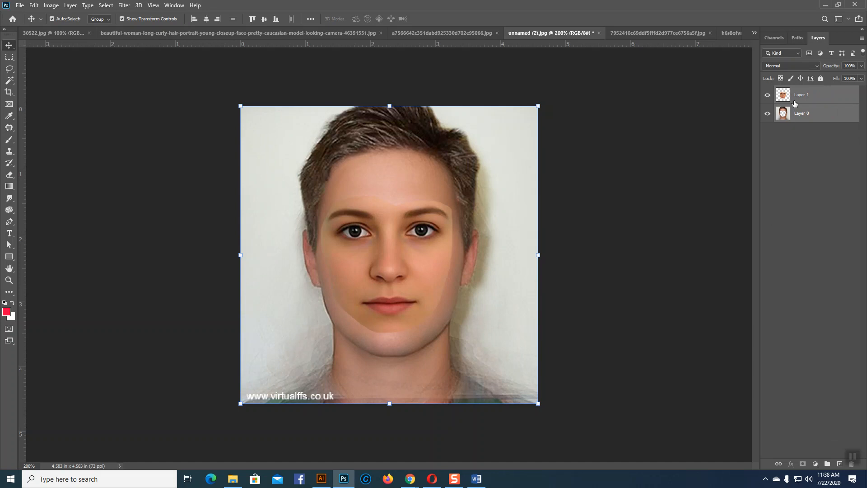
Step: Scale the face on Layer 1 to about 103% width and 107% height, nudging it slightly upward over the man's face
left_click(806, 100)
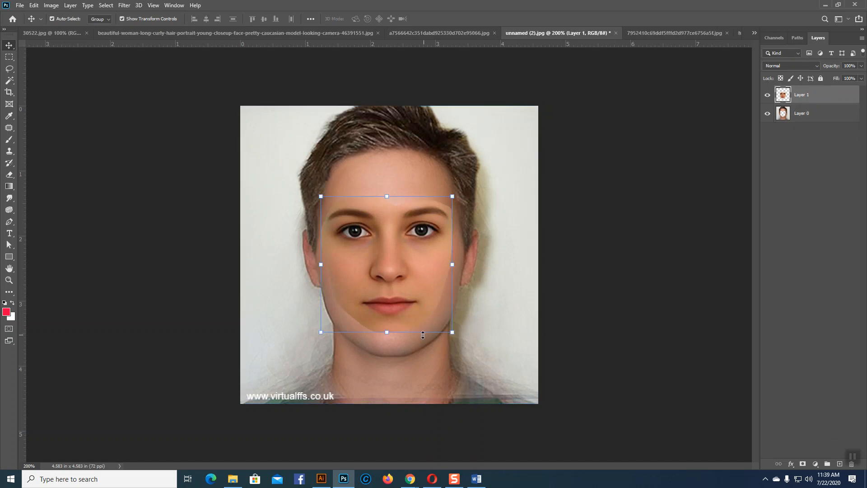
left_click_drag(390, 332, 388, 336)
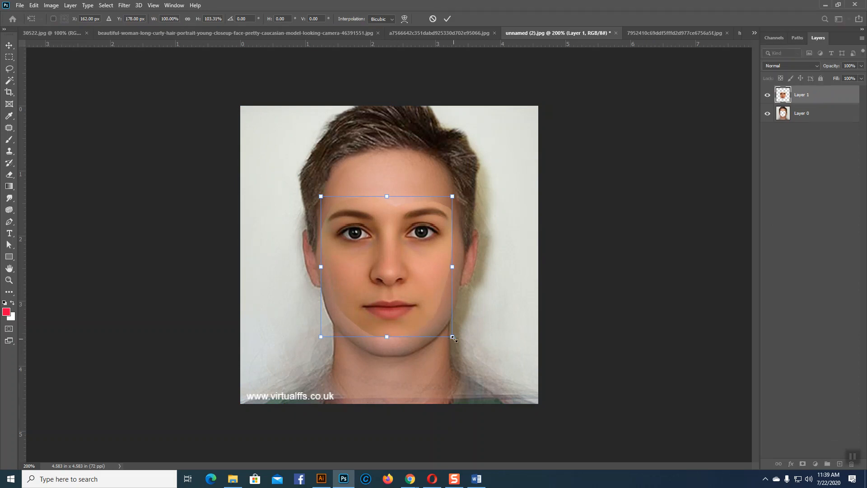
left_click_drag(452, 338, 455, 340)
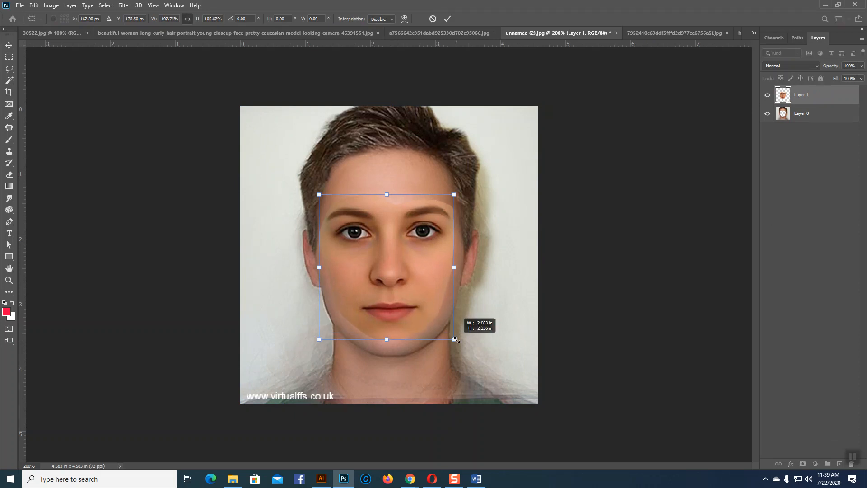
key("Up")
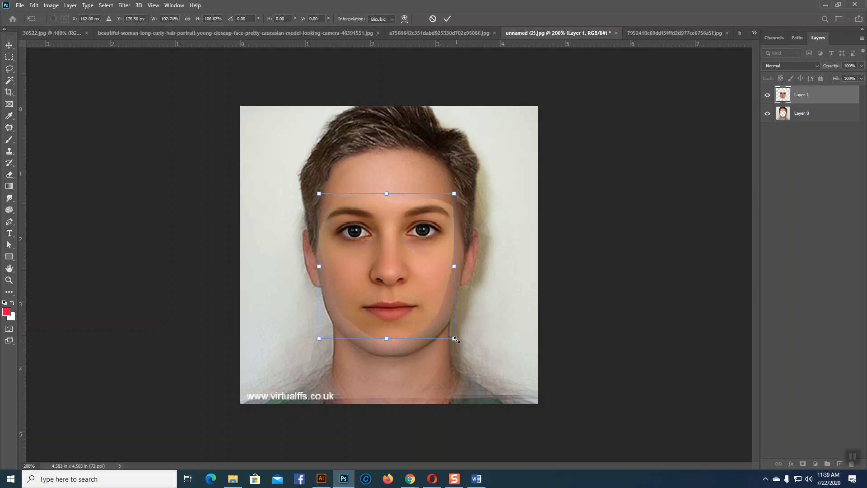
key("Return")
Step: Auto-blend Layer 1 and Layer 0 using Panorama with Seamless Tones and Colors and Content Aware Fill Transparent Areas
left_click(801, 116, "shift")
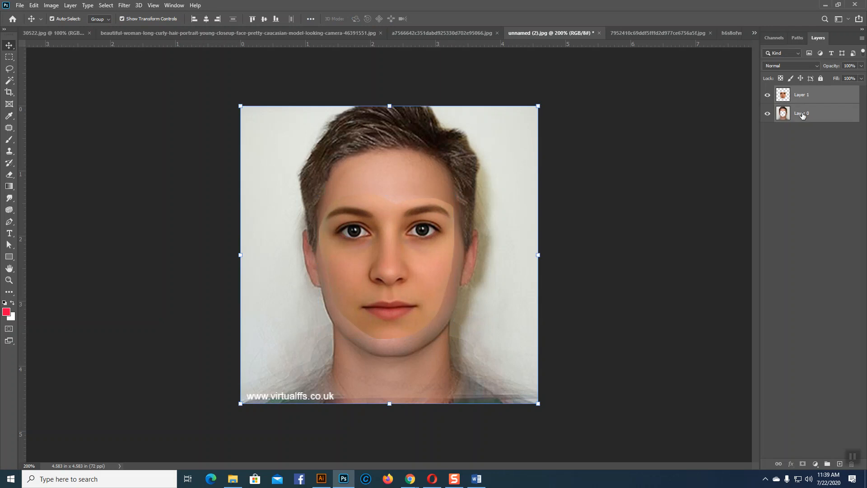
left_click(38, 7)
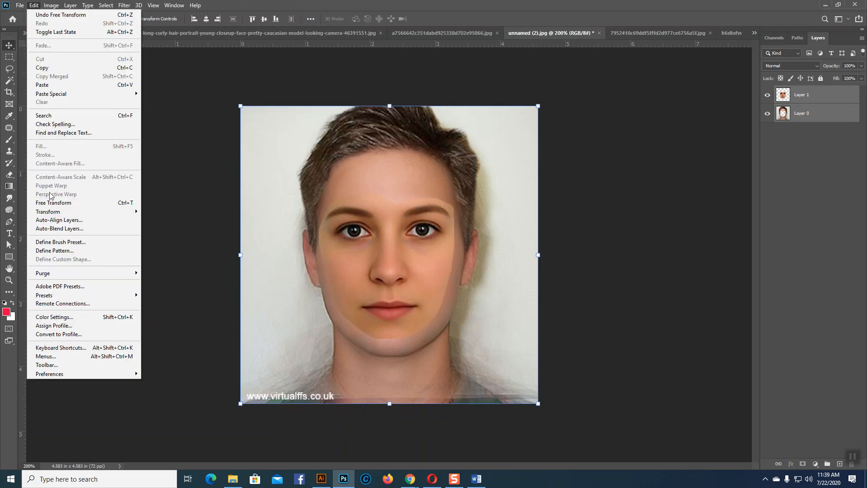
left_click(57, 228)
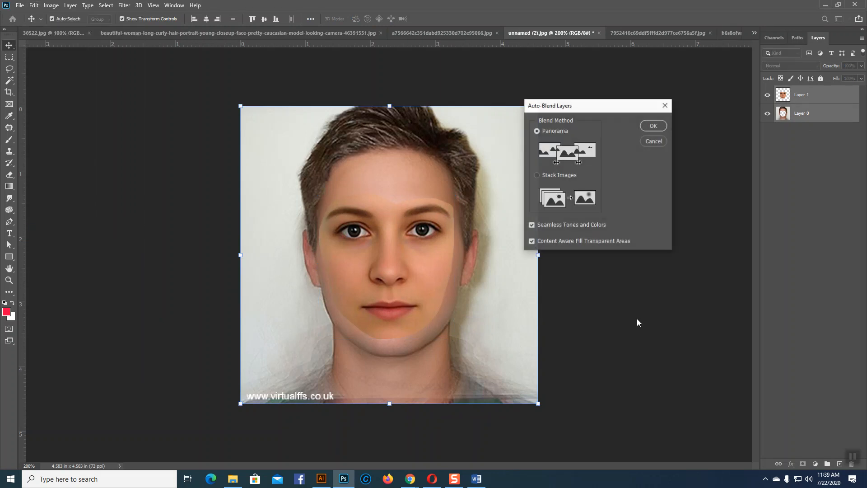
left_click(652, 125)
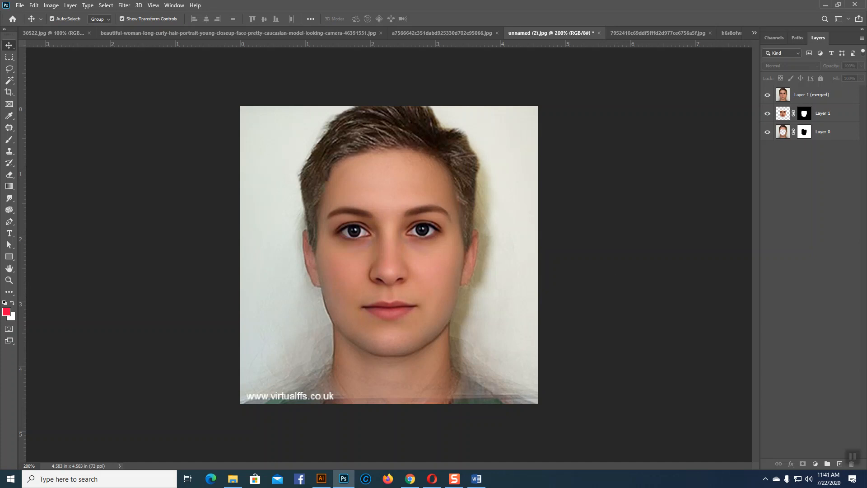
Step: Compare the blended face in unnamed (2).jpg with the portraits in the other open documents, ending on h6s8ofvn5l011.jpg
left_click(633, 33)
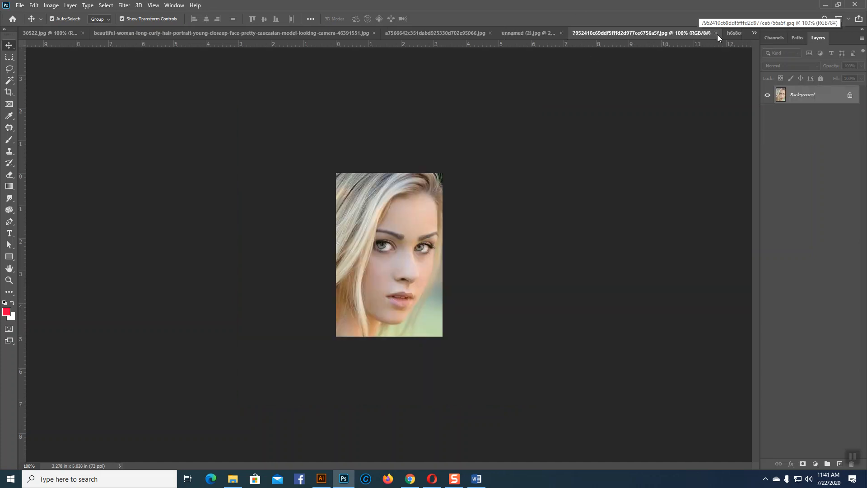
left_click(730, 32)
key("ctrl")
key("ctrl+d")
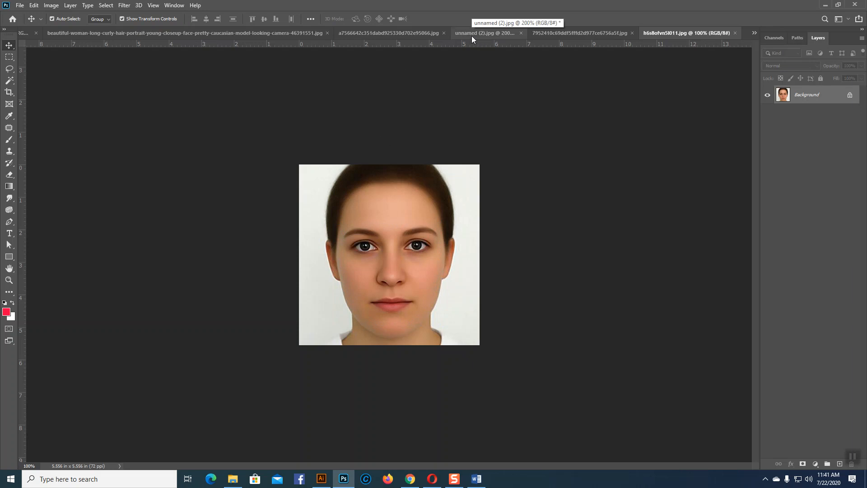
left_click(394, 33)
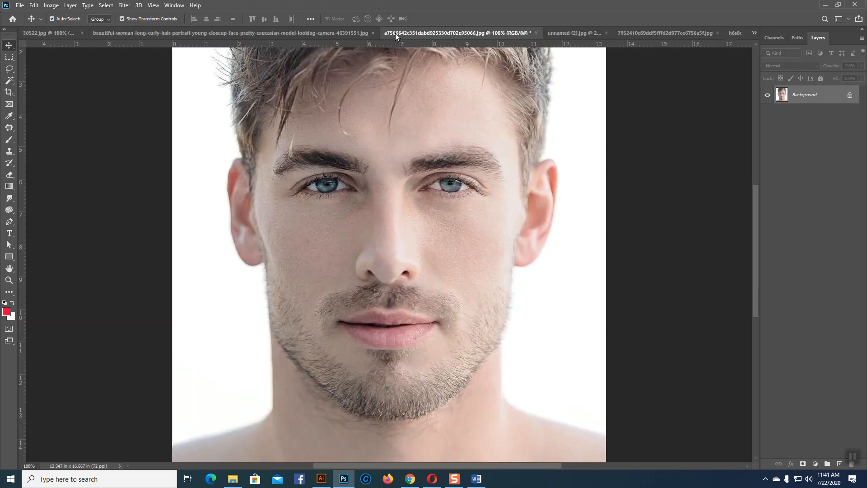
left_click(580, 35)
left_click(626, 35)
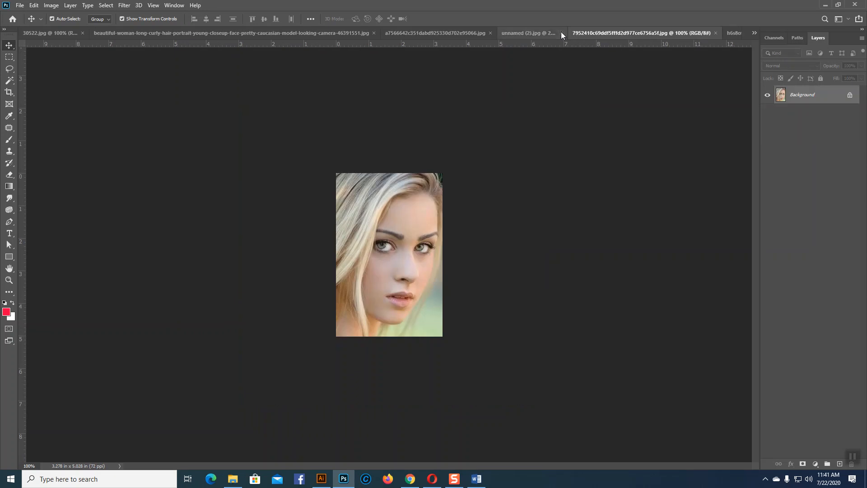
left_click(527, 32)
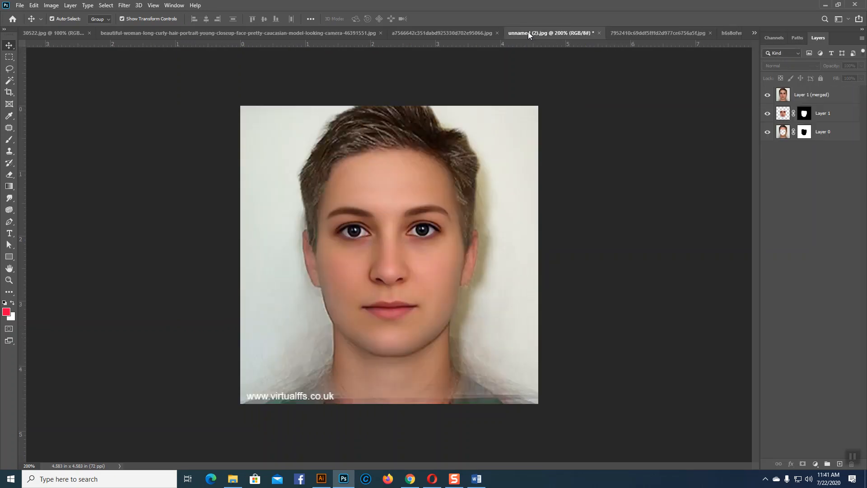
left_click(635, 31)
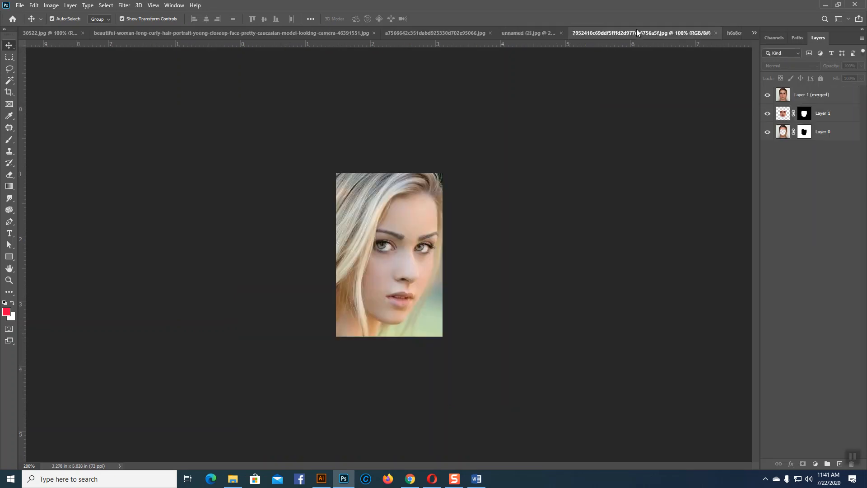
left_click(728, 34)
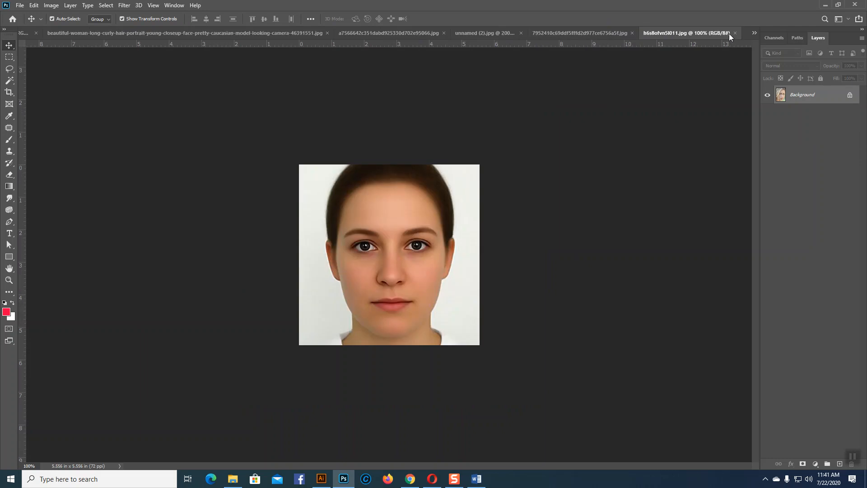
Step: Lasso the woman's whole head in h6s8ofvn5l011.jpg and copy it into unnamed (2).jpg
left_click(10, 68)
left_click_drag(336, 310, 360, 331)
mouse_move(452, 315)
left_mouse_down()
mouse_move(475, 260)
mouse_move(487, 175)
mouse_move(464, 128)
mouse_move(386, 99)
mouse_move(309, 123)
mouse_move(297, 218)
mouse_move(342, 311)
left_mouse_up()
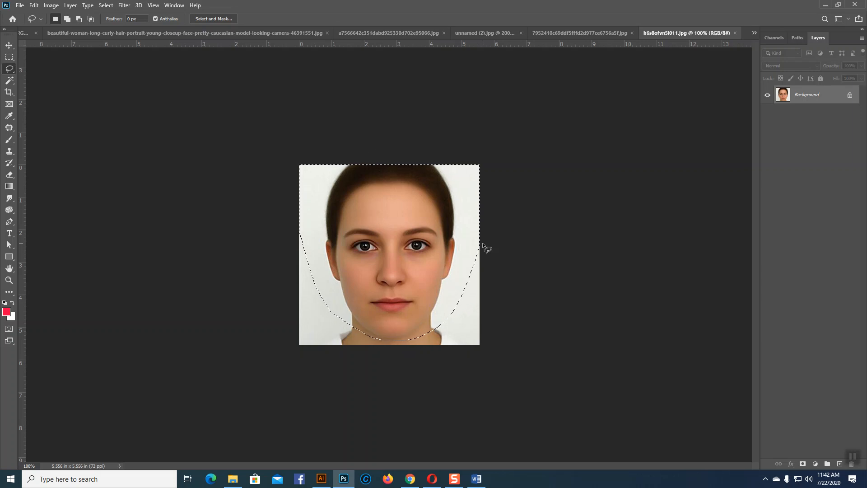
key("v")
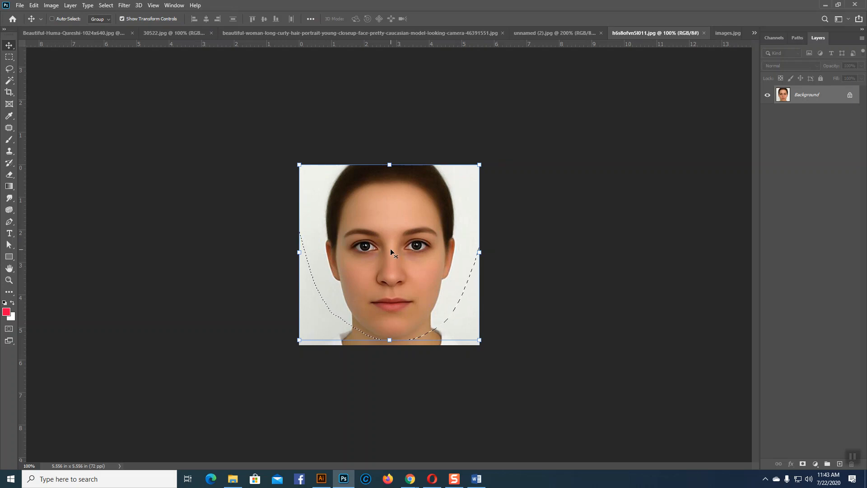
key("ctrl+c")
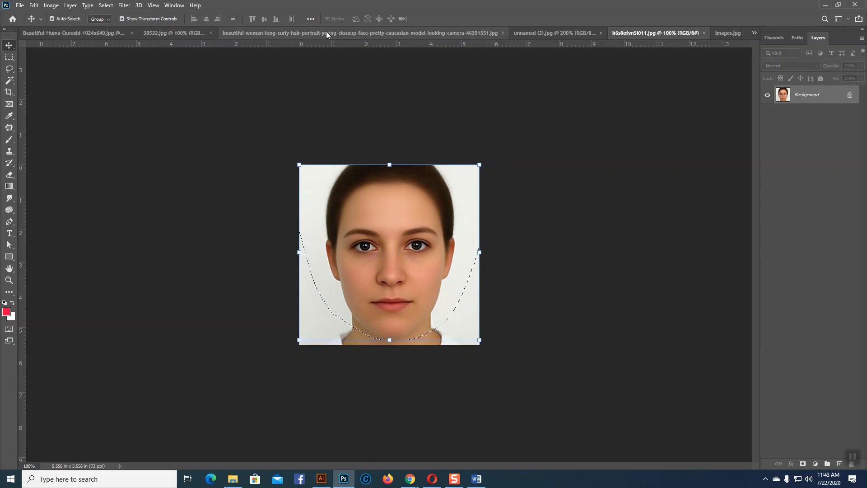
left_click(551, 36)
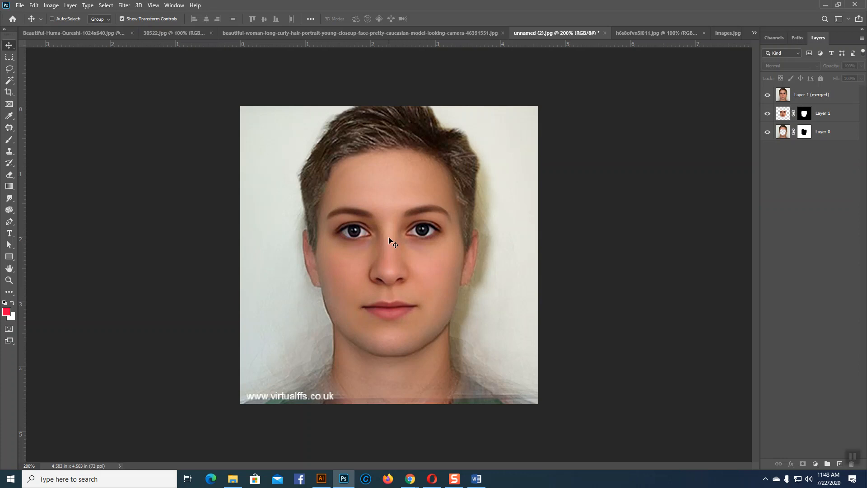
key("ctrl+v")
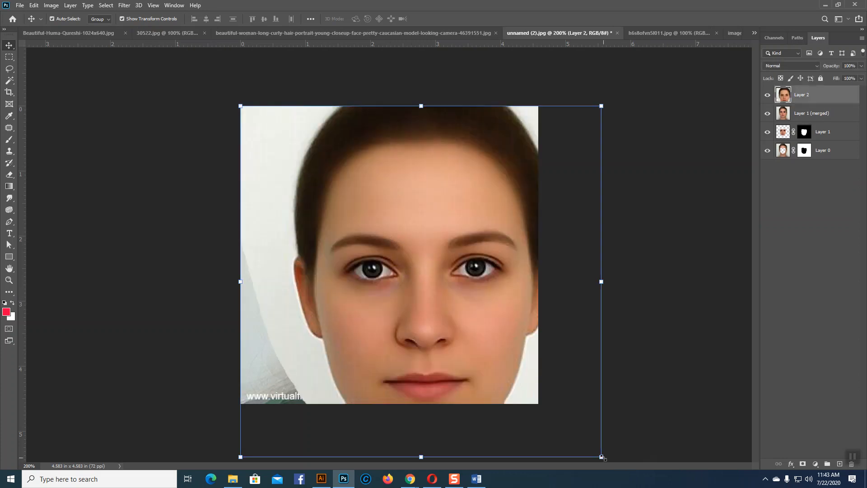
Step: Scale the pasted woman's head down and align it over the blended face for comparison, and delete the pasted layer
left_click_drag(602, 457, 536, 401)
left_click_drag(439, 351, 407, 325)
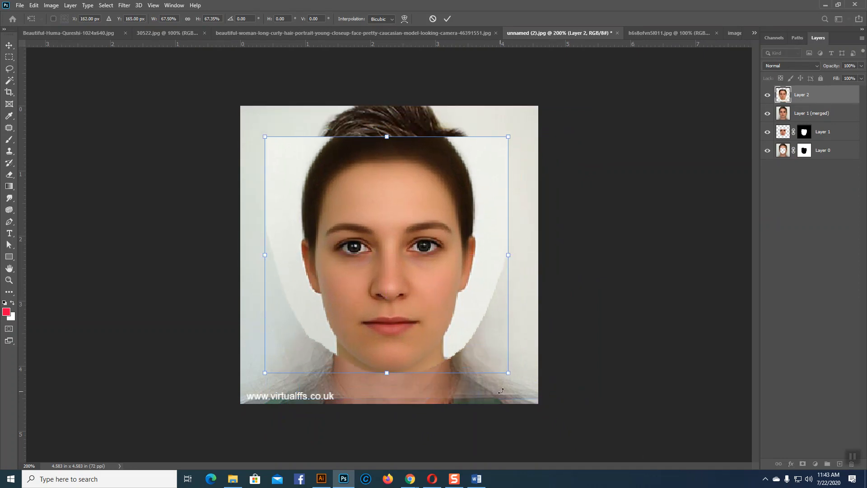
left_click_drag(510, 376, 528, 392)
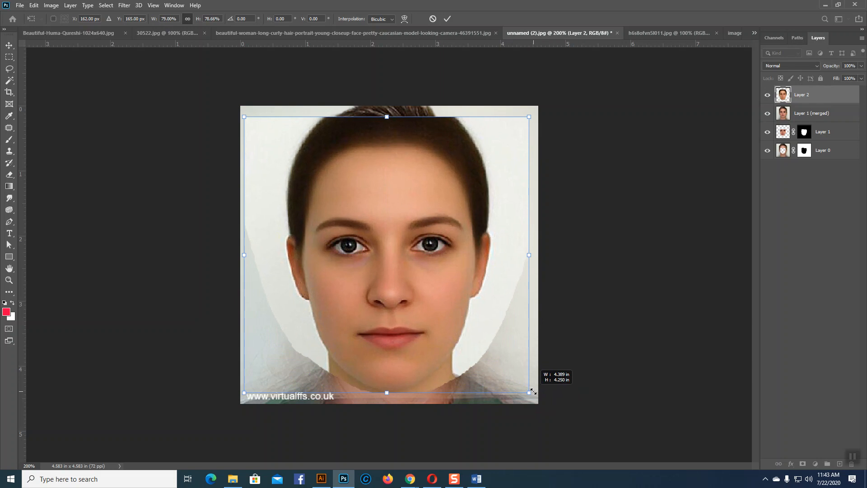
left_click_drag(447, 357, 427, 311)
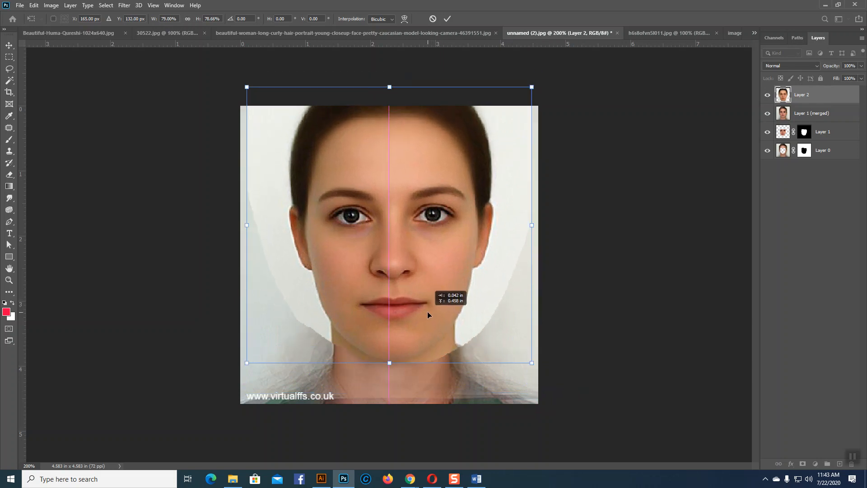
left_click_drag(532, 362, 517, 354)
left_click_drag(440, 316, 438, 333)
key("Return")
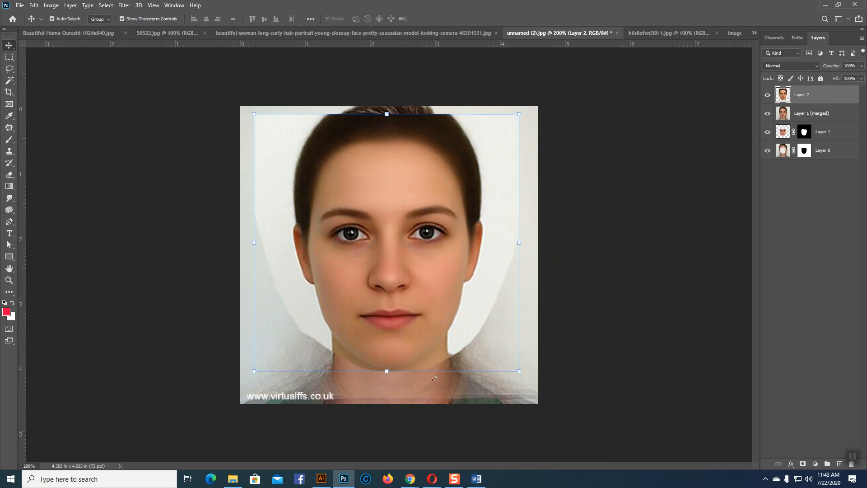
key("Delete")
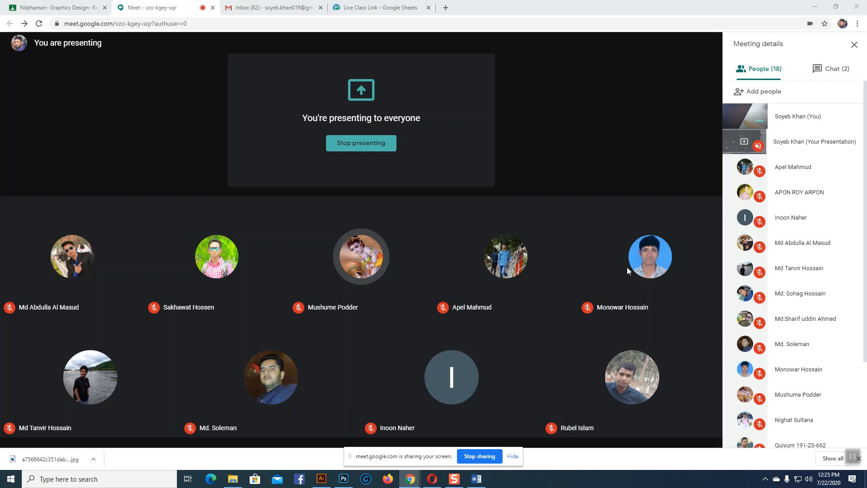
Step: Review the rest of the meeting's participant list in Google Meet and hide the screen-sharing notice
scroll(834, 296, "down", 2)
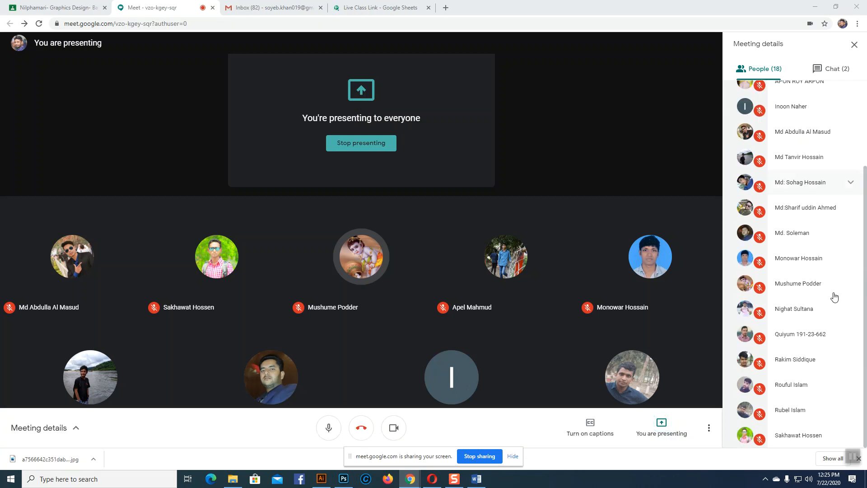
left_click(512, 456)
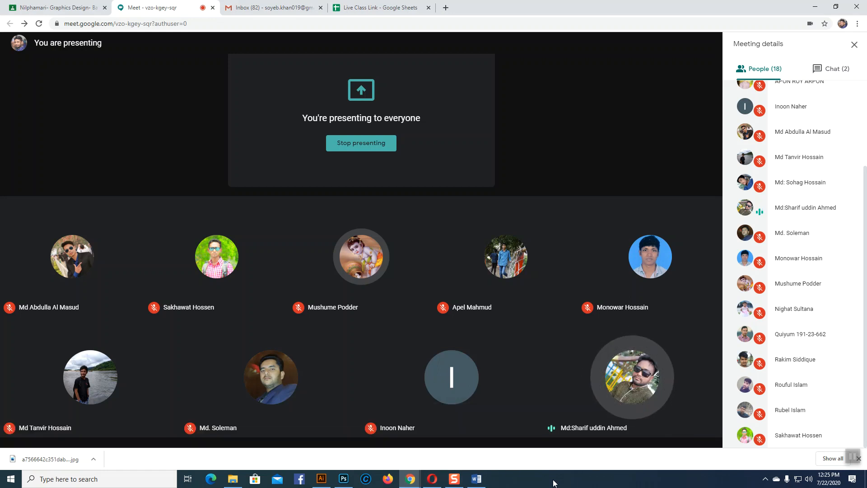
Step: Switch to Illustrator and close the Bookcover strong.pdf and Solar.ai documents
left_click(326, 482)
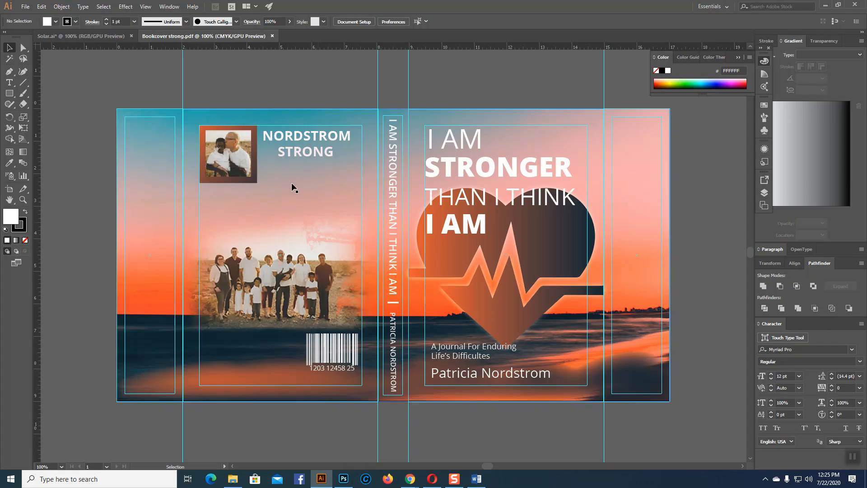
left_click(272, 36)
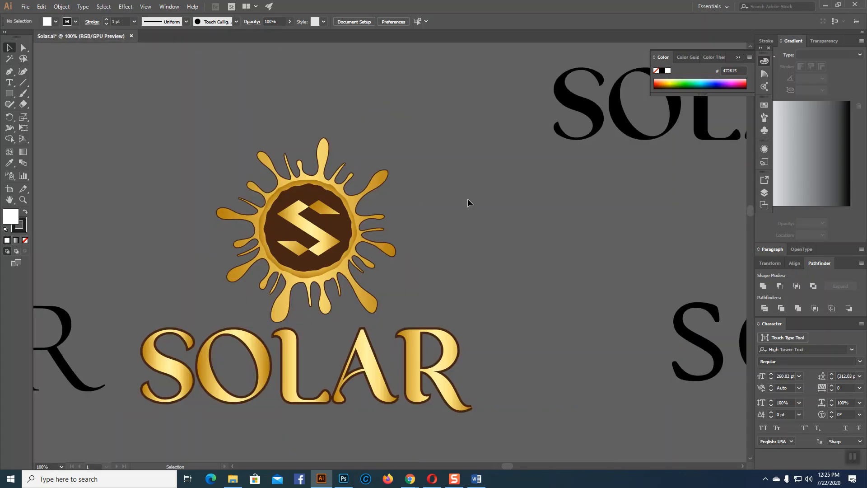
key("ctrl")
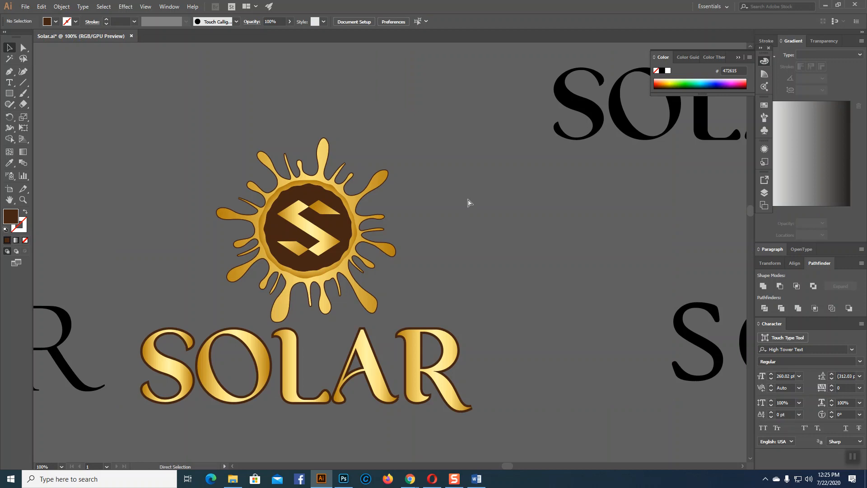
left_click(129, 36)
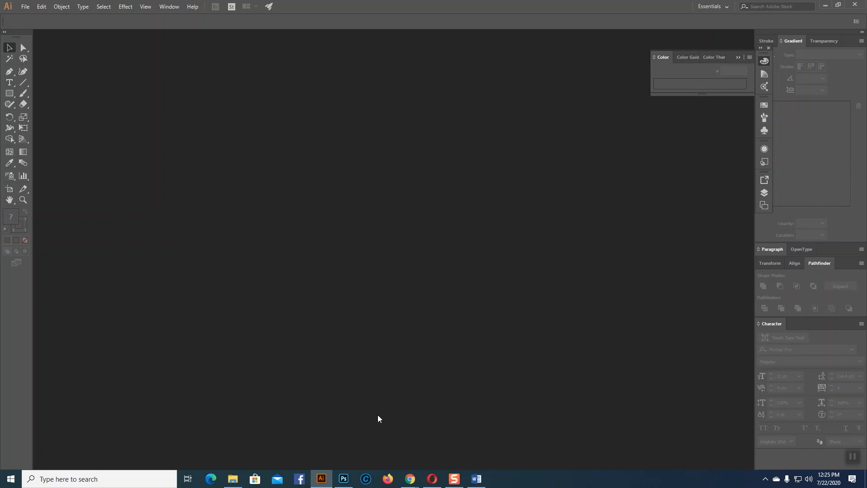
Step: Switch to Chrome, show the top of the Nilphamari- Graphics Design- Batch 01 class stream in Google Classroom, and reload it
left_click(343, 479)
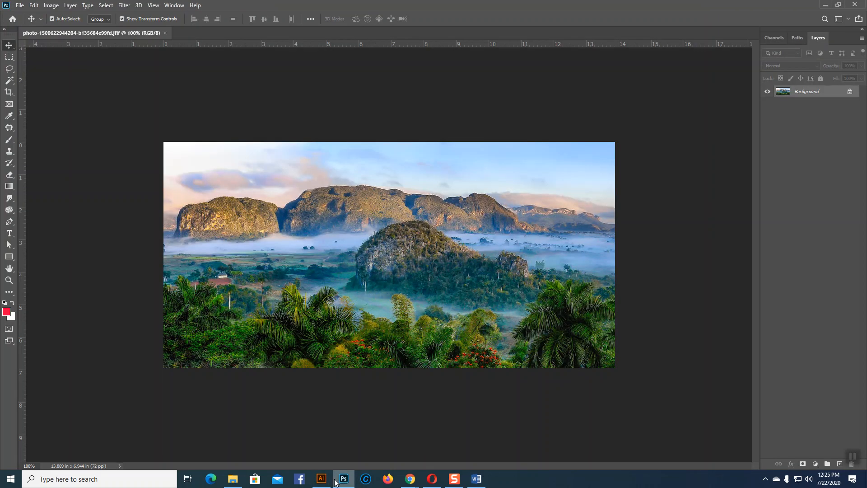
mouse_move(408, 479)
left_click(360, 435)
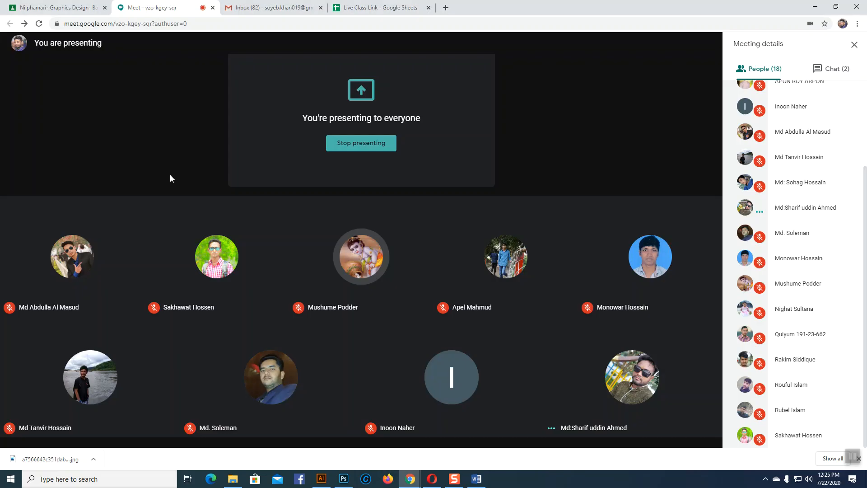
left_click(52, 7)
scroll(460, 169, "up", 12)
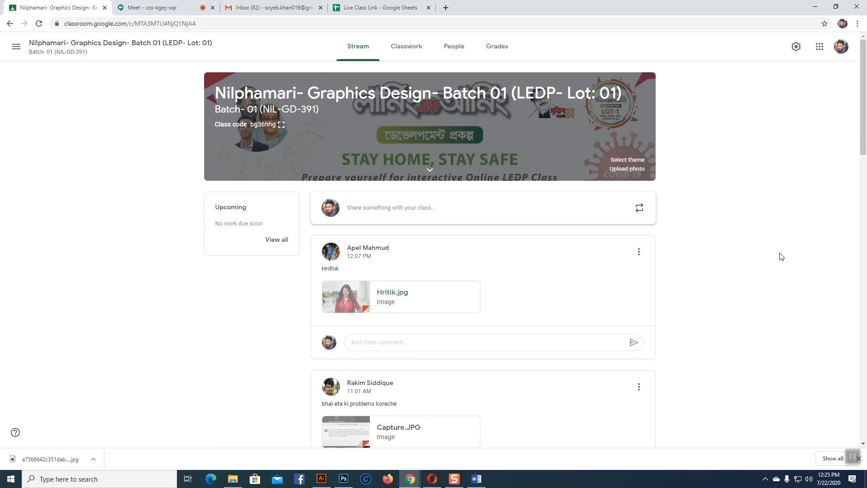
left_click(38, 26)
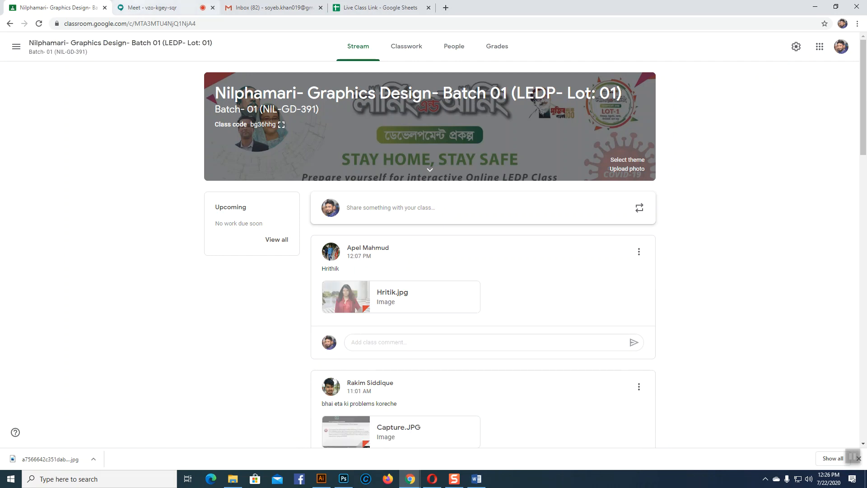
Step: Switch to the Google Meet page and stop presenting the screen to the class
left_click(153, 7)
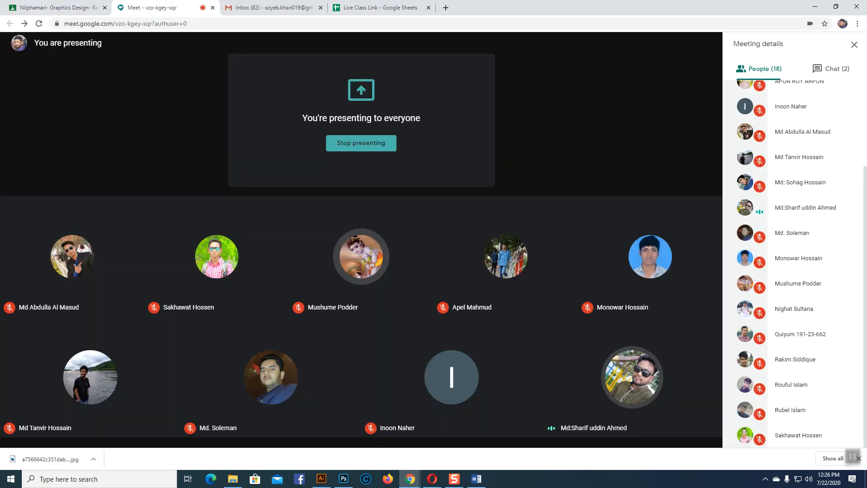
left_click(370, 145)
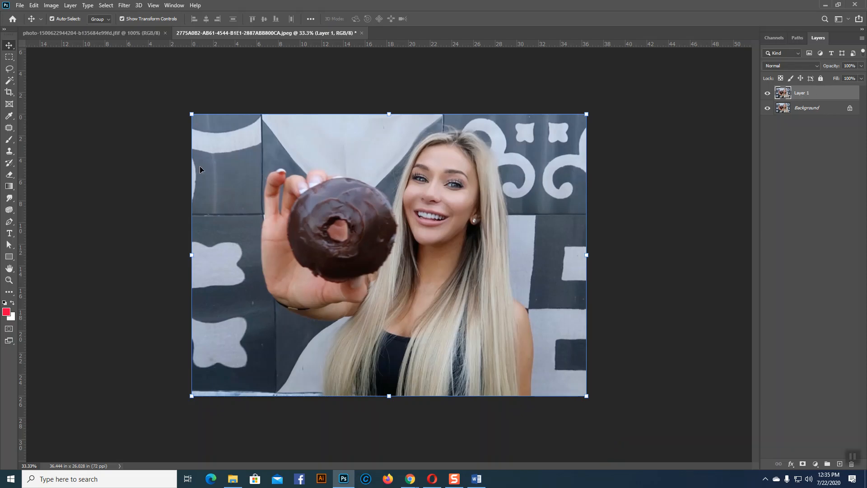
Step: Apply Brightness/Contrast to Layer 1 of the doughnut portrait with brightness 3 and contrast -50
left_click(51, 5)
mouse_move(100, 31)
left_click(185, 30)
left_click_drag(597, 167, 502, 202)
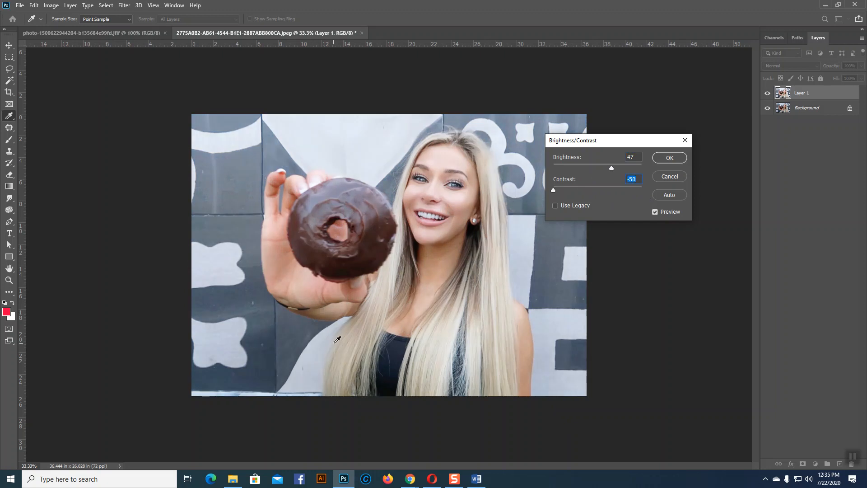
mouse_move(611, 166)
left_mouse_down()
mouse_move(628, 167)
mouse_move(589, 171)
mouse_move(606, 172)
mouse_move(598, 173)
left_mouse_up()
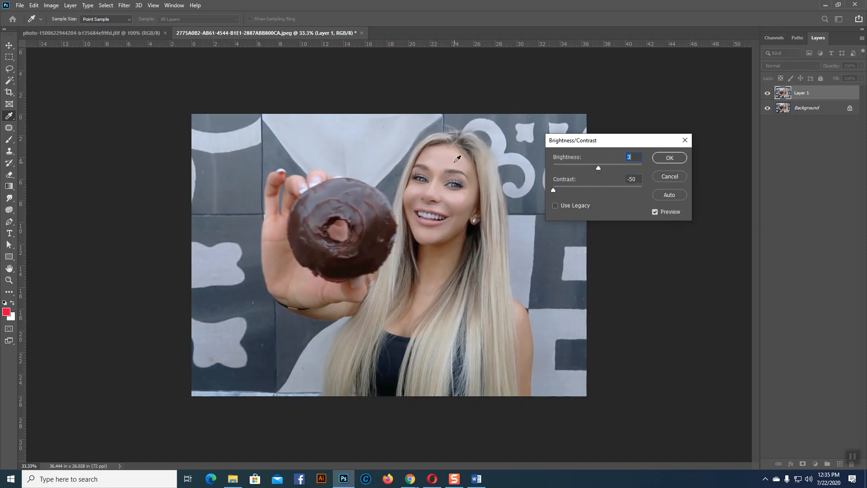
left_click(670, 158)
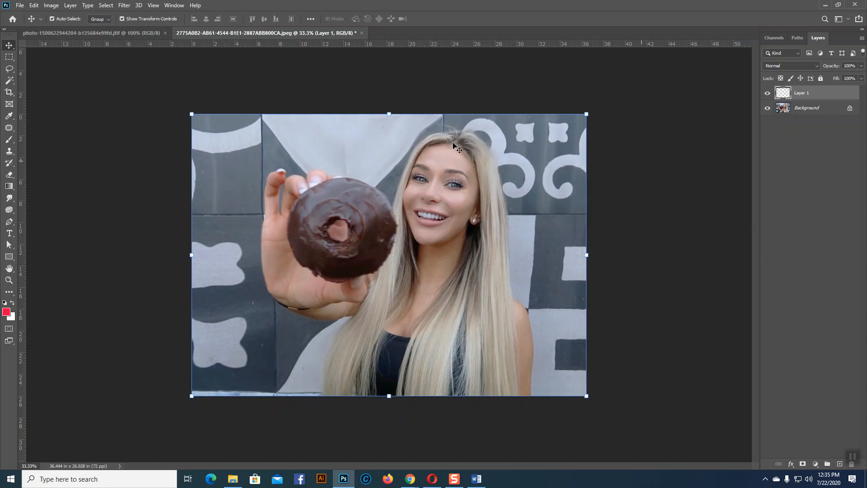
Step: Start a Levels adjustment on Layer 1 and set the RGB input shadows to 35 and midtones to 0.93
left_click(51, 5)
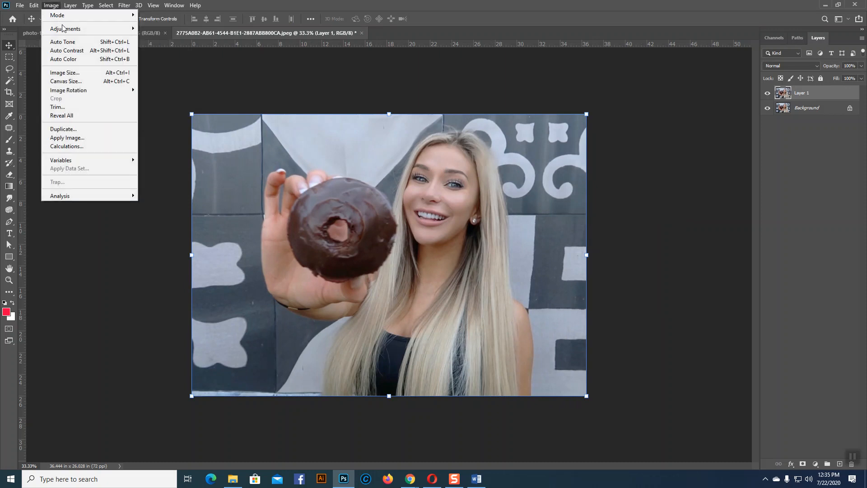
mouse_move(68, 29)
left_click(169, 39)
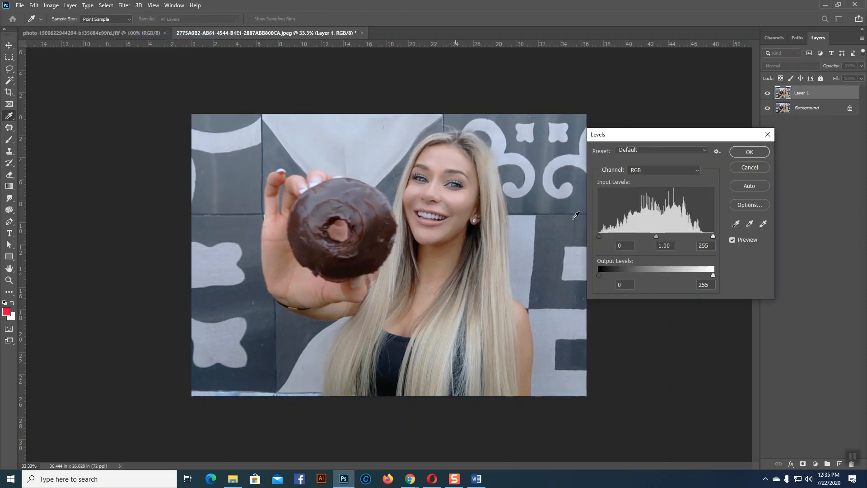
left_click_drag(599, 235, 614, 237)
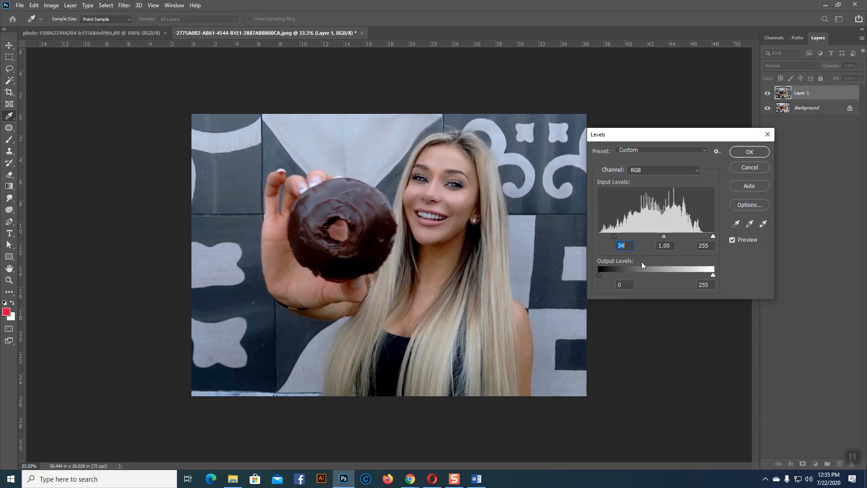
mouse_move(614, 236)
left_mouse_down()
mouse_move(615, 243)
mouse_move(712, 237)
left_mouse_up()
Step: Set the Red channel's input shadows to 25, adjust the Green channel's shadows, and apply the Levels
left_click(674, 168)
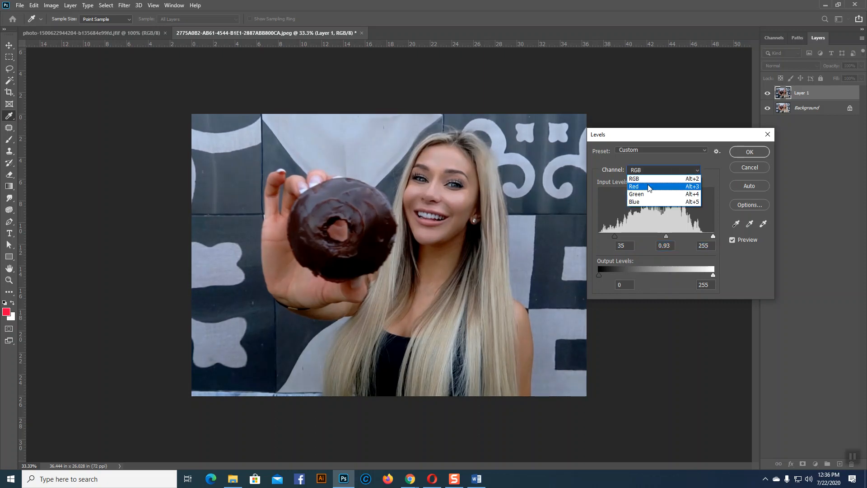
left_click(663, 187)
left_click_drag(599, 236, 610, 238)
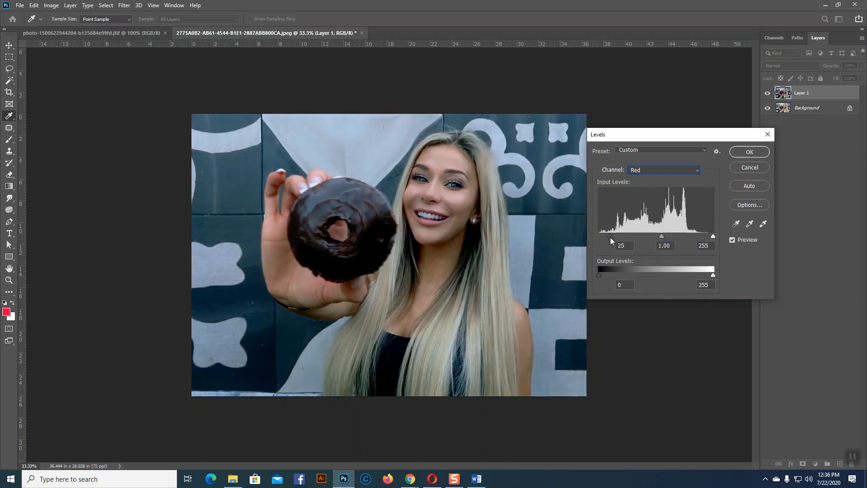
left_click(647, 171)
left_click(650, 195)
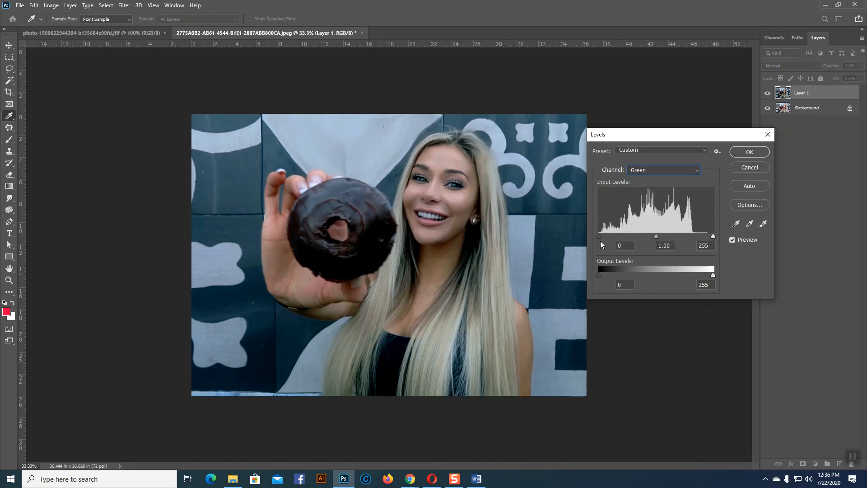
mouse_move(599, 237)
left_mouse_down()
mouse_move(614, 237)
mouse_move(595, 239)
left_mouse_up()
left_click(747, 154)
Step: Examine the adjusted portrait up close around the face, the hair edges and the patterned wall
key("v")
key("ctrl+plus")
key("ctrl+plus")
key("ctrl+plus")
key("ctrl+plus")
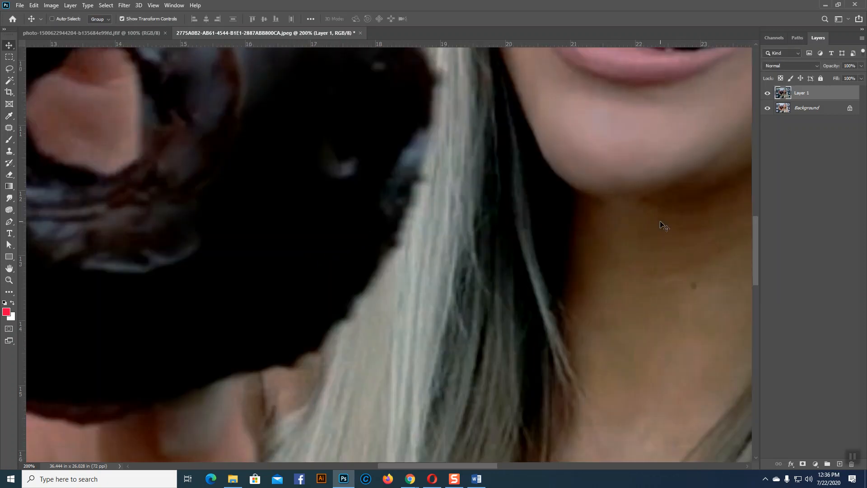
left_click_drag(565, 106, 620, 433)
left_click_drag(494, 378, 446, 459)
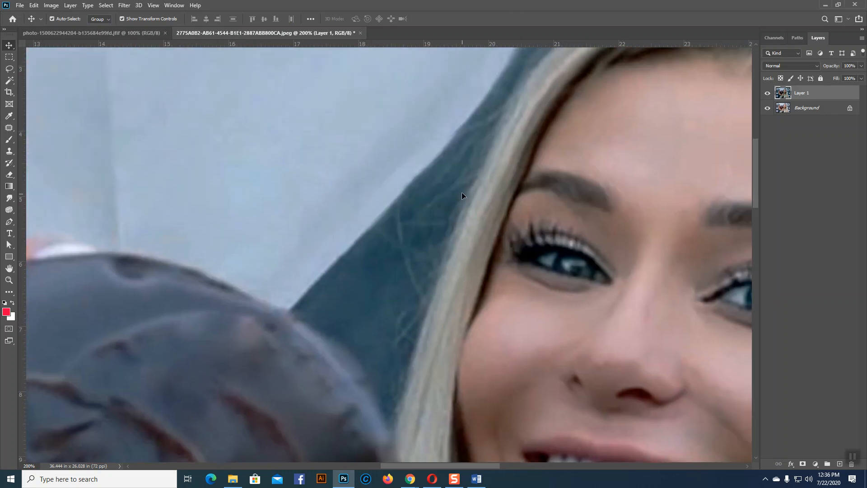
left_click_drag(511, 149, 407, 271)
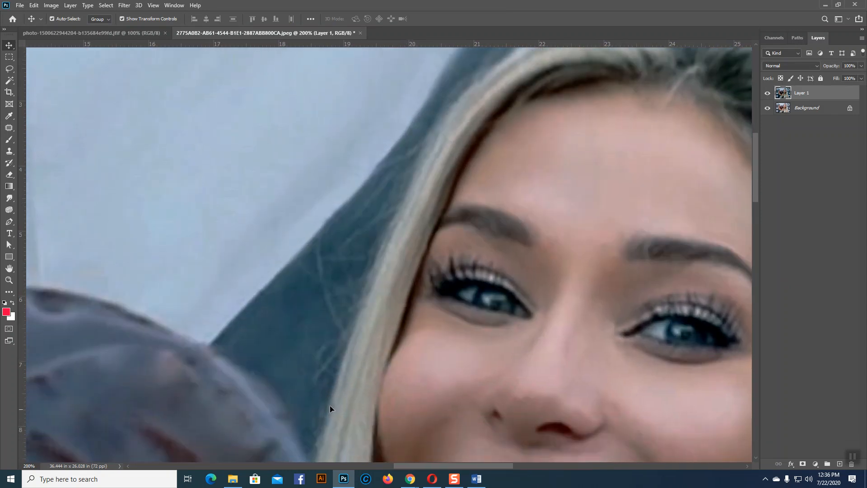
left_click_drag(388, 193, 406, 208)
left_click_drag(554, 228, 263, 275)
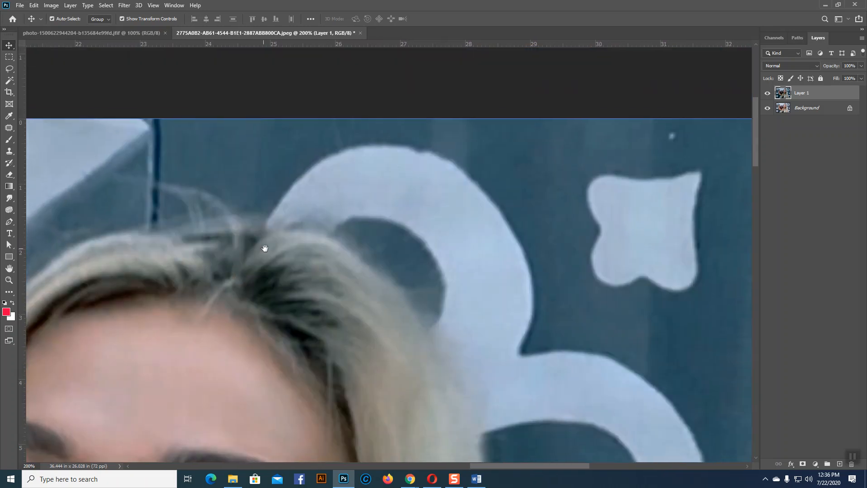
left_click_drag(430, 314, 398, 310)
key("ctrl+minus")
key("ctrl+minus")
key("ctrl+minus")
key("ctrl+minus")
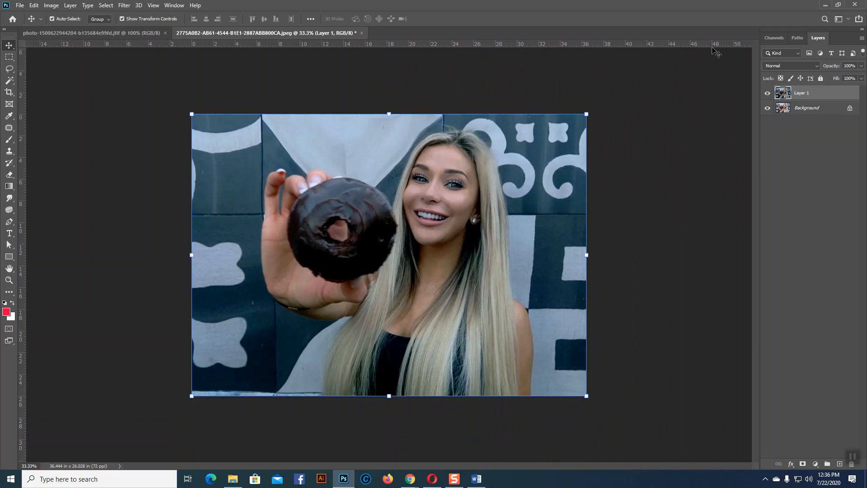
Step: Select the Background layer of the doughnut portrait and close the document without saving
left_click(808, 109)
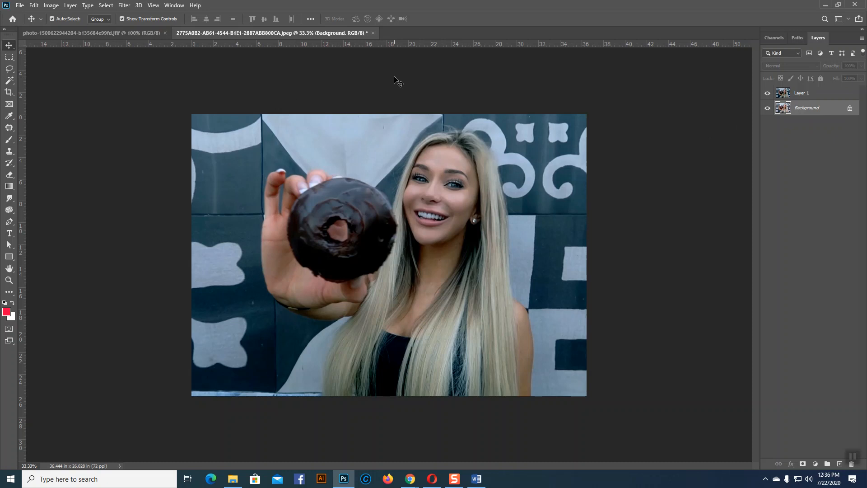
left_click(373, 33)
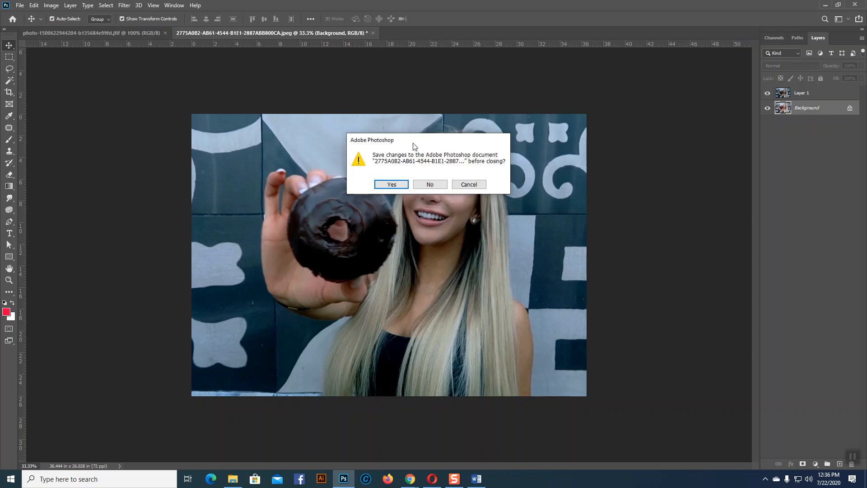
left_click(431, 185)
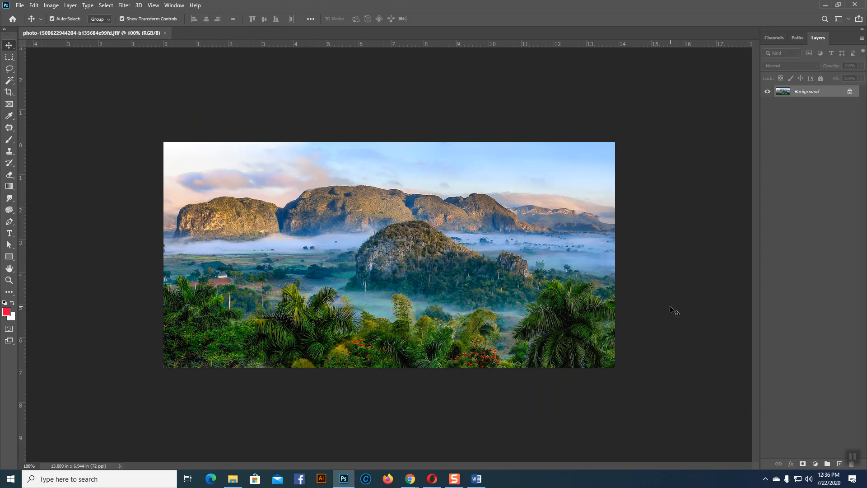
Step: Draw four vertical rectangles along the landscape's lower edge, about 78×238, 67×295, 66×251 and 70×295 px, and hide the shape properties
key("ctrl+plus")
key("ctrl+minus")
left_click(9, 257)
left_click_drag(254, 271, 289, 371)
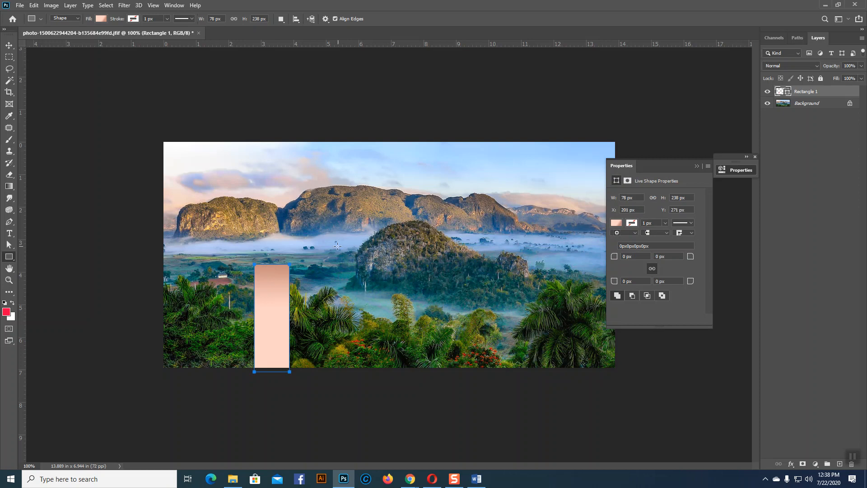
left_click_drag(336, 242, 366, 374)
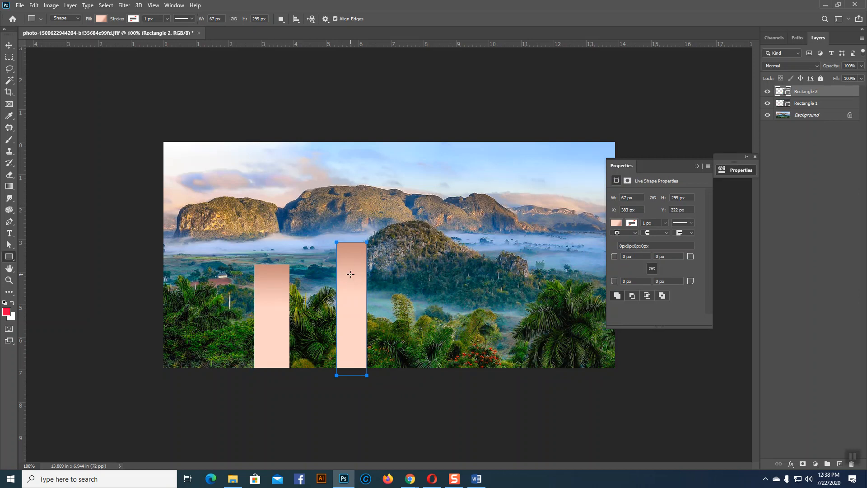
left_click_drag(402, 273, 432, 385)
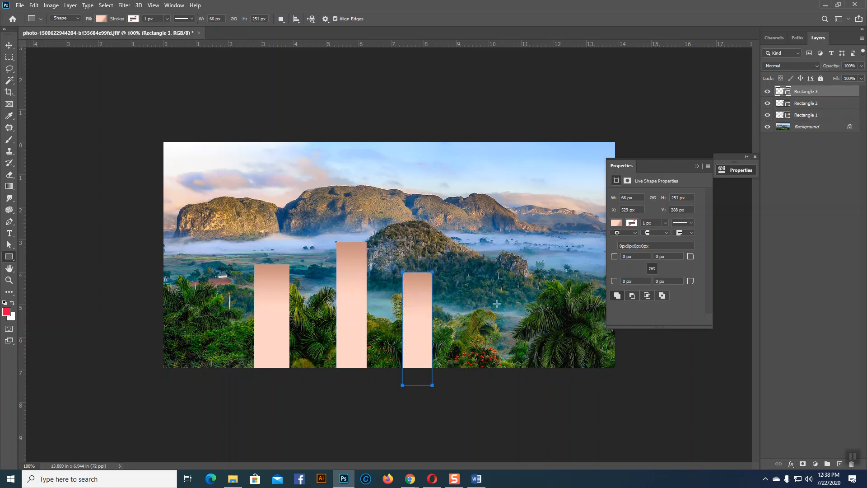
left_click_drag(465, 245, 496, 376)
left_click(696, 165)
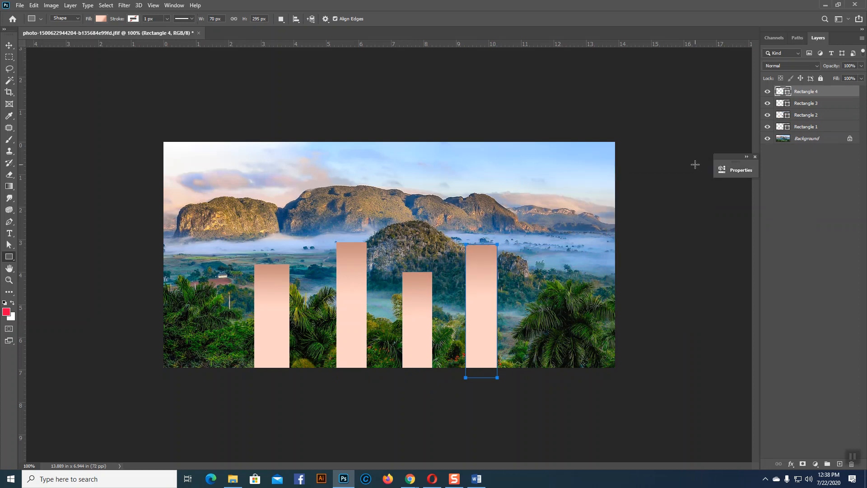
left_click(754, 157)
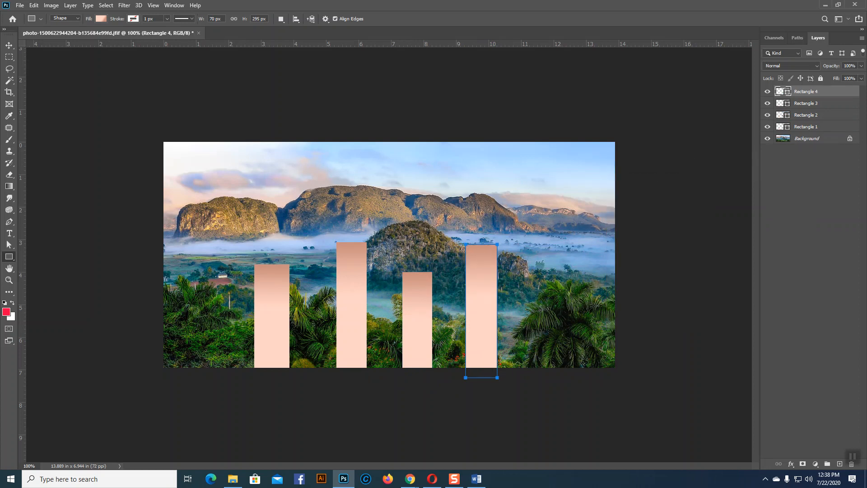
Step: Select the rectangles on the landscape one at a time with the Move tool, from the fourth to the second
left_click(9, 45)
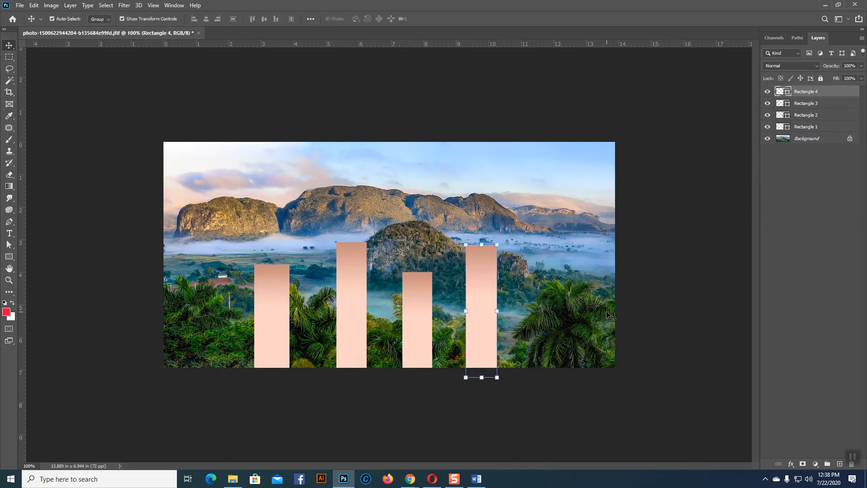
left_click(650, 320)
left_click(478, 329)
left_click(412, 307)
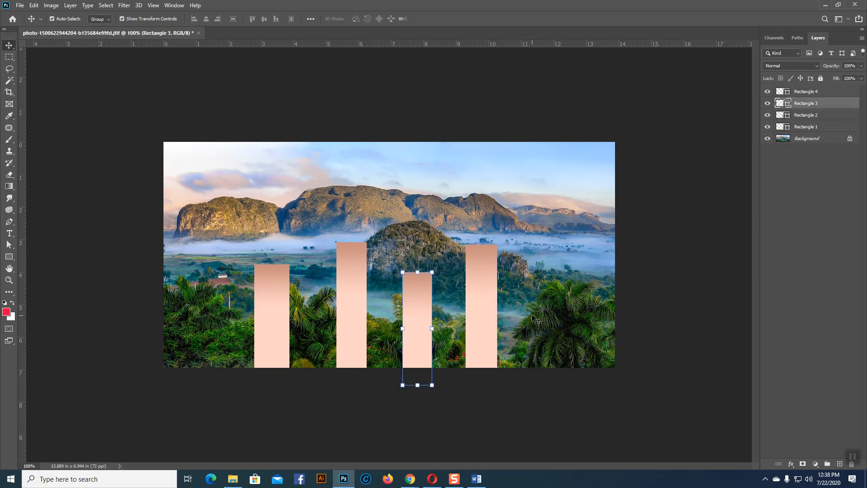
left_click(356, 309)
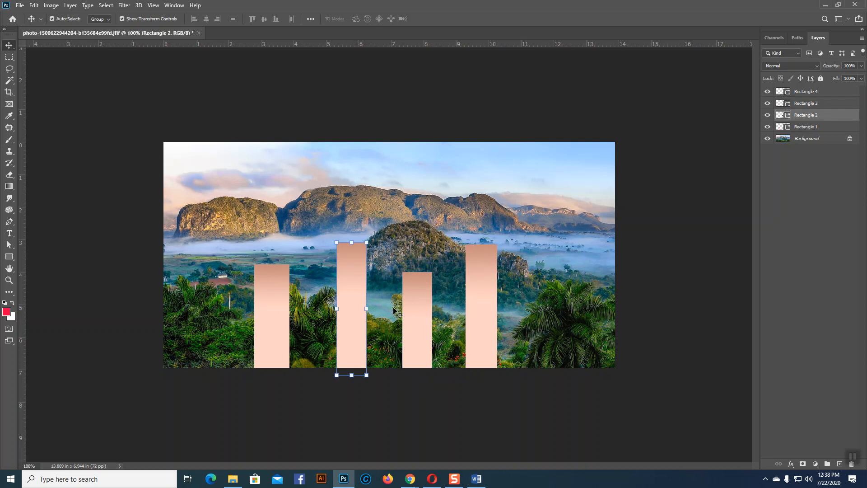
Step: Delete all four rectangles from the landscape one after another, starting with the first
left_click(273, 315)
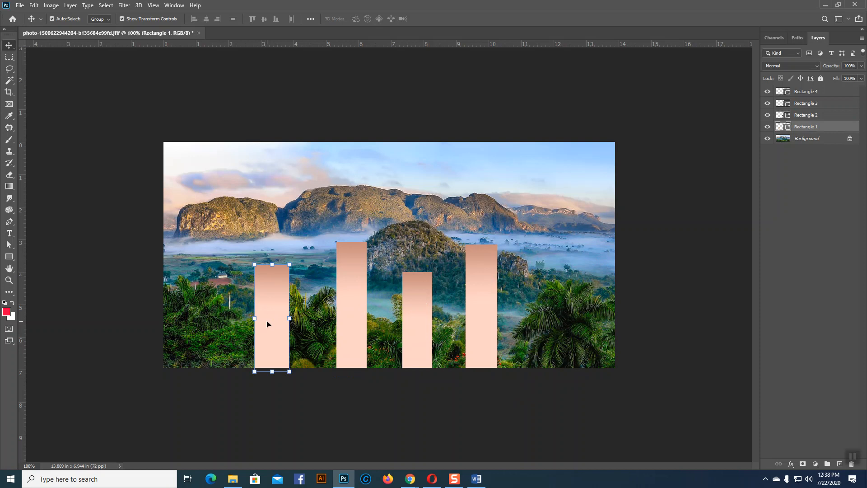
key("Delete")
left_click(364, 321)
key("Delete")
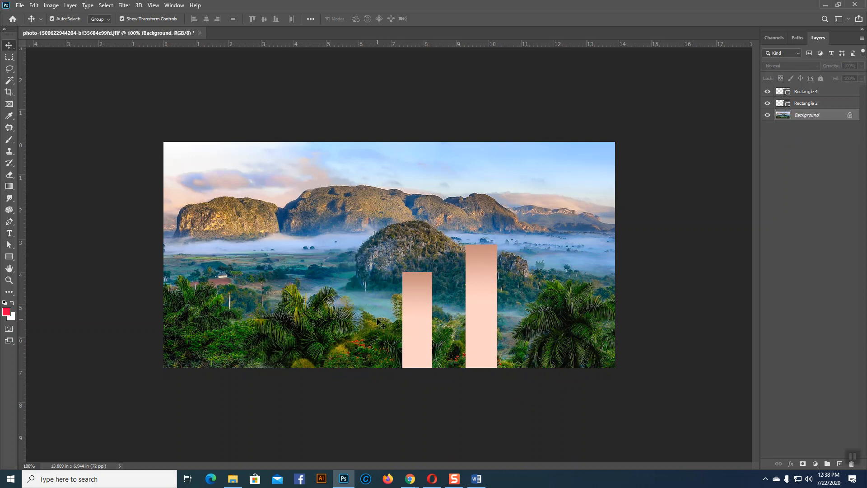
left_click(412, 325)
key("Delete")
left_click(474, 312)
key("Delete")
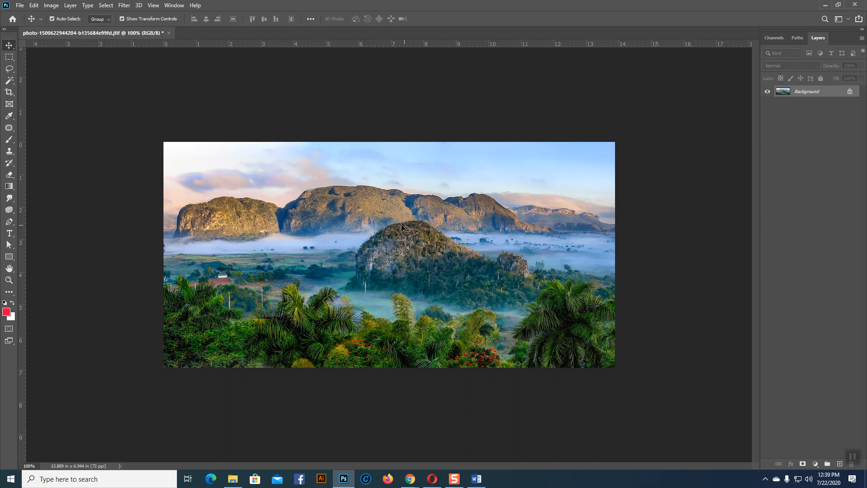
Step: Crop the landscape photo to its left part, about 386 px wide, keeping the full height
left_click(9, 92)
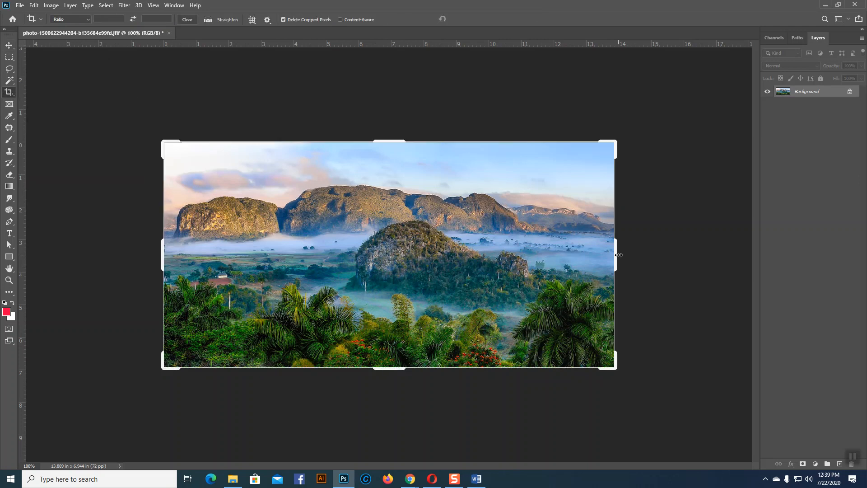
left_click_drag(616, 254, 478, 262)
key("Return")
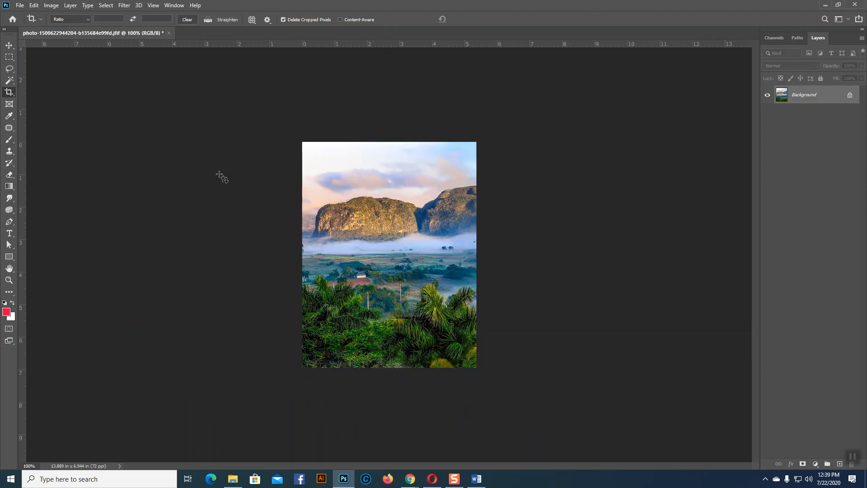
Step: Check the cropped landscape's image width in the Save for Web settings, and leave the export without saving
left_click(20, 7)
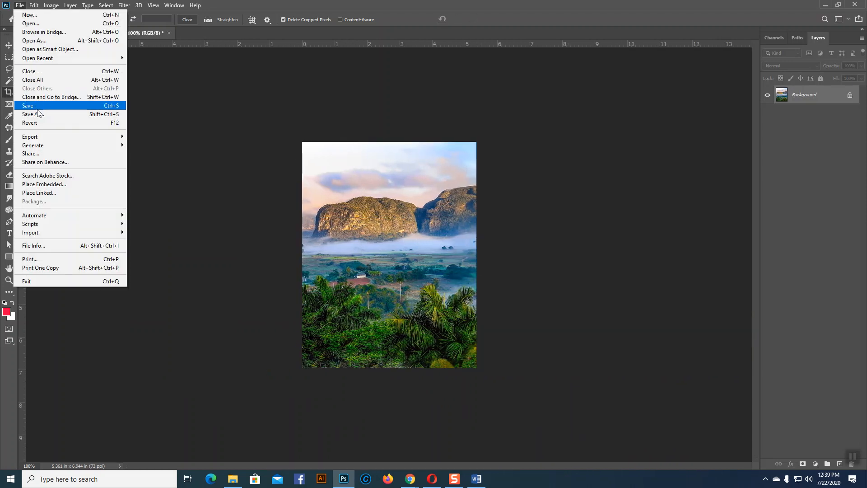
mouse_move(50, 140)
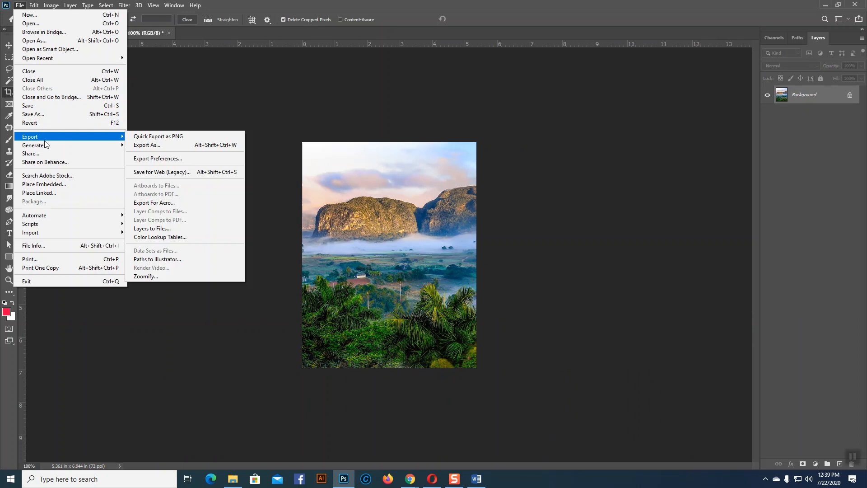
left_click(166, 171)
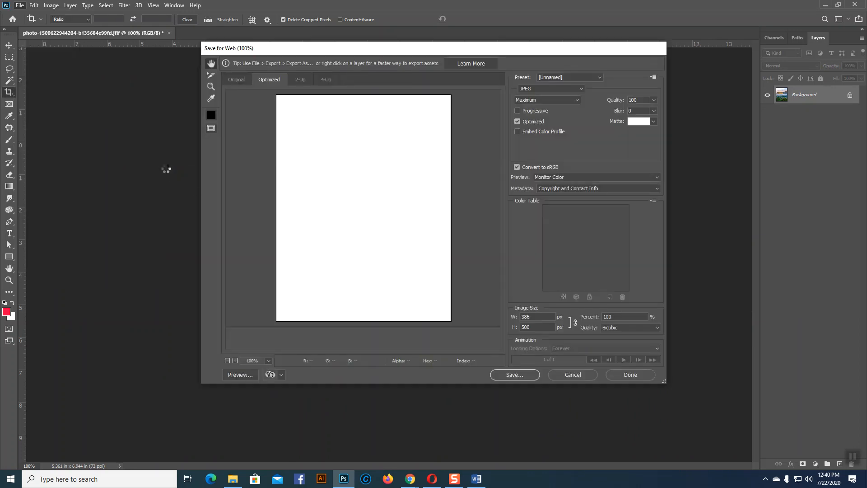
left_click(572, 374)
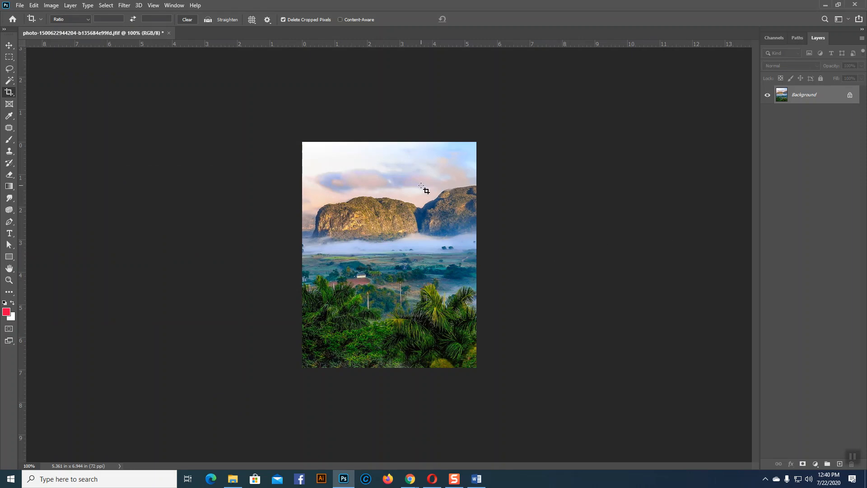
left_click(18, 6)
mouse_move(67, 137)
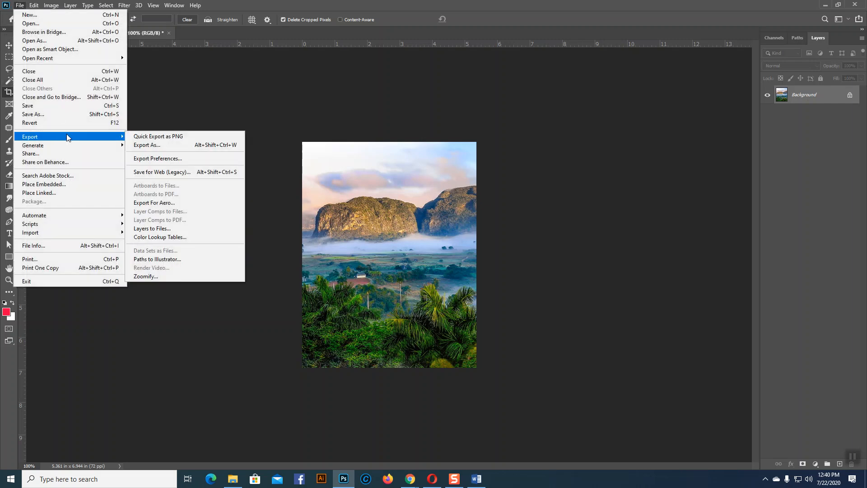
left_click(159, 172)
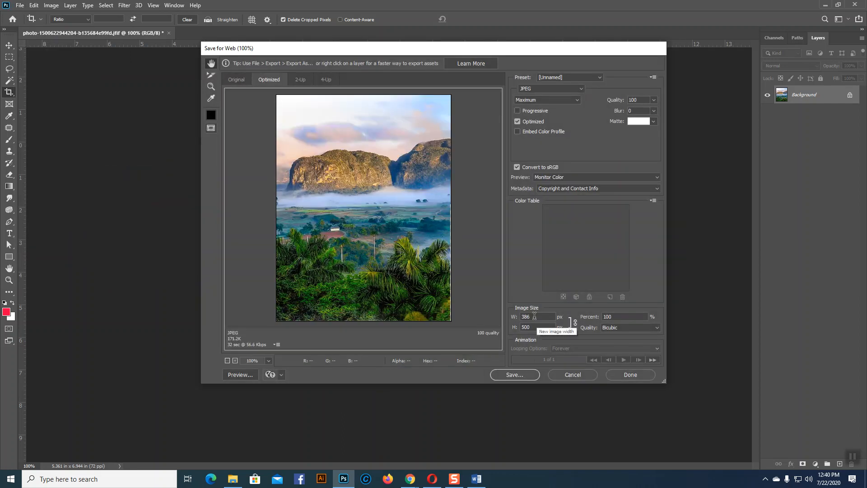
double_click(531, 316)
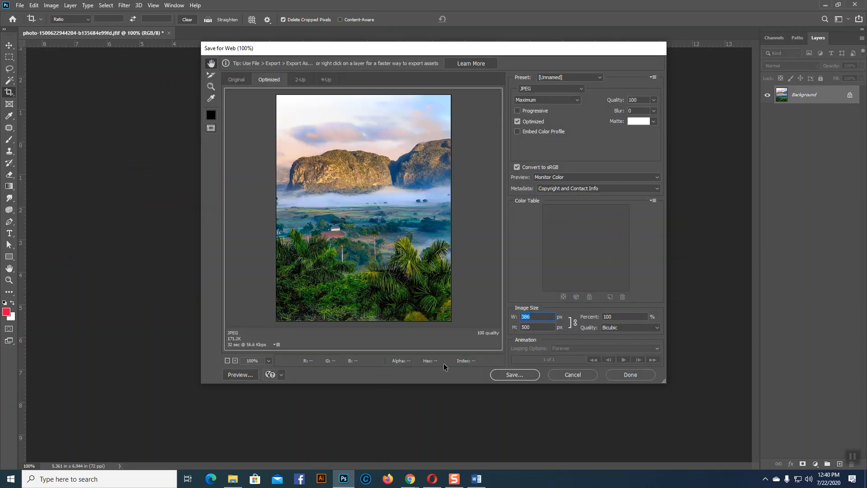
key("Tab")
left_click(572, 375)
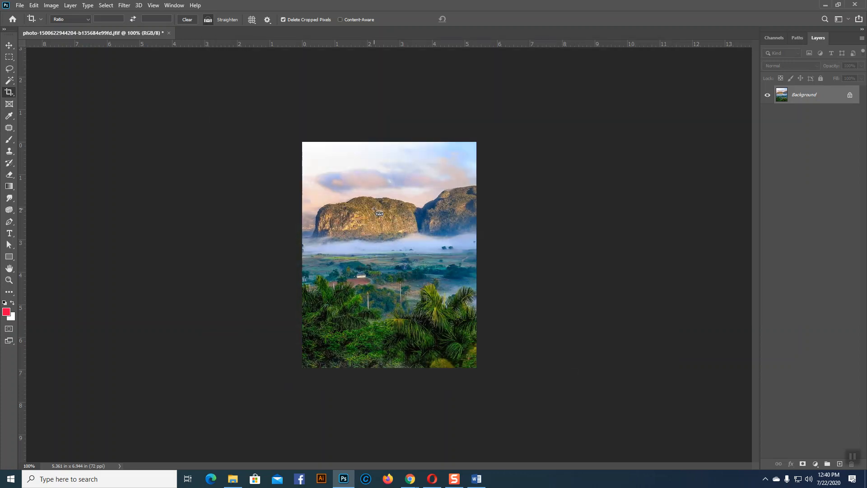
Step: Undo the crop to the left part and crop the landscape to its middle part instead, about 6.3 in wide at full height
key("ctrl+z")
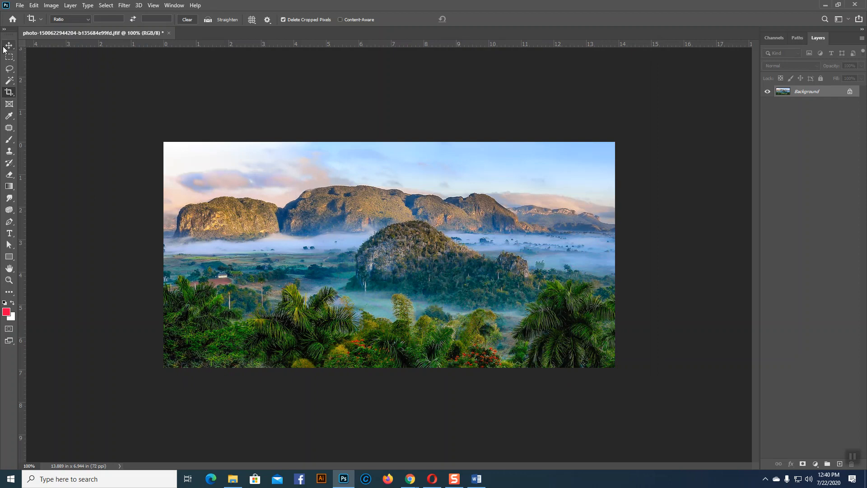
left_click(278, 215)
left_click_drag(162, 260, 227, 255)
left_click_drag(554, 254, 493, 252)
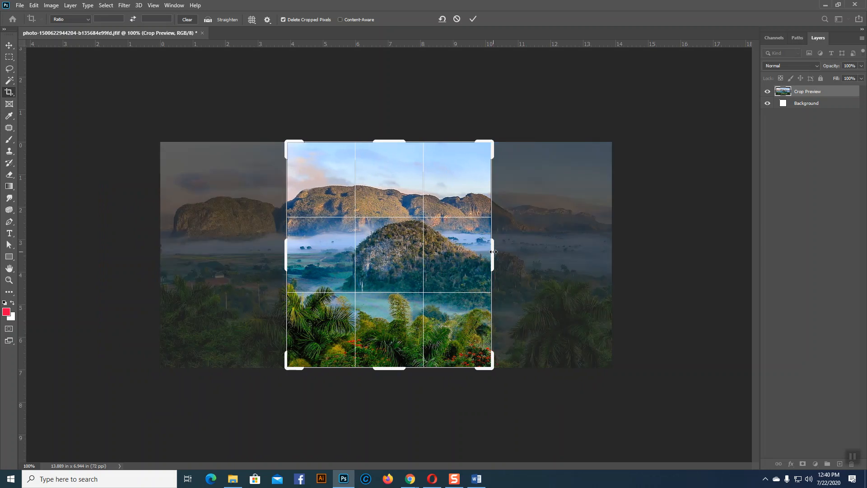
key("Return")
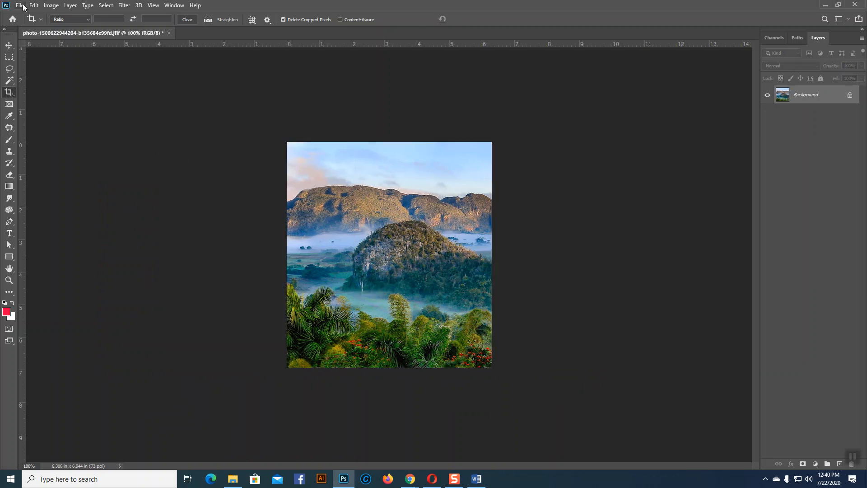
Step: Check the middle crop's image size in the Save for Web settings, cancel the export, and undo that crop
left_click(24, 6)
mouse_move(53, 135)
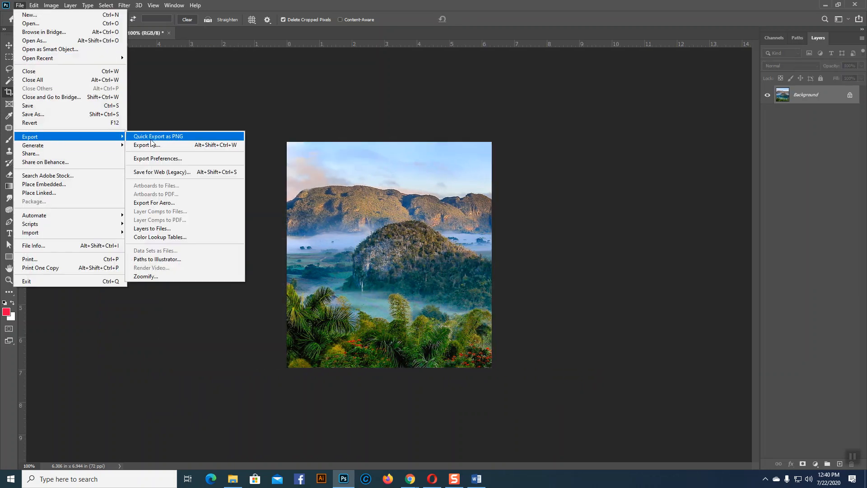
left_click(163, 172)
left_click_drag(537, 328, 512, 319)
left_click(579, 373)
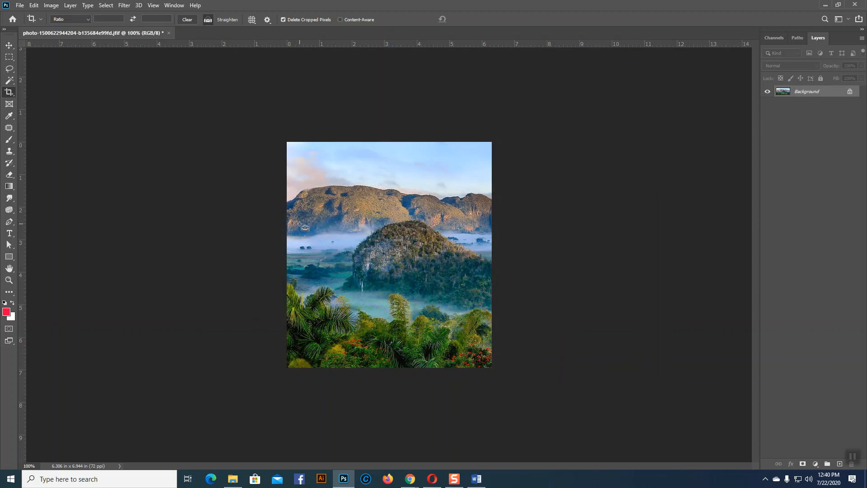
key("ctrl+z")
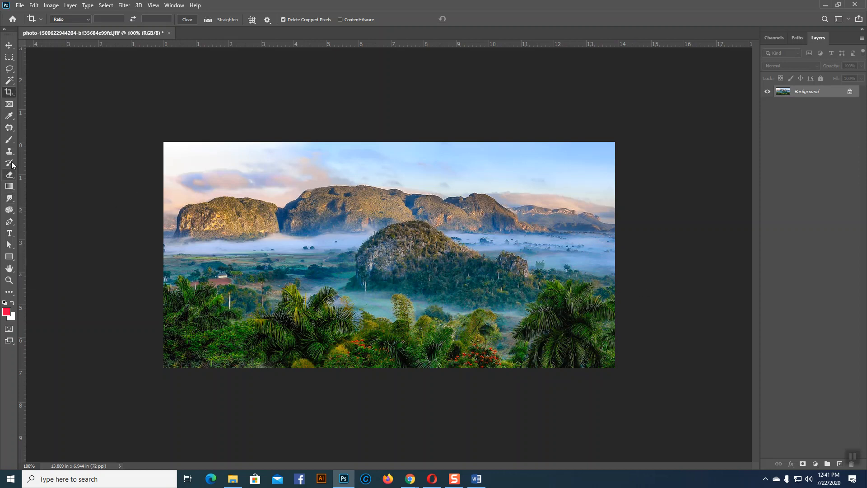
Step: Draw three vertical rectangles across the landscape, the first about 81×267 px and the third about 126×390 px, and close the shape properties
left_click(8, 257)
left_click_drag(258, 247, 294, 367)
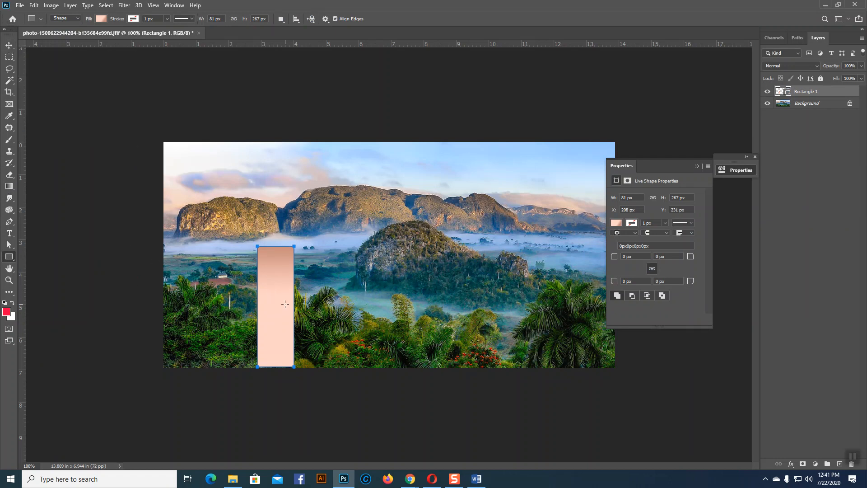
left_click(697, 166)
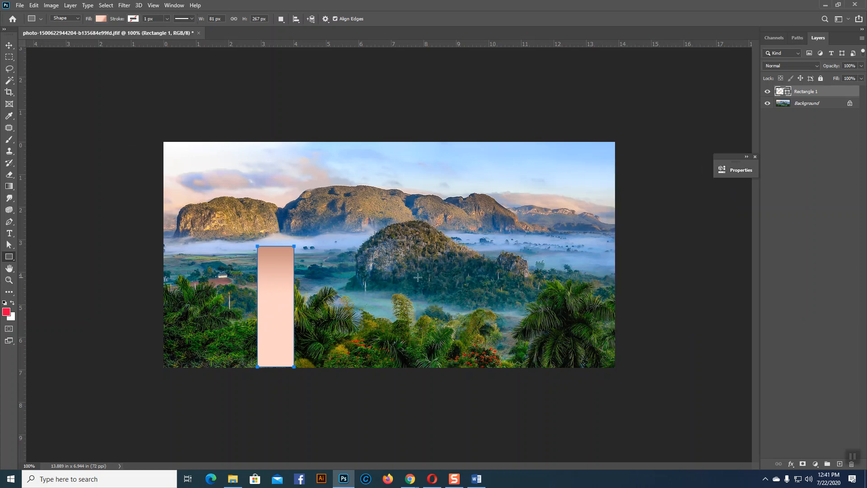
left_click_drag(371, 199, 404, 374)
left_click_drag(496, 202, 557, 354)
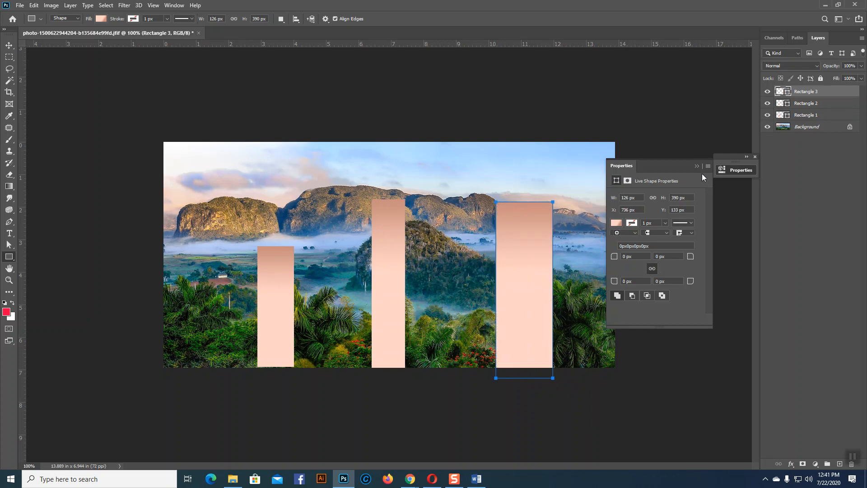
left_click(695, 165)
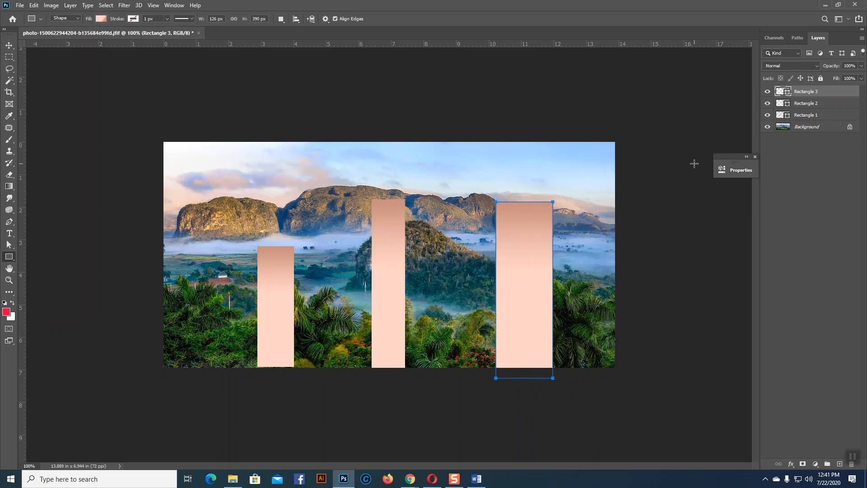
left_click(753, 157)
Step: Delete all three rectangles from the landscape, starting with the third
left_click(8, 45)
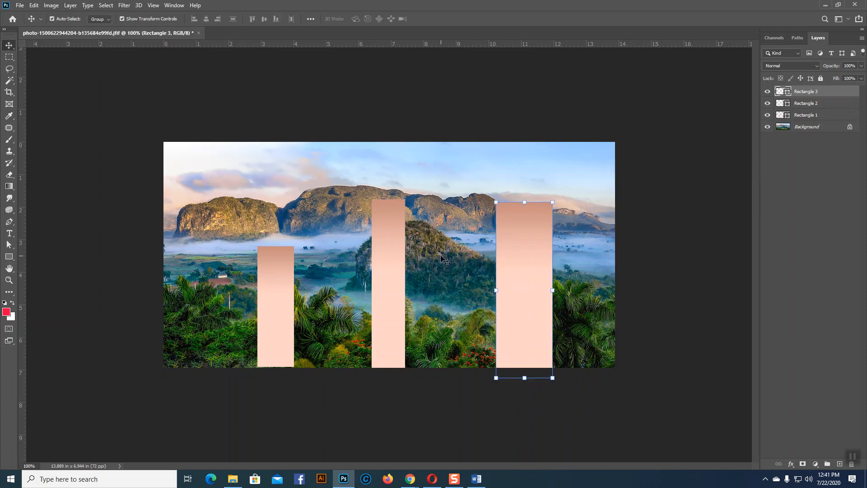
key("Delete")
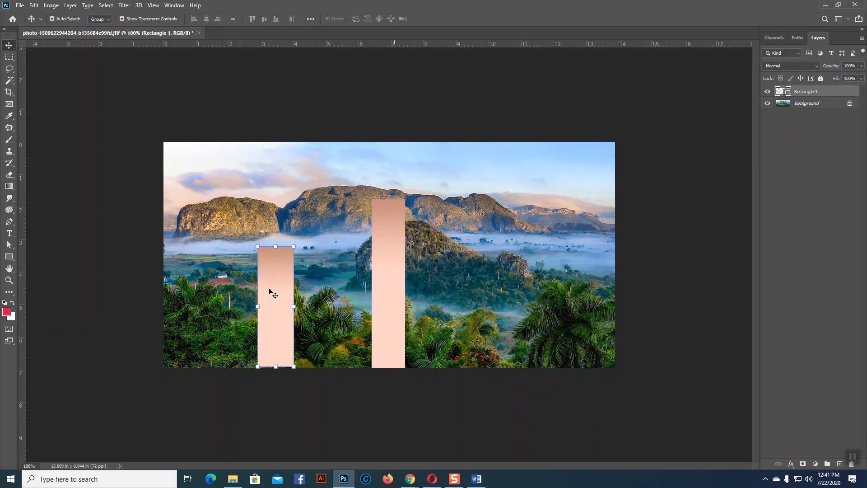
key("Delete")
key("Delete")
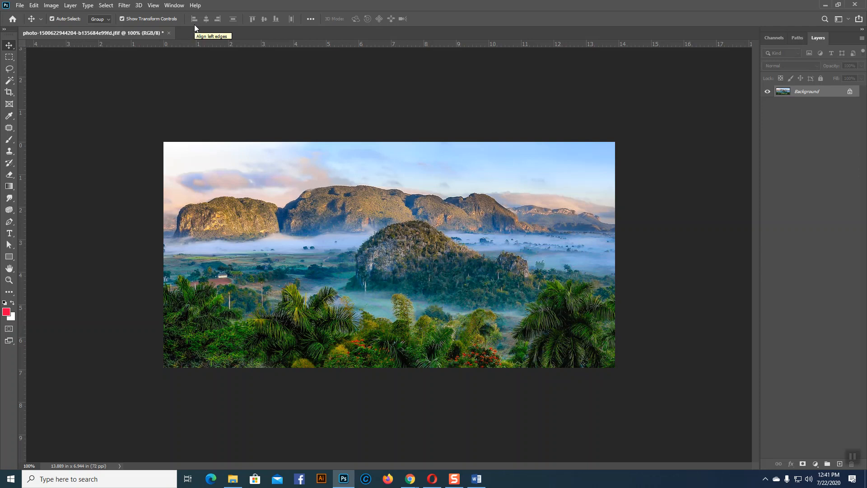
Step: Start Photomerge and add 011.jpg, 022.jpg and 033.jpg from the Desktop's Images folder as source files
left_click(19, 7)
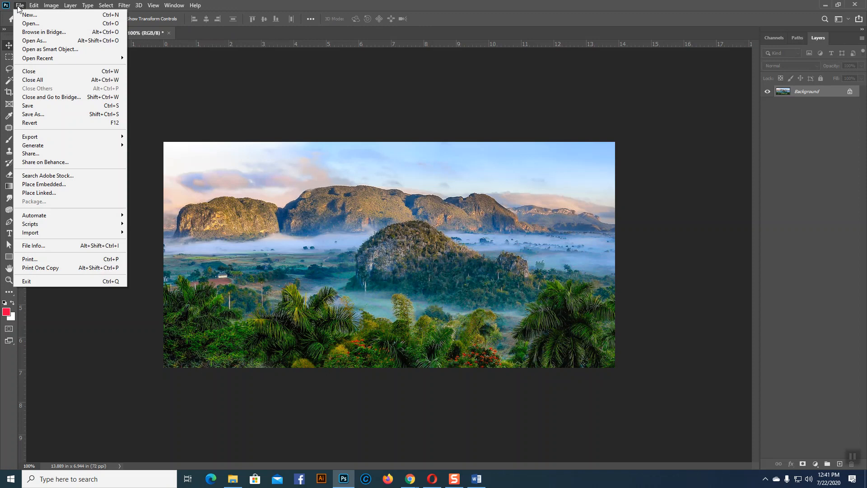
mouse_move(35, 219)
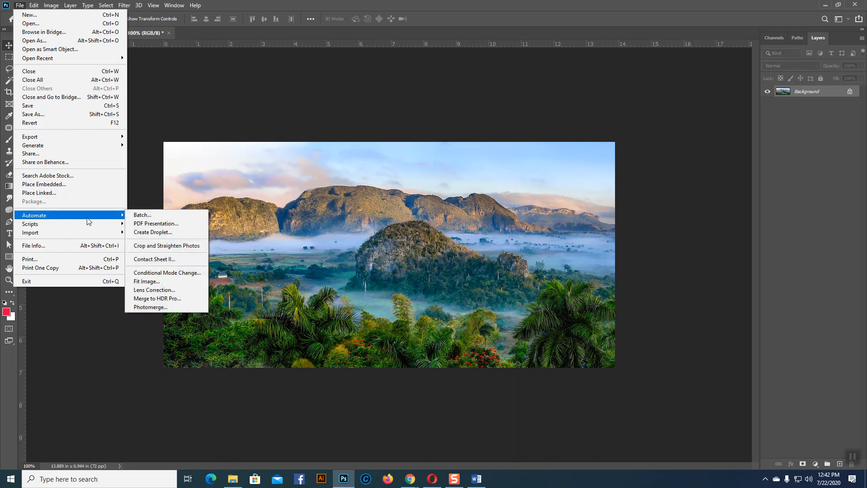
left_click(155, 307)
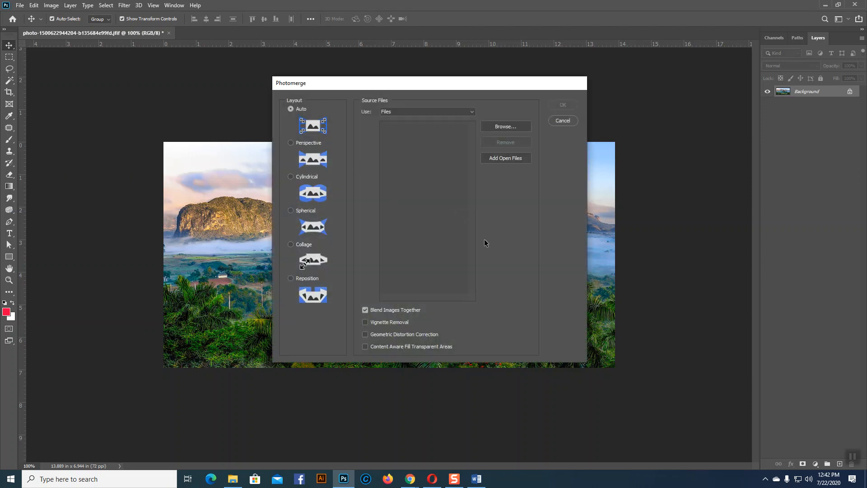
left_click(507, 127)
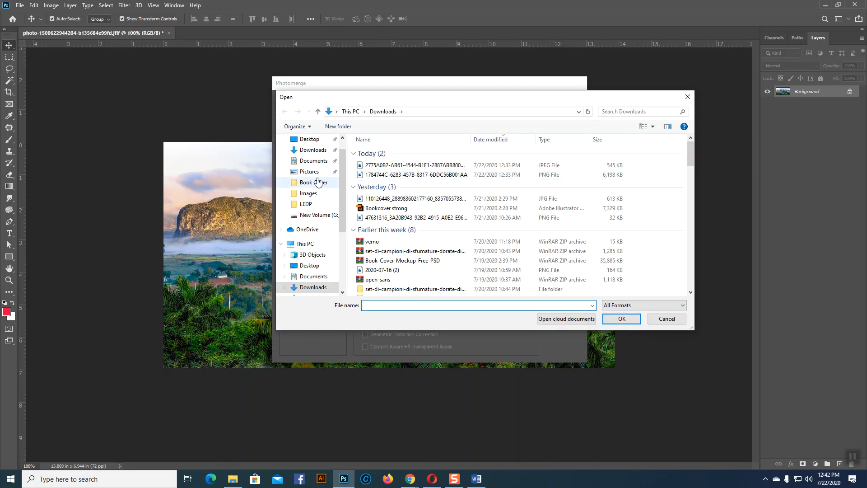
left_click(309, 139)
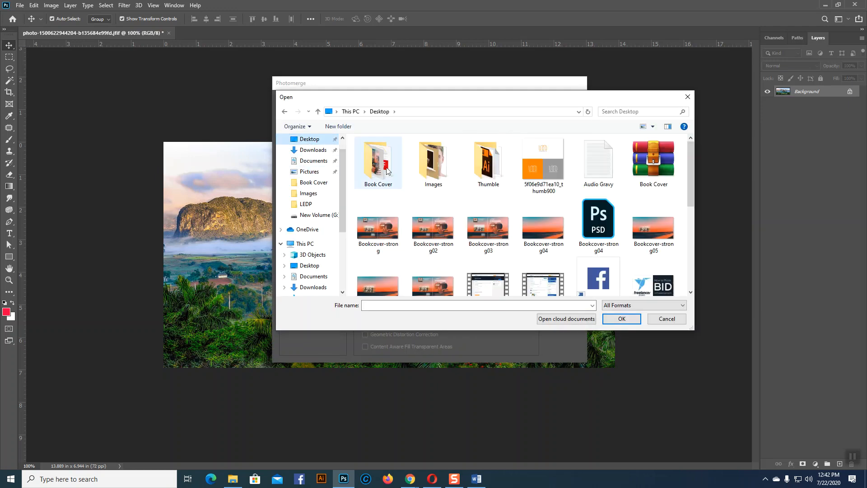
double_click(432, 161)
scroll(598, 192, "down", 3)
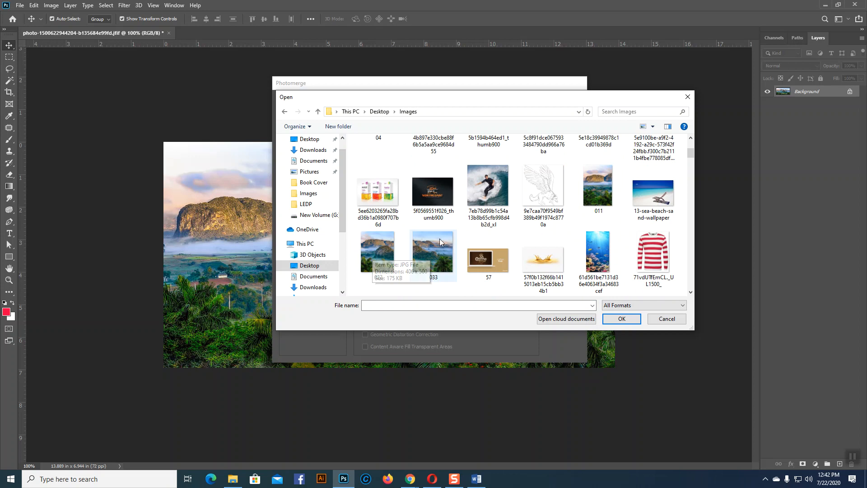
left_click(598, 188)
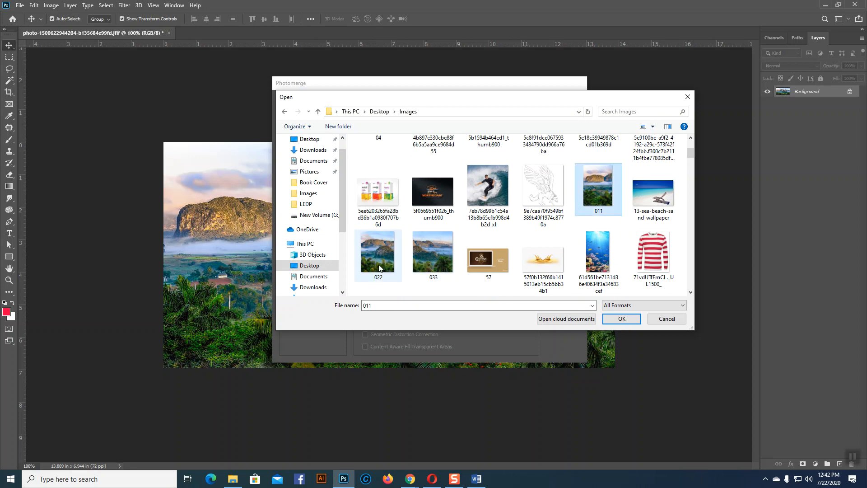
left_click(384, 270, "ctrl")
left_click(433, 255, "ctrl")
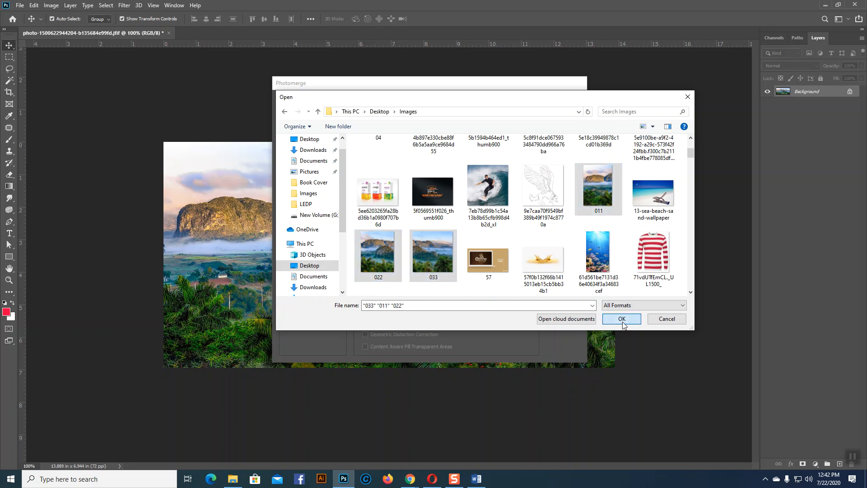
left_click(622, 319)
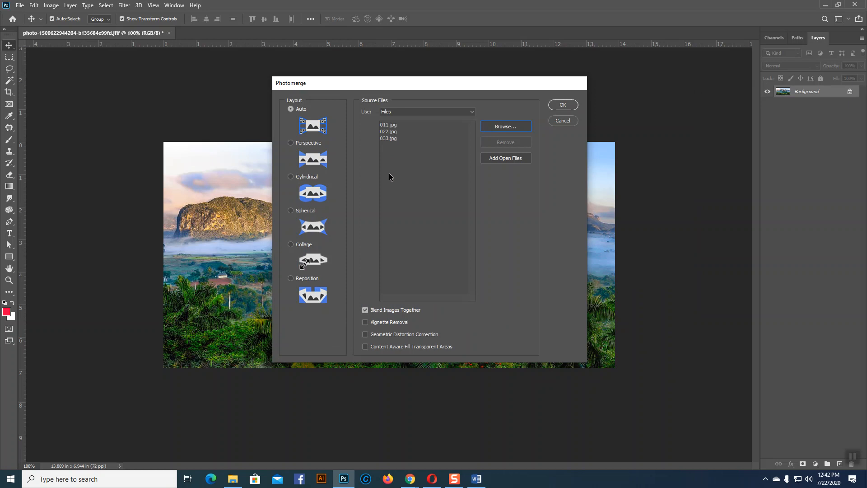
Step: Merge the three photos into a panorama with the Auto layout and Blend Images Together, and view it at 100%
left_click_drag(398, 84, 399, 20)
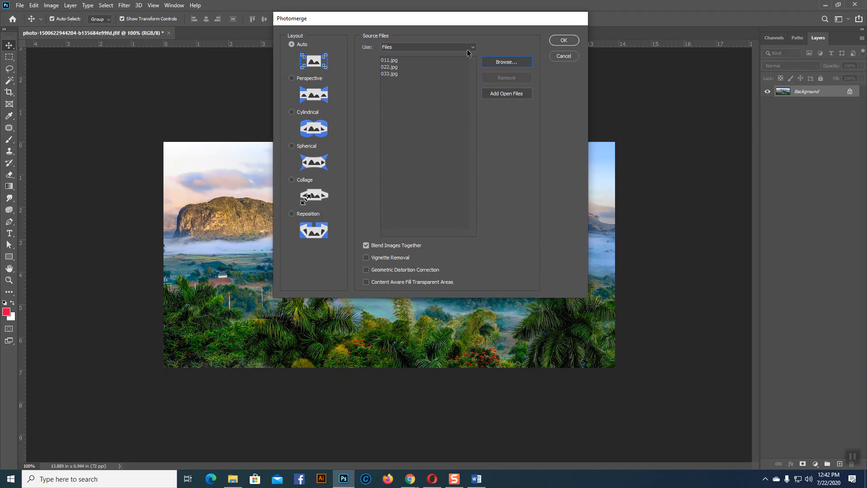
left_click(565, 41)
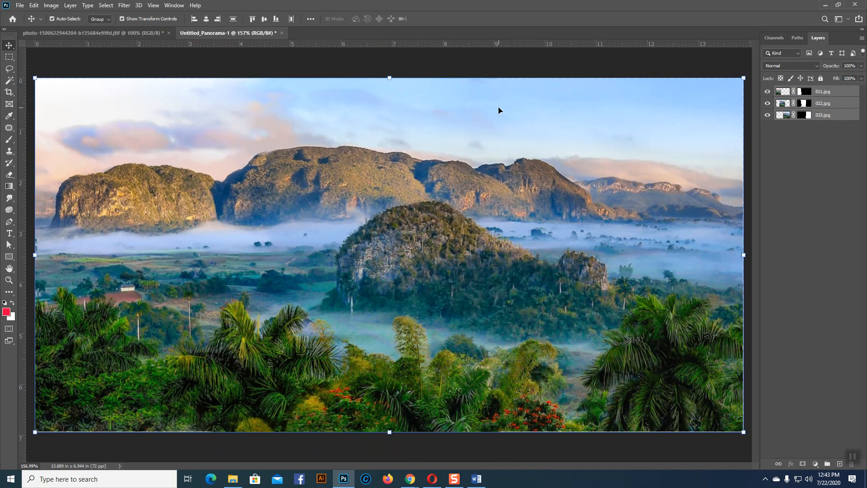
key("ctrl+1")
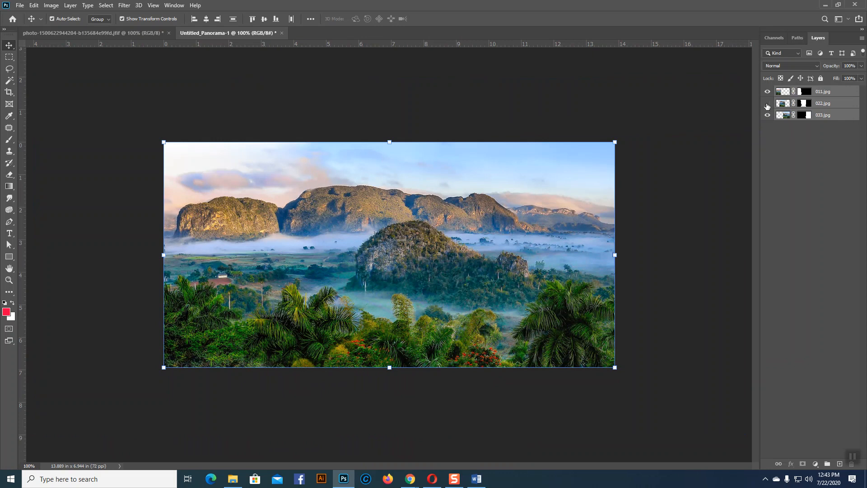
Step: Inspect the panorama's pieces by hiding and restoring the 022.jpg and 011.jpg layers, and check the full blend at 200%
left_click(767, 103)
left_click(766, 92)
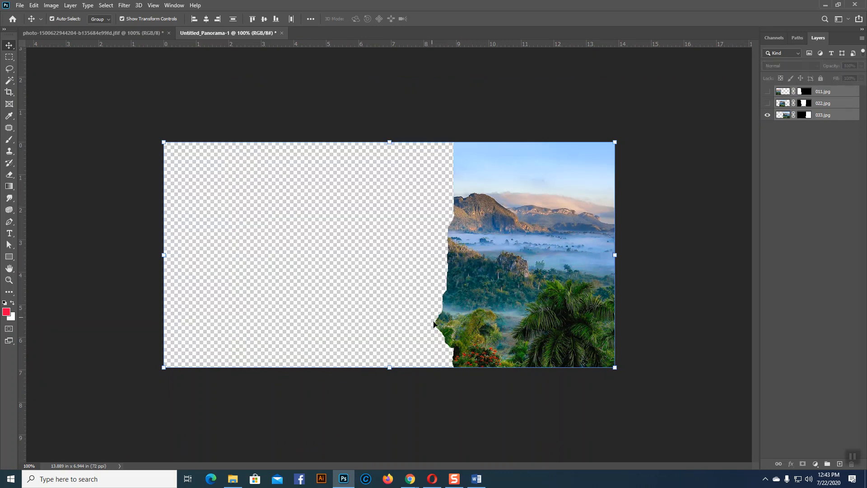
left_click(767, 103)
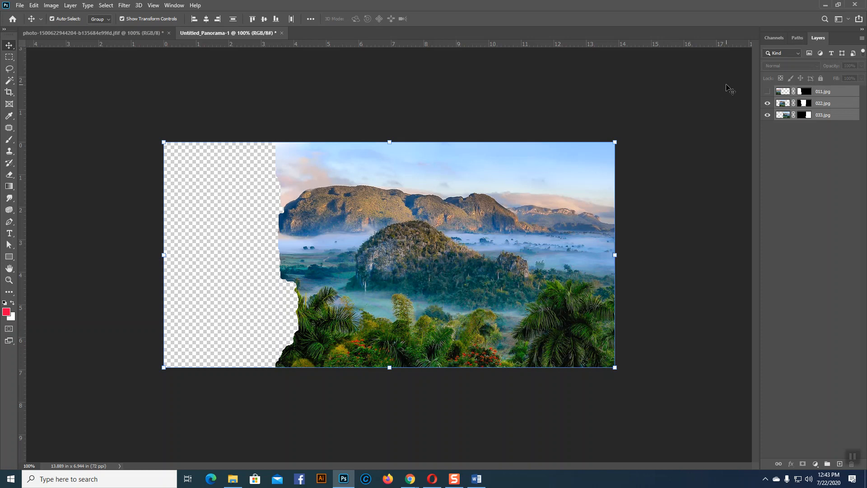
left_click(767, 91)
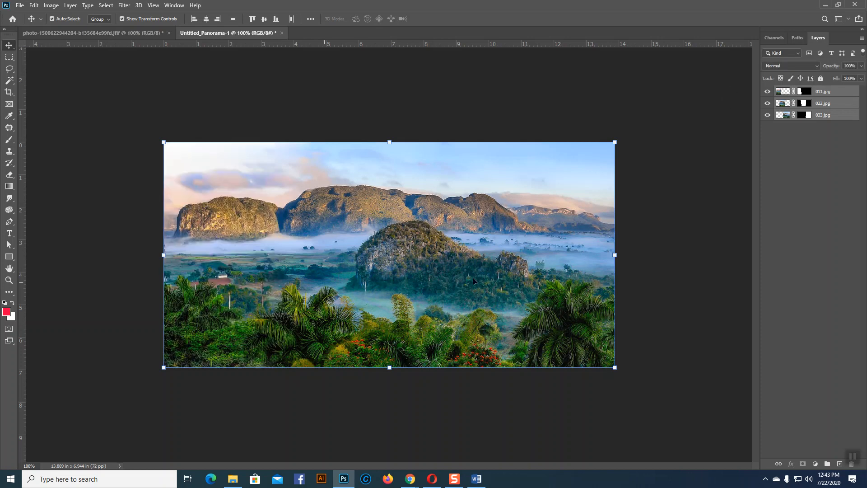
key("ctrl+plus")
key("ctrl+plus")
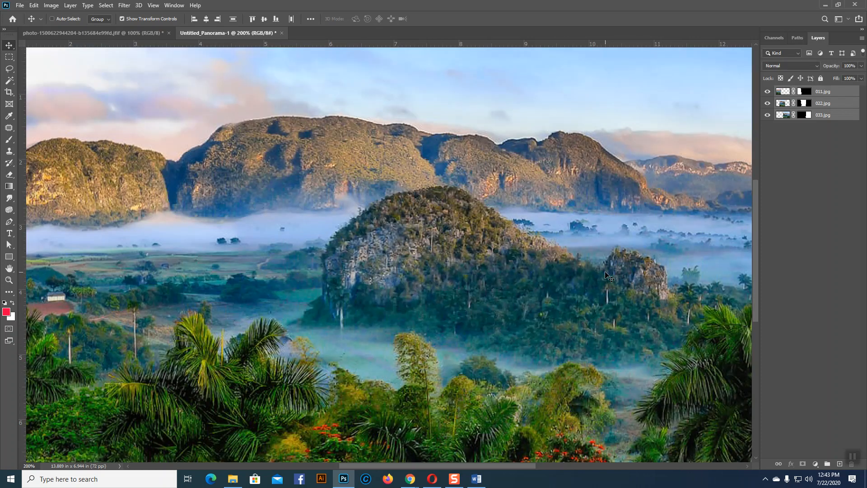
key("ctrl+minus")
key("ctrl+minus")
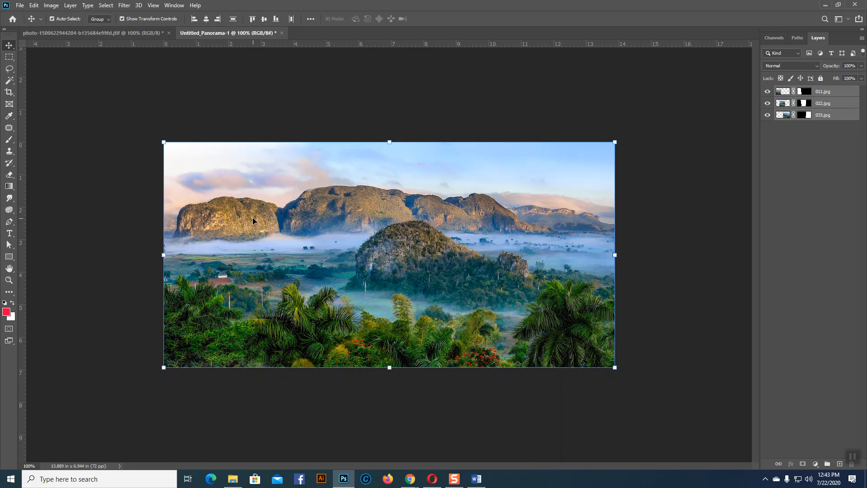
Step: Examine the seam beside the 033.jpg piece at 400% by hiding and restoring the 022.jpg layer, and return to 100%
left_click(767, 103)
key("ctrl+plus")
key("ctrl+plus")
key("ctrl+plus")
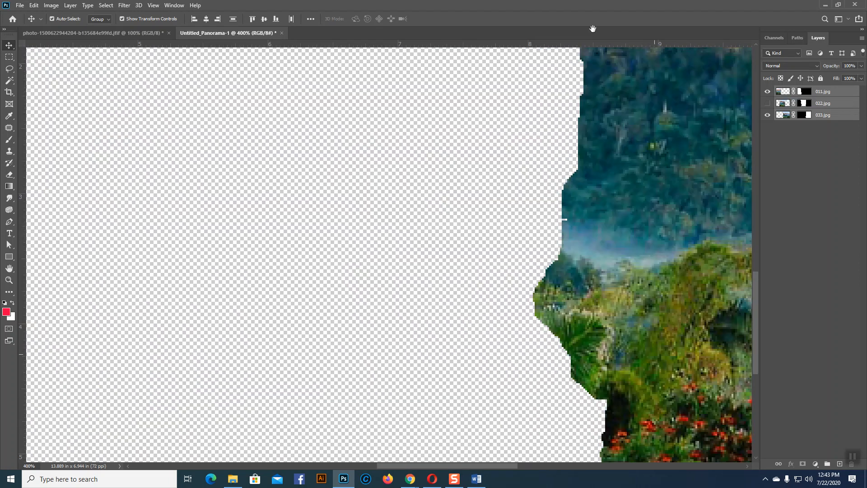
left_click_drag(592, 28, 589, 23)
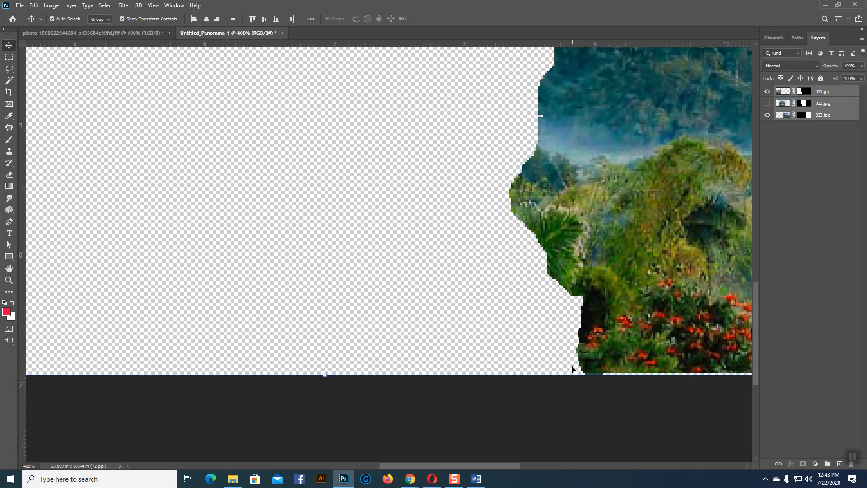
left_click(767, 104)
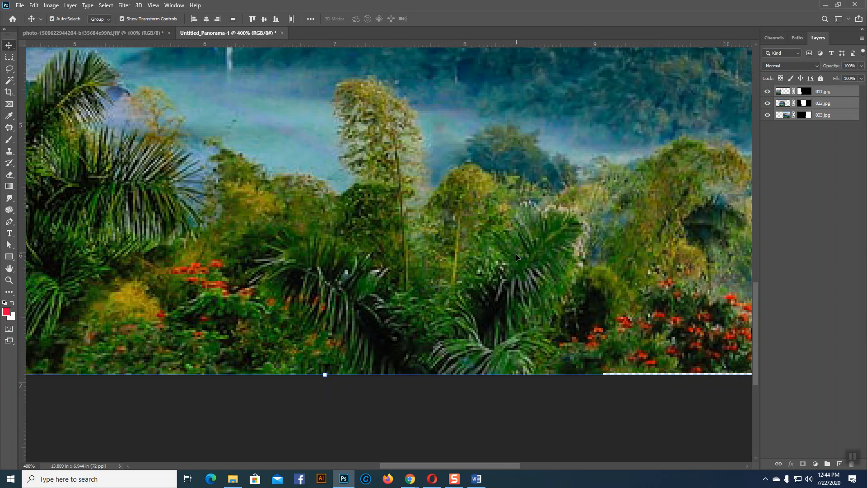
key("ctrl+minus")
key("ctrl+minus")
key("ctrl+minus")
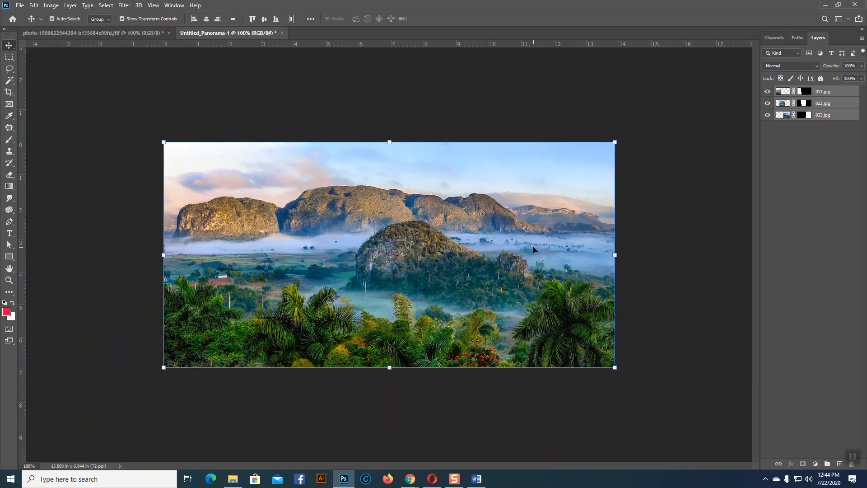
Step: Deselect the layers and close the panorama document without saving it
left_click(730, 251)
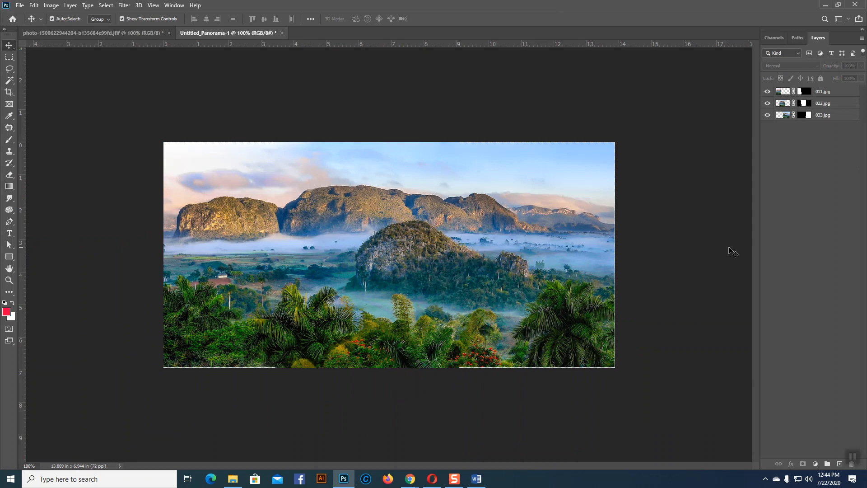
left_click(281, 34)
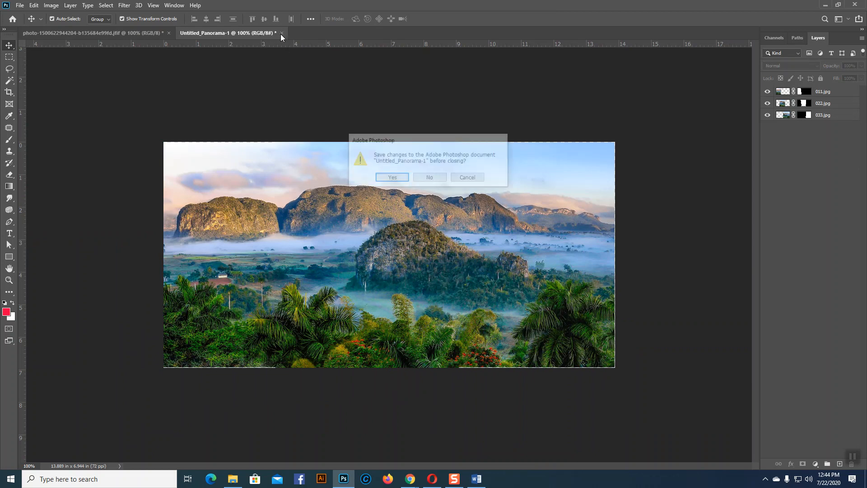
left_click(440, 179)
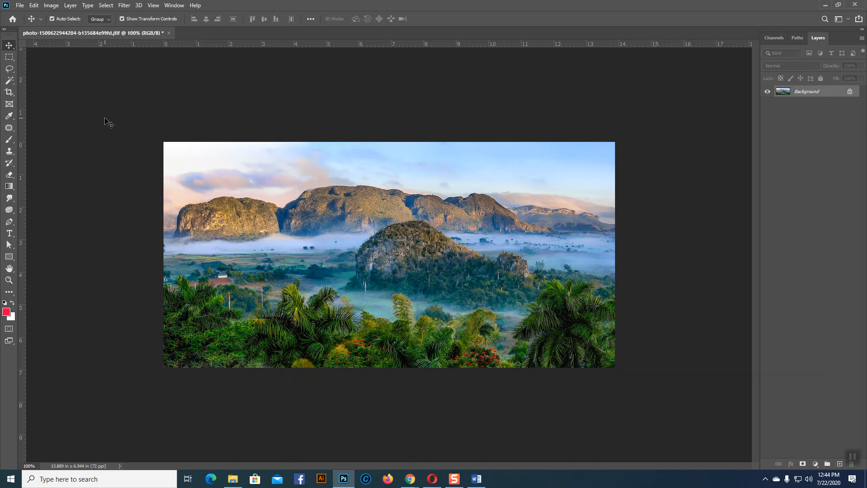
Step: Start Photomerge again and load 011.jpg, 022.jpg and 033.jpg from the Desktop's Images folder as source files
left_click(20, 6)
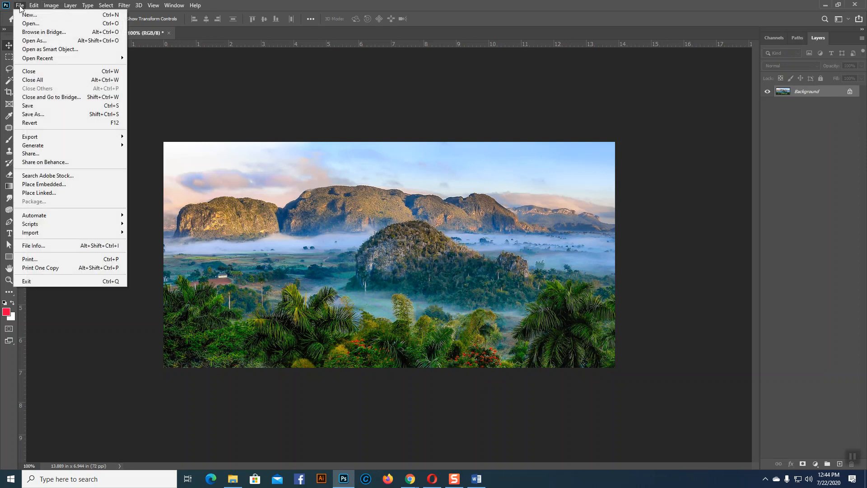
mouse_move(37, 215)
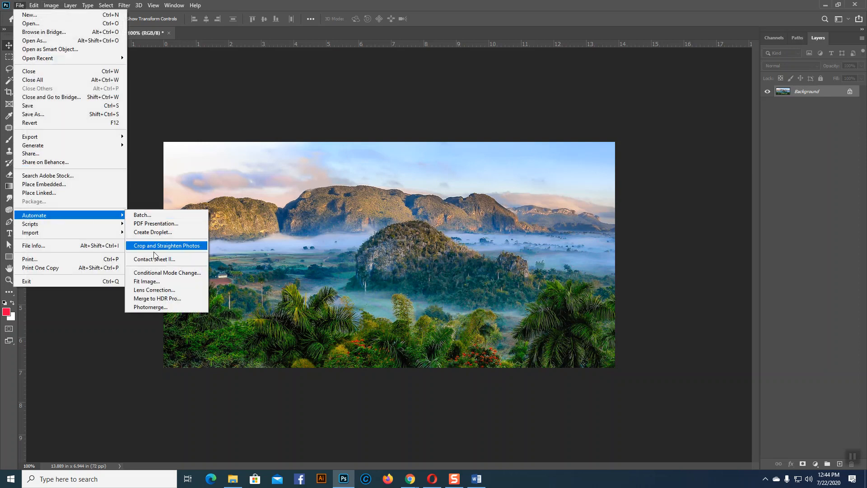
left_click(150, 307)
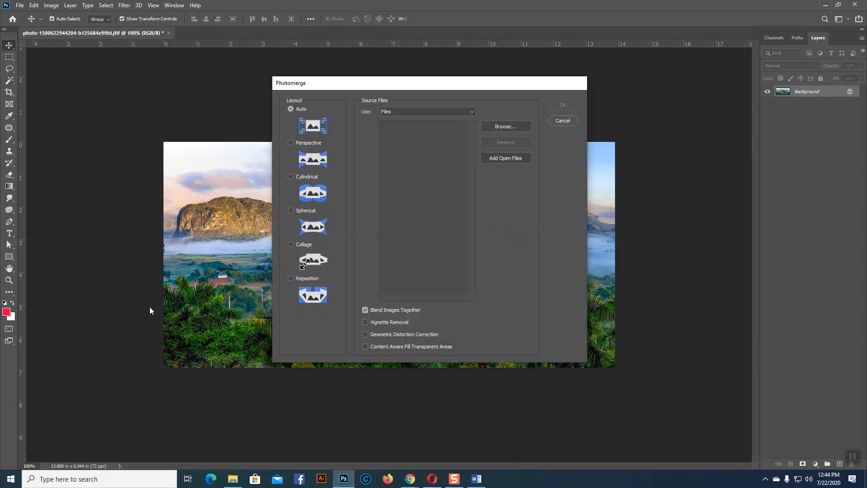
left_click(501, 126)
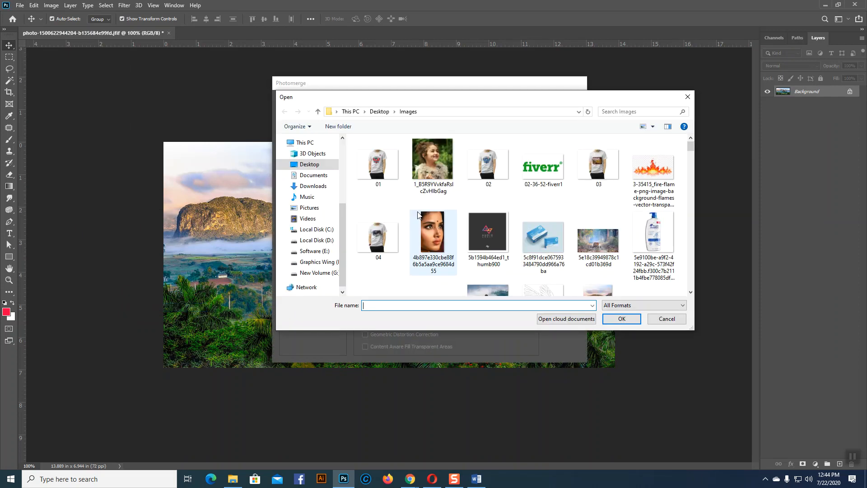
scroll(545, 218, "down", 1)
left_click(594, 194)
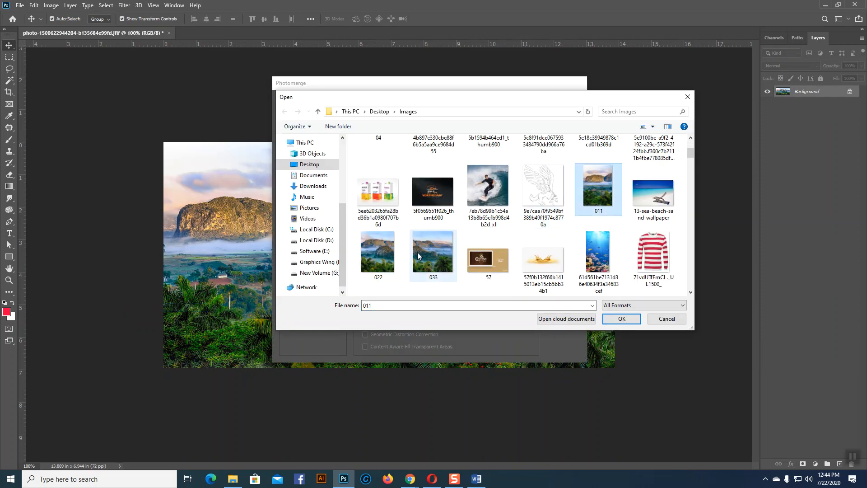
left_click(379, 267, "ctrl")
left_click(432, 258, "ctrl")
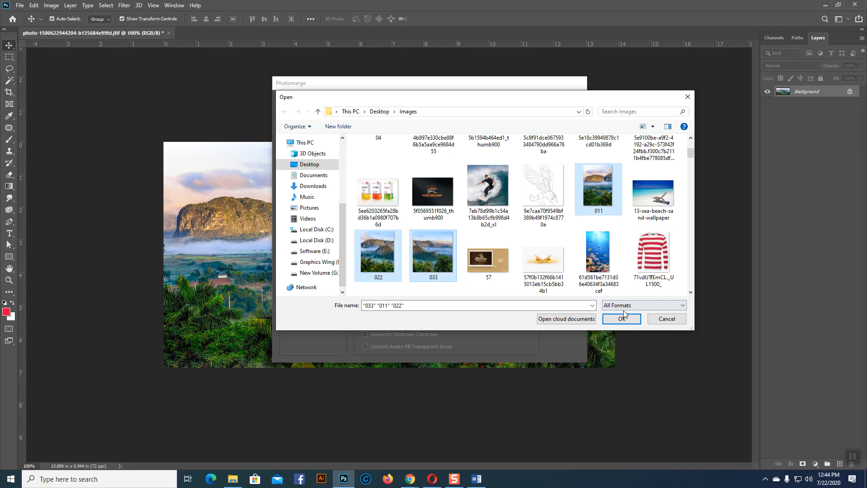
left_click(619, 318)
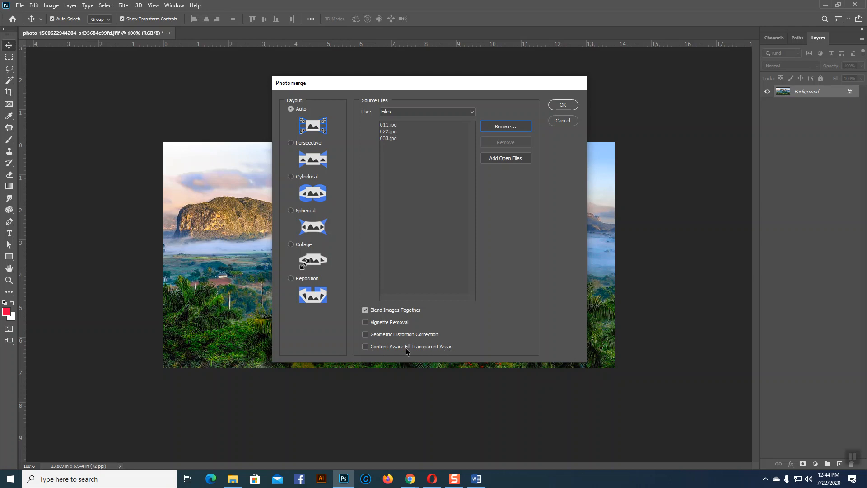
Step: Merge the photos with Content Aware Fill Transparent Areas enabled, show the new panorama at 100% and close its floating properties
left_click(365, 346)
left_click(562, 105)
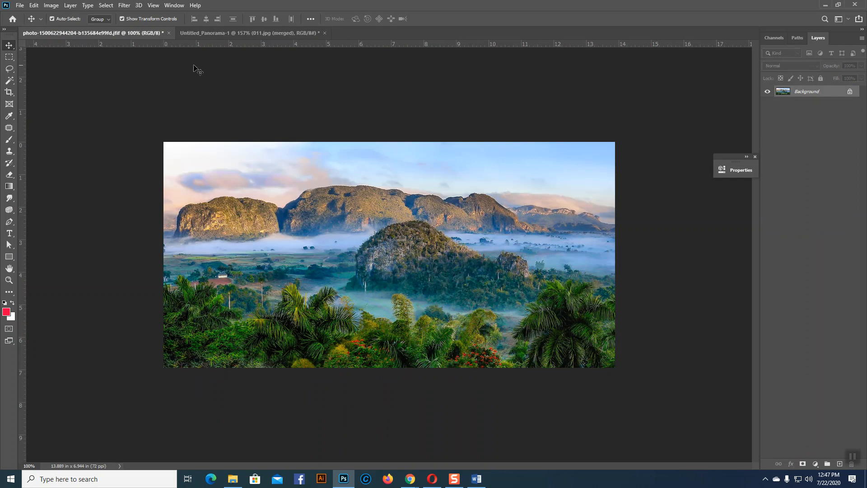
left_click(234, 33)
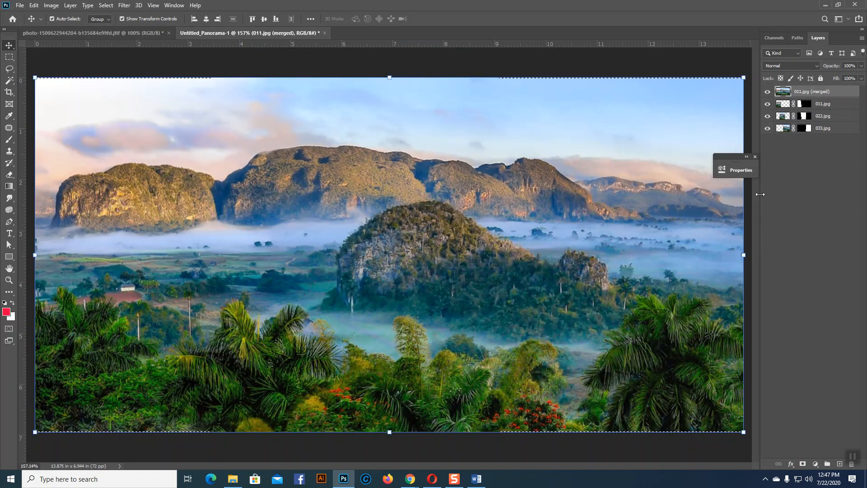
key("ctrl+1")
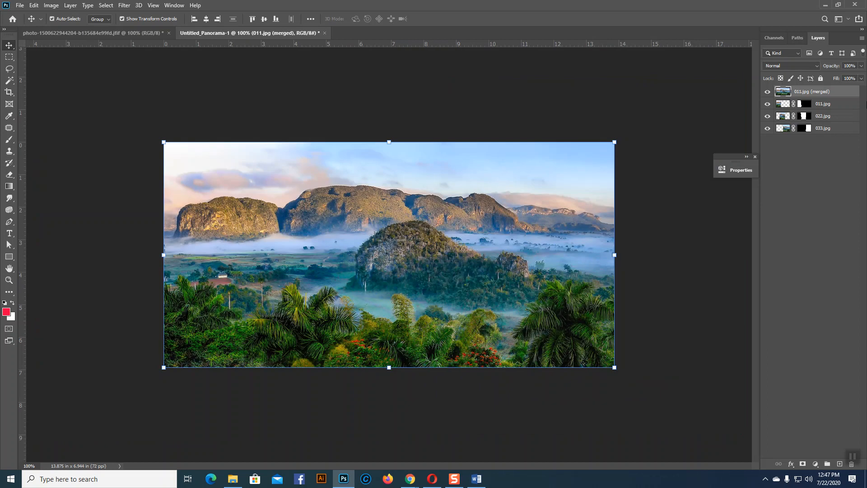
left_click(754, 157)
Step: Compare the merged layer with its sources by hiding it and switching the 033.jpg, 022.jpg and 011.jpg layers off and on
left_click(767, 92)
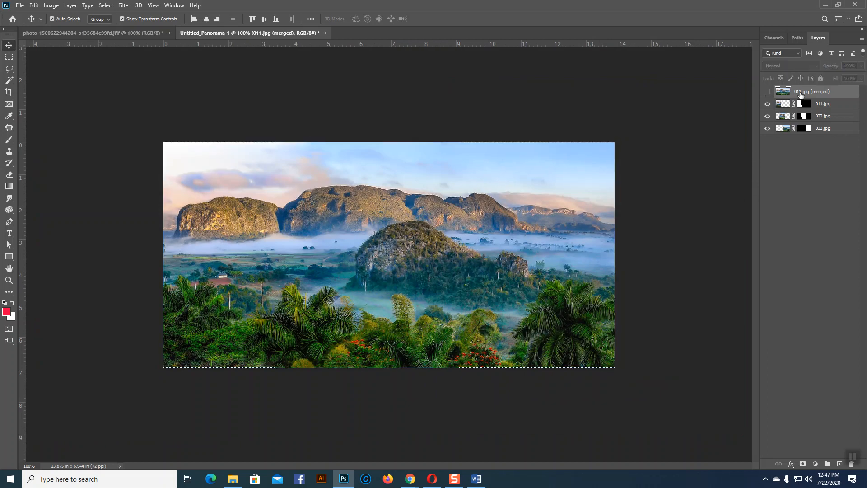
left_click(768, 129)
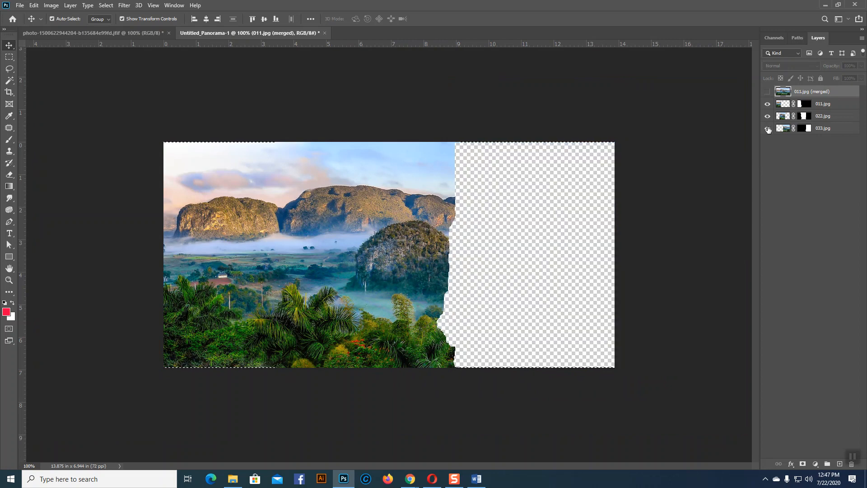
left_click(768, 129)
left_click(767, 116)
left_click(767, 116)
left_click(768, 104)
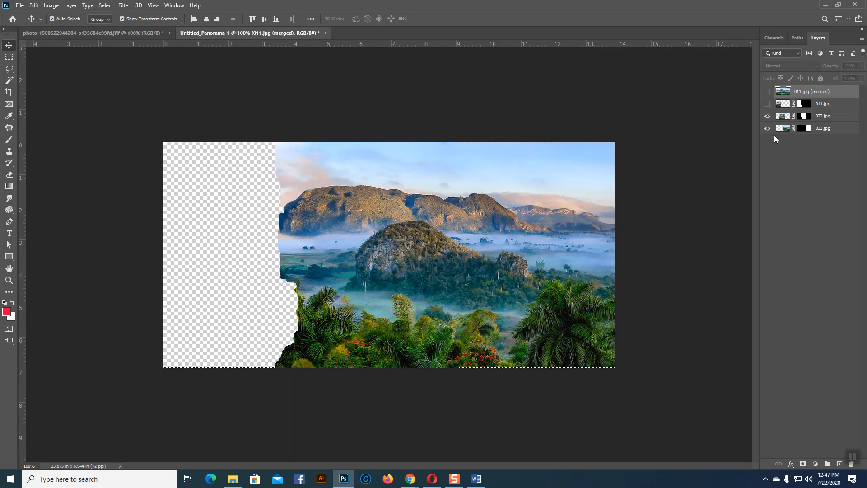
left_click(767, 104)
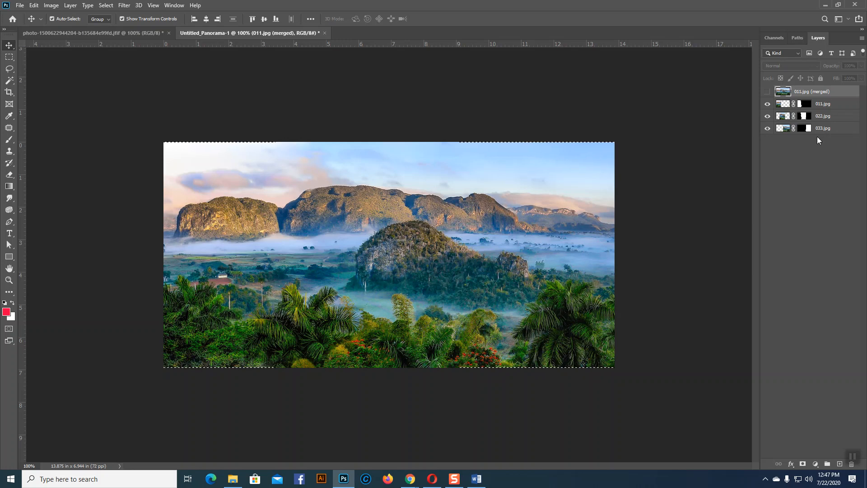
left_click(767, 91)
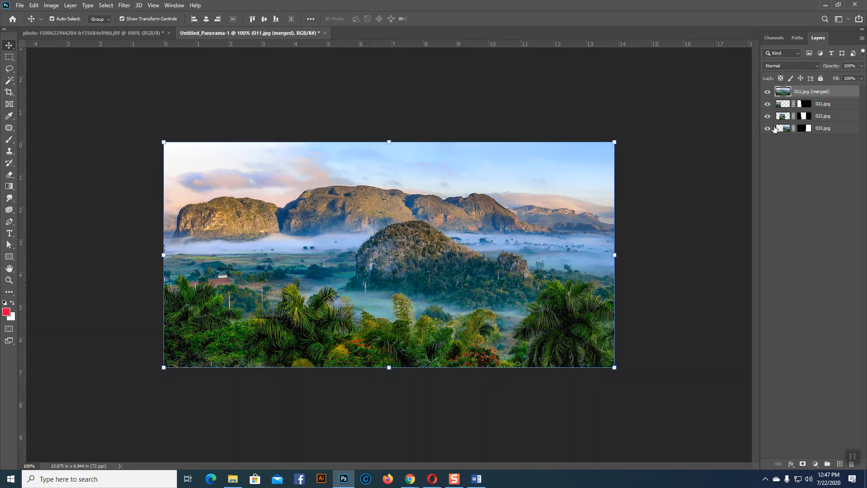
Step: Try merging the 011.jpg, 022.jpg and 033.jpg layers into a single layer, and undo the merge
left_click(744, 209)
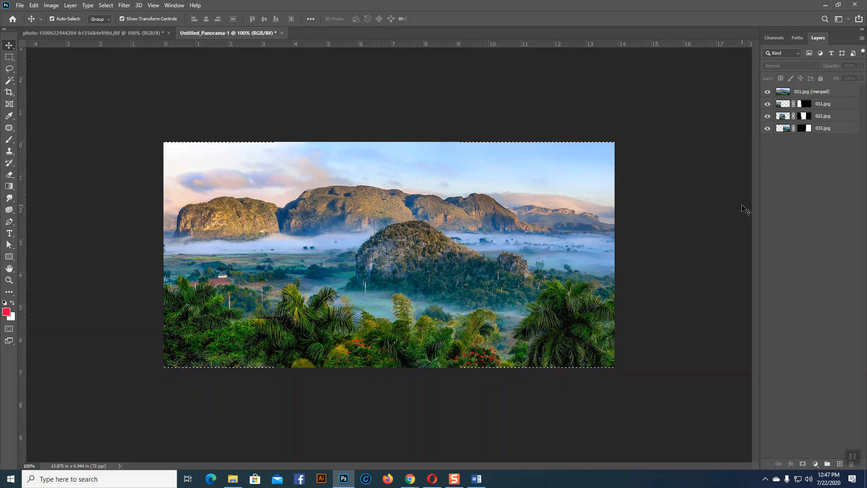
left_click(820, 131)
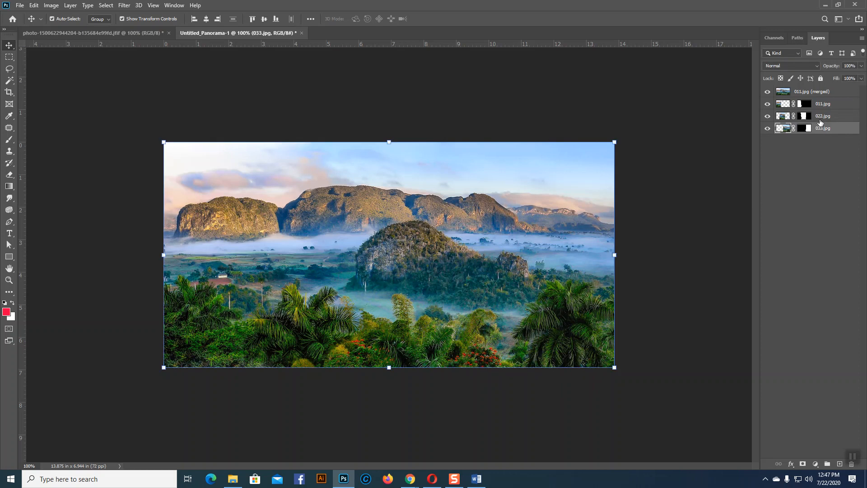
left_click(821, 103, "shift")
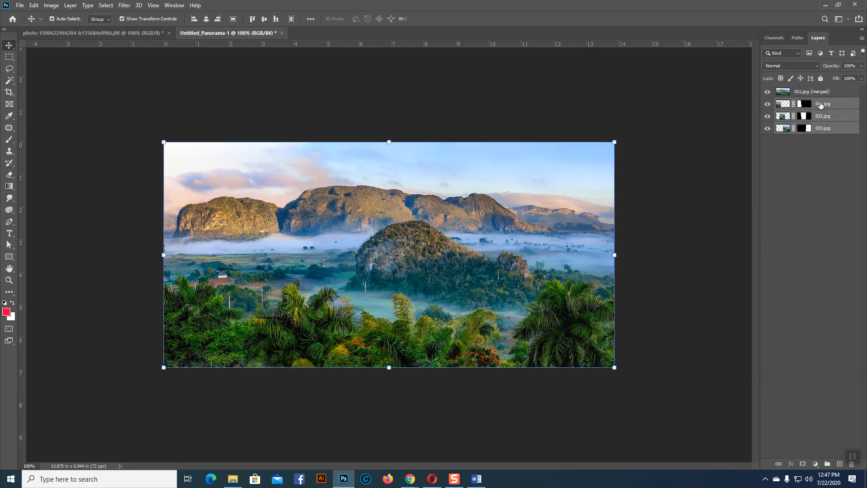
right_click(820, 104)
left_click(743, 353)
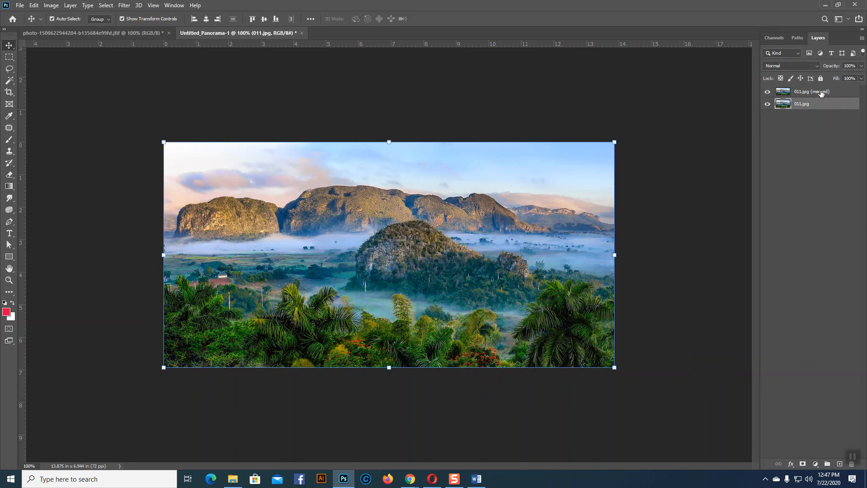
key("ctrl+z")
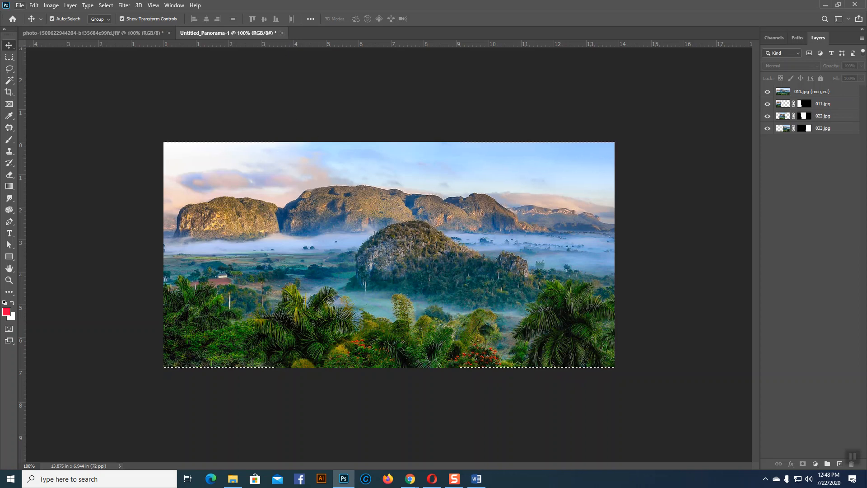
Step: Open 011, 022 and 033 together from the Desktop's Images folder
left_click(21, 6)
left_click(29, 23)
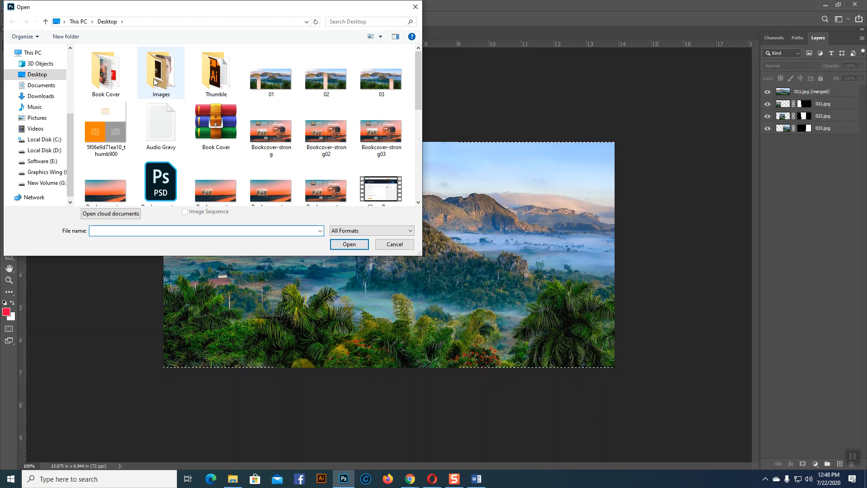
double_click(165, 79)
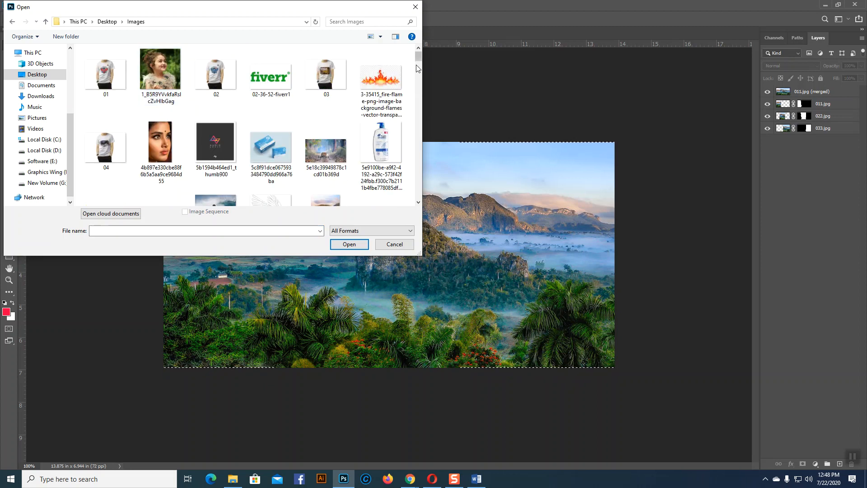
left_click_drag(417, 61, 417, 70)
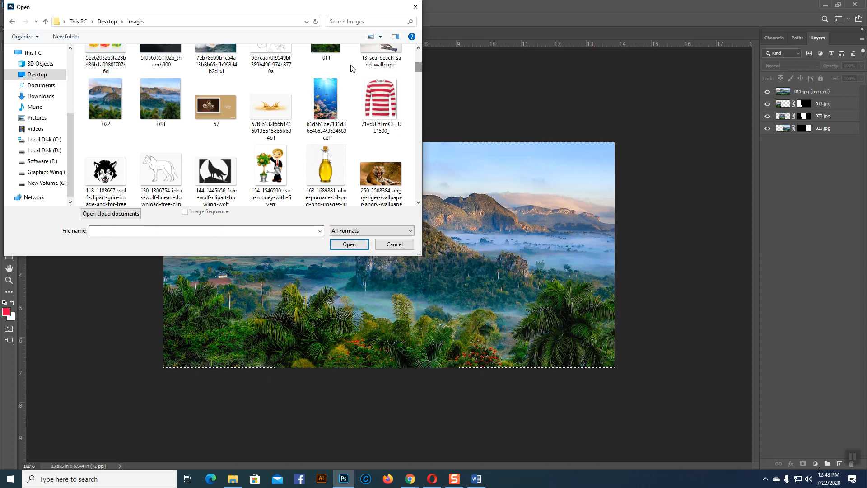
left_click(336, 56)
left_click(106, 133, "ctrl")
left_click(161, 133, "ctrl")
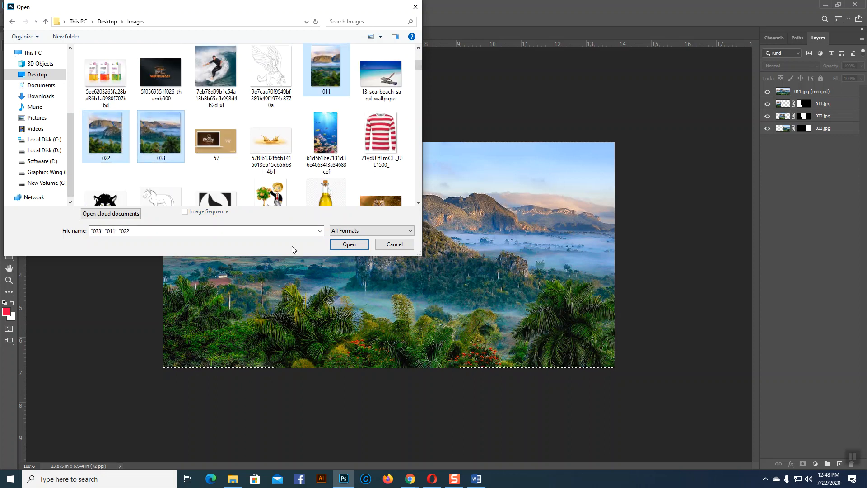
left_click(366, 244)
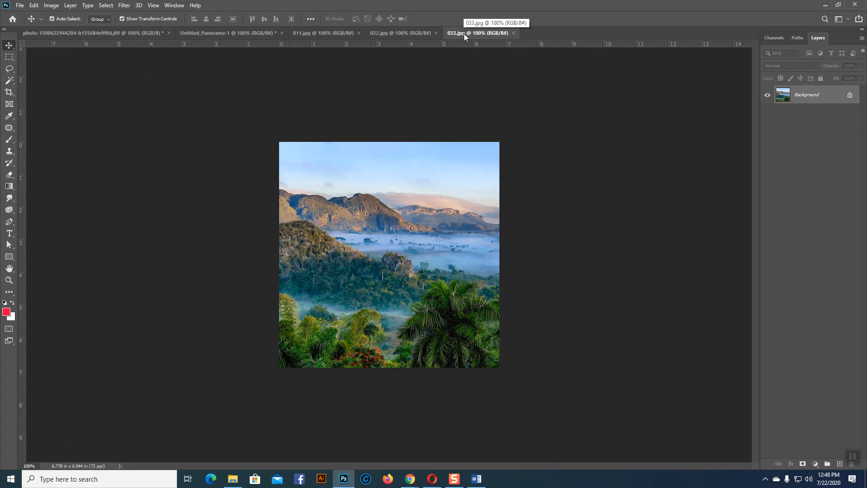
Step: Copy the 033.jpg picture into 022.jpg as a new layer, close 033.jpg and reposition the layer over the canvas
left_click_drag(478, 33, 472, 101)
left_click_drag(533, 218, 353, 218)
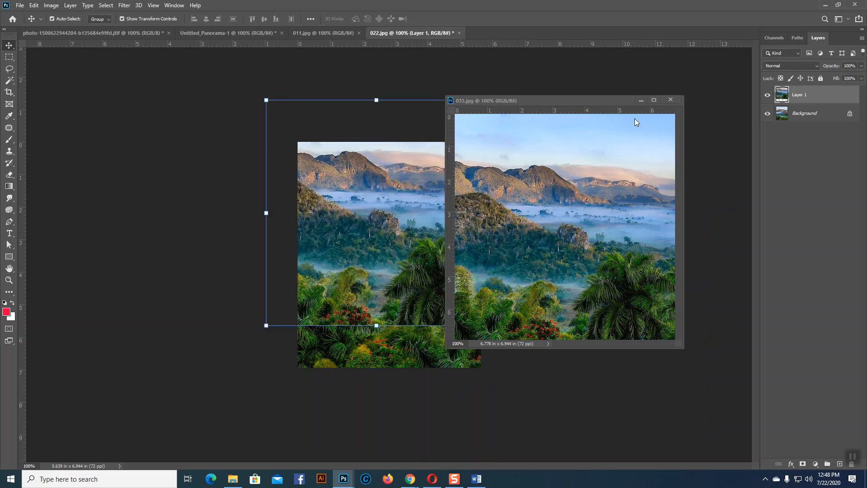
left_click(671, 101)
left_click_drag(416, 219, 433, 245)
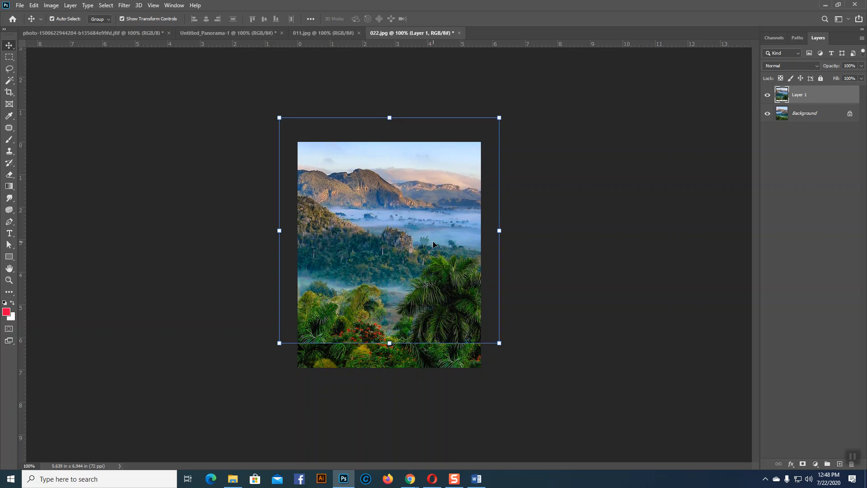
Step: Copy the whole 011.jpg picture, paste it into 022.jpg as a new layer and close 011.jpg
left_click(335, 33)
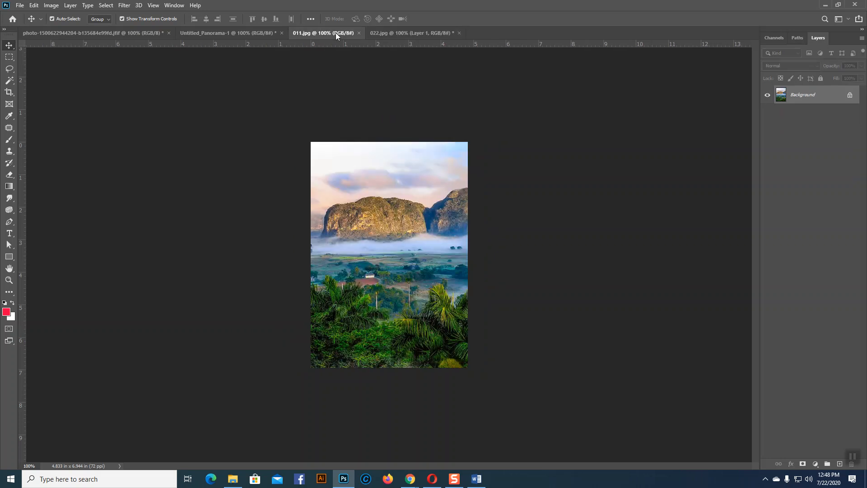
key("ctrl+a")
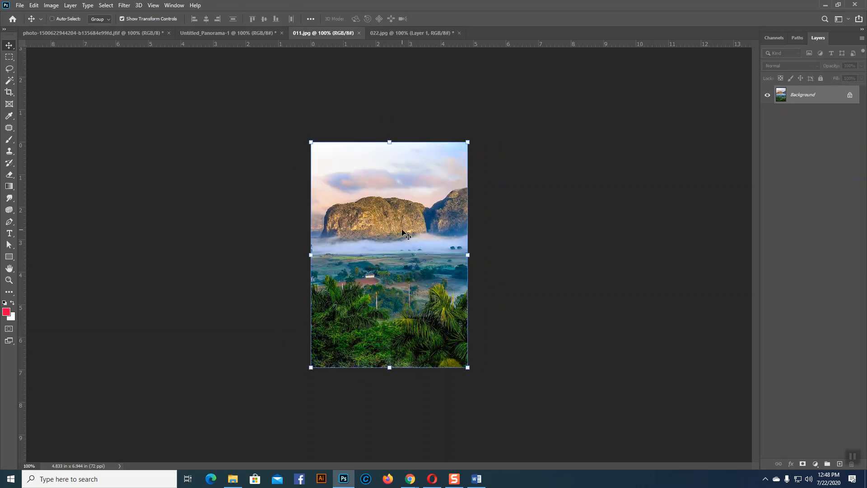
left_click(415, 29)
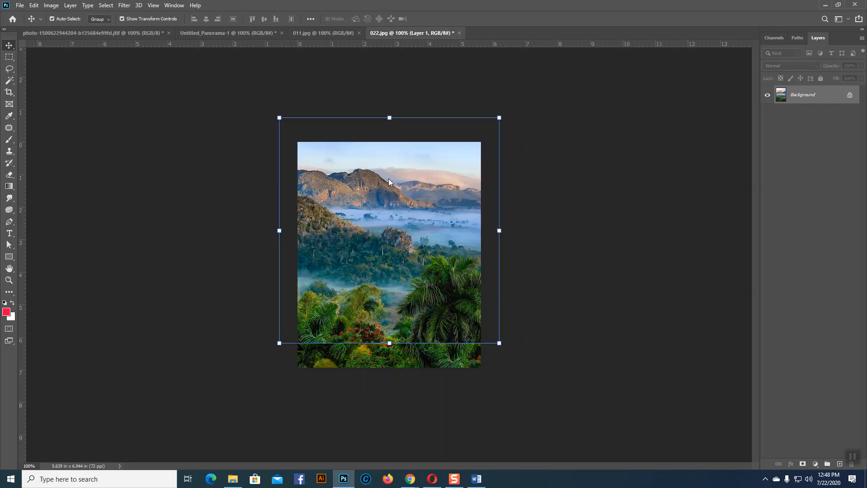
key("ctrl+v")
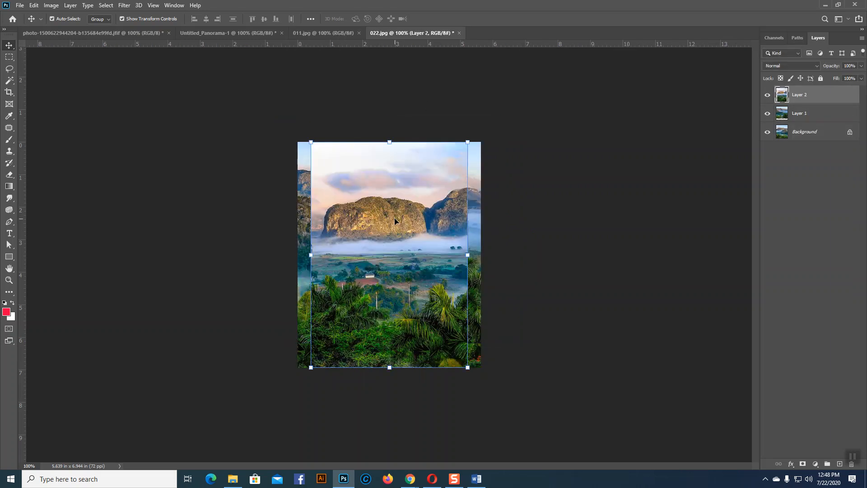
left_click(323, 32)
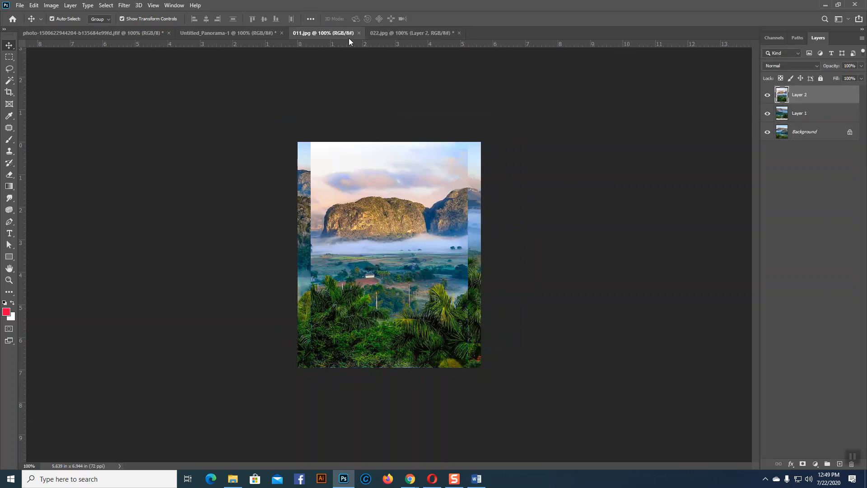
left_click(359, 32)
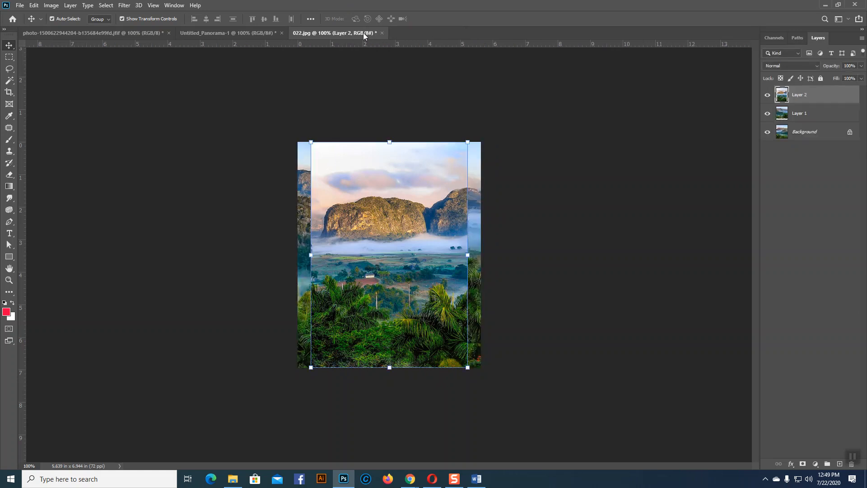
Step: Auto-align Layer 2, Layer 1 and the Background of 022.jpg using the Auto projection
left_click(816, 179)
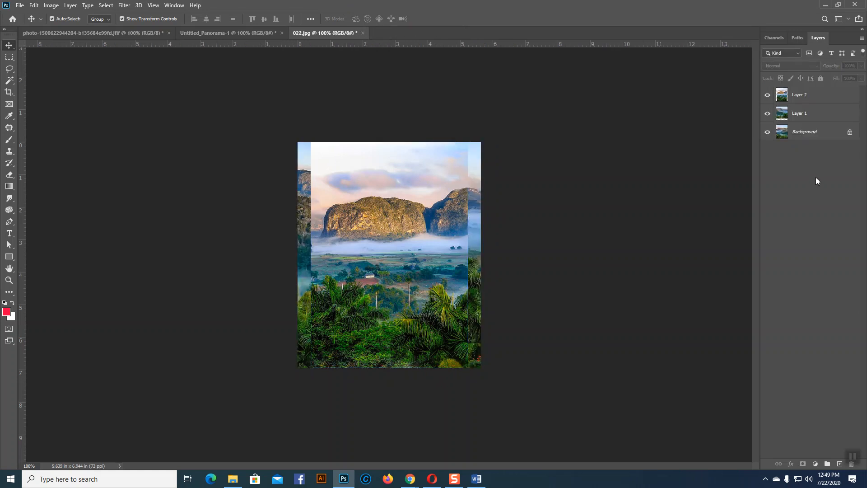
left_click(801, 100)
left_click(803, 114, "shift")
left_click(799, 132, "shift")
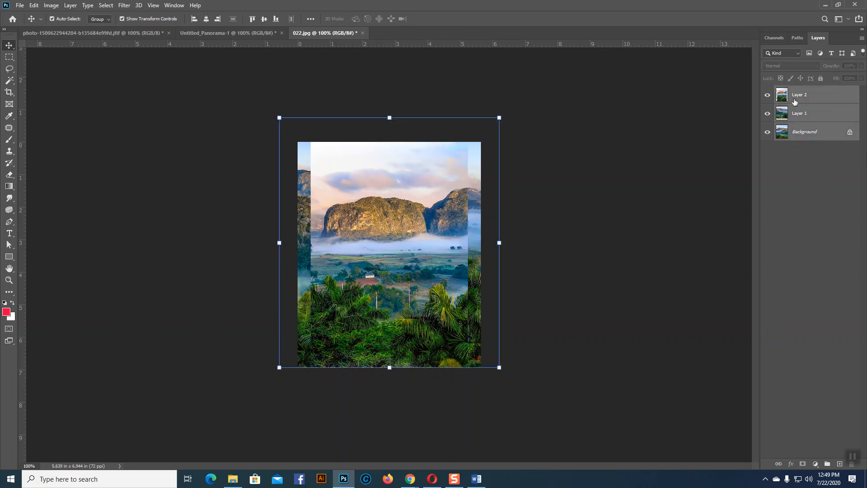
left_click(35, 6)
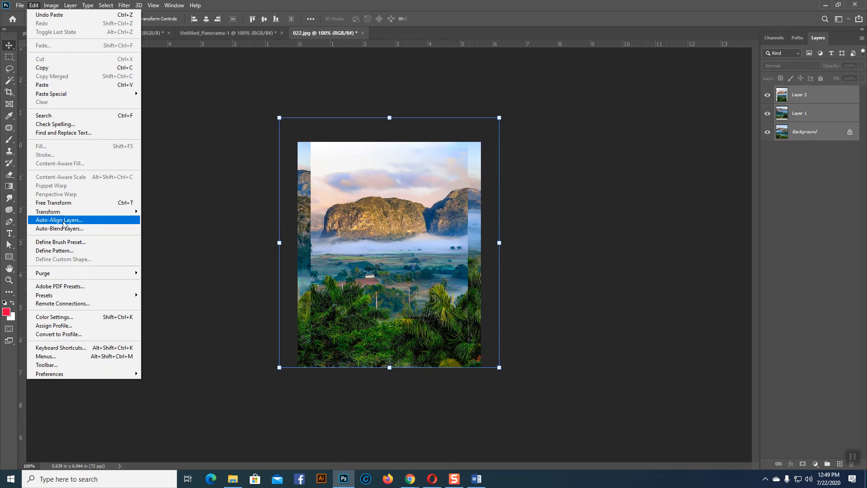
mouse_move(20, 5)
left_click(63, 220)
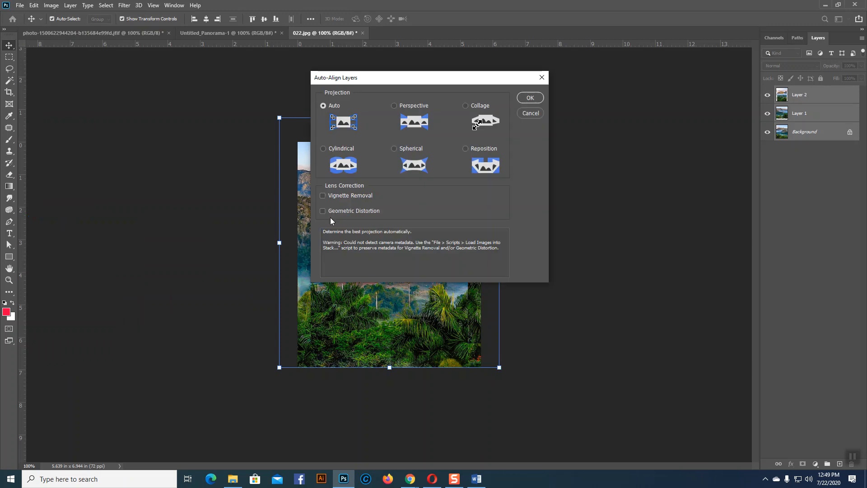
left_click(530, 98)
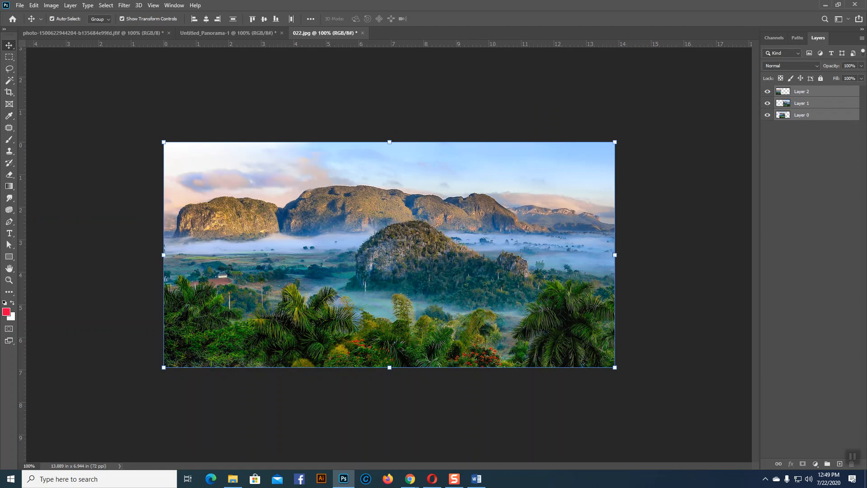
Step: Inspect how the aligned photos overlap by switching Layer 2, Layer 1 and Layer 0 off and on, leaving all three shown
left_click(767, 92)
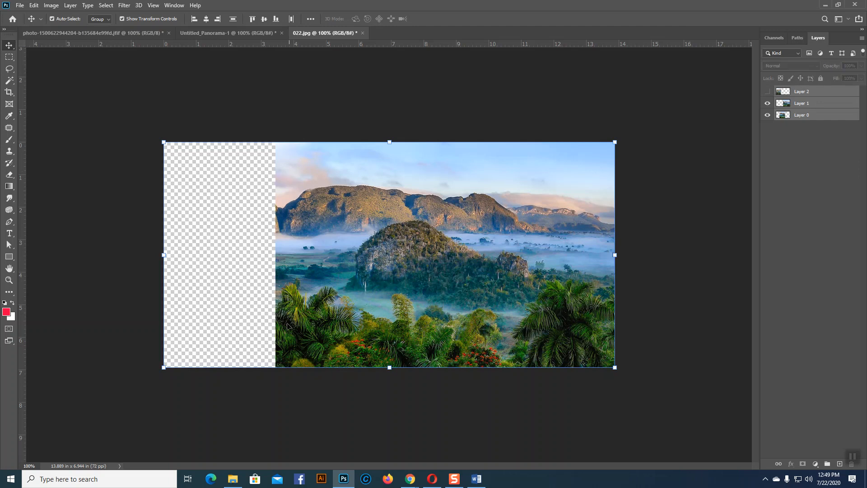
left_click(767, 103)
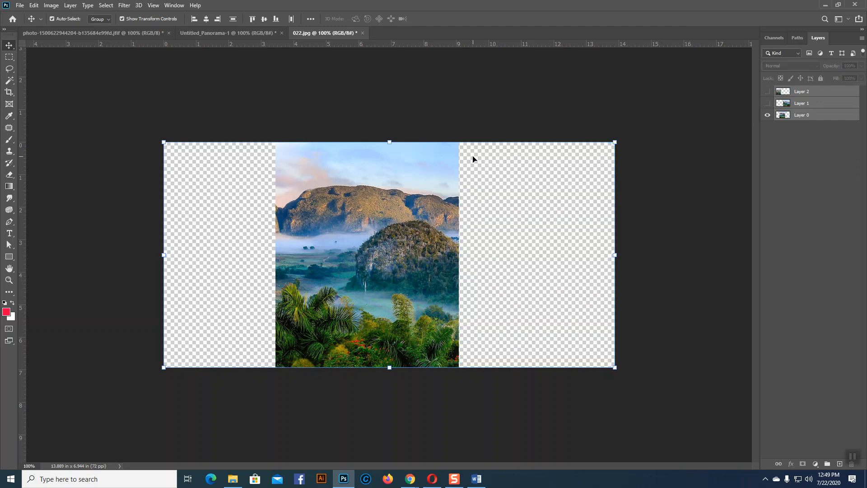
left_click(766, 104)
left_click(768, 92)
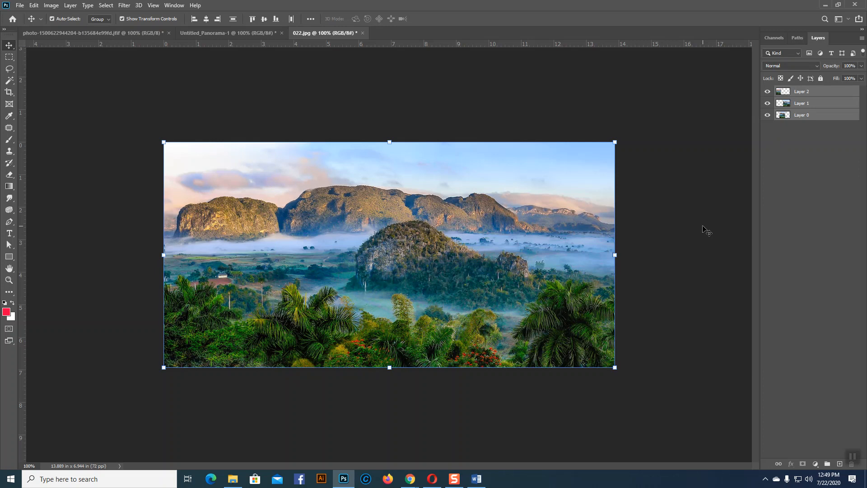
left_click(767, 92)
left_click(767, 115)
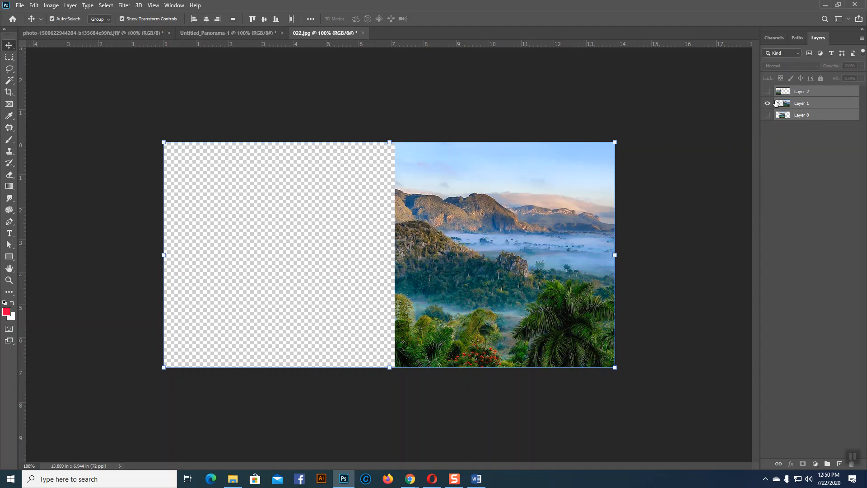
left_click(767, 91)
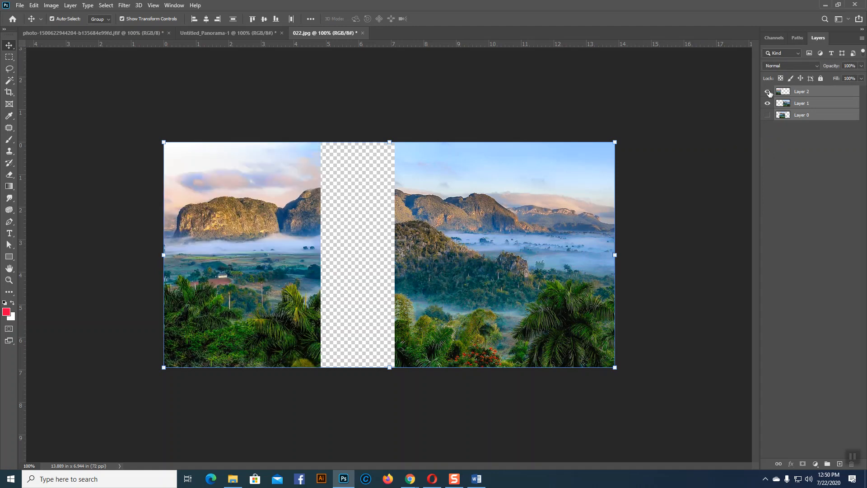
left_click(767, 115)
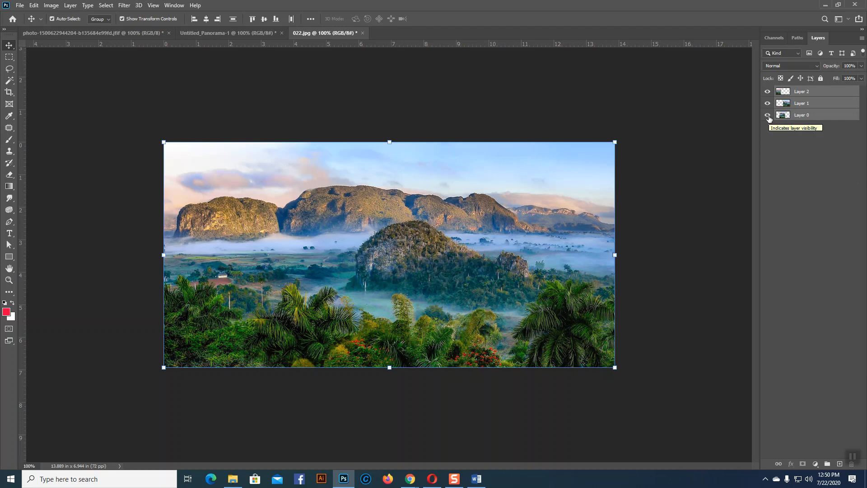
left_click(767, 104)
left_click(767, 92)
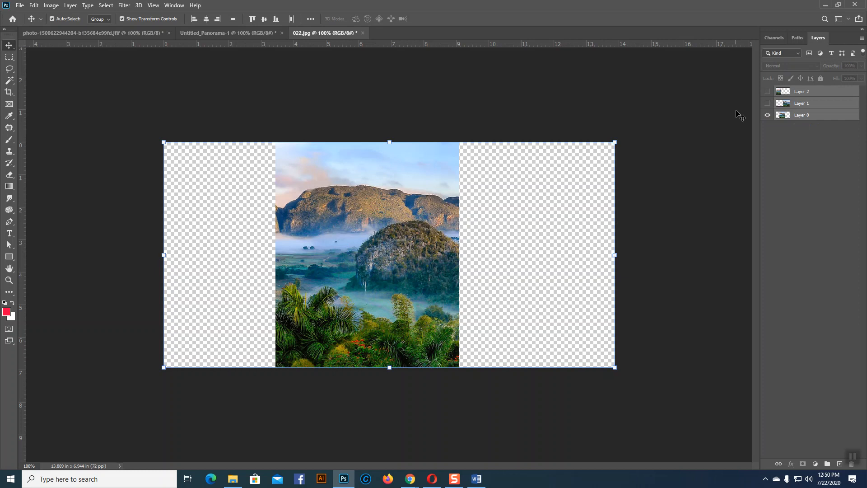
left_click(767, 92)
left_click(767, 103)
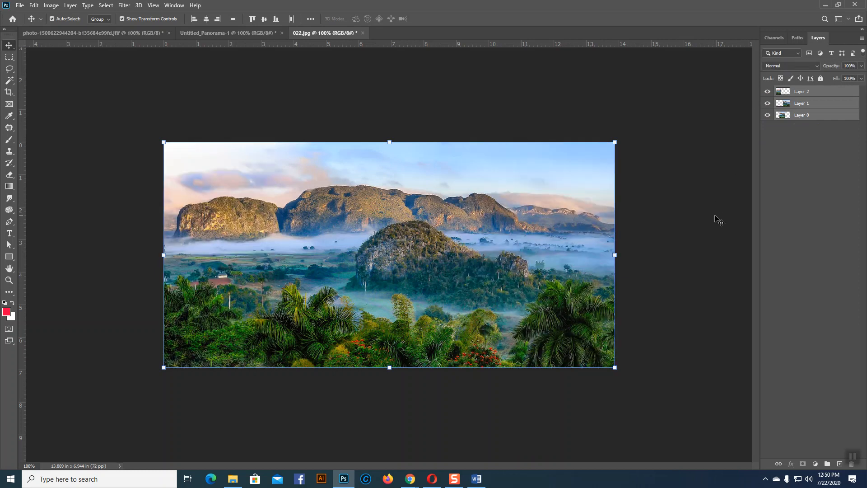